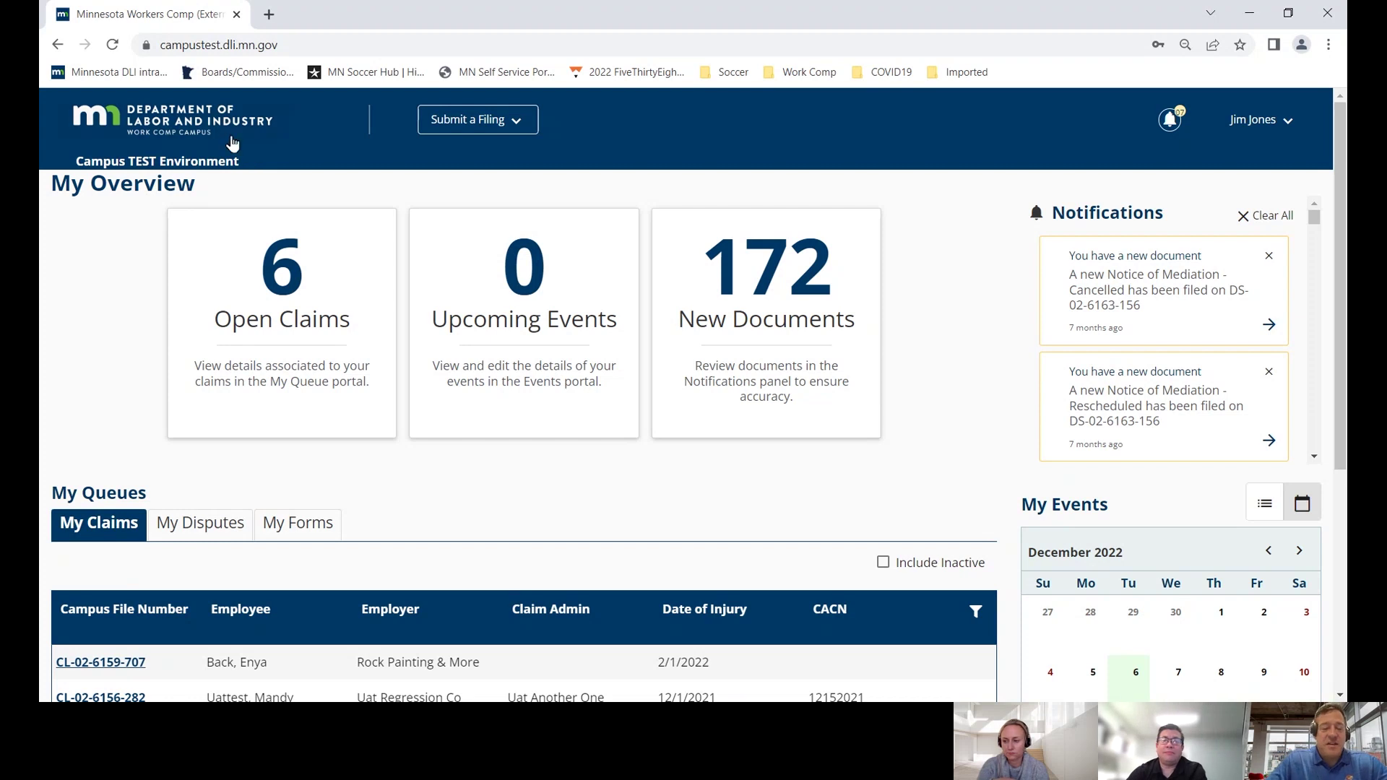
- Filter My Claims by the Employee column on the employee's last name, then open the listed claim
scroll(159, 221, "down", 2)
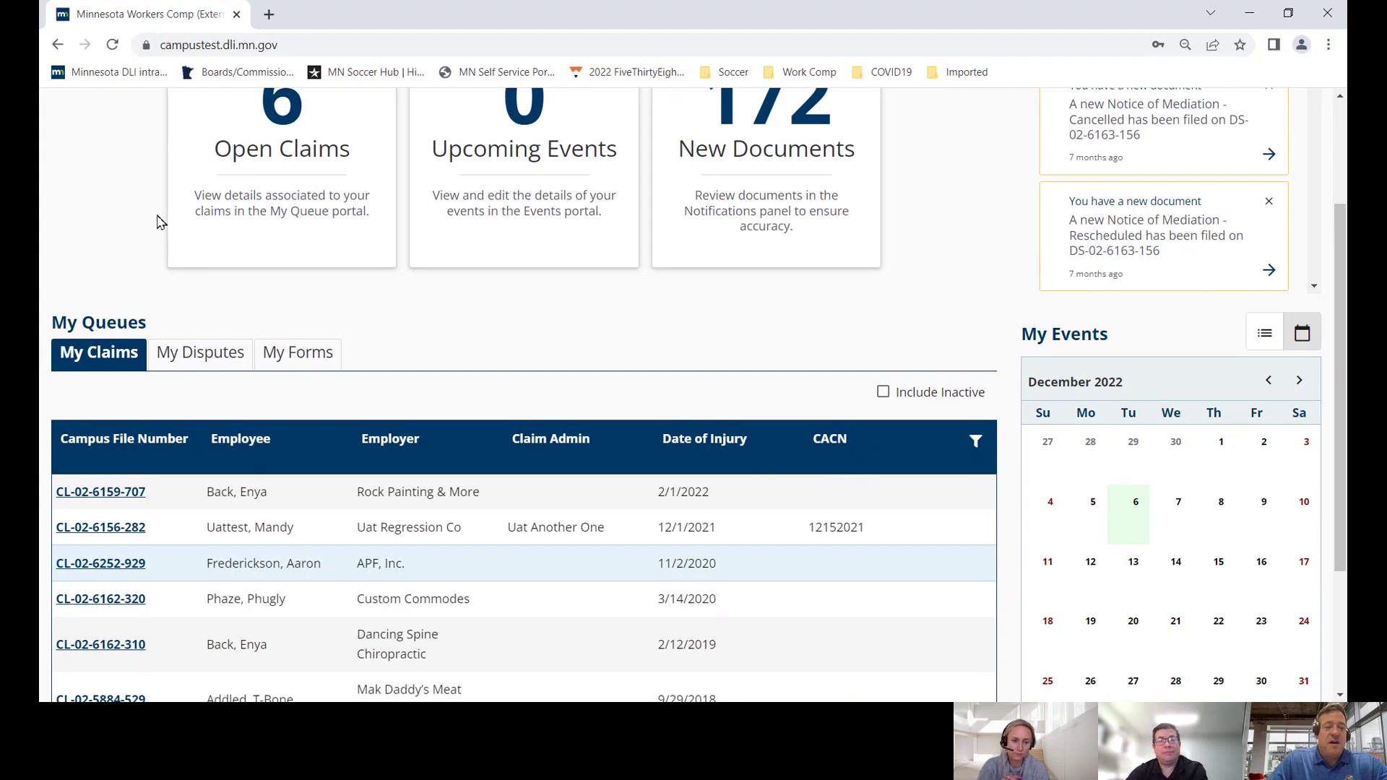
scroll(155, 217, "up", 2)
scroll(139, 208, "down", 2)
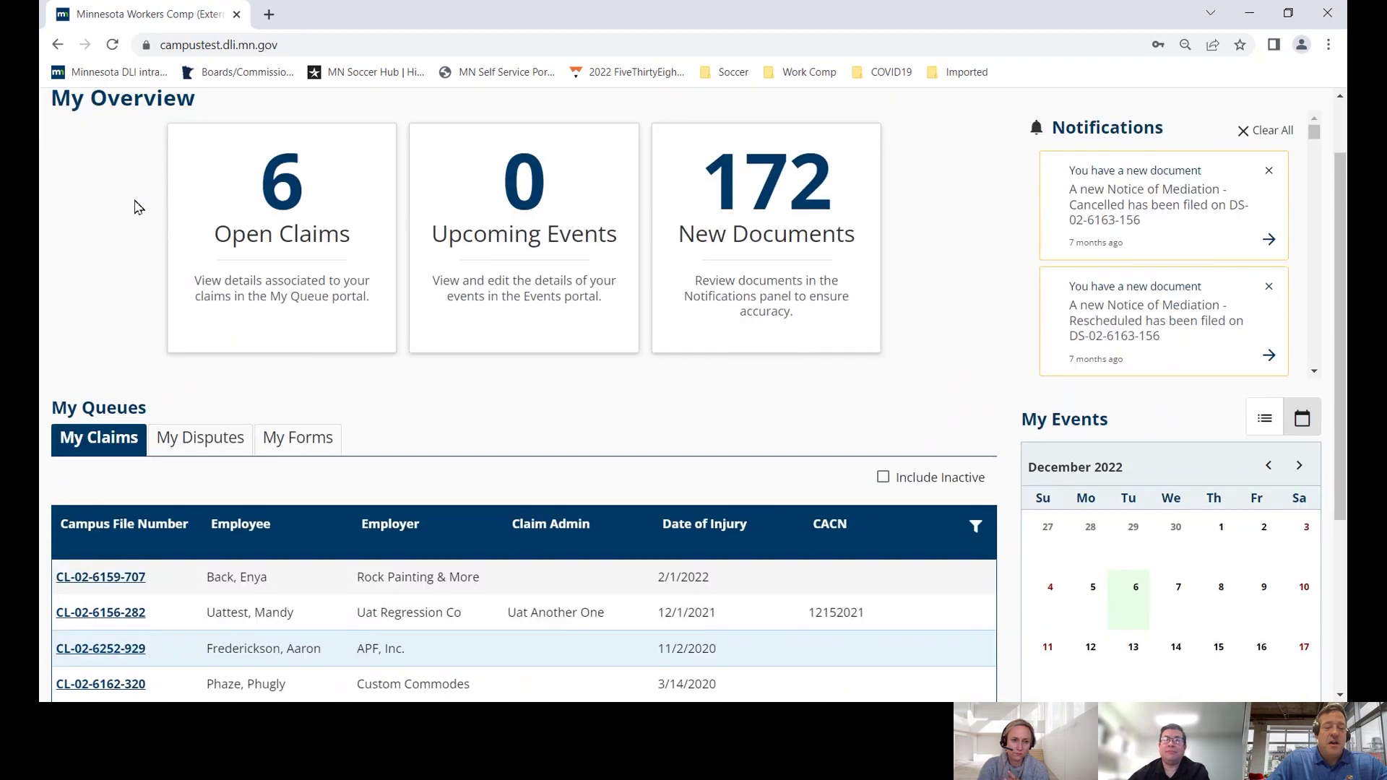
scroll(139, 207, "up", 2)
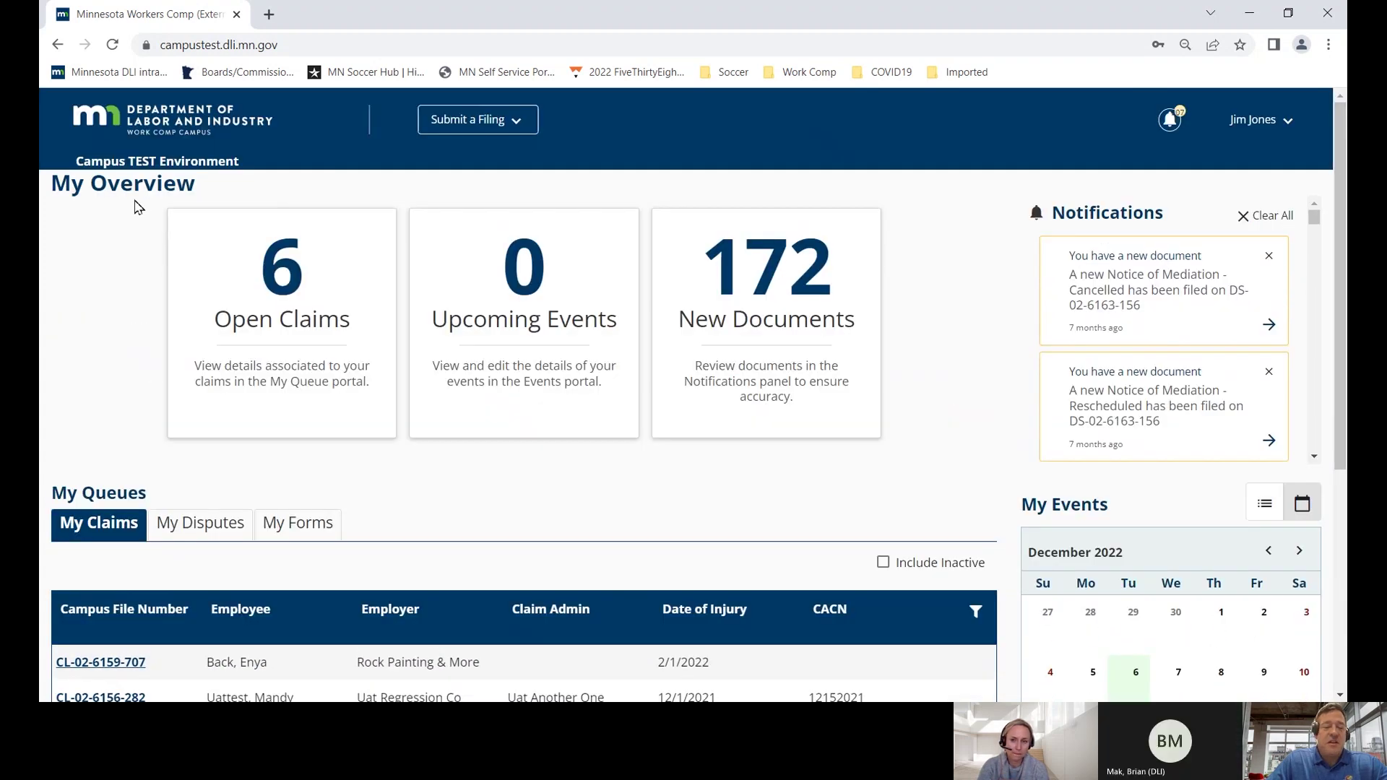
scroll(139, 208, "down", 2)
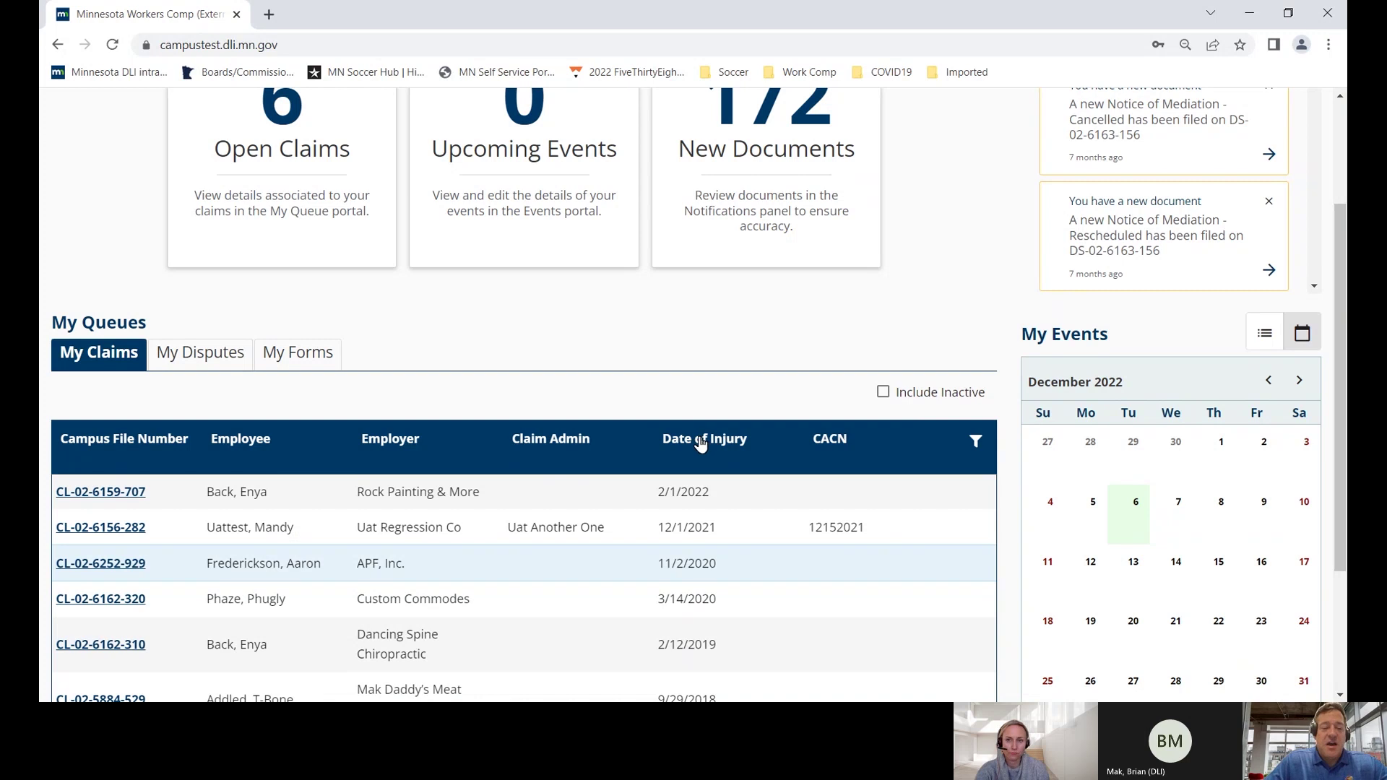
scroll(701, 444, "down", 1)
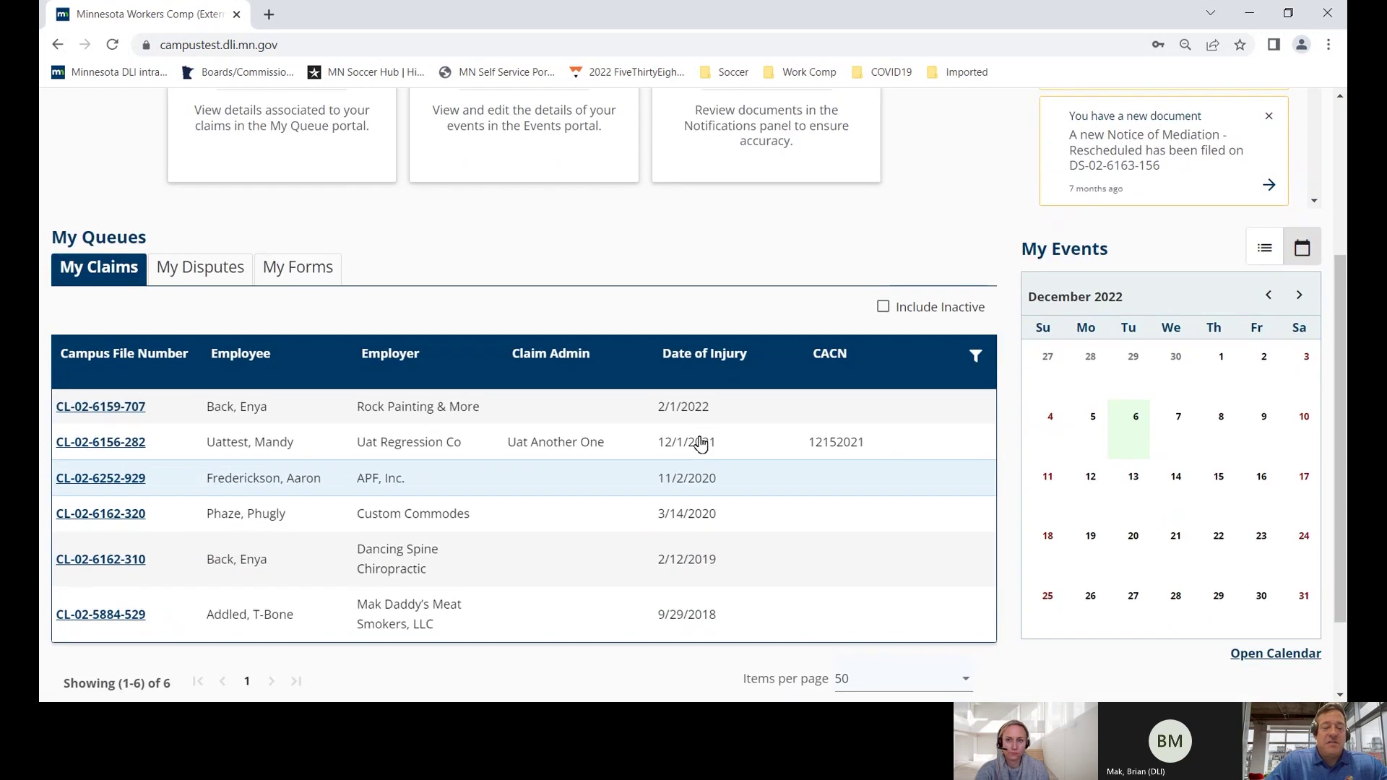
left_click(976, 357)
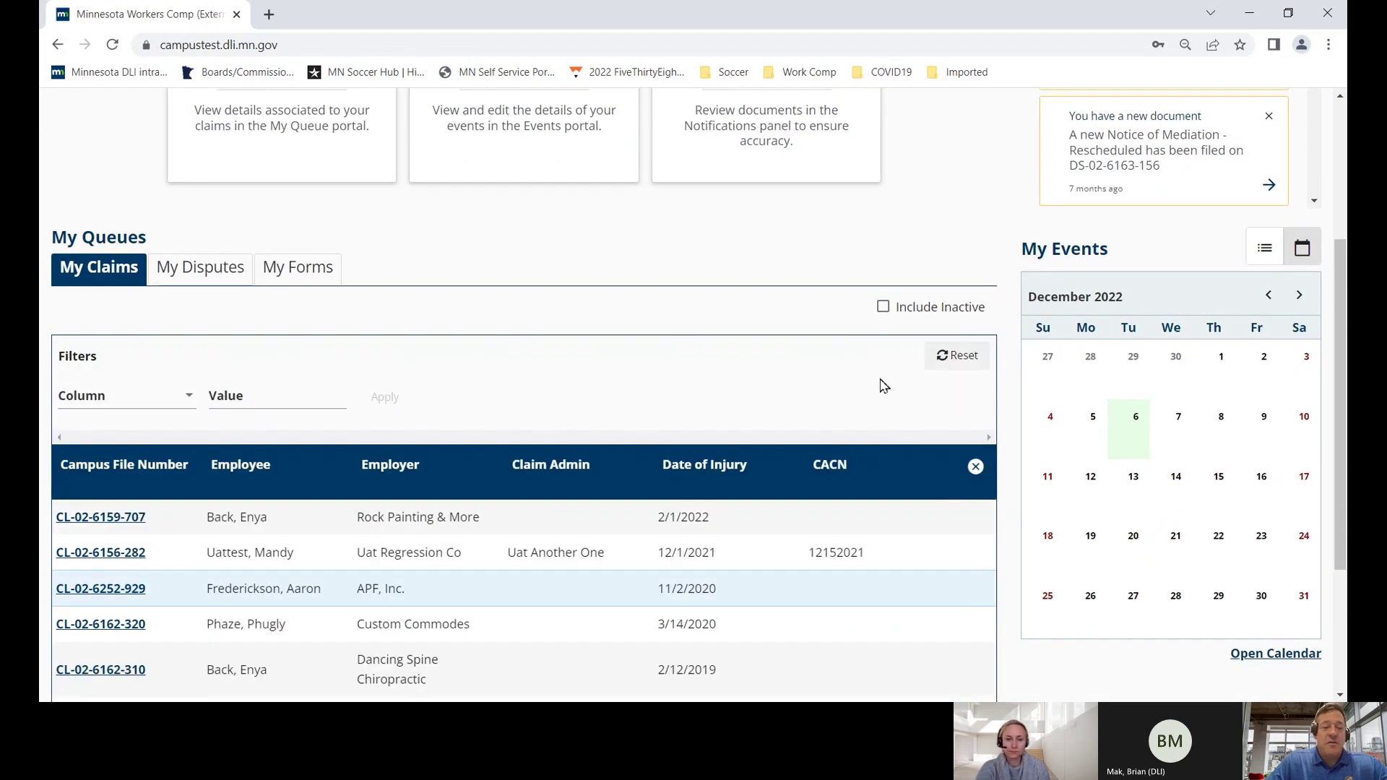
left_click(185, 412)
left_click(153, 471)
left_click(224, 401)
type("Frederickson")
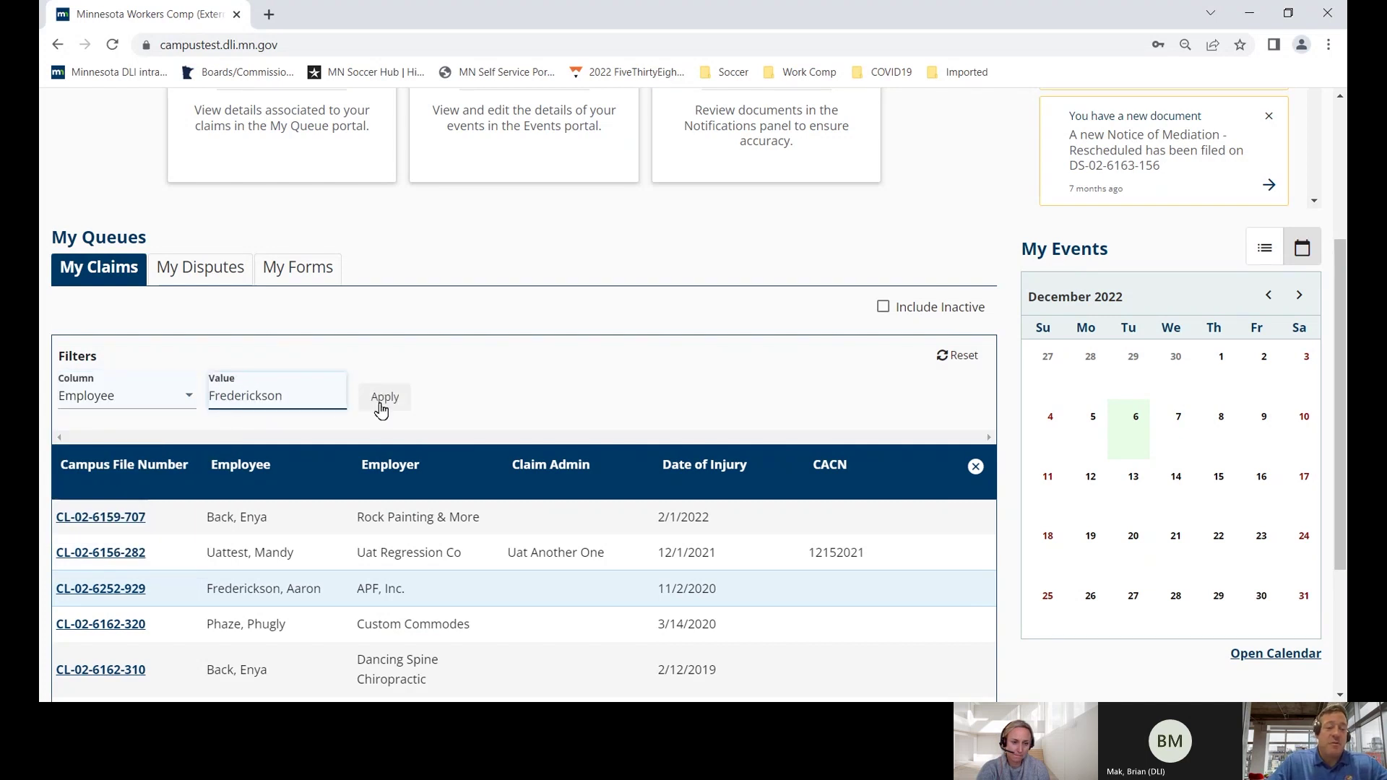
left_click(383, 398)
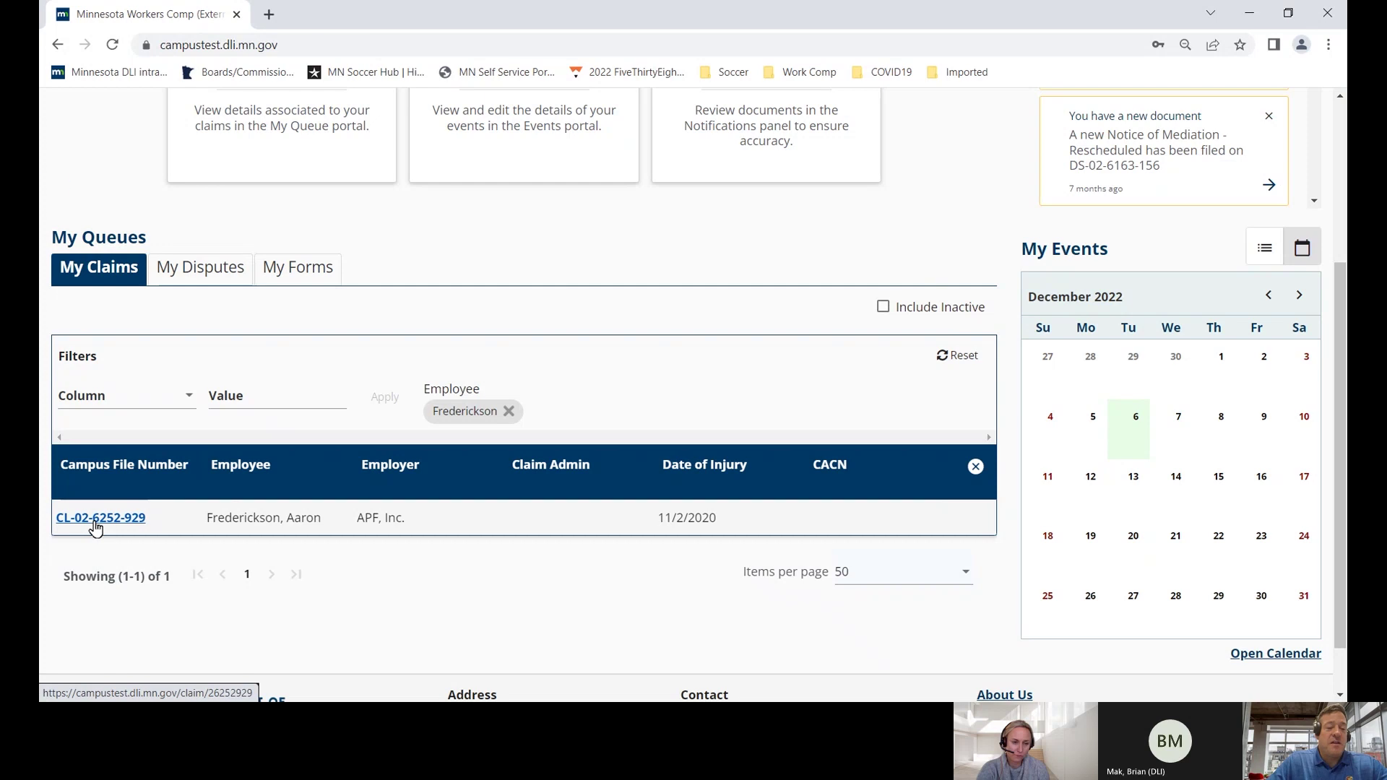
left_click(96, 519)
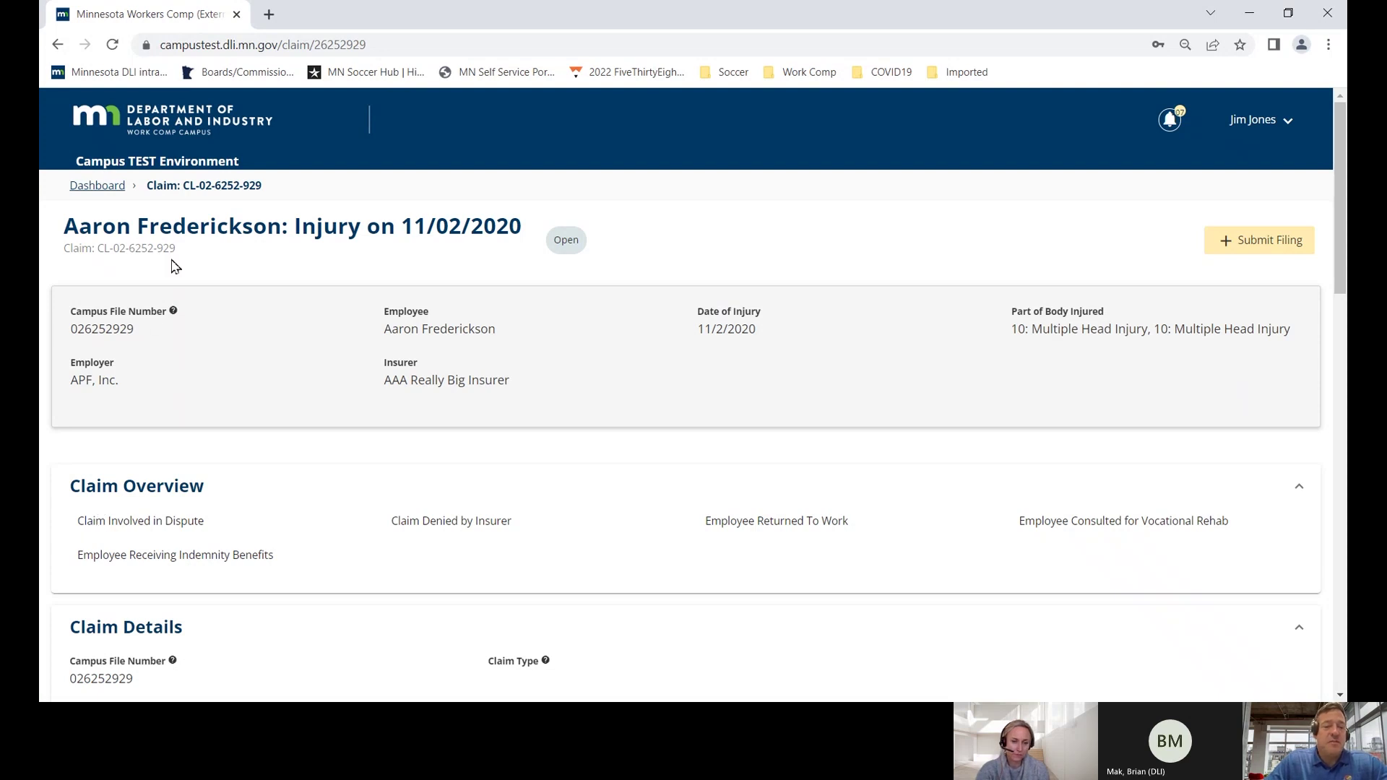
- Select the claim reference text on the open claim page
left_click_drag(263, 189, 148, 188)
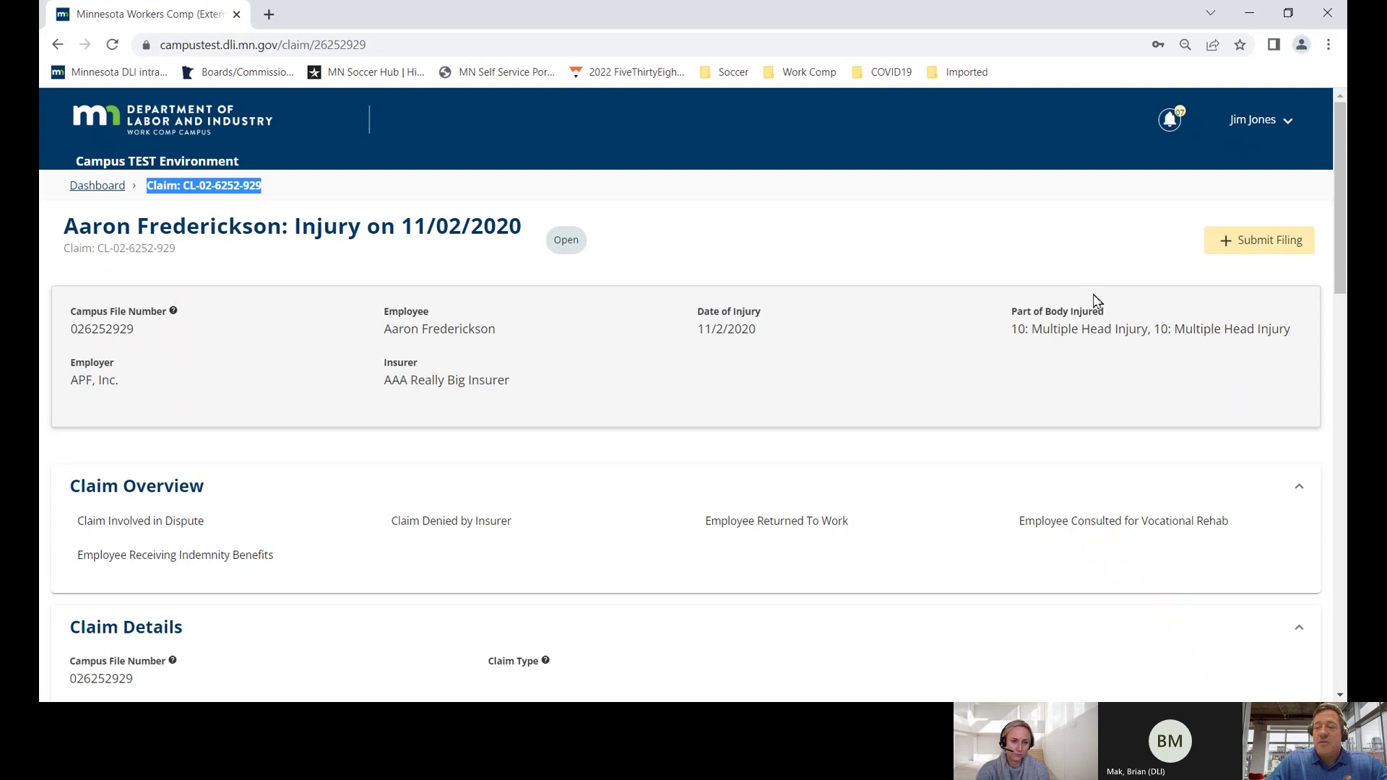
left_click(1258, 242)
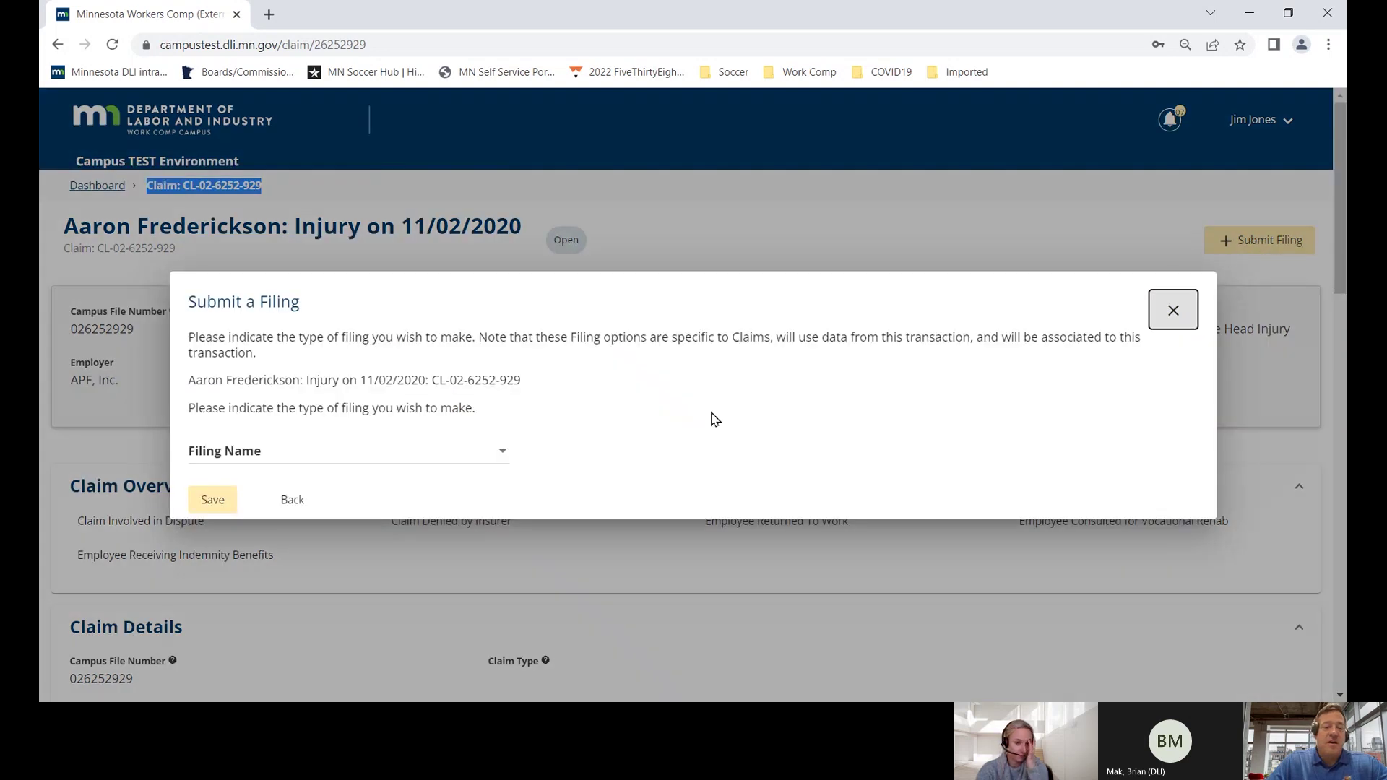
left_click(468, 462)
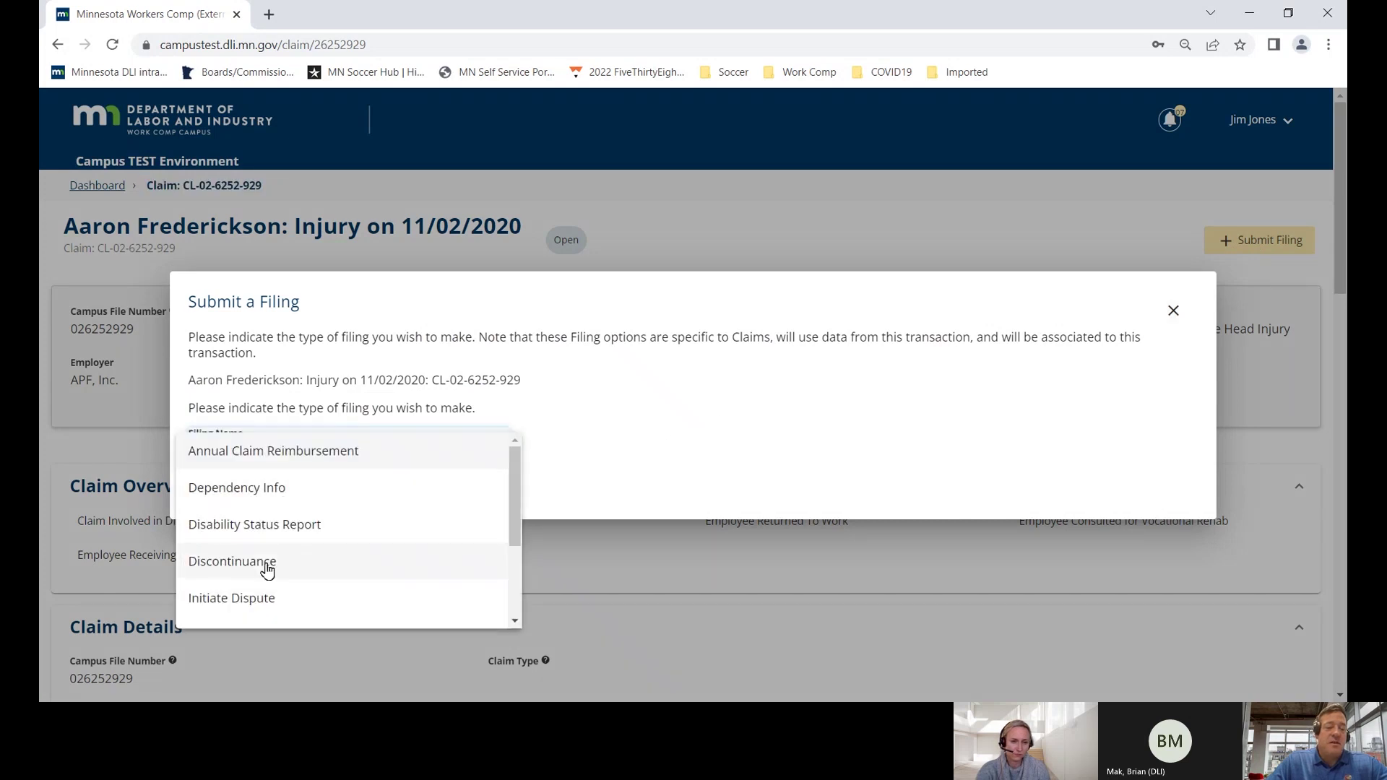
left_click(296, 600)
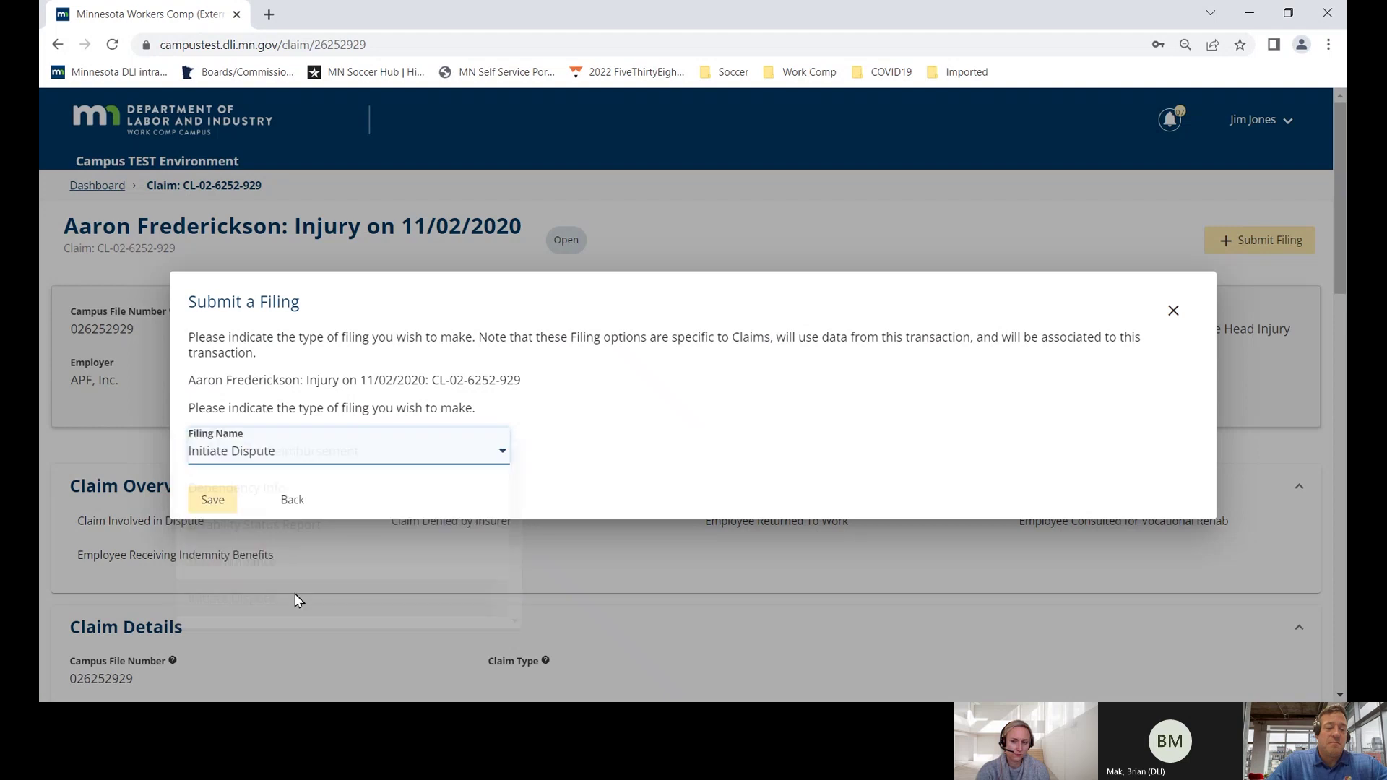
left_click(221, 497)
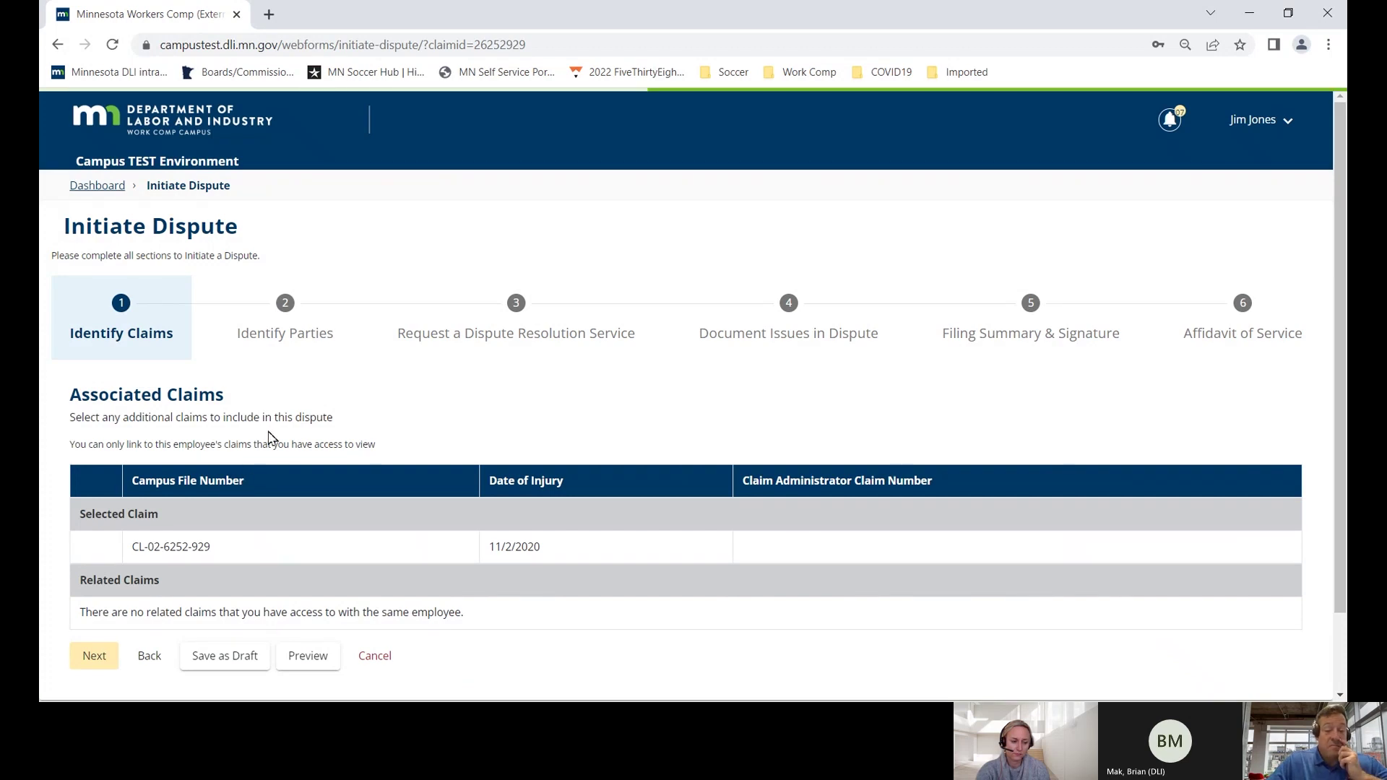
- Represent the injured employee, with APF, Inc. and AAA Really Big Insurer as other parties
scroll(269, 437, "down", 1)
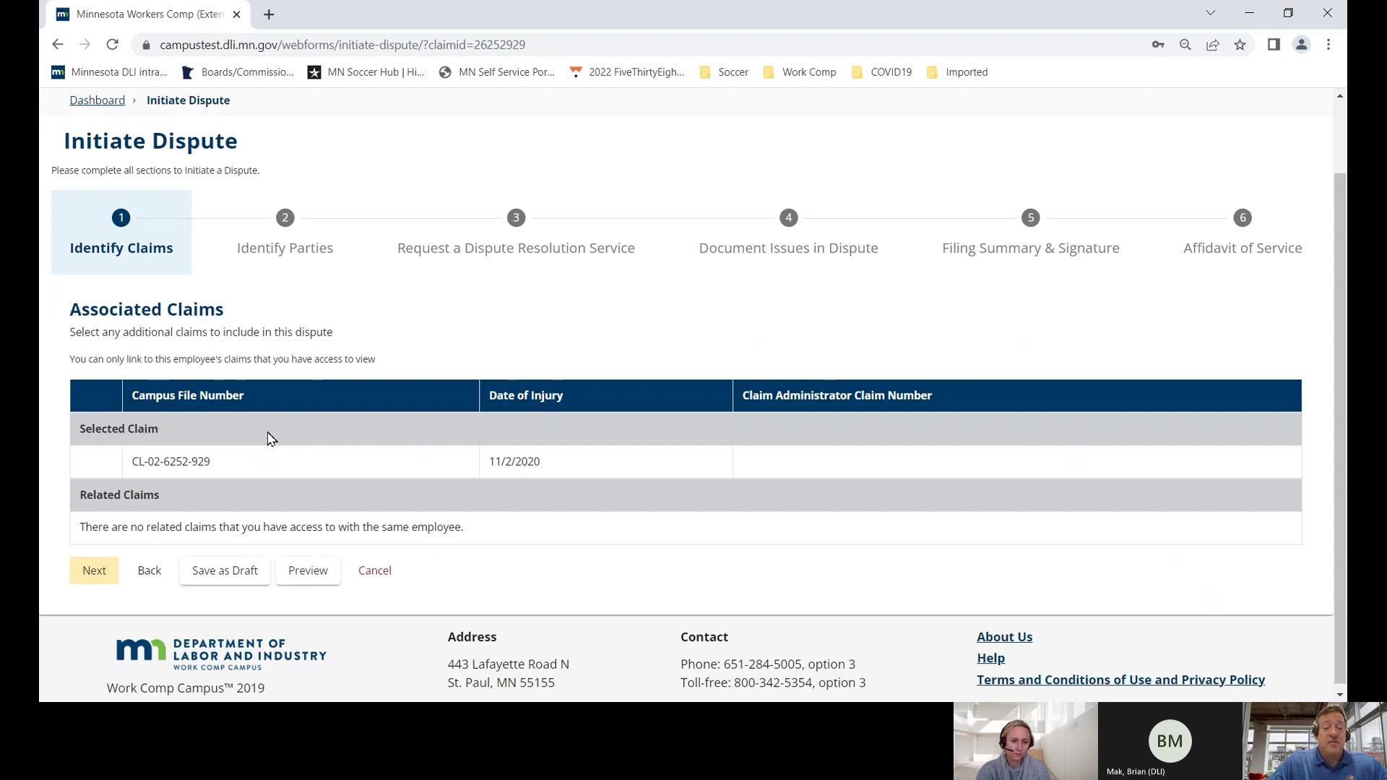
left_click(94, 571)
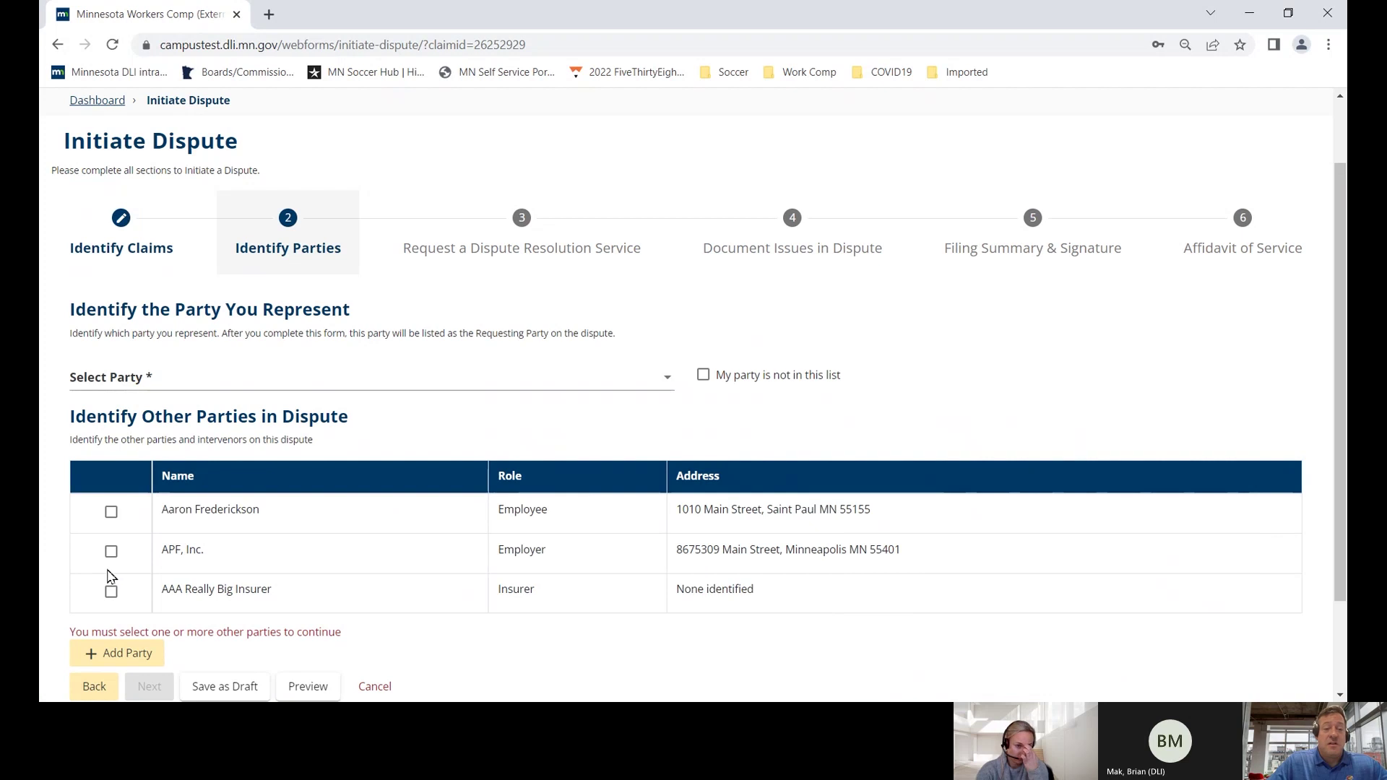
left_click(305, 383)
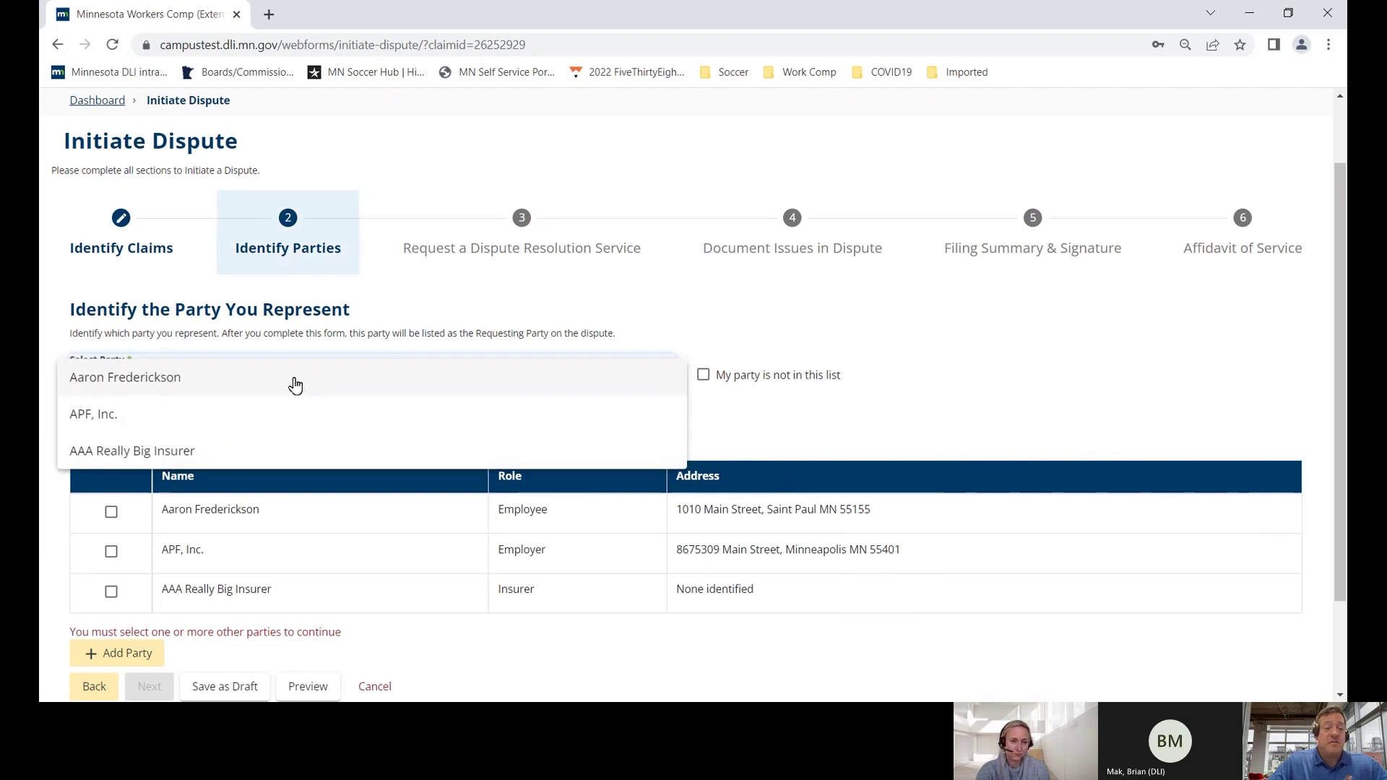
left_click(211, 388)
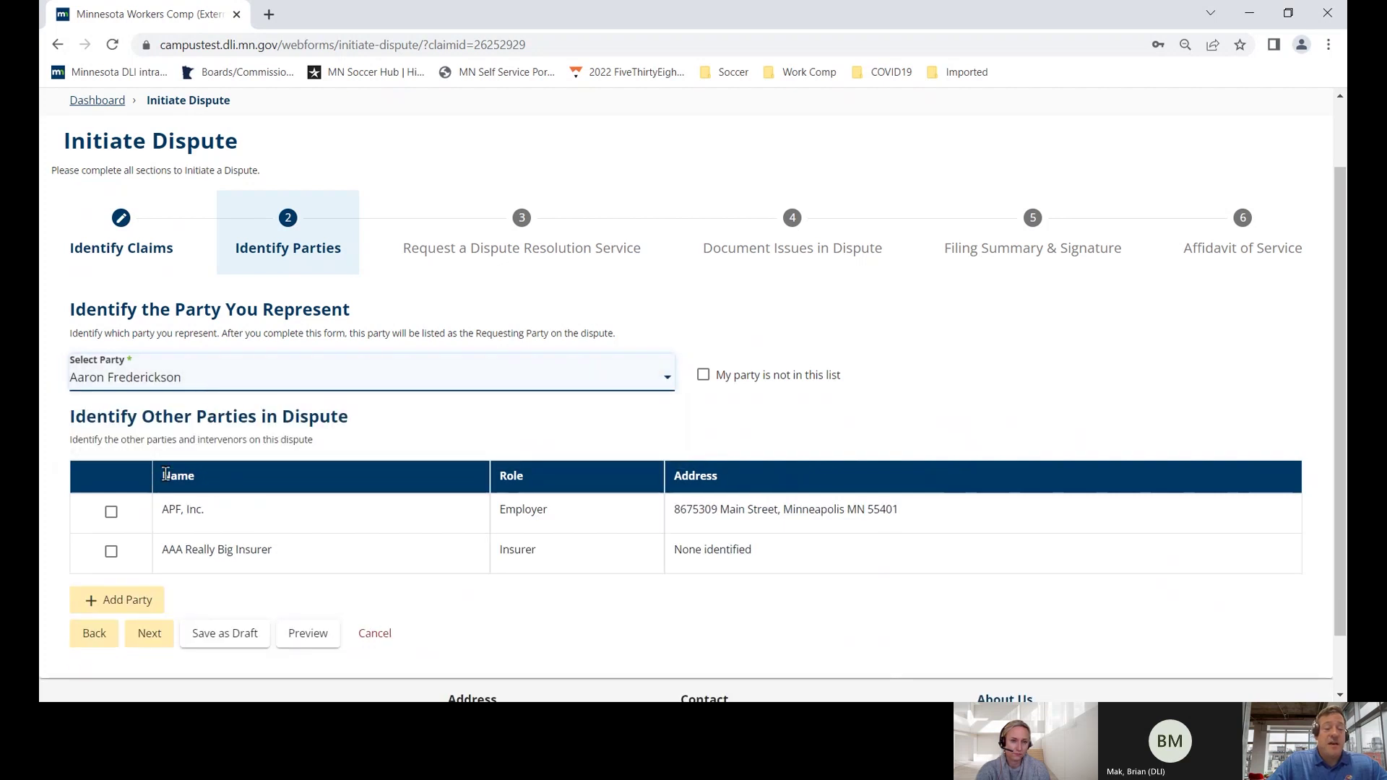
left_click(113, 513)
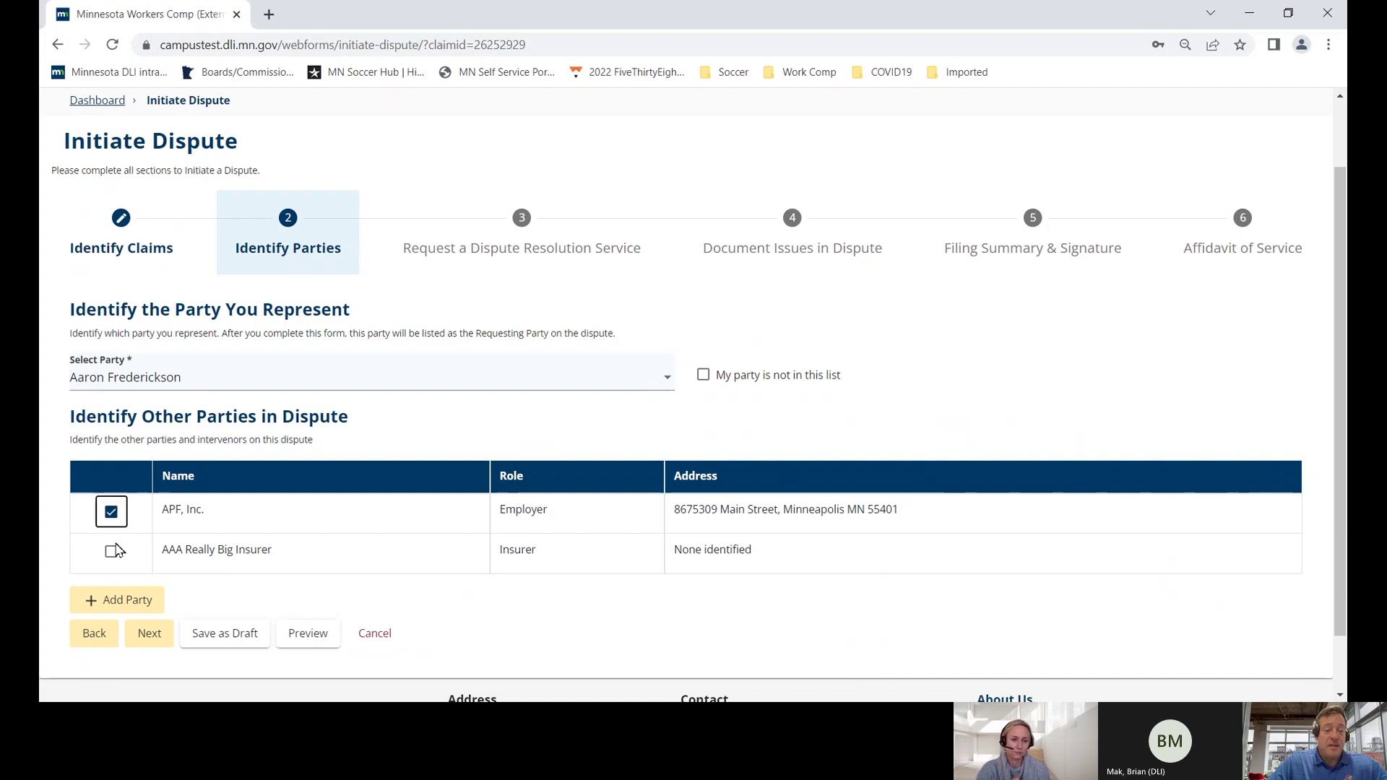
left_click(116, 553)
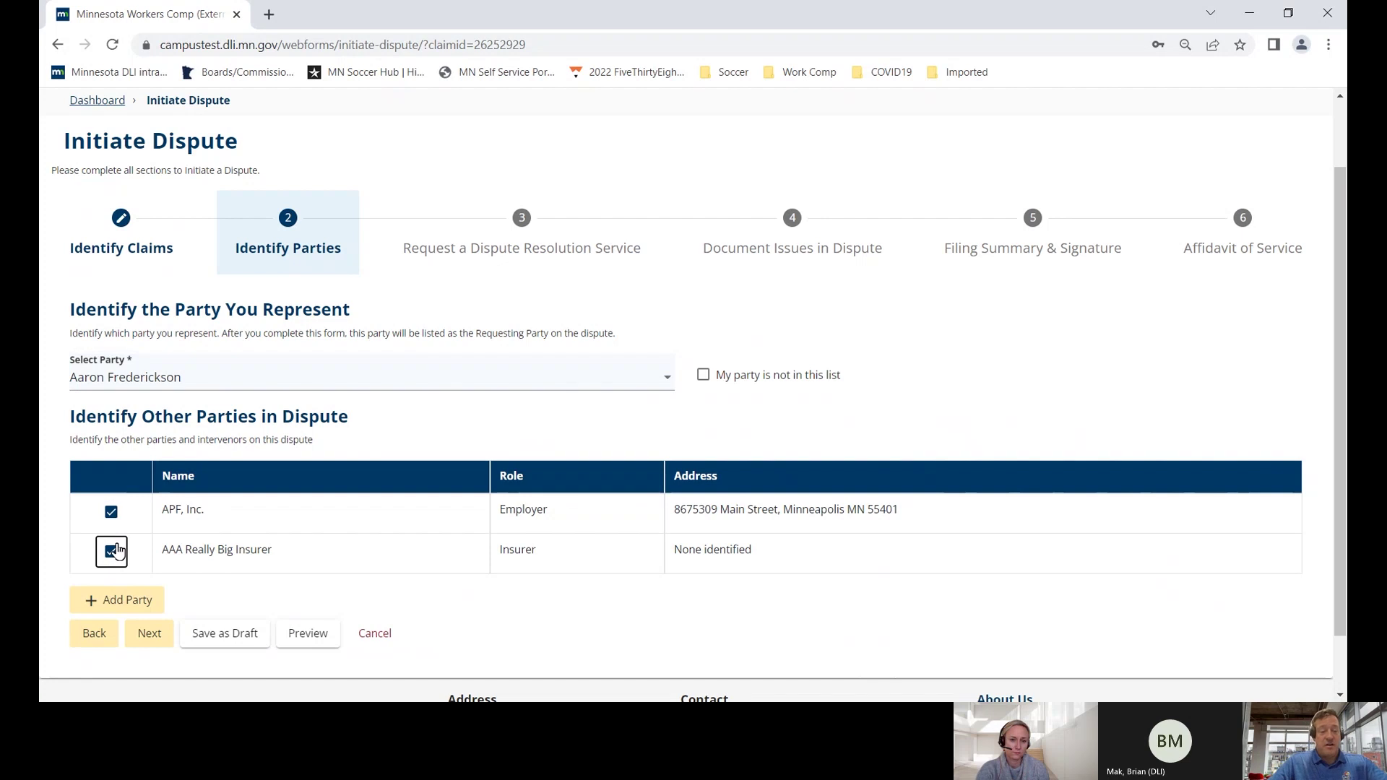
left_click(147, 635)
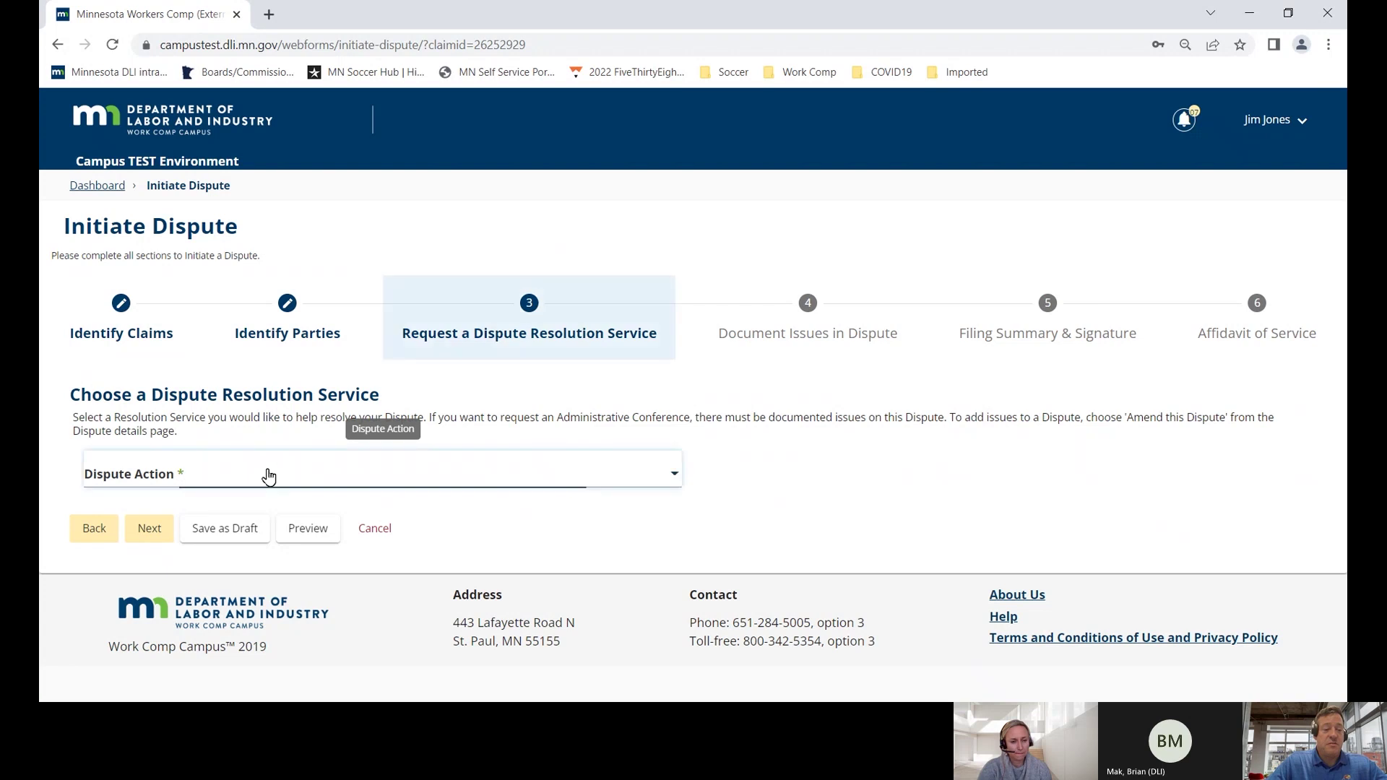
- Choose Certify this Dispute as the dispute action and continue to the issues step
left_click(268, 476)
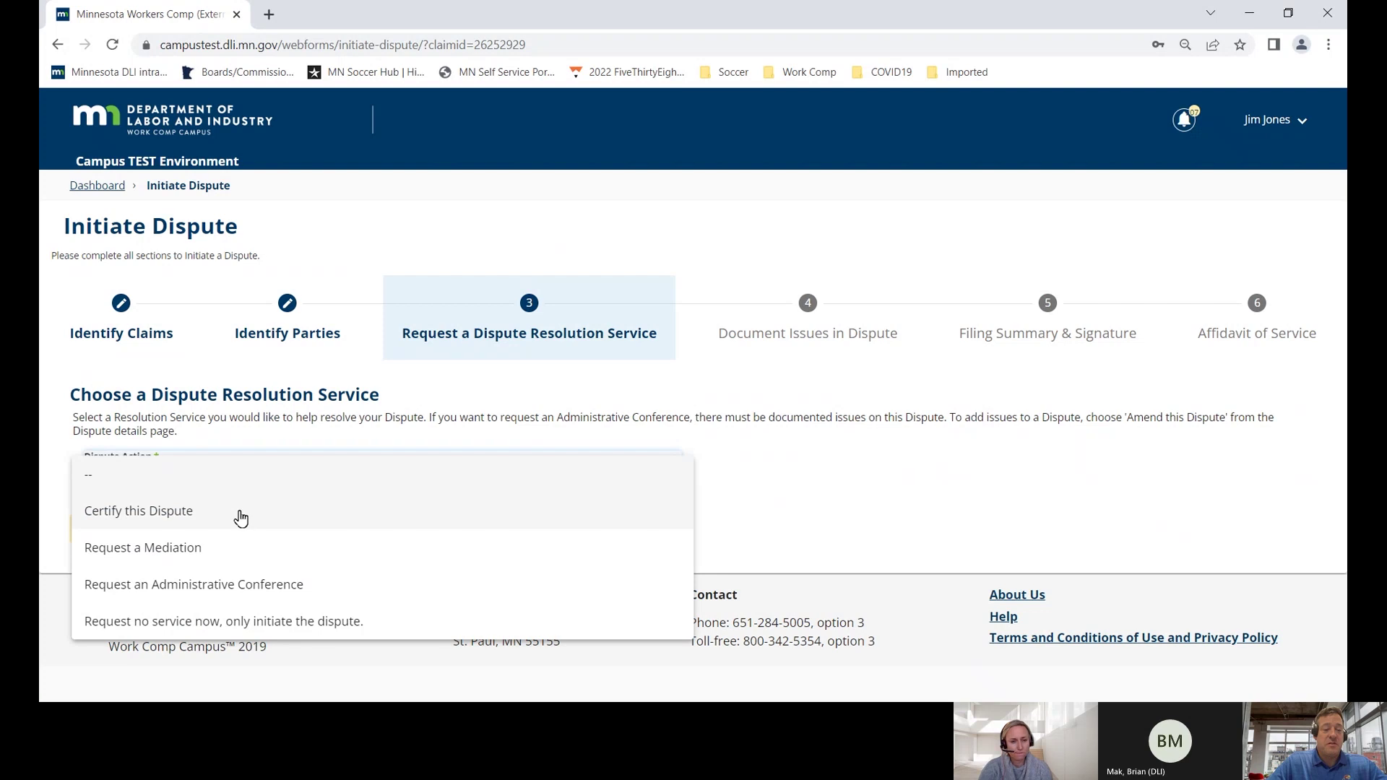
left_click(241, 518)
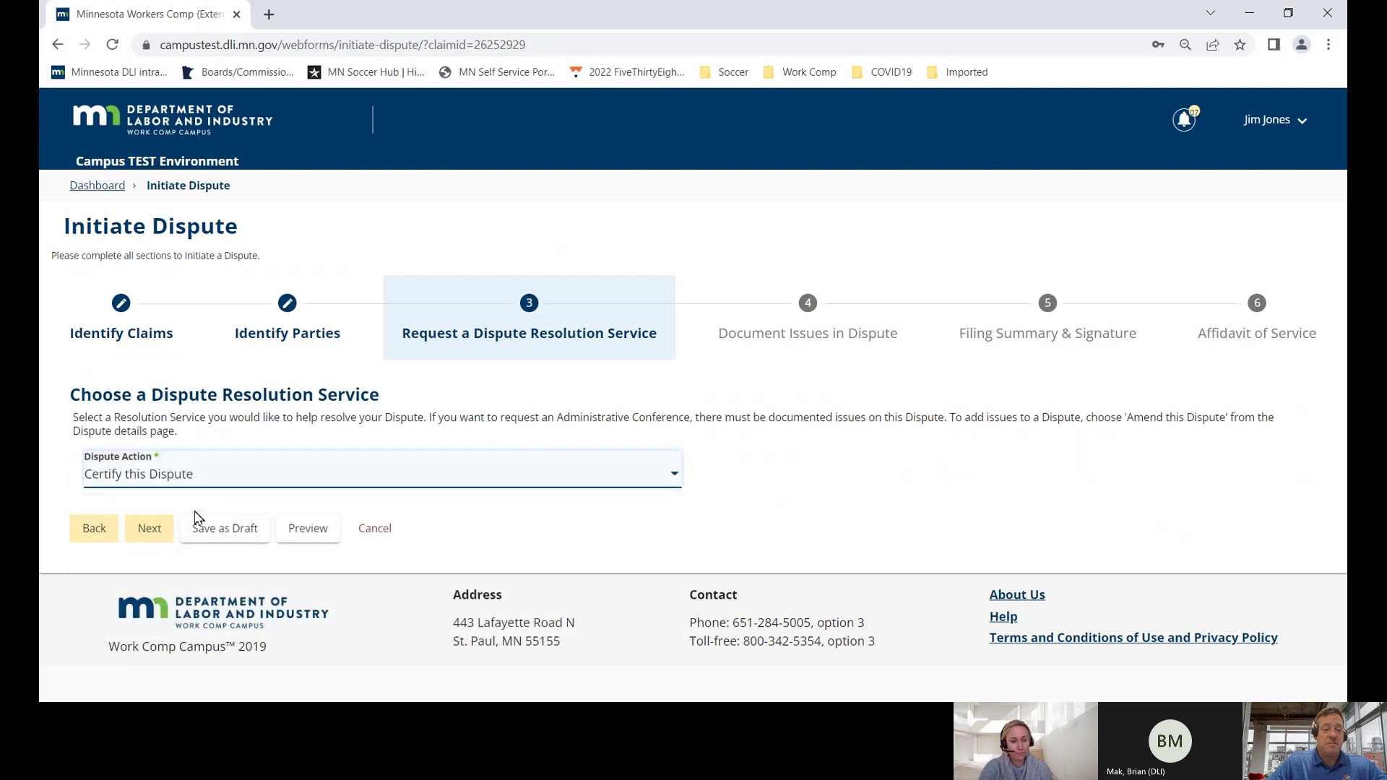
left_click(160, 528)
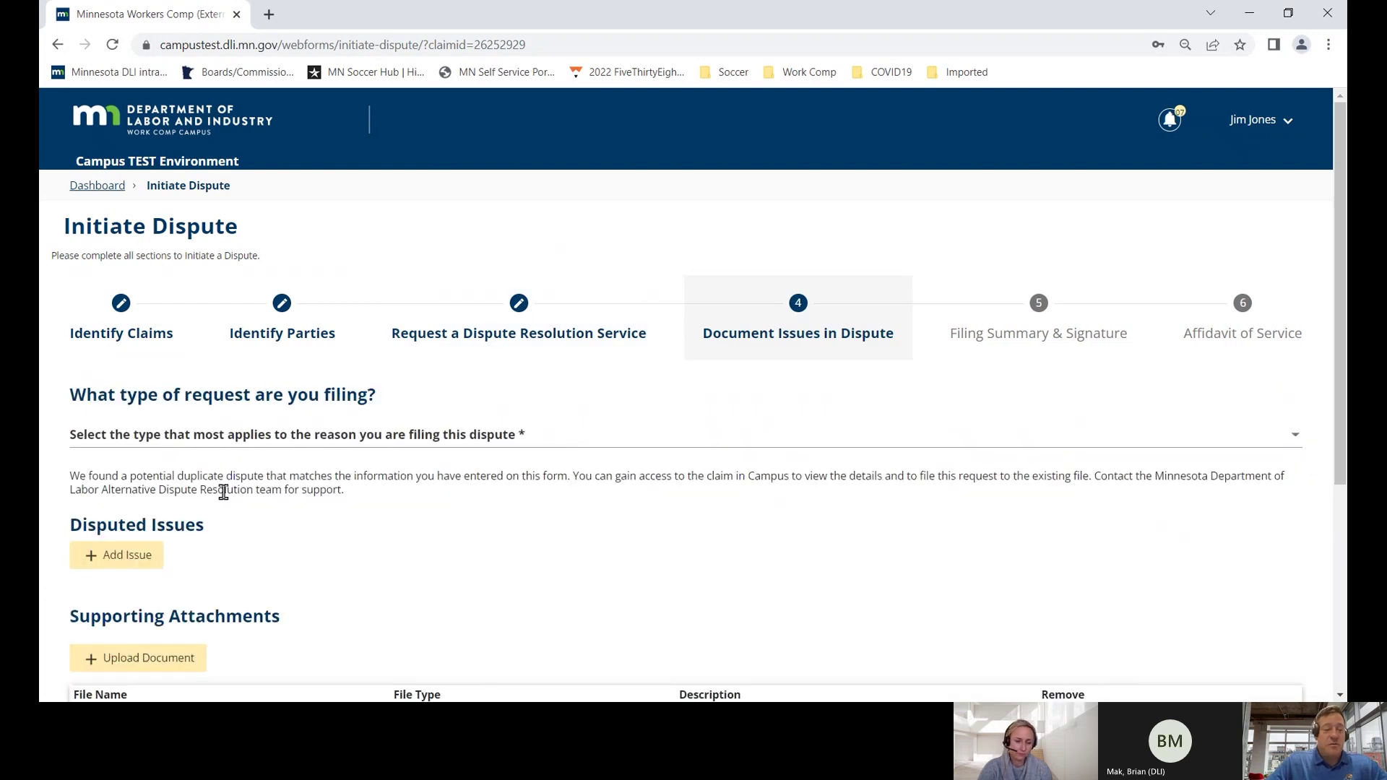
- Set the request type to Medical and start a new disputed issue
left_click(385, 443)
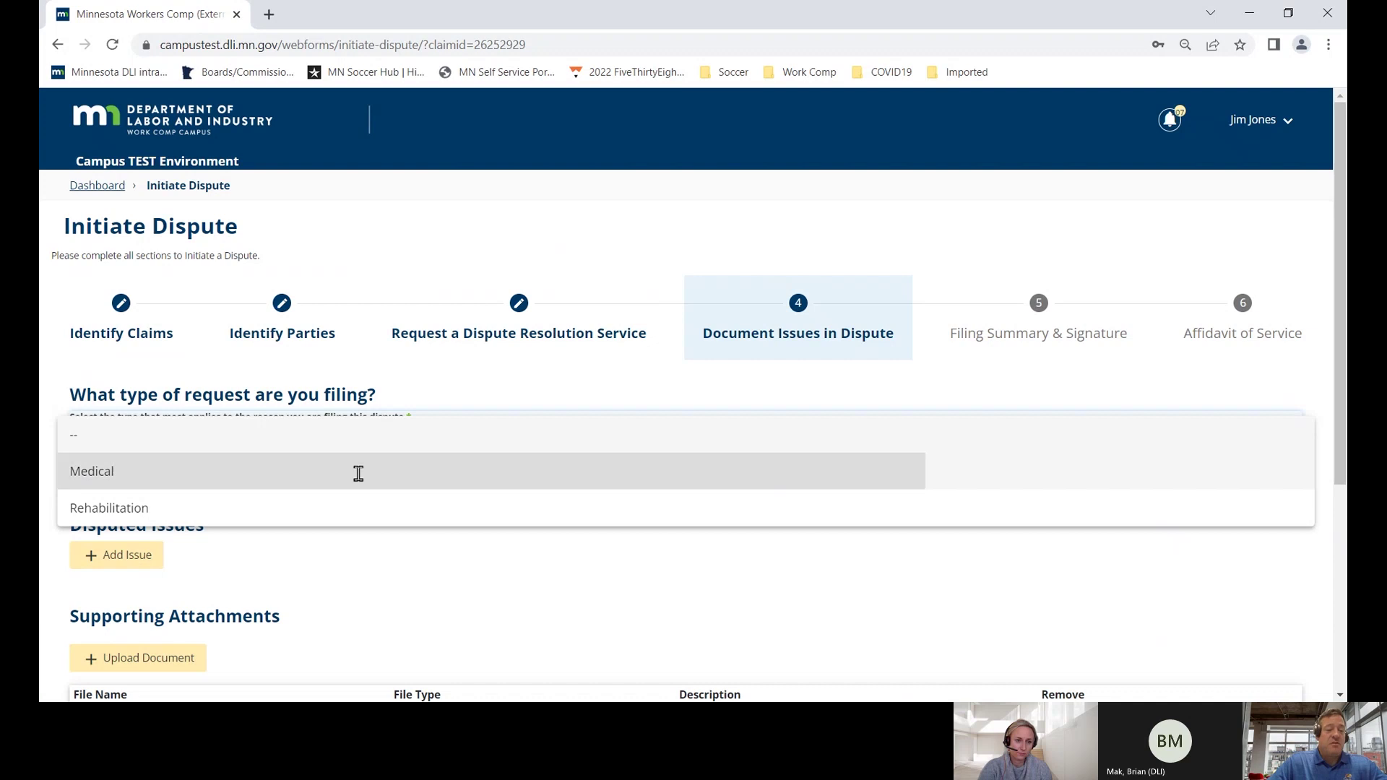
left_click(357, 479)
scroll(357, 474, "down", 3)
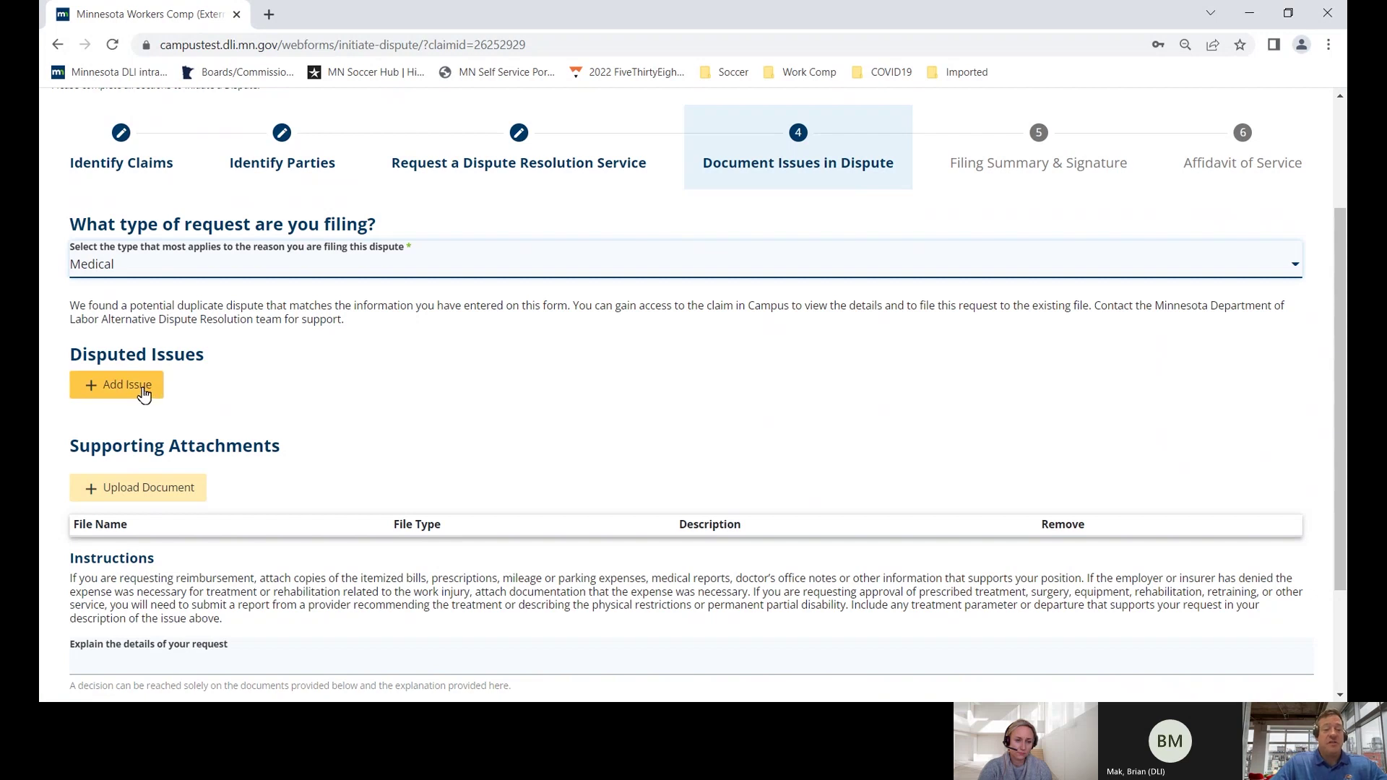
left_click(127, 385)
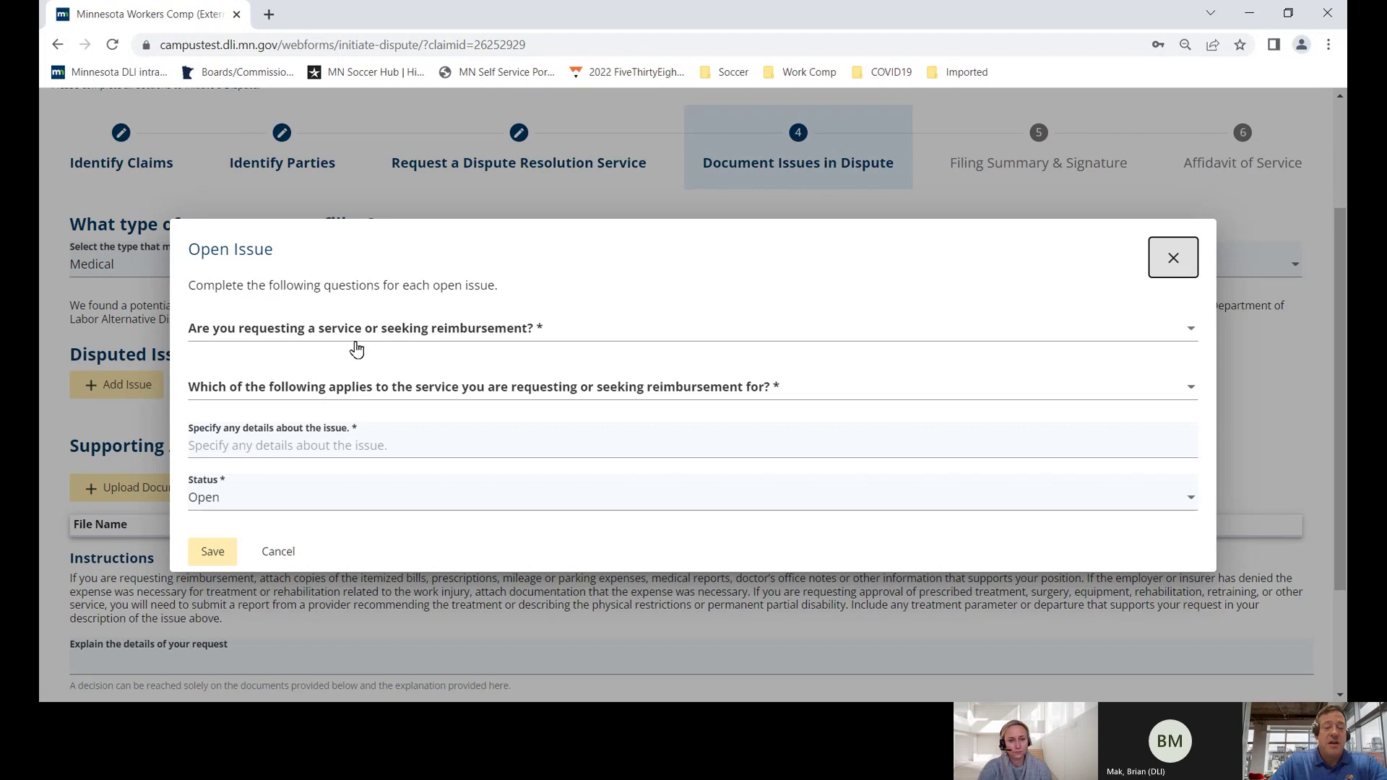
- Mark the issue as a Service of type Second Opinion/Consultation
left_click(486, 332)
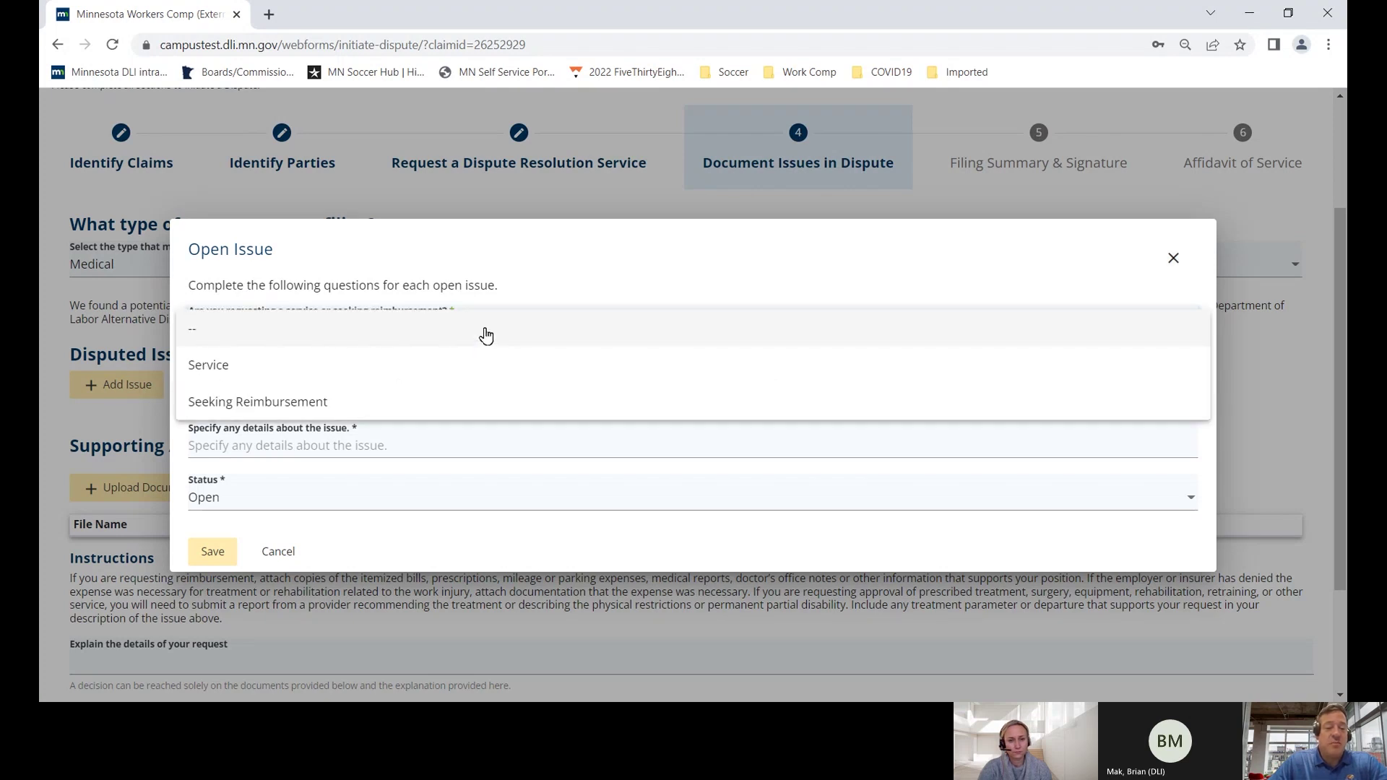
left_click(462, 364)
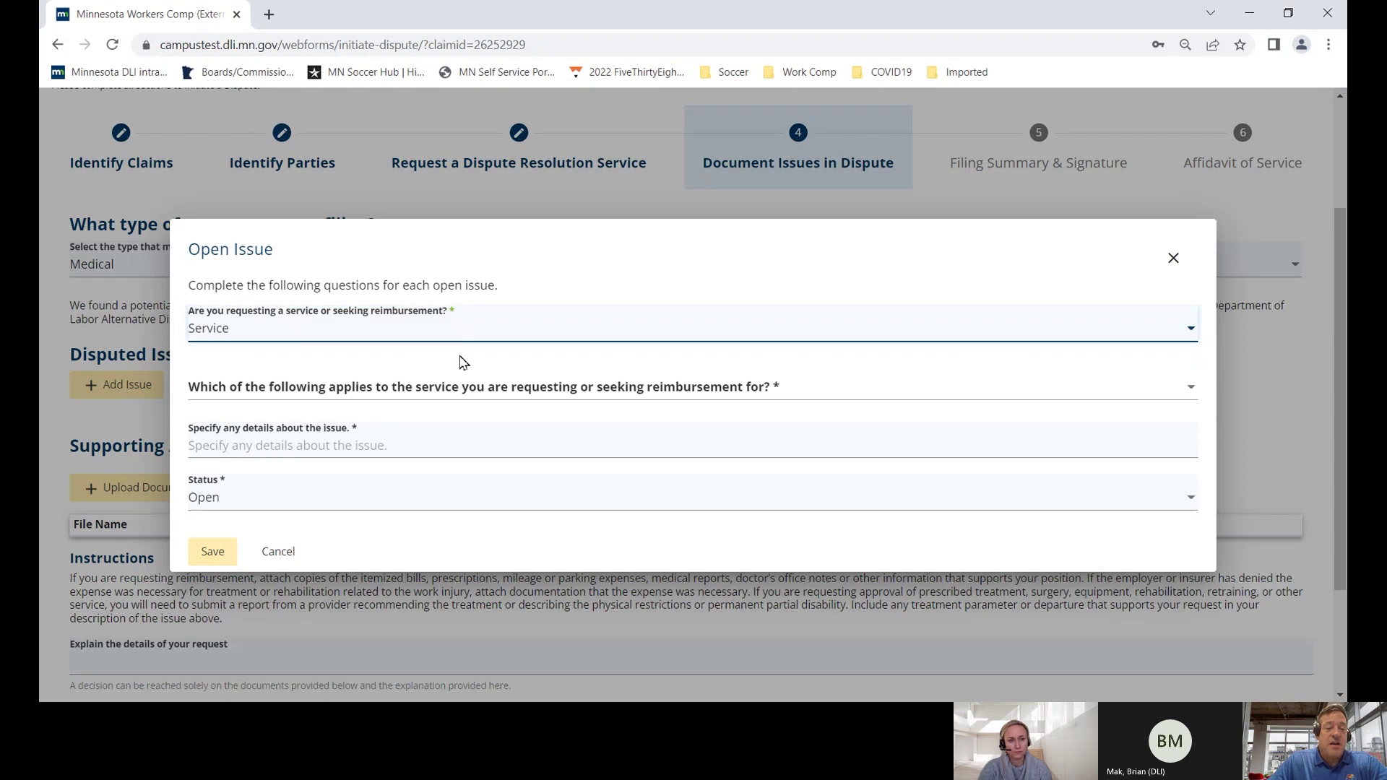
left_click(462, 392)
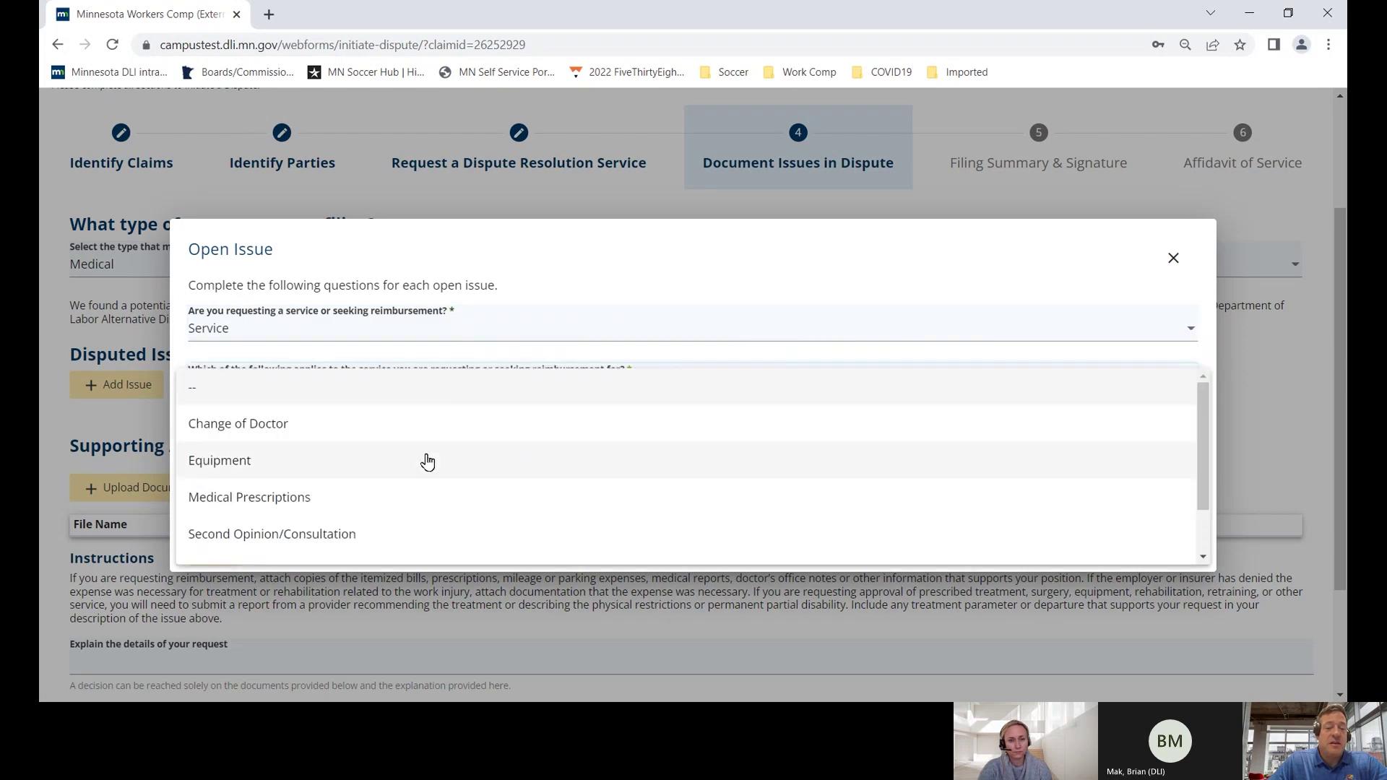
left_click(383, 534)
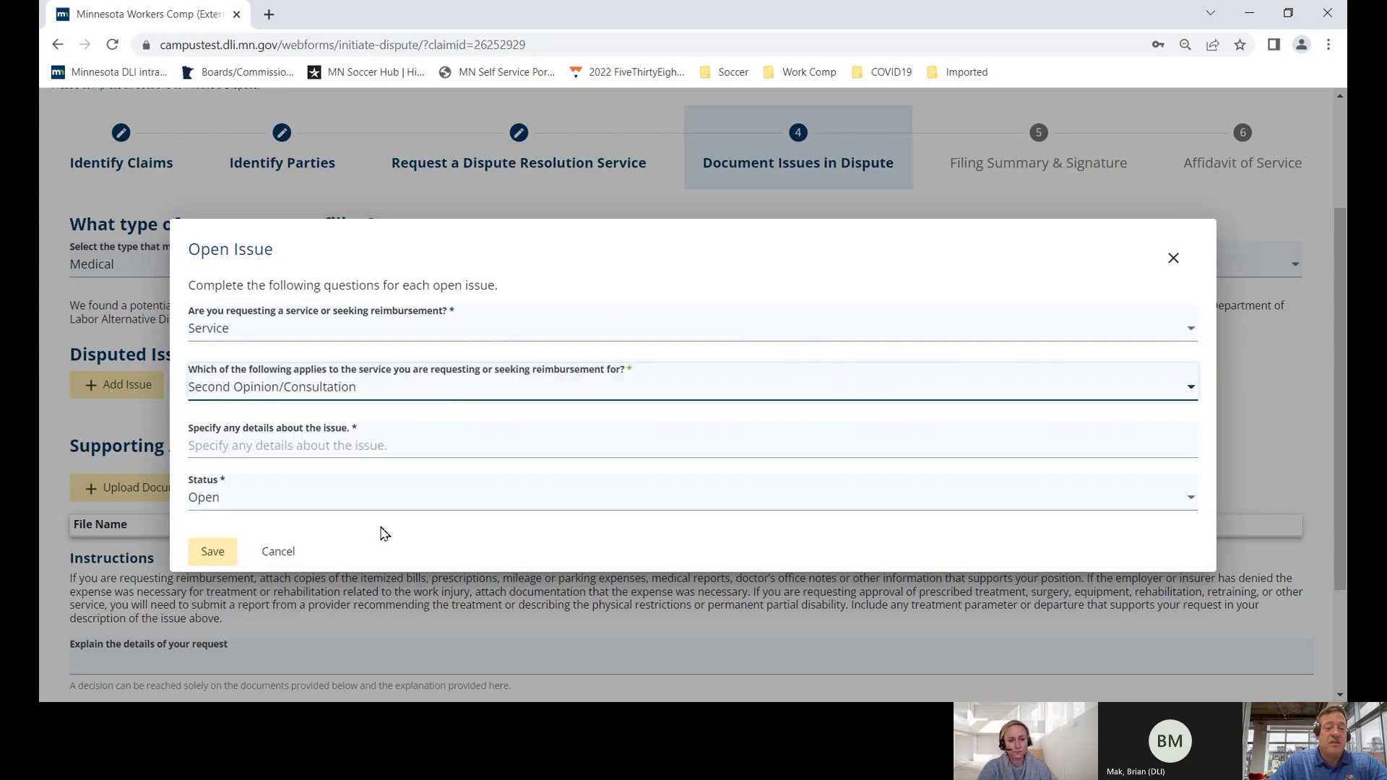
- Describe the employee's request for a second opinion with a doctor, fix 'opionin', and save the issue
left_click(351, 450)
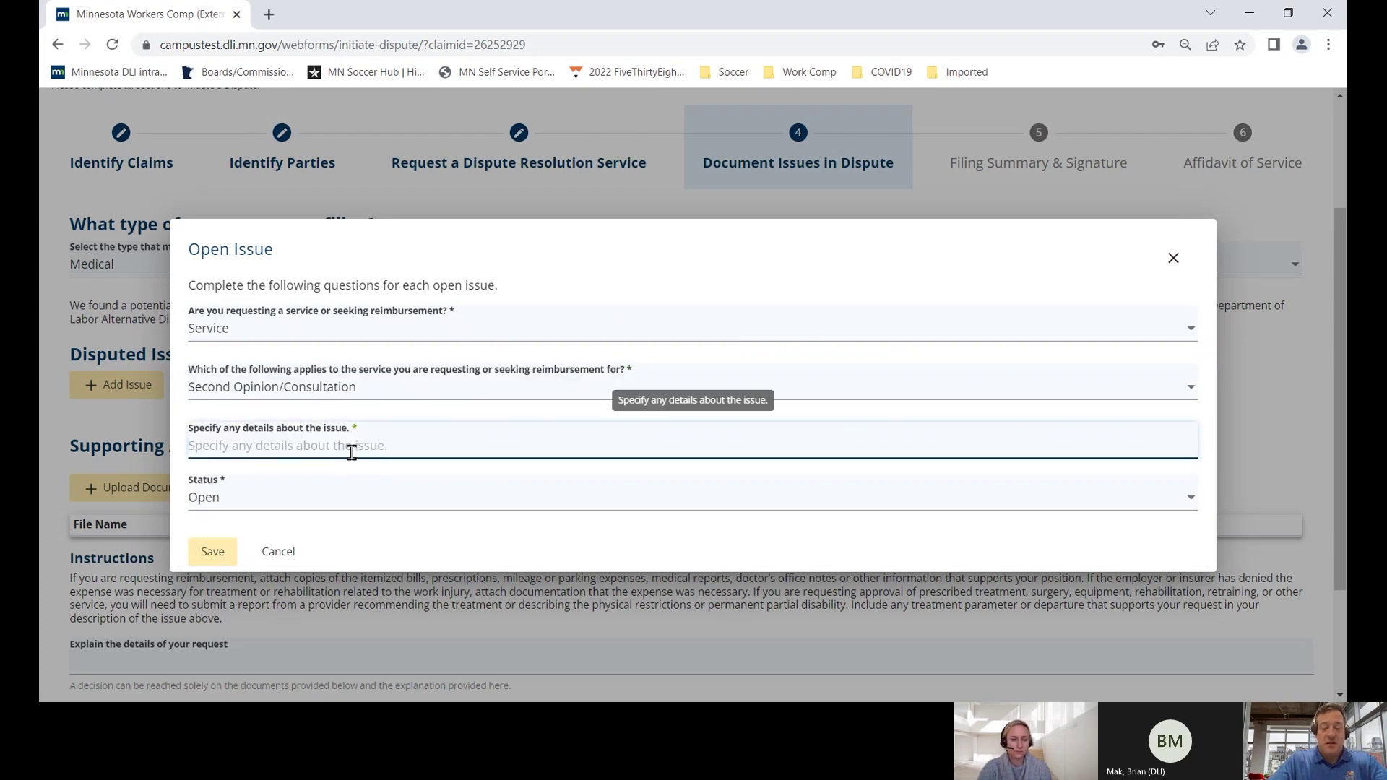
type("Emp")
key("BackSpace")
key("BackSpace")
type("Employee")
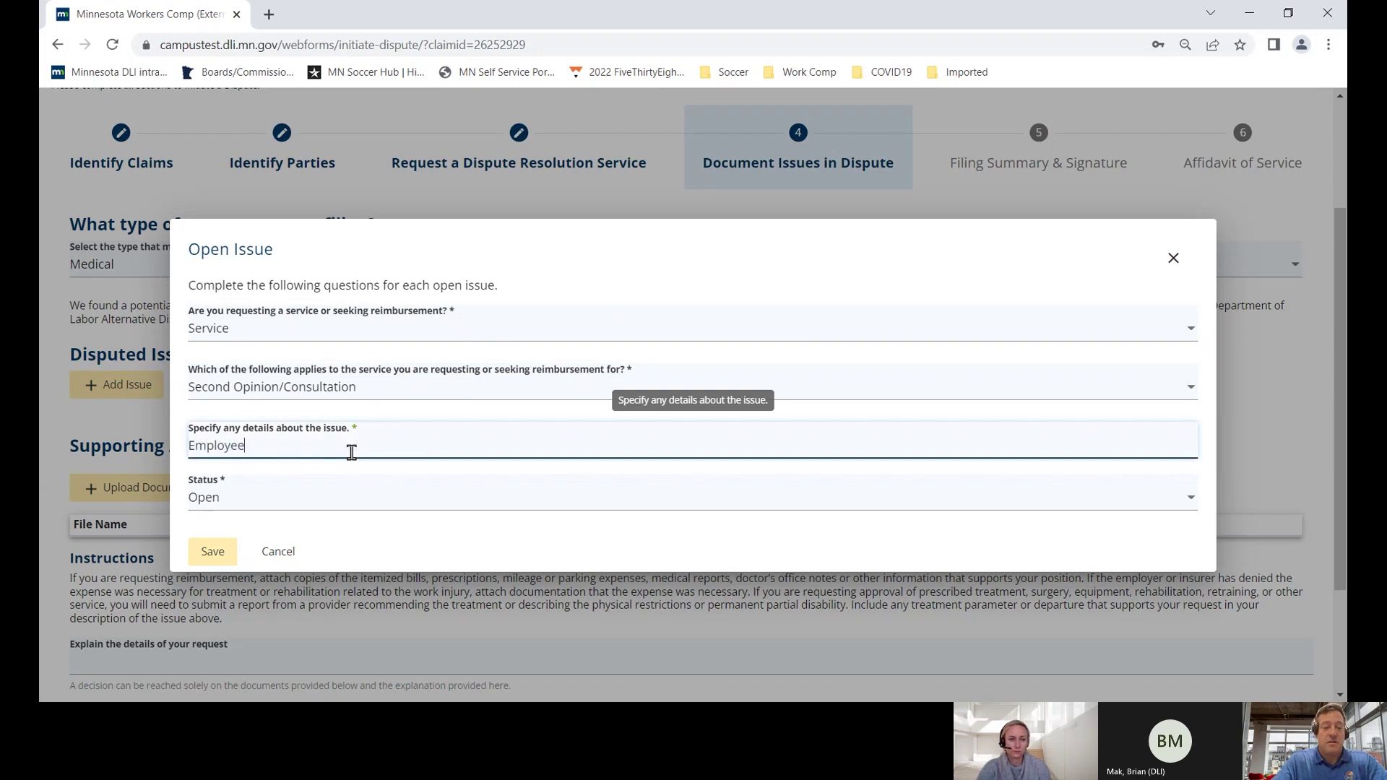
type(" request")
type("s second op")
type("inion")
type(" with Dr.")
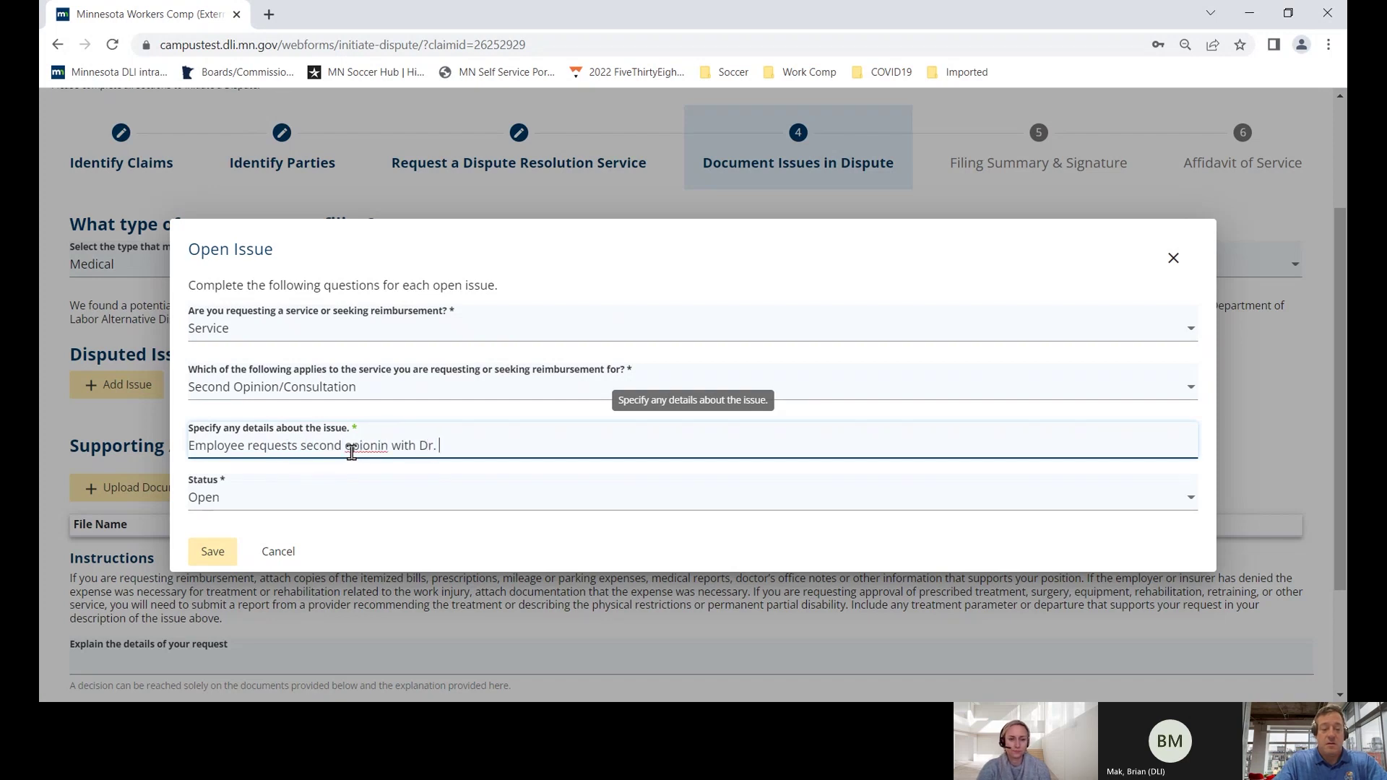
type(" Rockstar.")
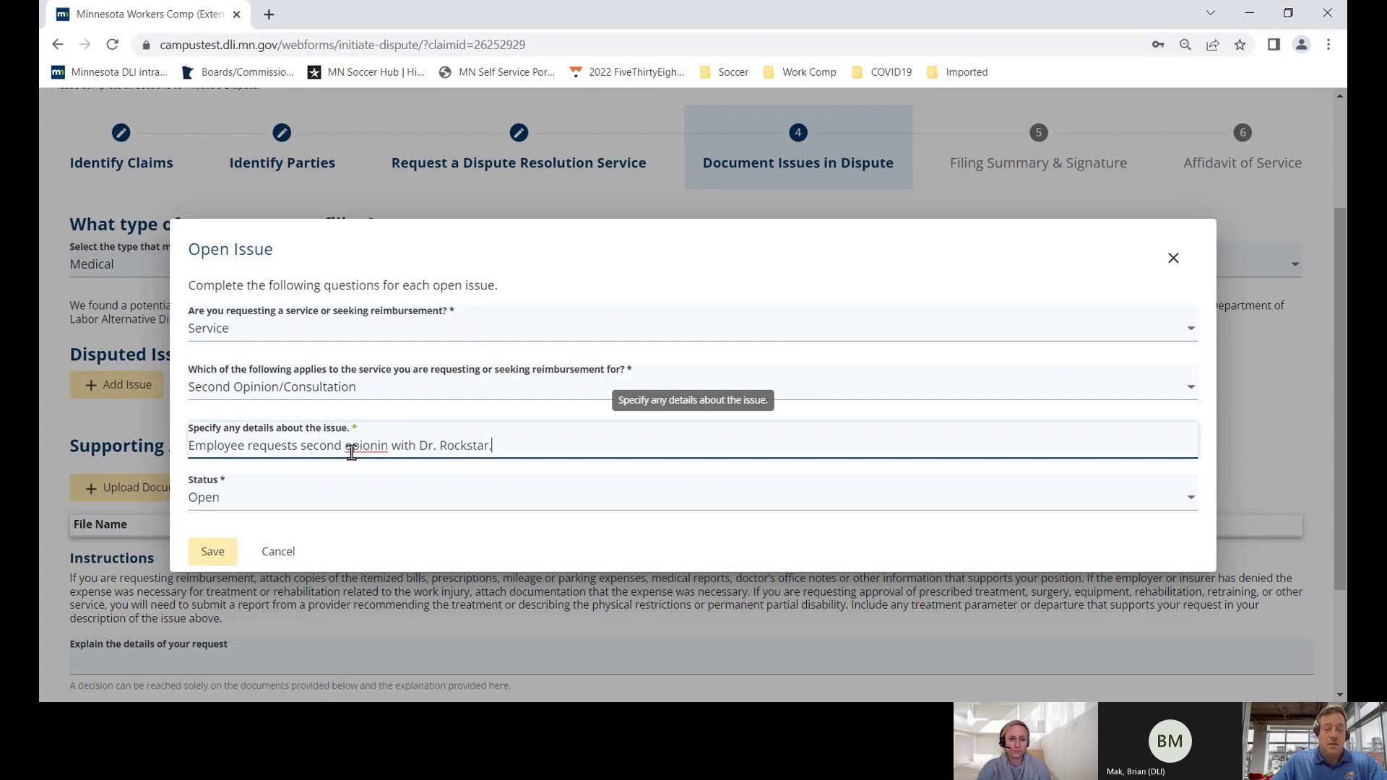
right_click(367, 446)
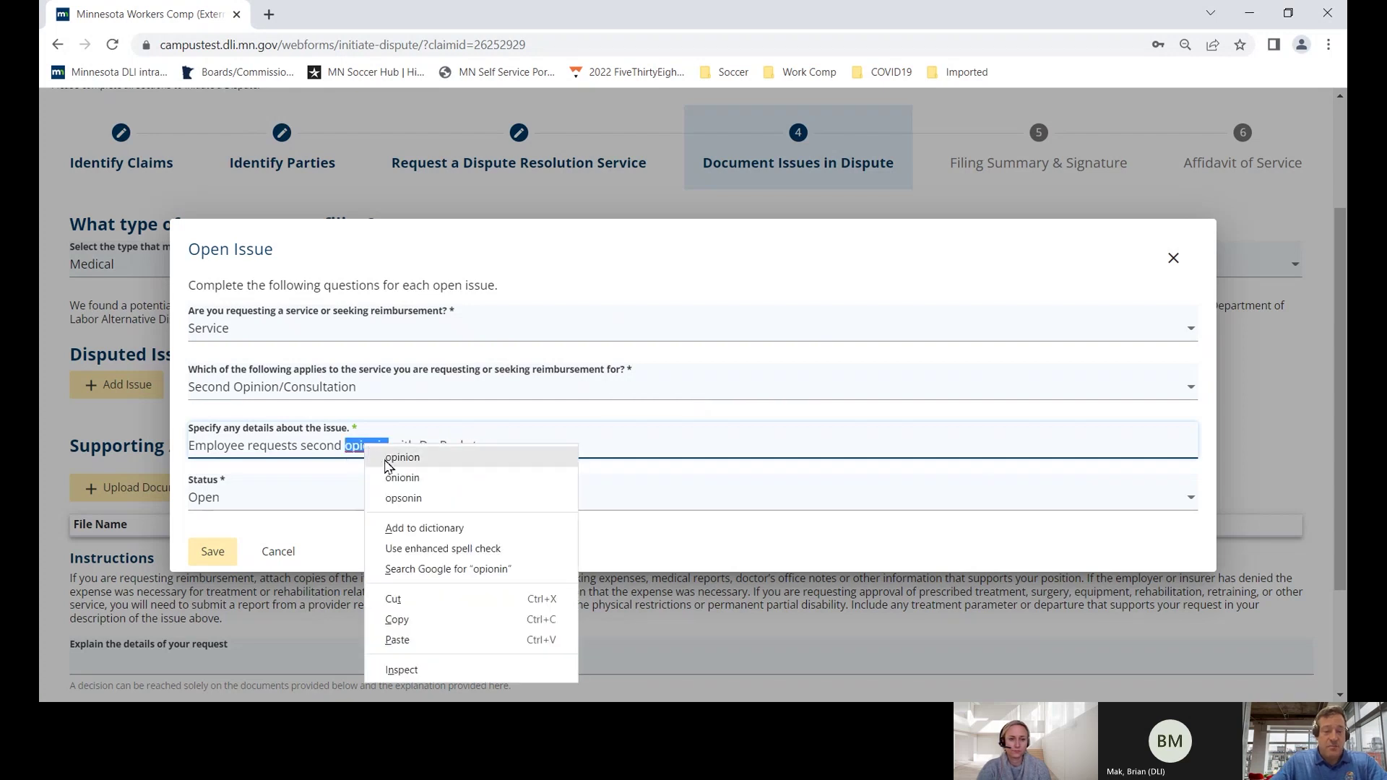
left_click(385, 457)
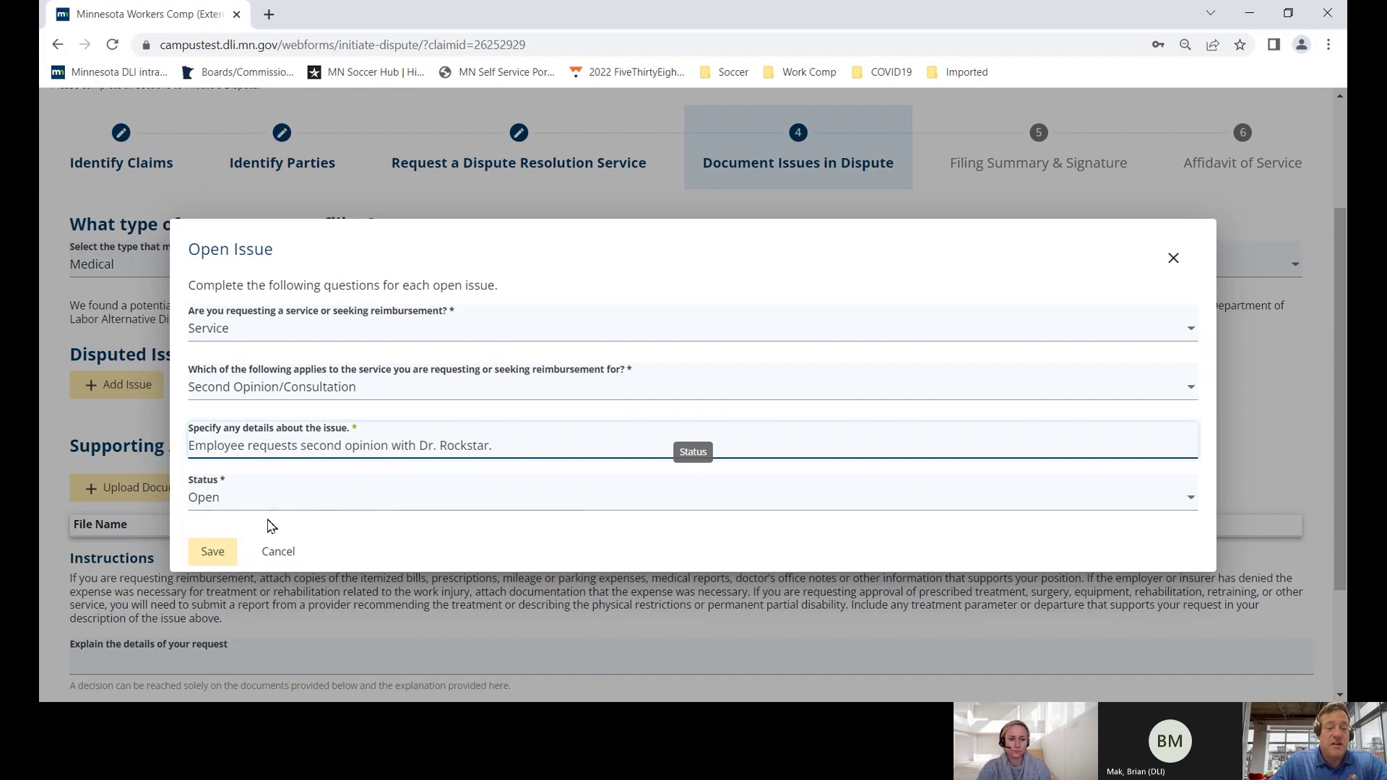
left_click(214, 553)
scroll(419, 526, "down", 1)
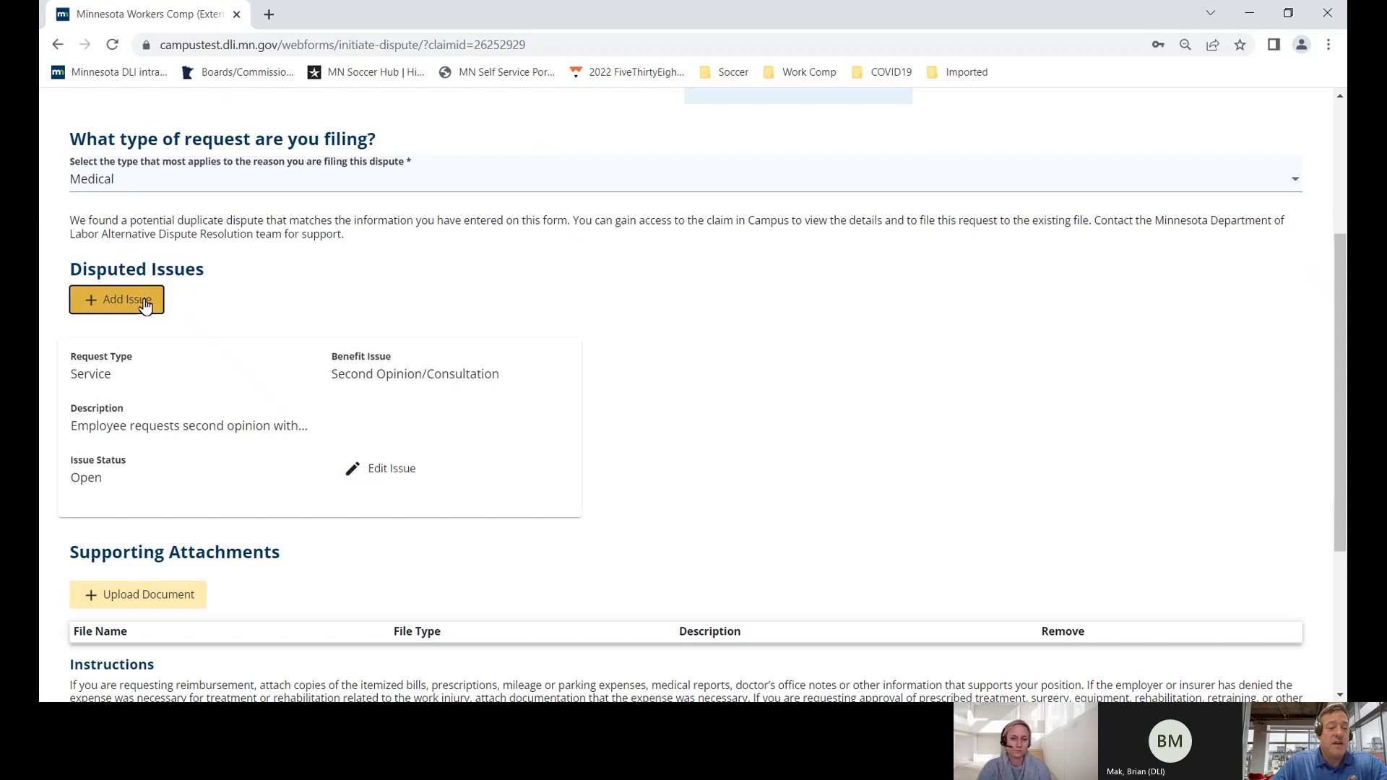
- Choose Test document.pdf from the Documents folder as a new supporting attachment
scroll(210, 365, "down", 3)
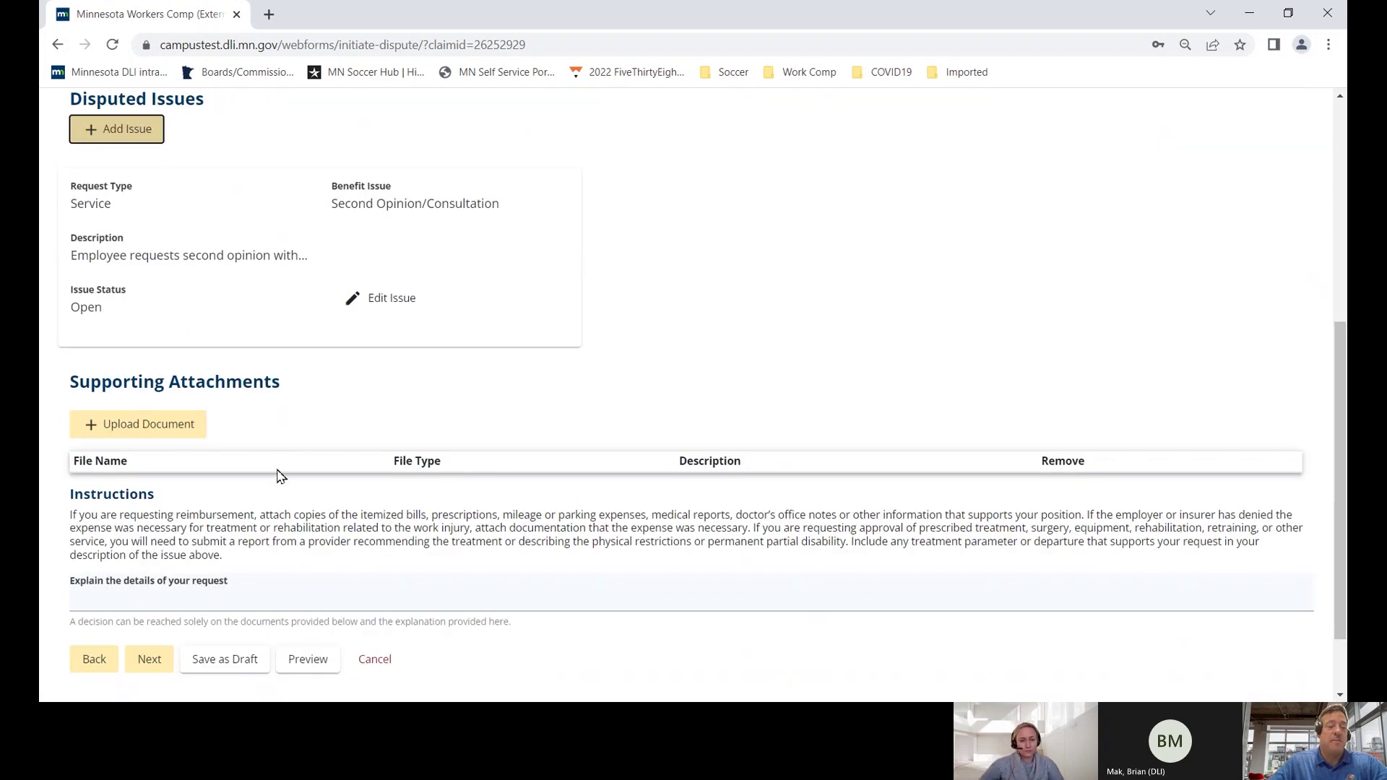
left_click(170, 431)
left_click(707, 354)
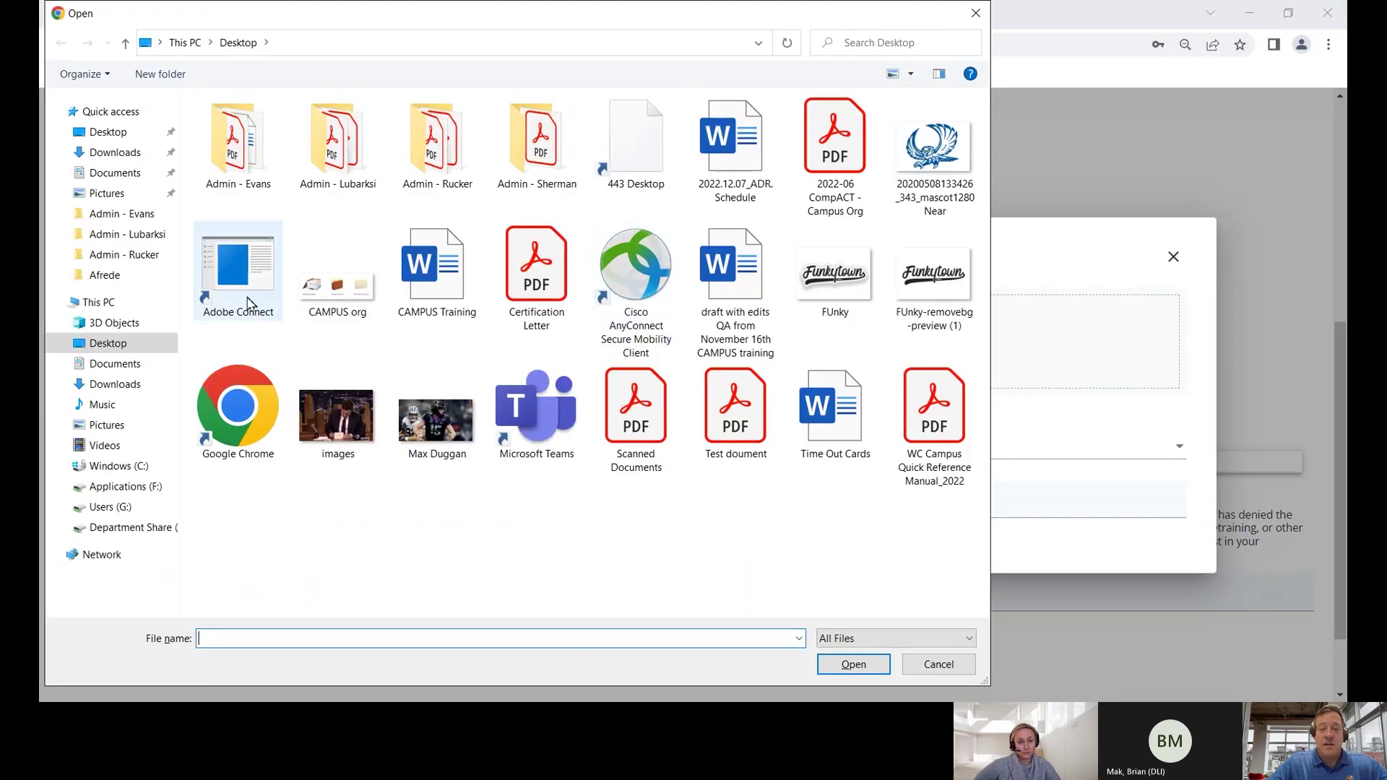
left_click(112, 367)
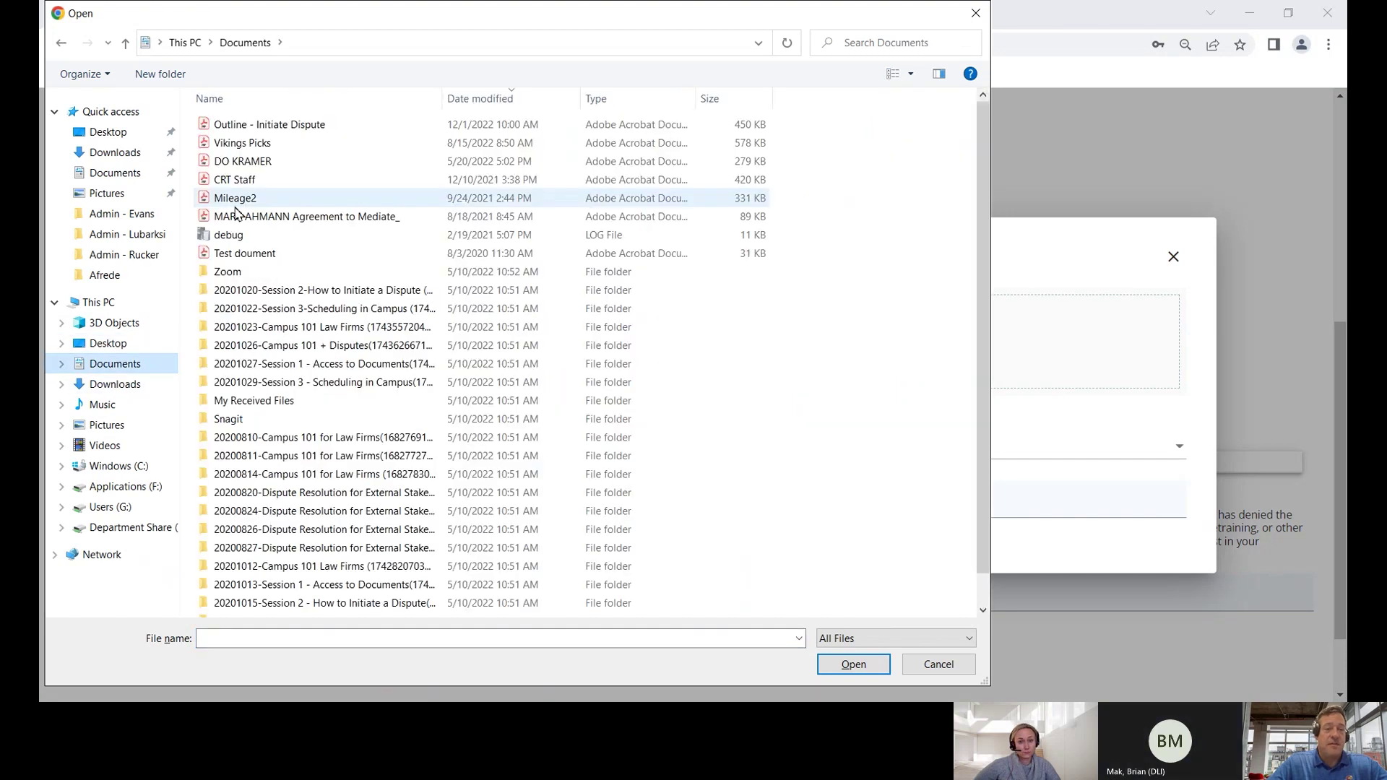
double_click(249, 256)
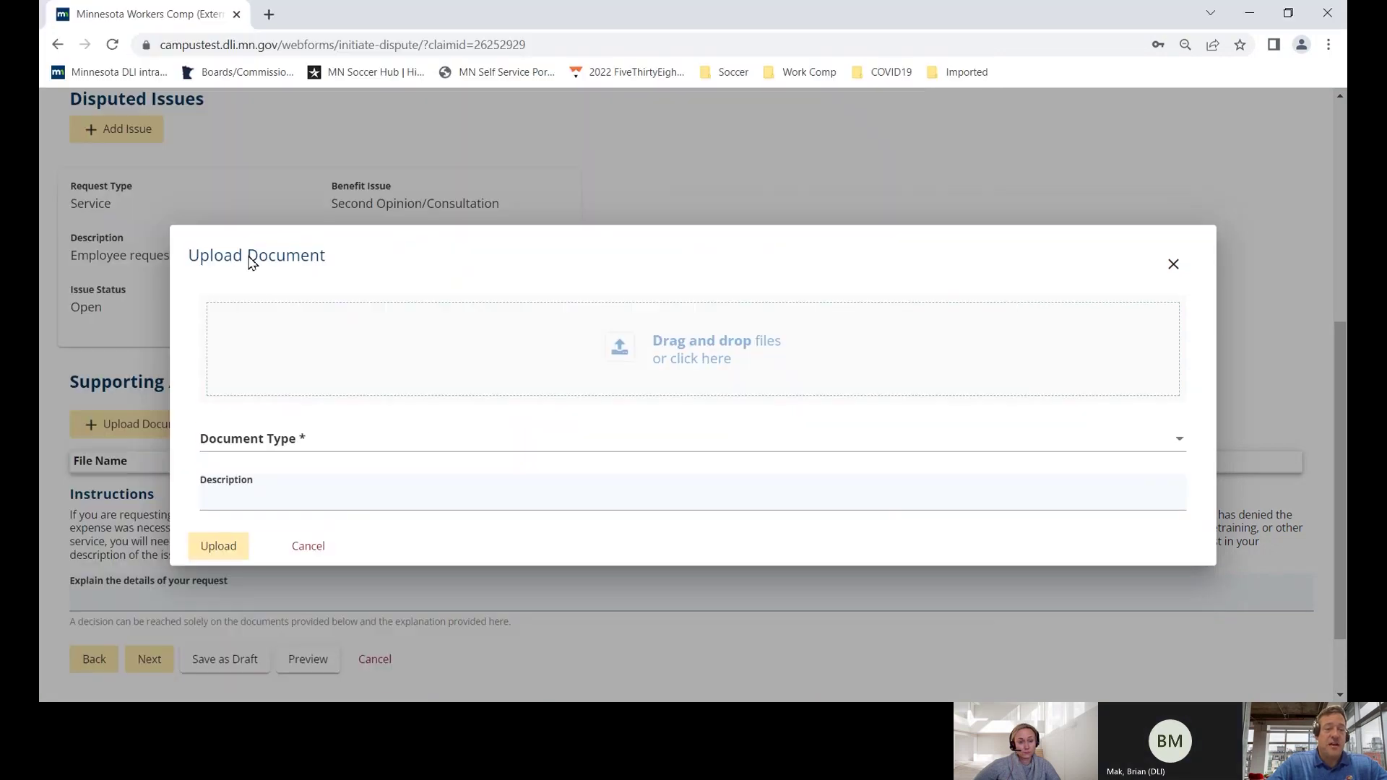
- Upload it as a 106 Conference document described 'Medical record from ABC medical clinic.'
left_click(267, 446)
left_click(278, 479)
left_click_drag(294, 499, 204, 501)
type("Me")
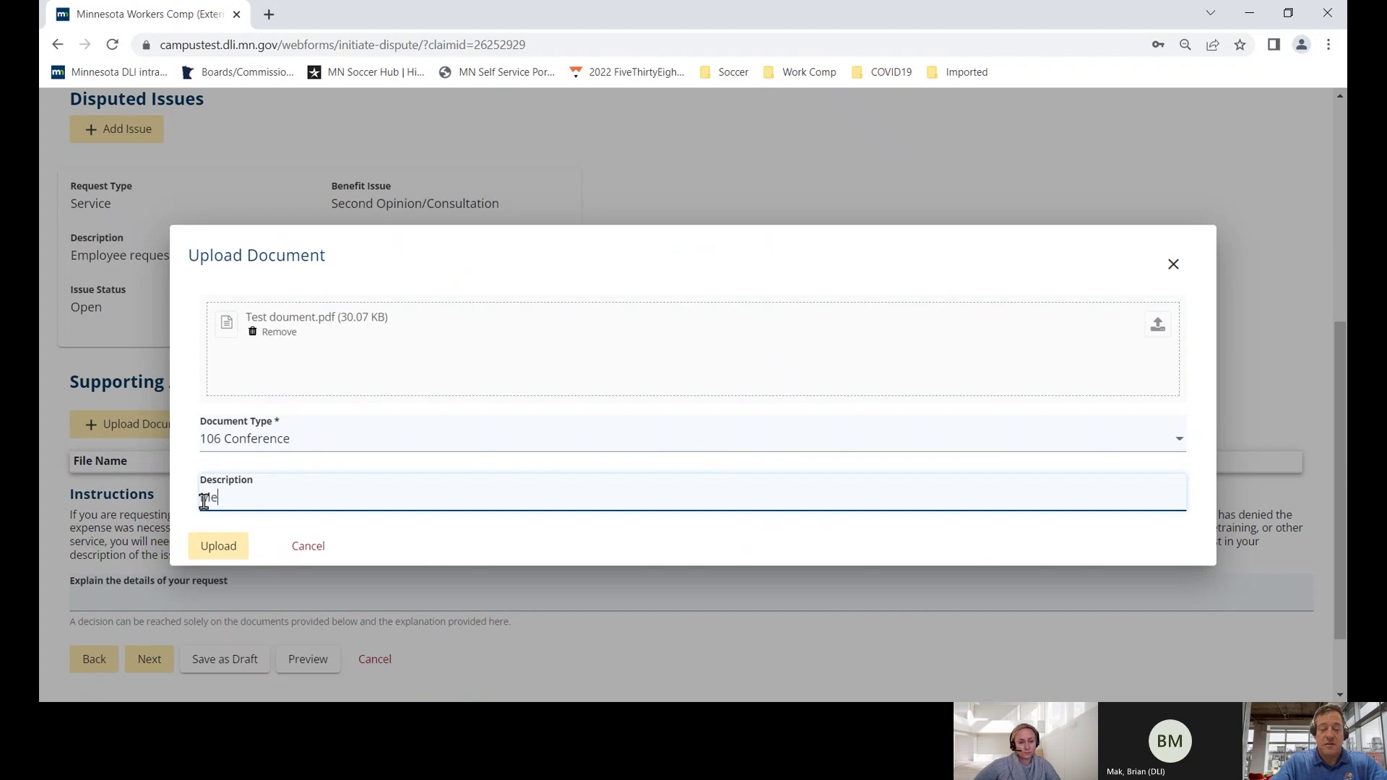
type("dical record from ABC medical clinic.")
left_click(221, 545)
- Enter 'Brief explanation here.' as the request explanation, correcting 'explination' to 'explanation'
scroll(220, 545, "down", 2)
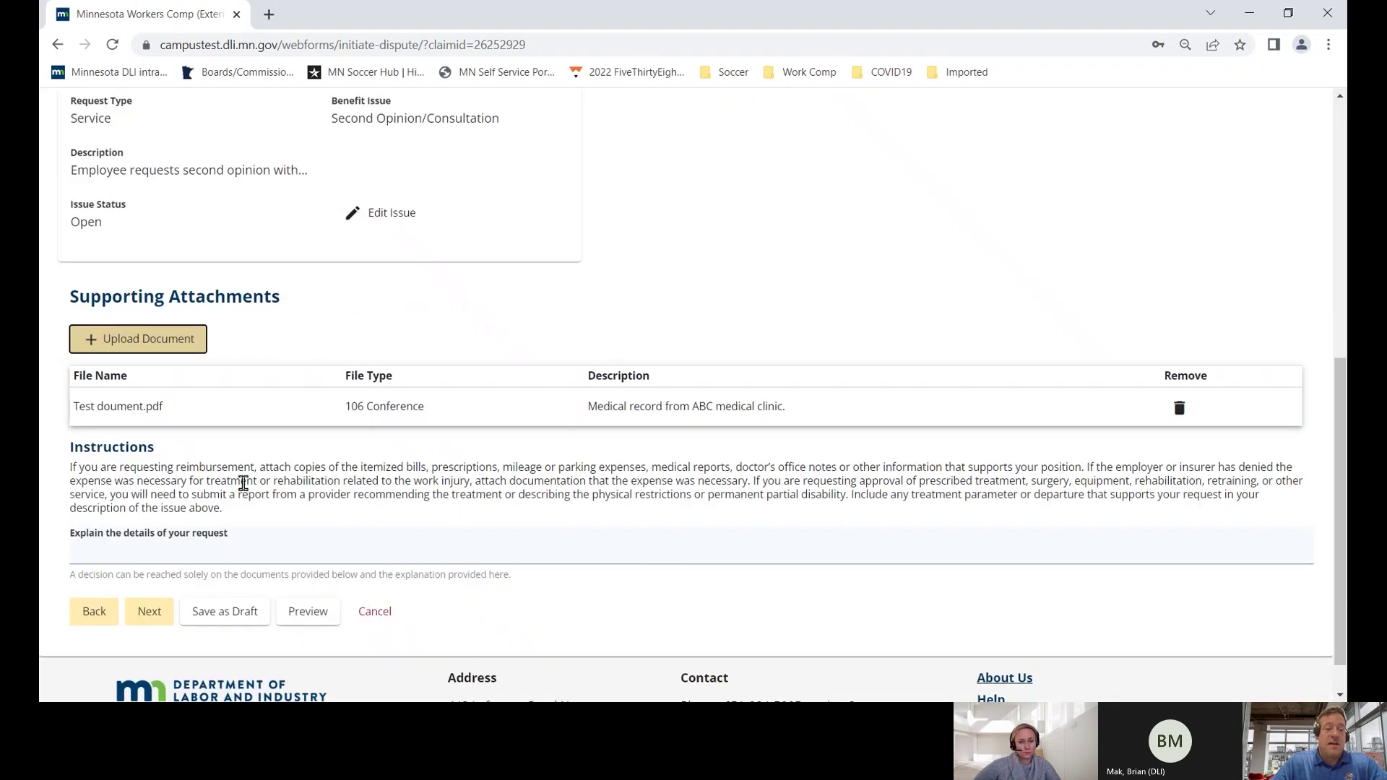
left_click_drag(781, 407, 79, 406)
left_click(98, 552)
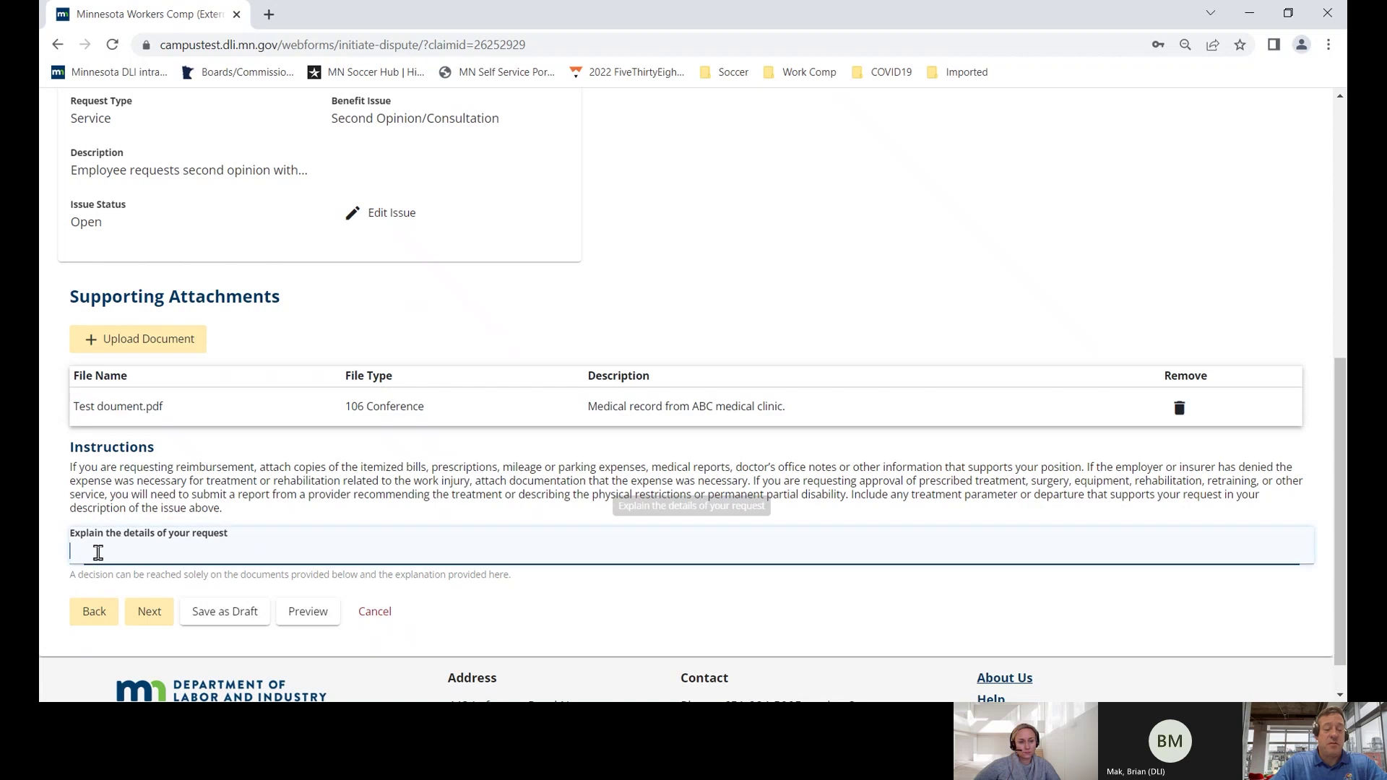
type("Brief explination here.")
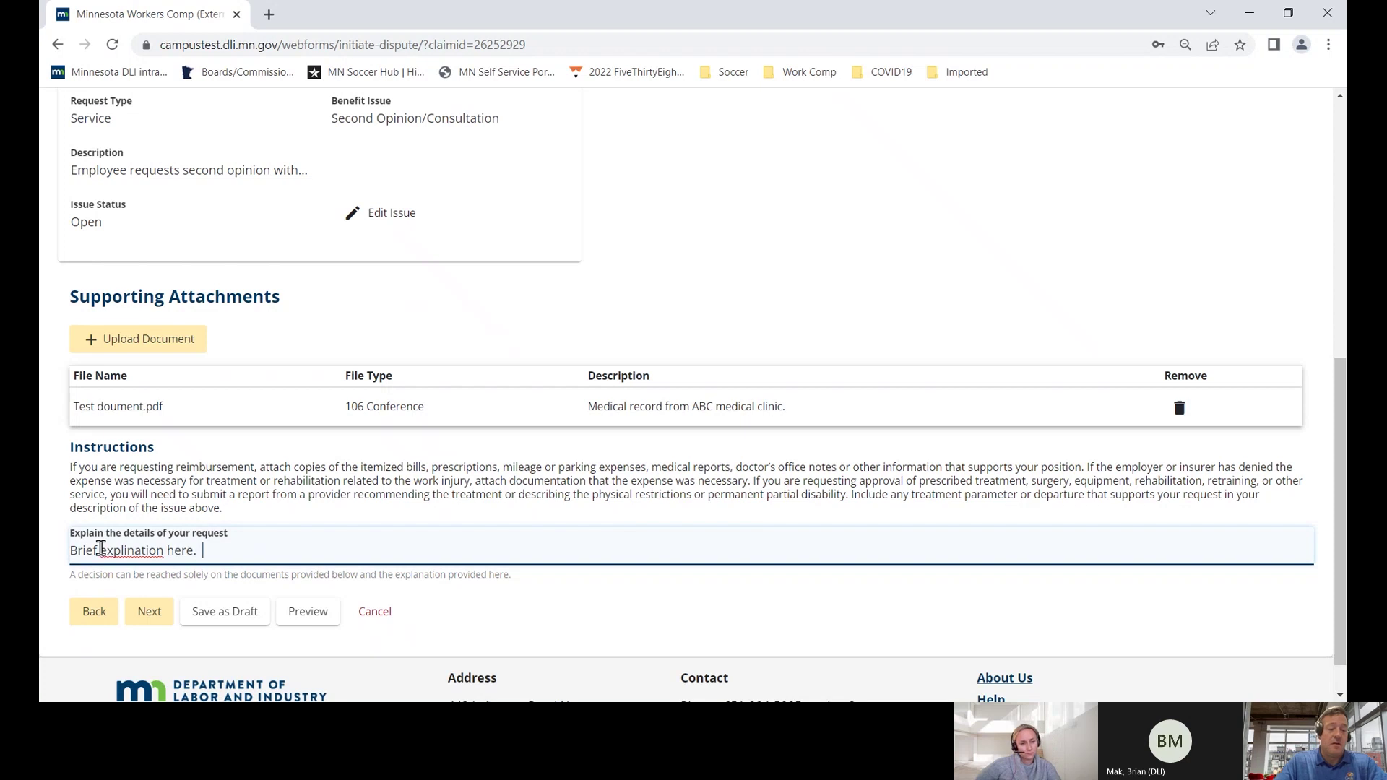
left_click(128, 552)
right_click(132, 554)
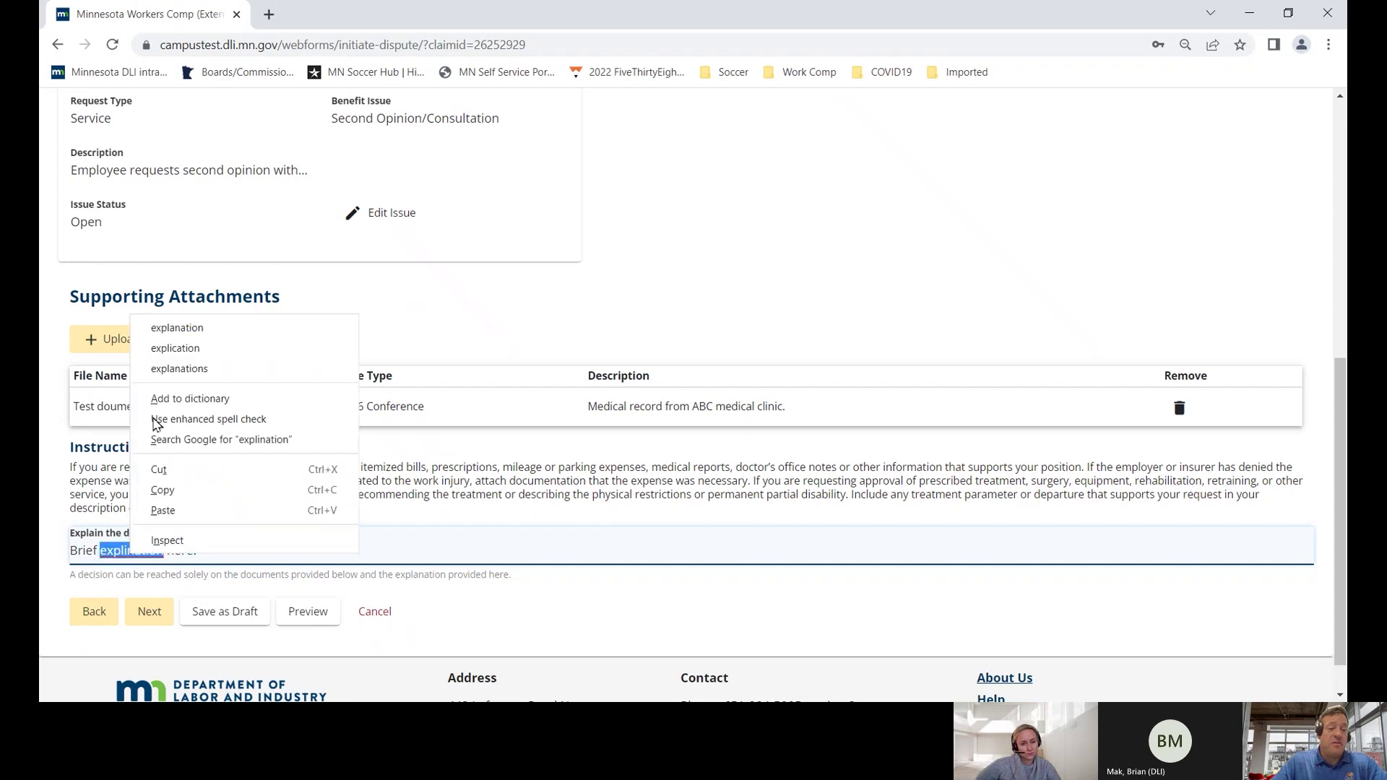
left_click(165, 327)
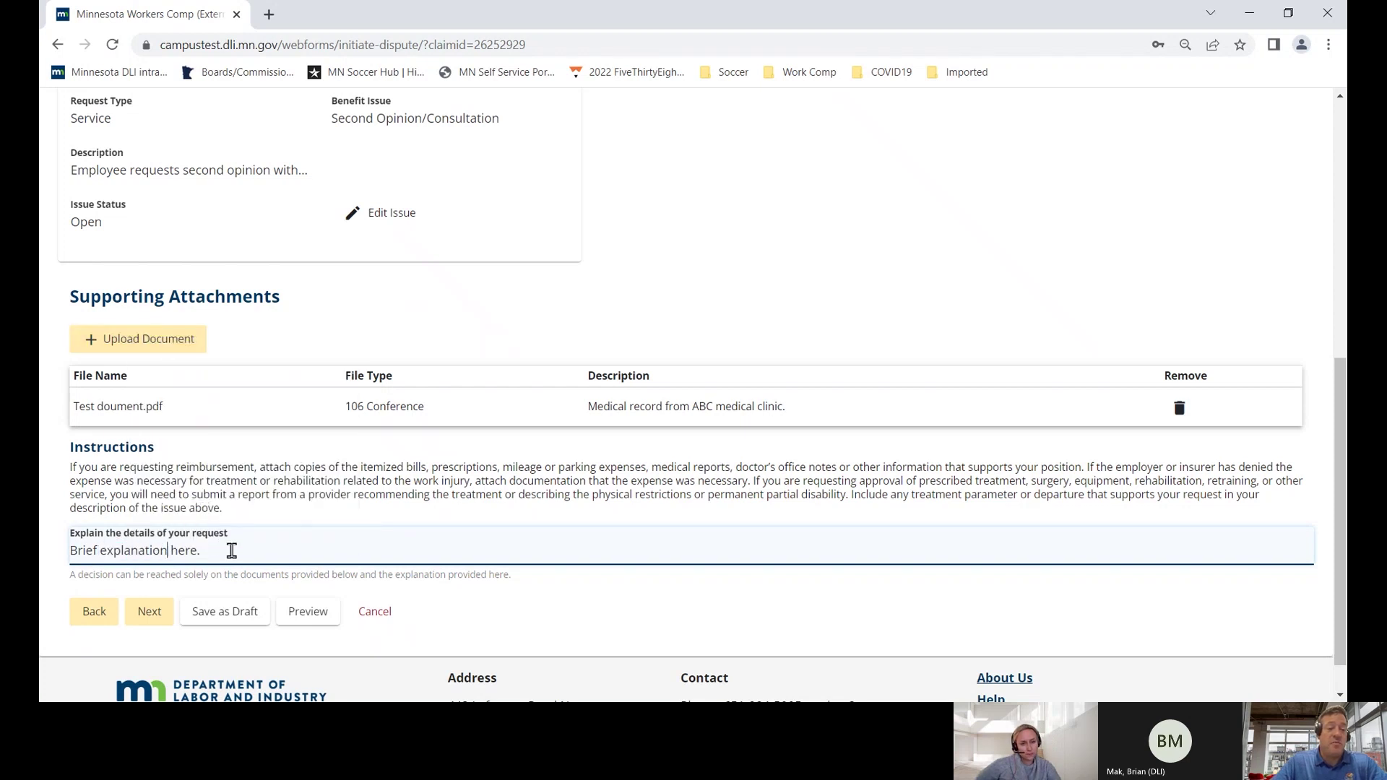
- Add the claim handler's name and phone number, correcting 'hanlder' to 'handler'
type("Claim hanlder ")
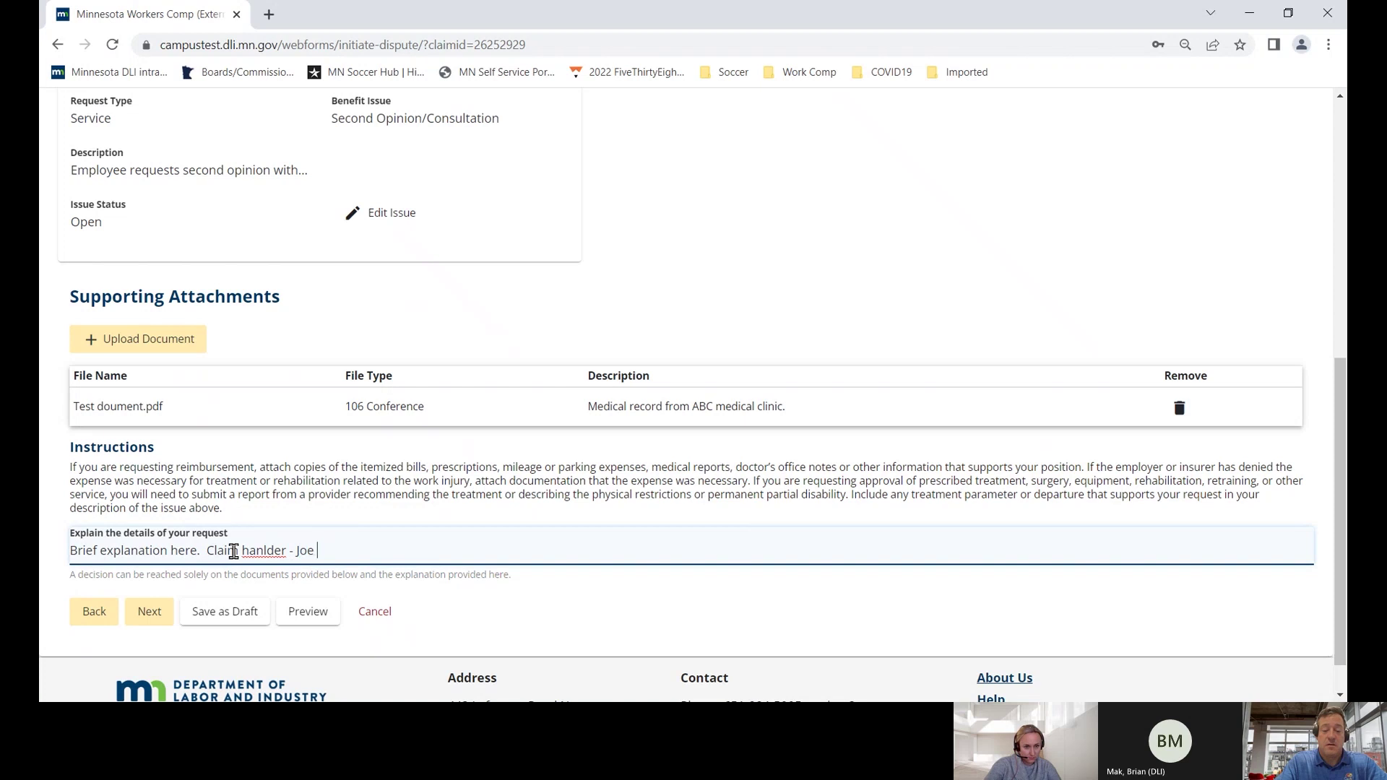
type("- Joe Smith")
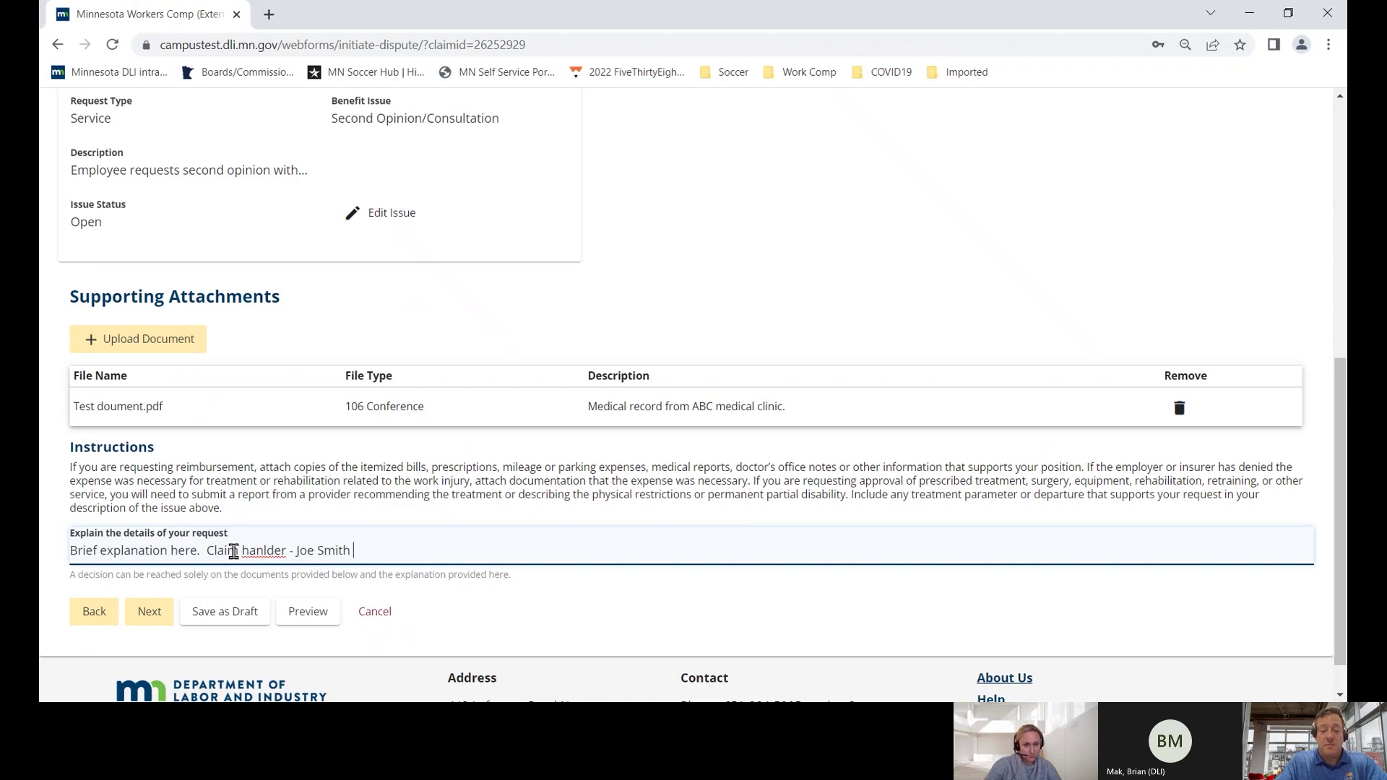
type(" 612")
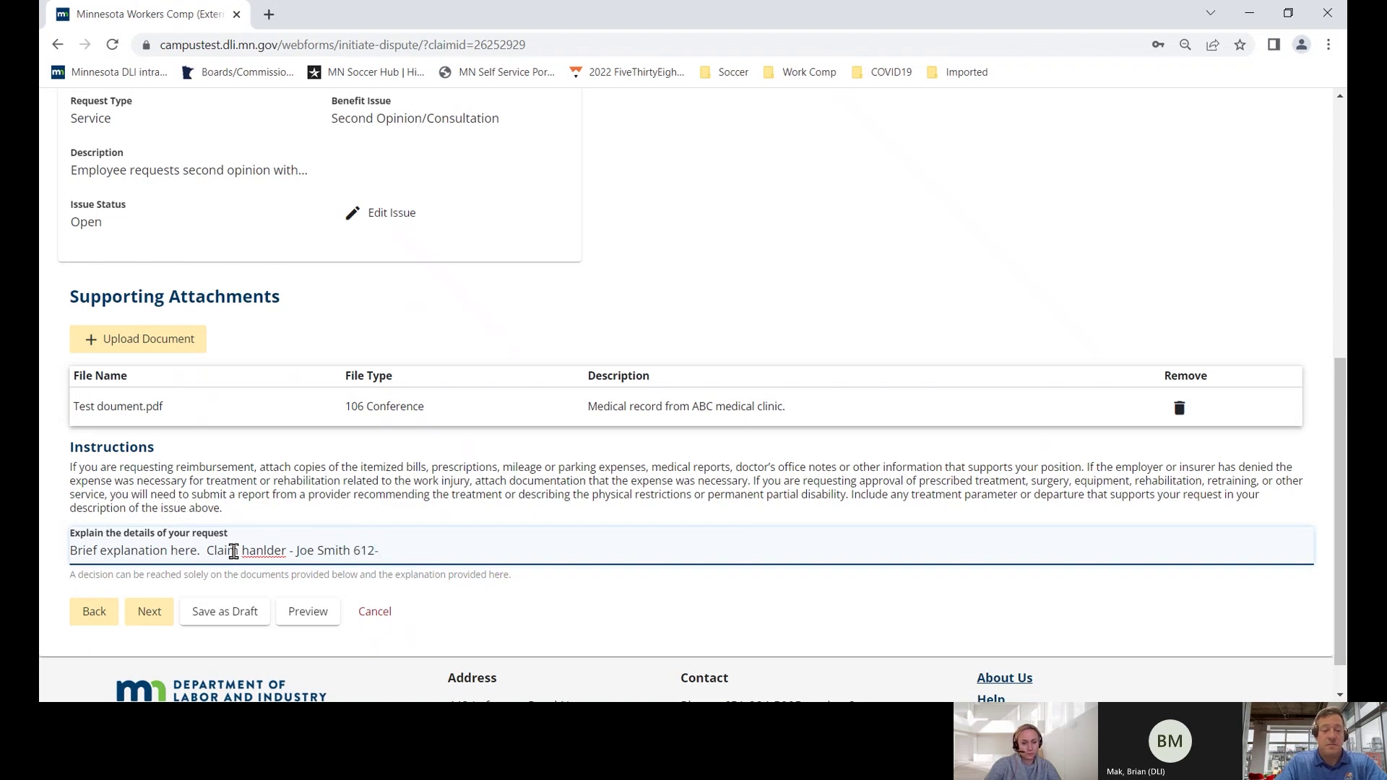
type("-555-5555.")
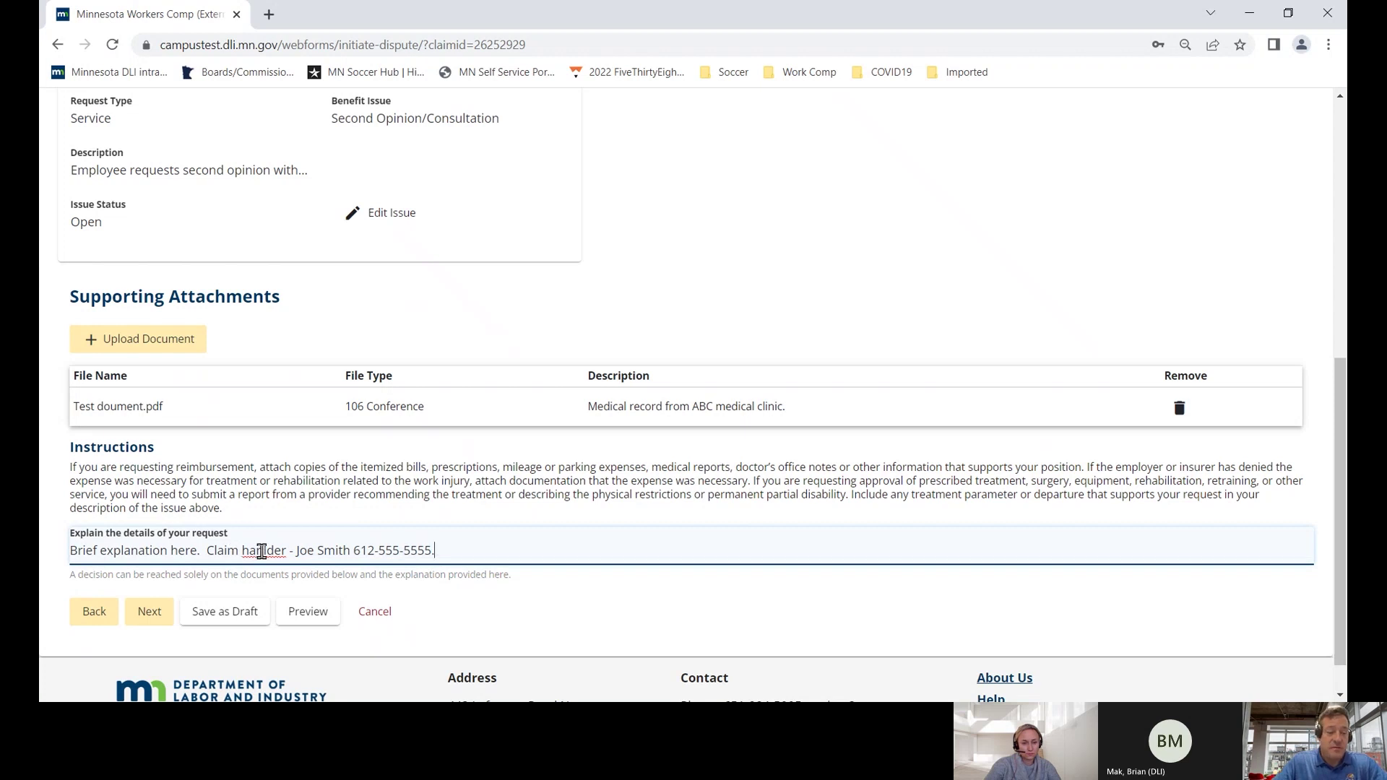
right_click(260, 555)
left_click(316, 321)
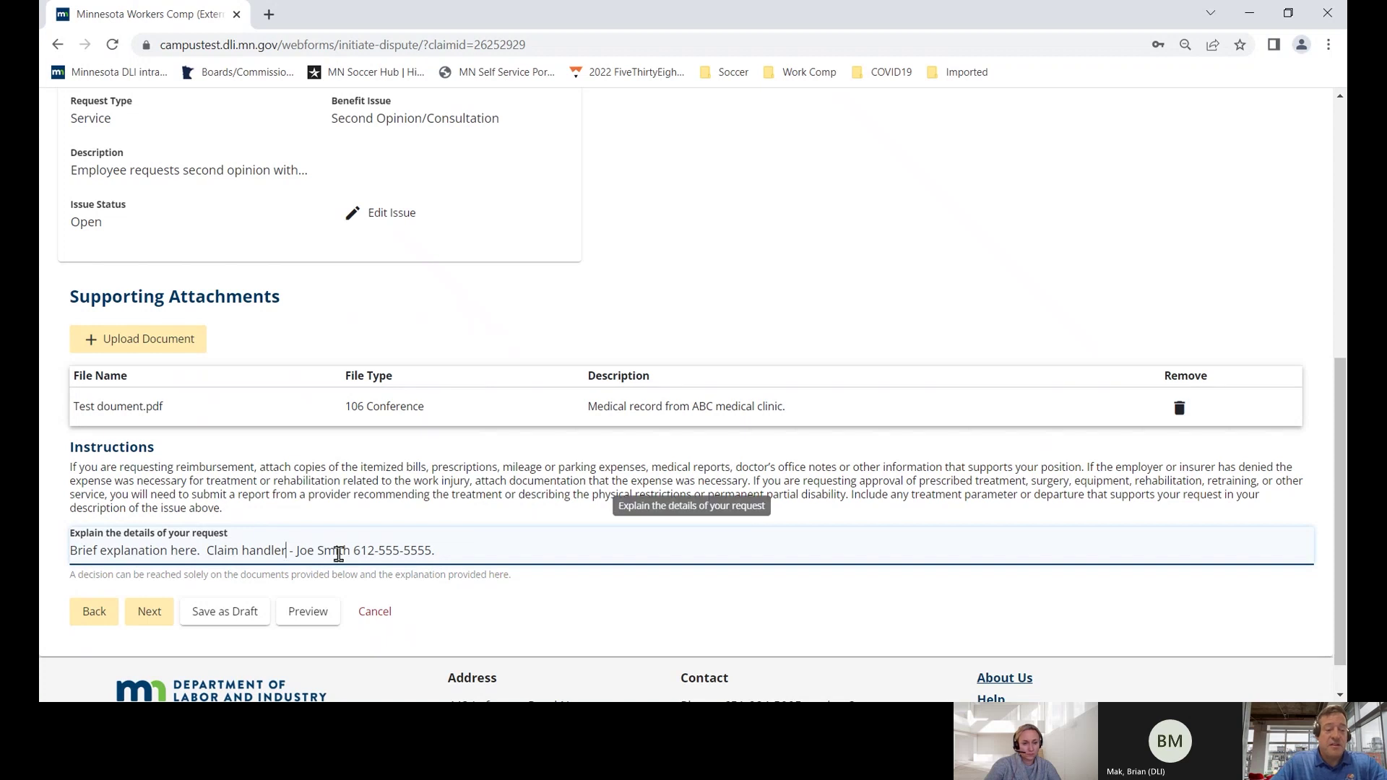
scroll(430, 562, "down", 1)
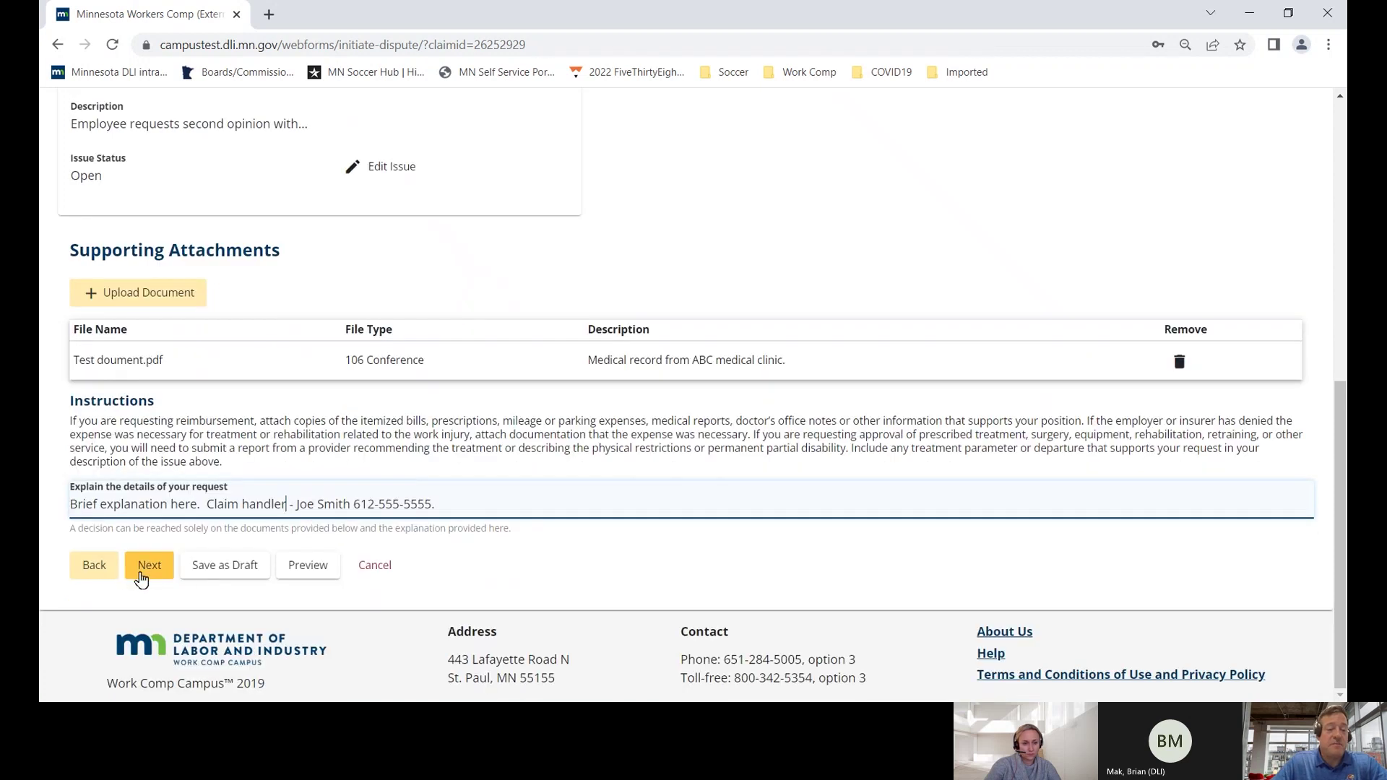
- Move to the Filing Summary and review the Medical dispute type, document to be filed and processing date
left_click(148, 568)
scroll(180, 579, "down", 2)
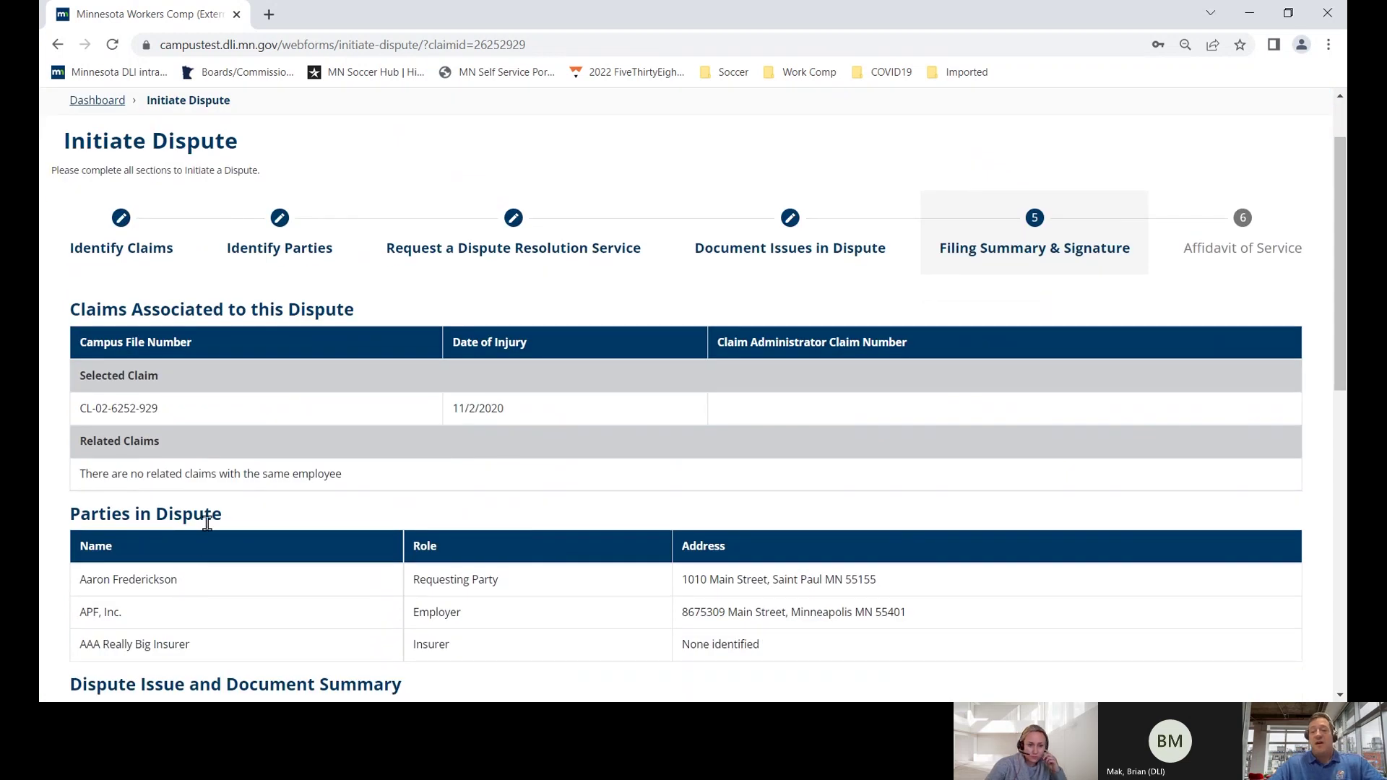
scroll(207, 518, "down", 6)
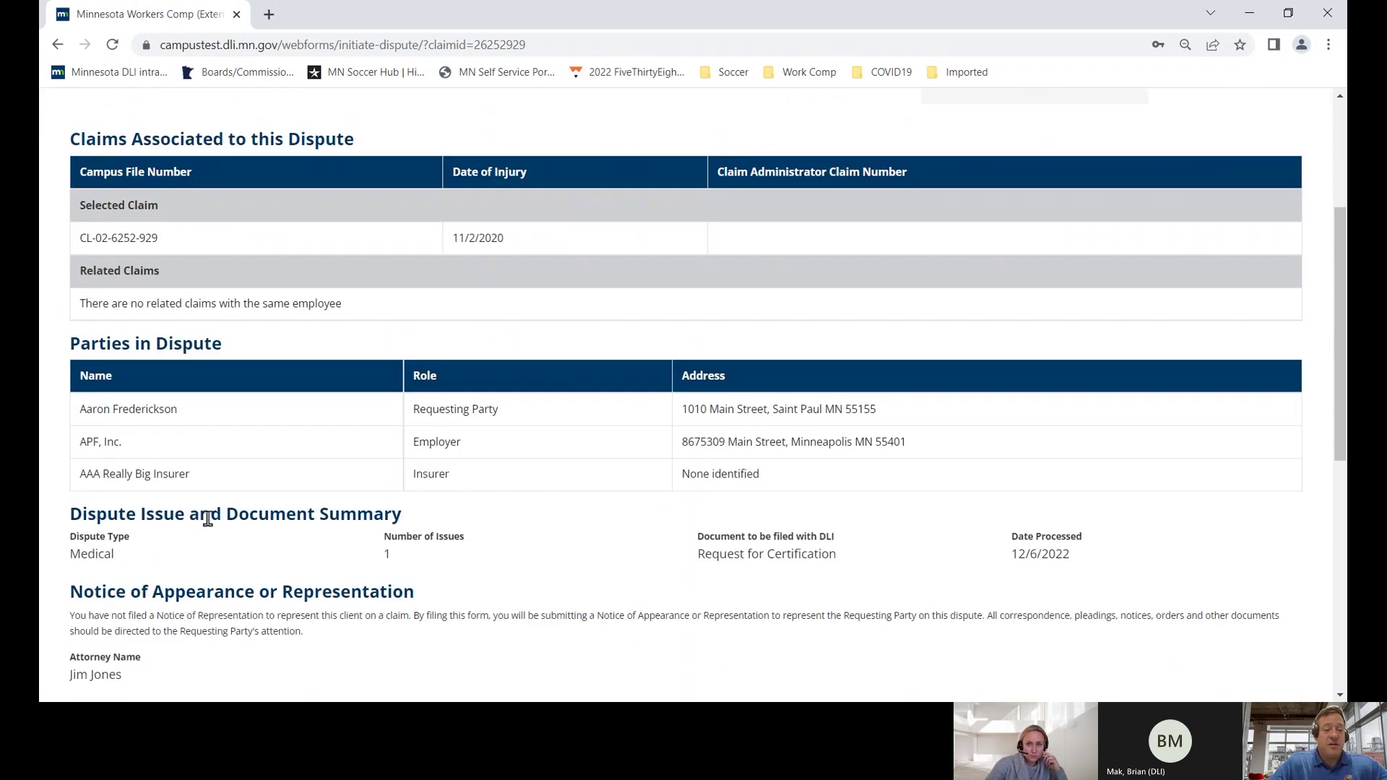
left_click_drag(74, 475, 124, 470)
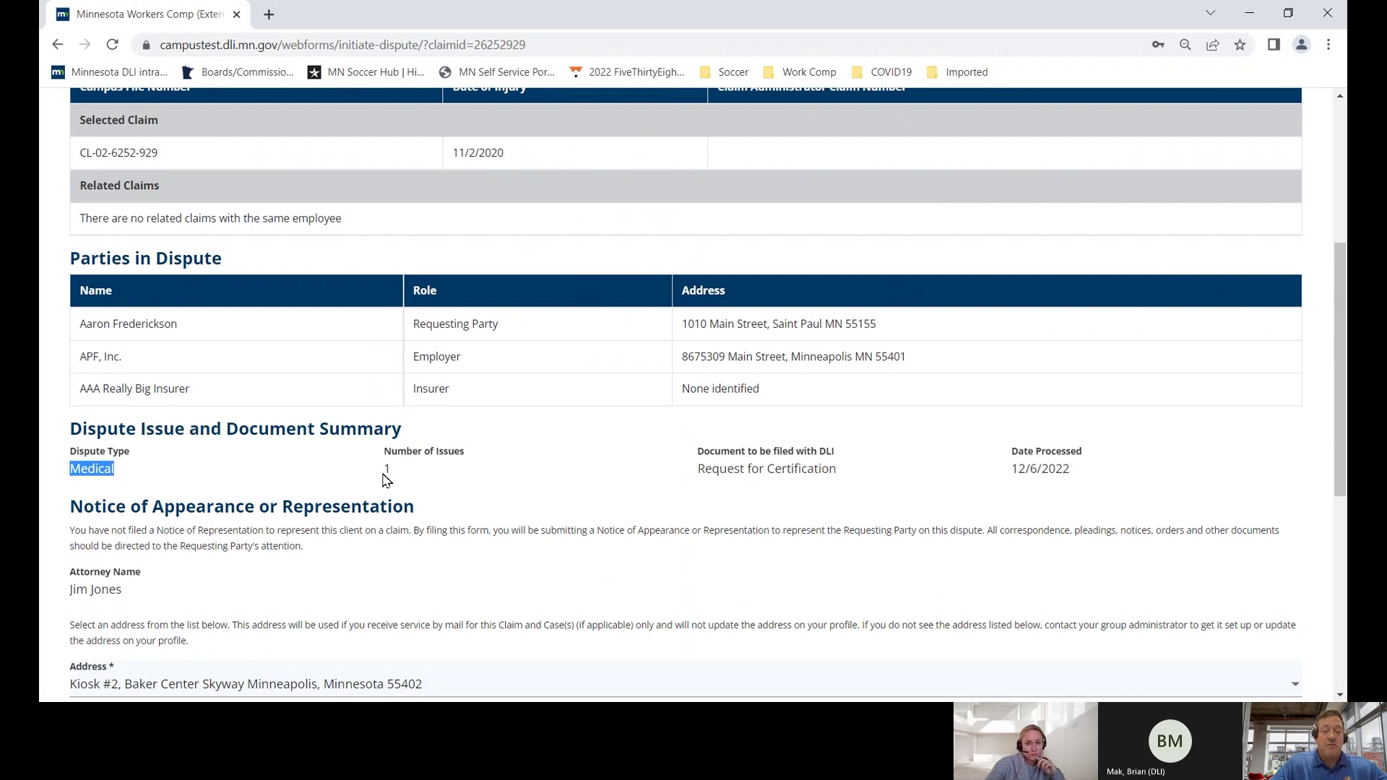
left_click_drag(381, 479, 393, 473)
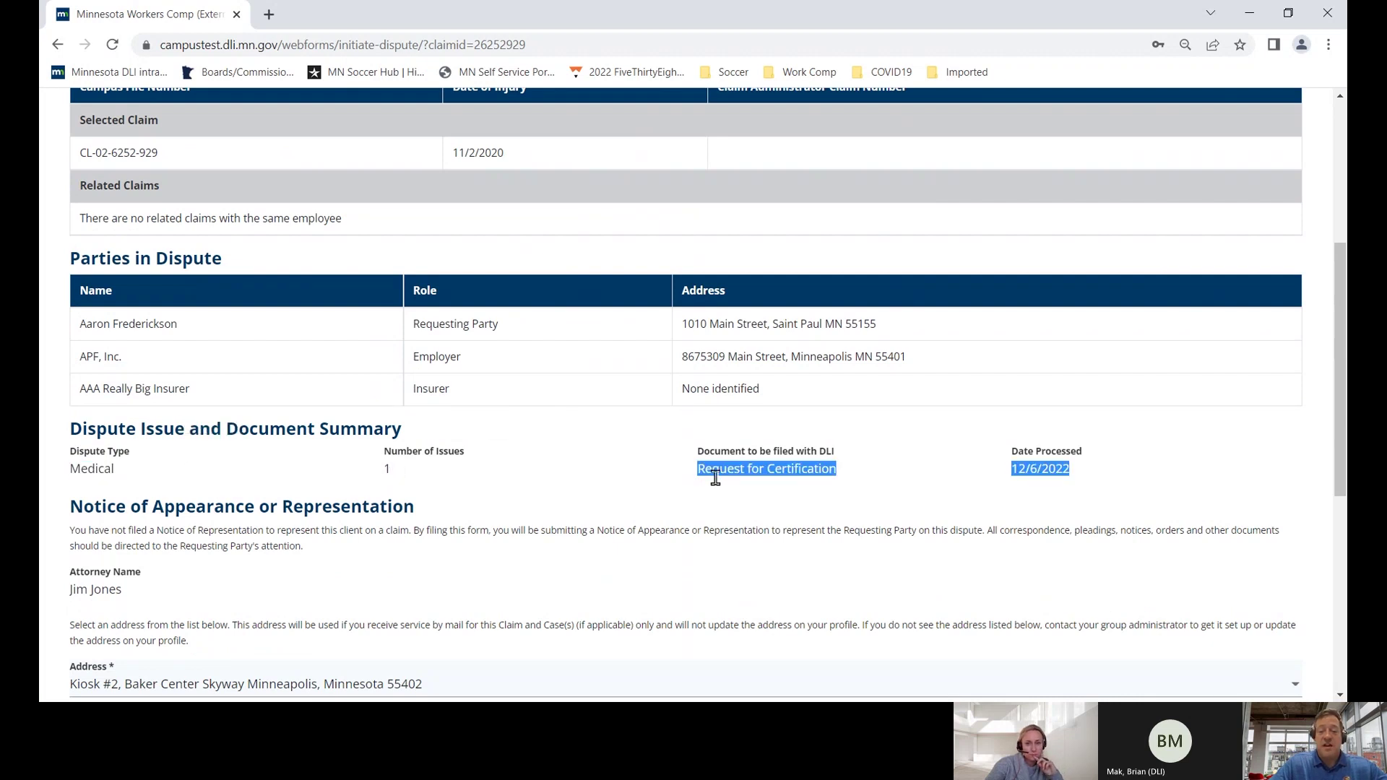
scroll(712, 477, "down", 1)
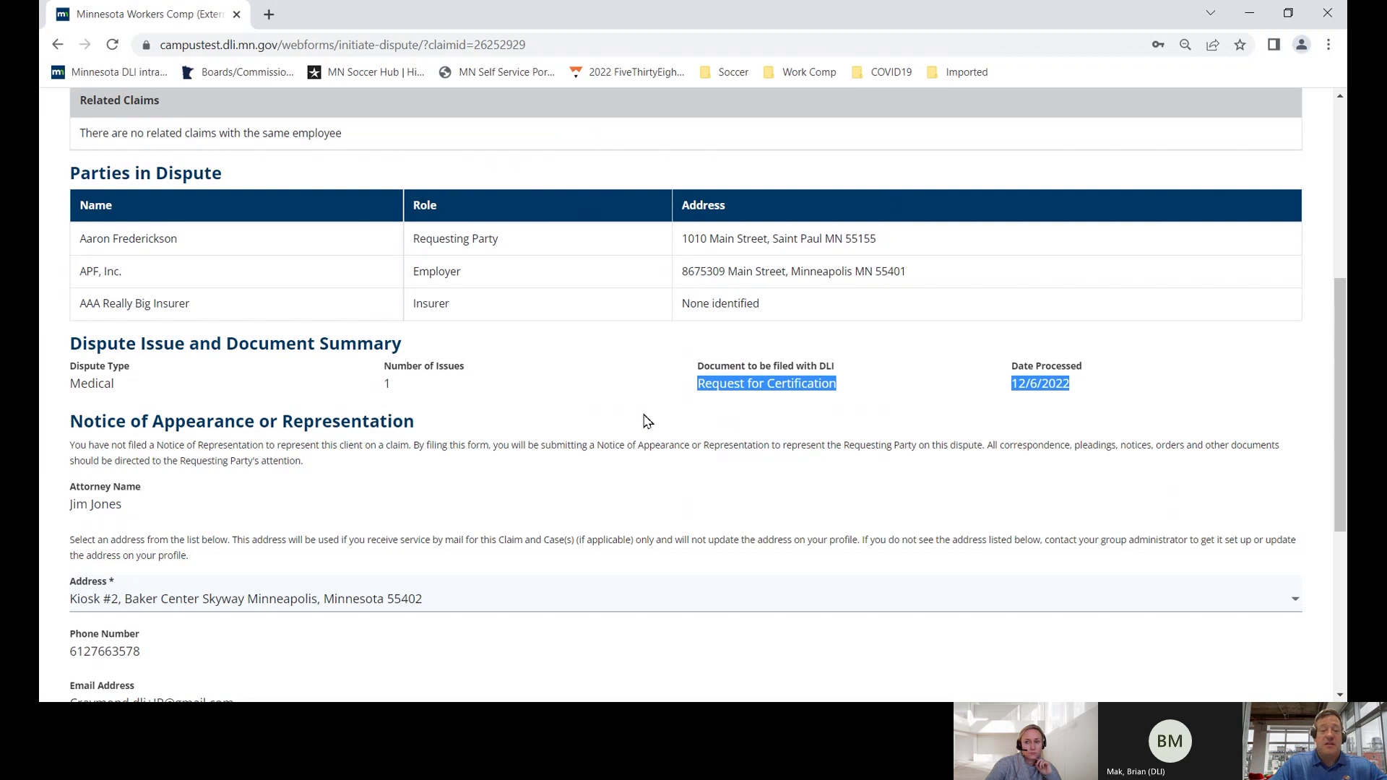
scroll(639, 423, "down", 2)
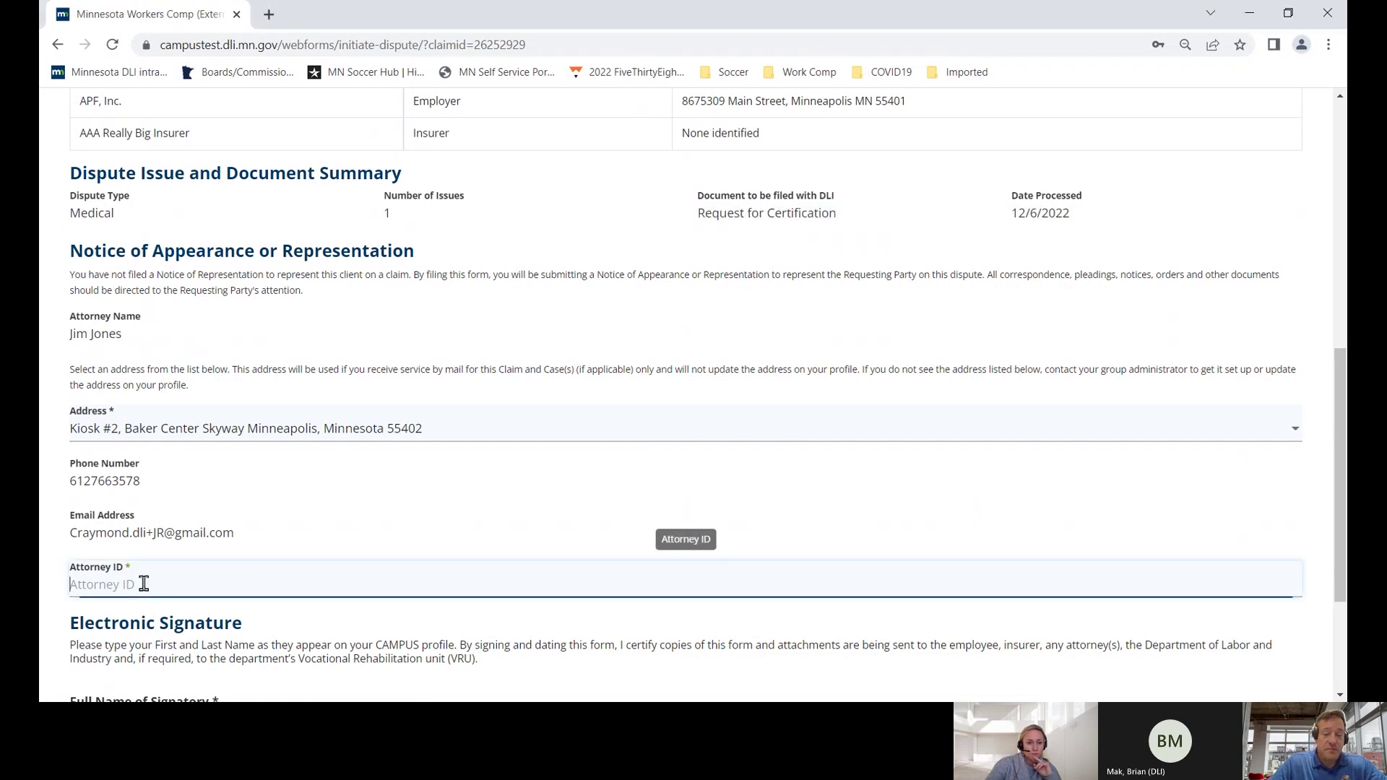
type("9879871")
scroll(148, 578, "down", 2)
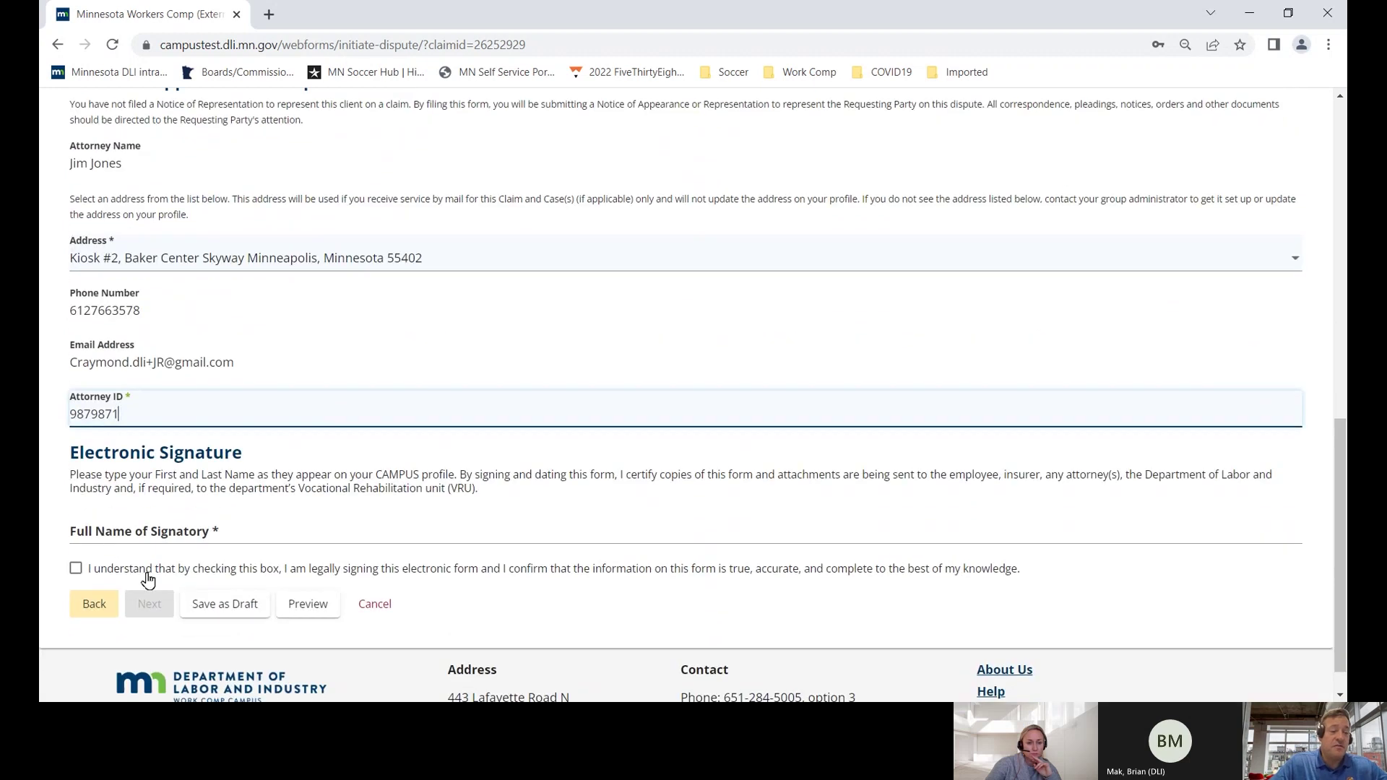
left_click(106, 538)
type("J")
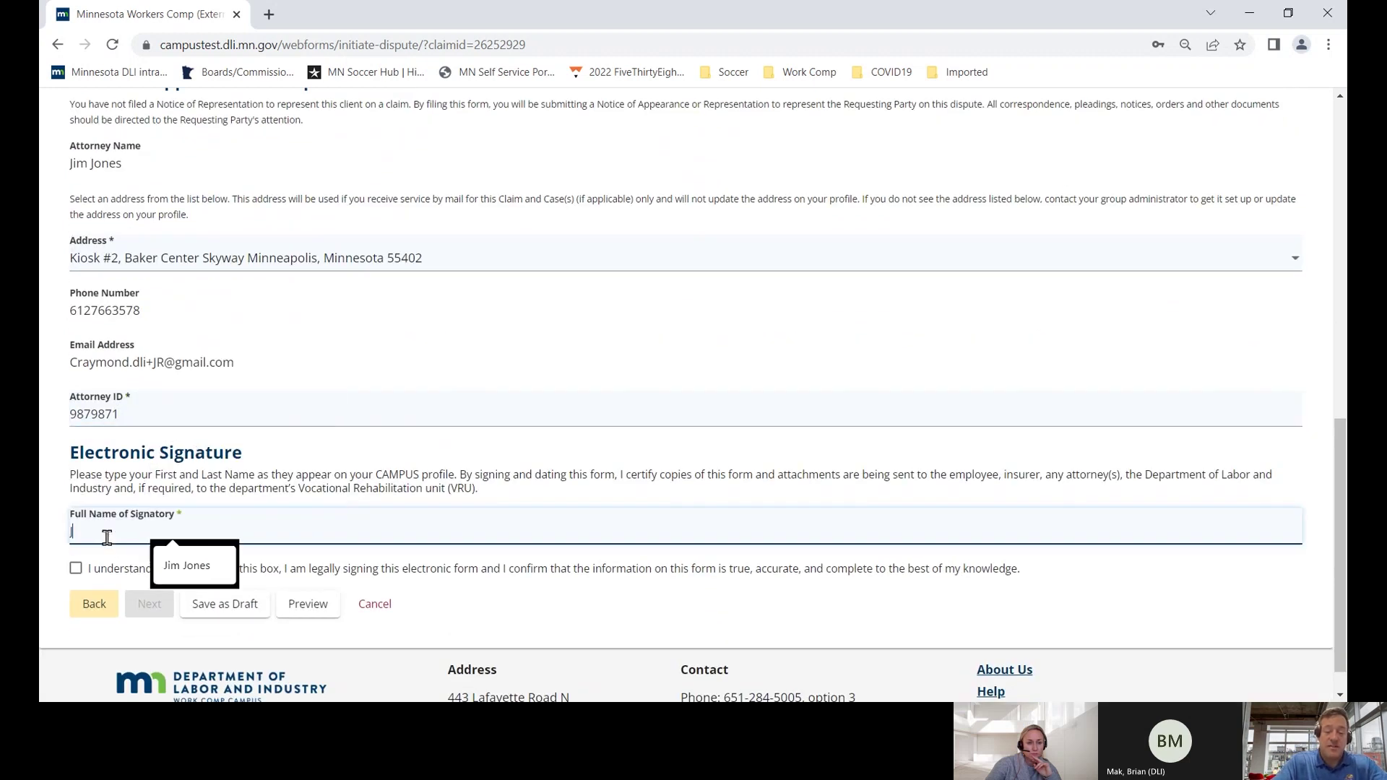
type("im Jo")
key("Down")
key("Return")
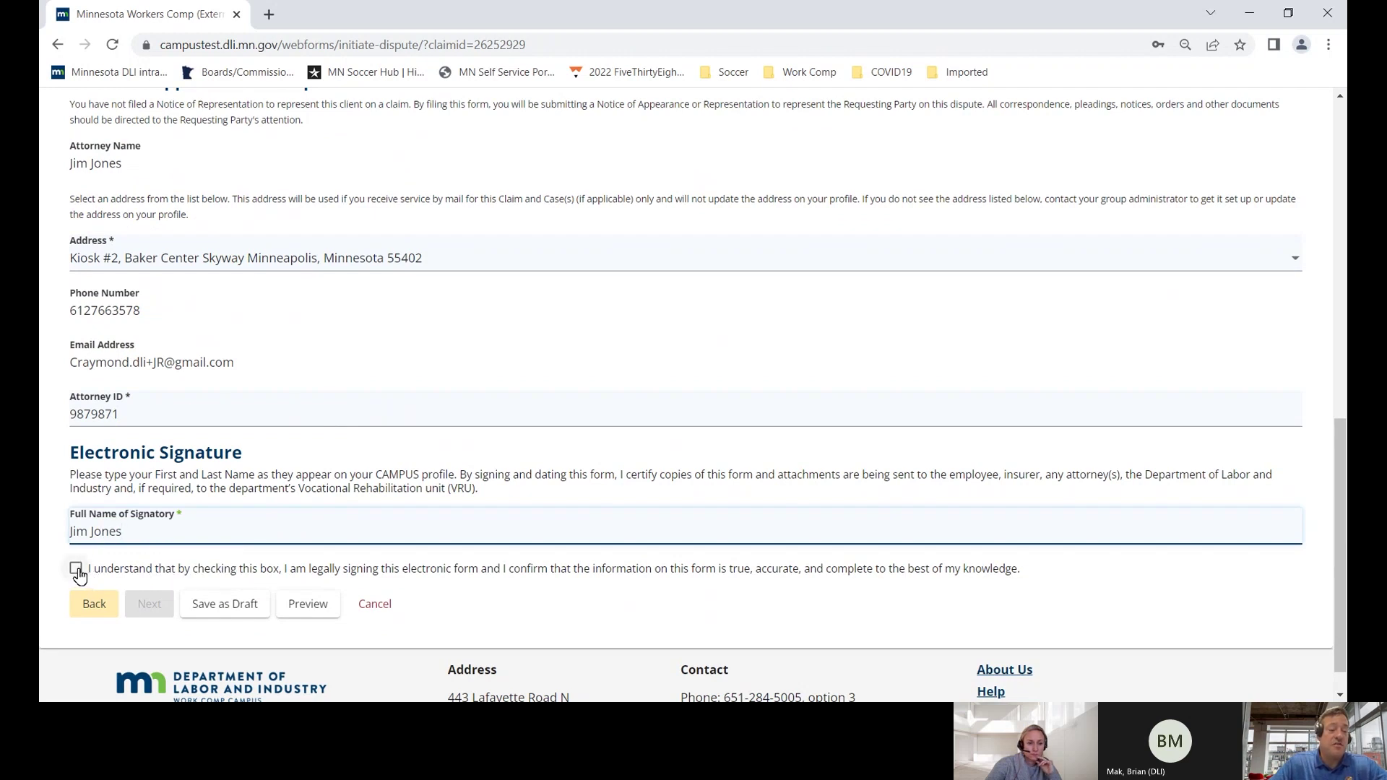
left_click(76, 569)
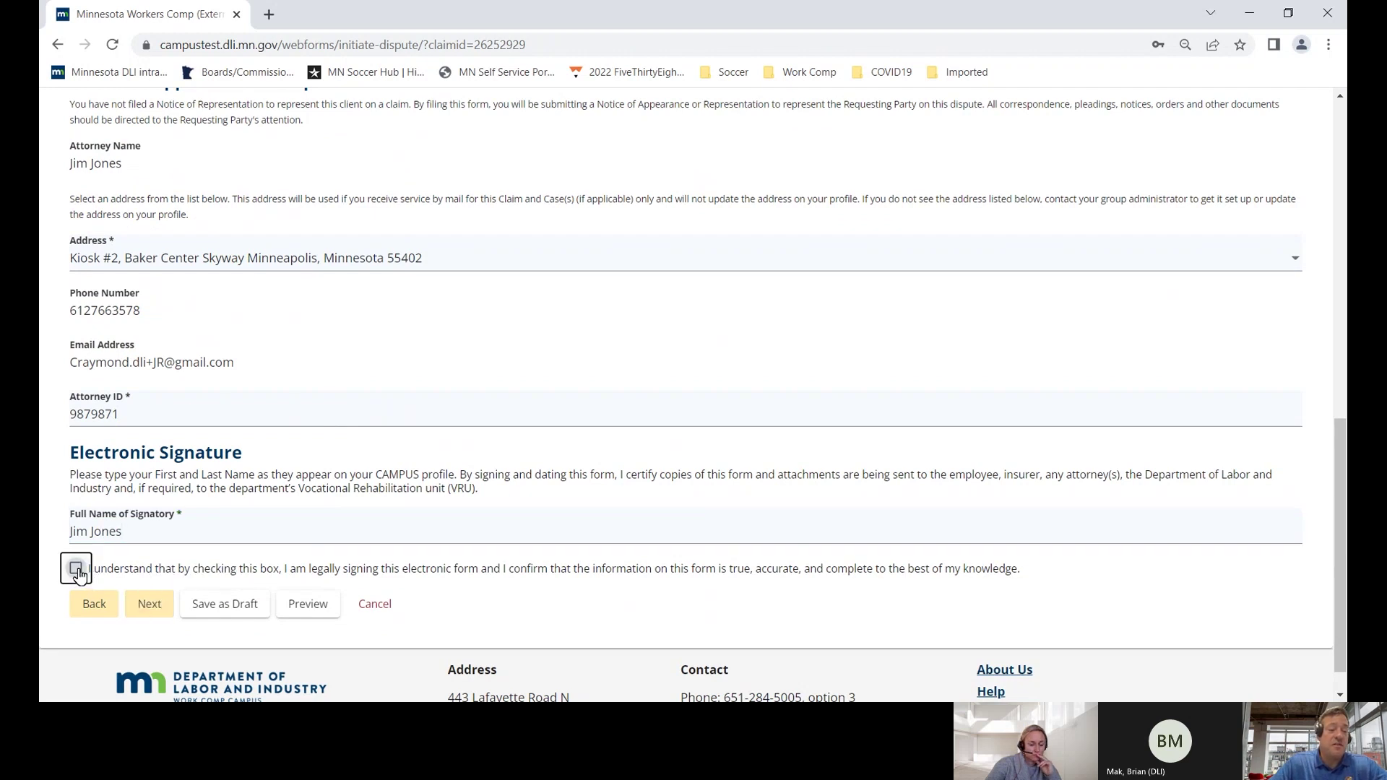
- On the Affidavit of Service, serve the employee, APF, Inc., the attorneys, paralegal and AAA Really Big Insurer
left_click(154, 610)
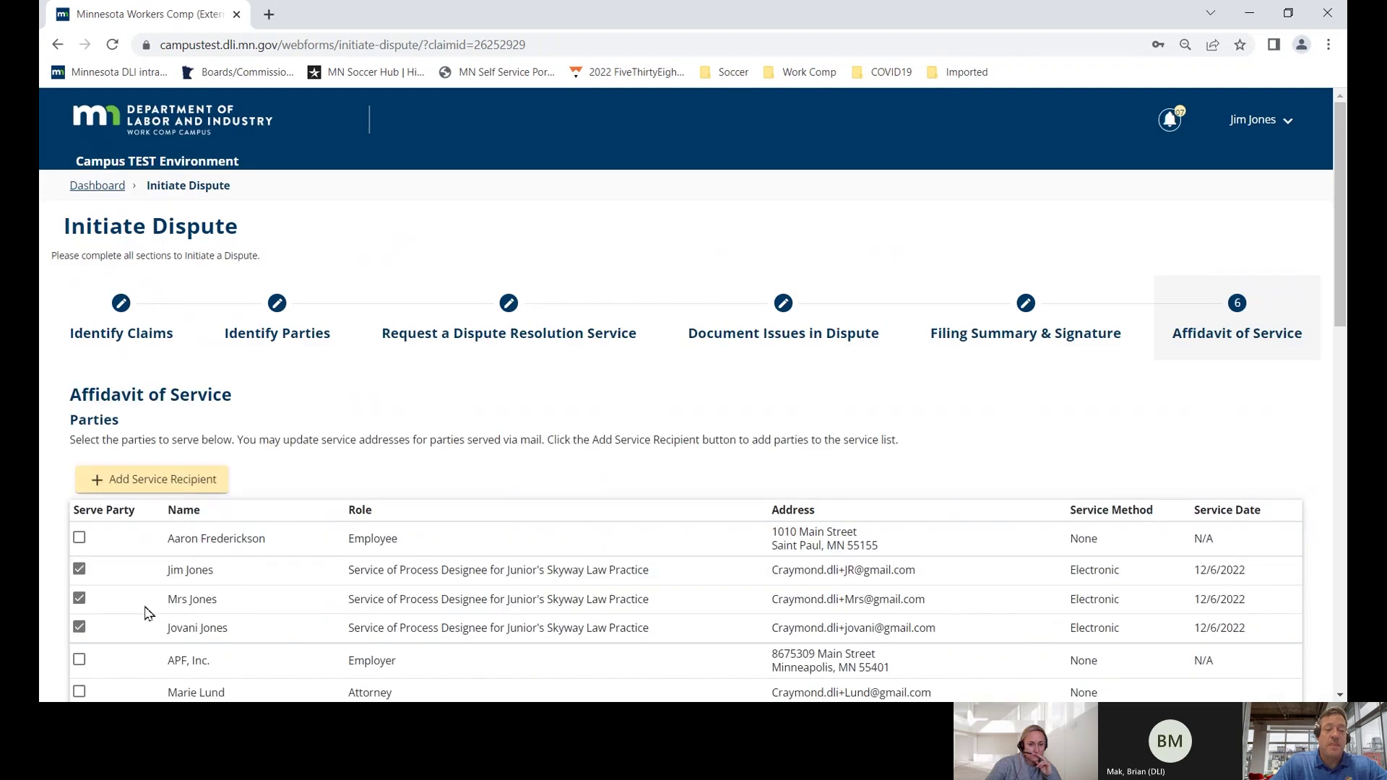
scroll(147, 612, "down", 5)
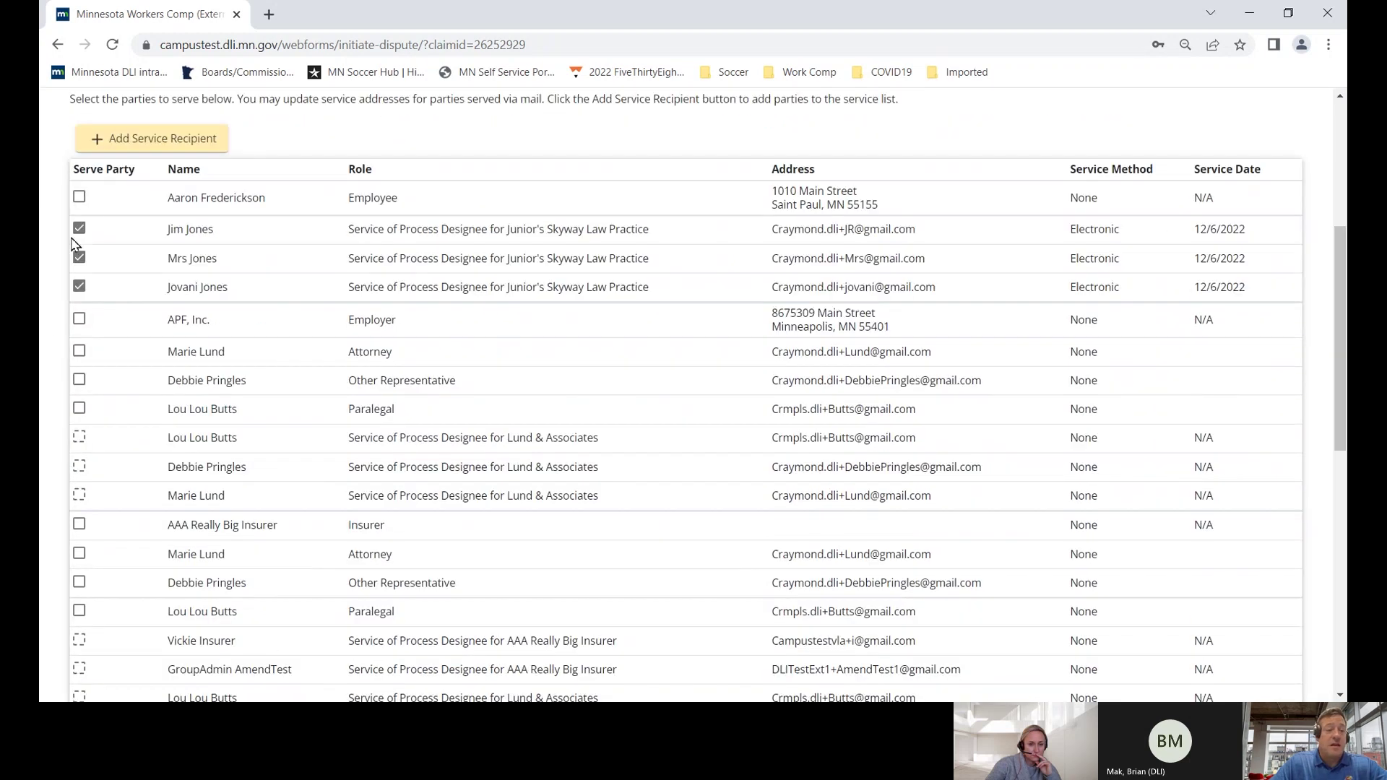
left_click(79, 197)
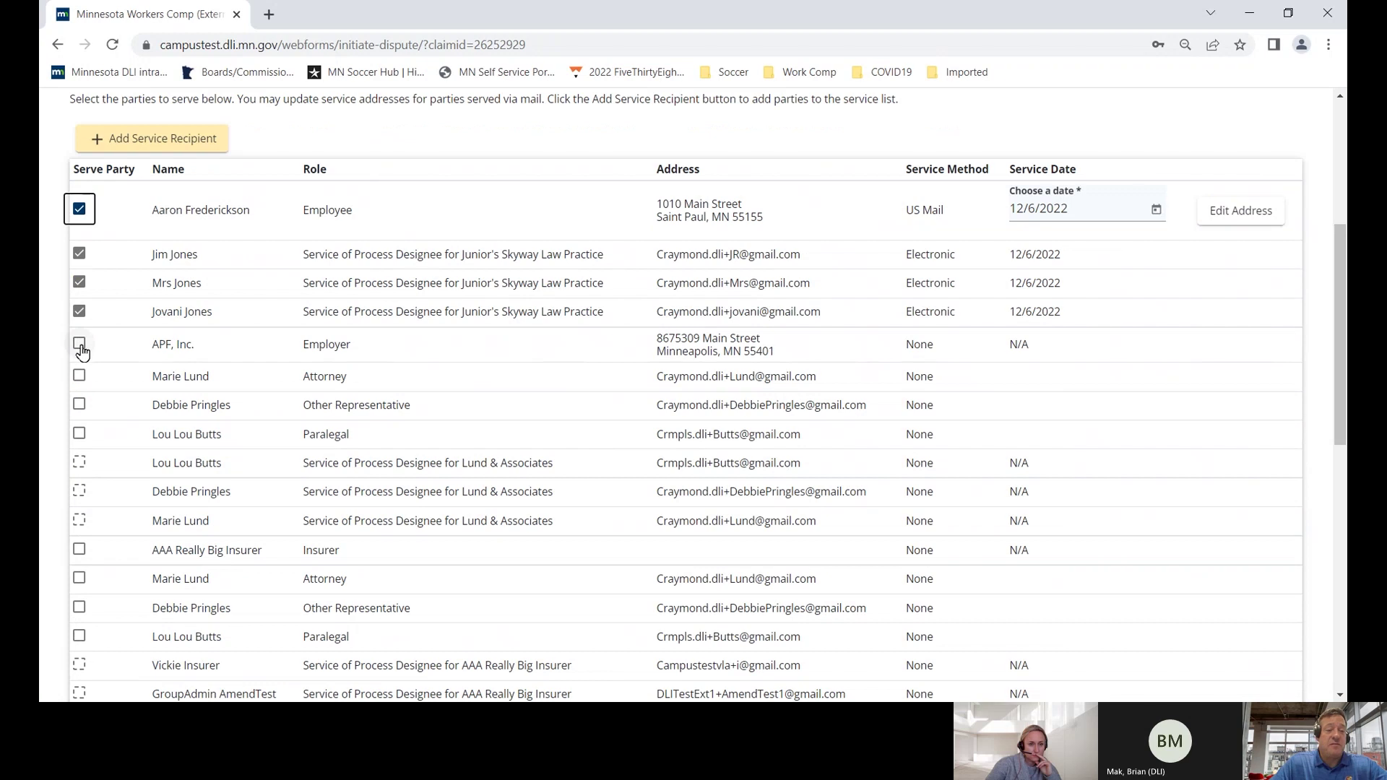
left_click(79, 344)
left_click(79, 401)
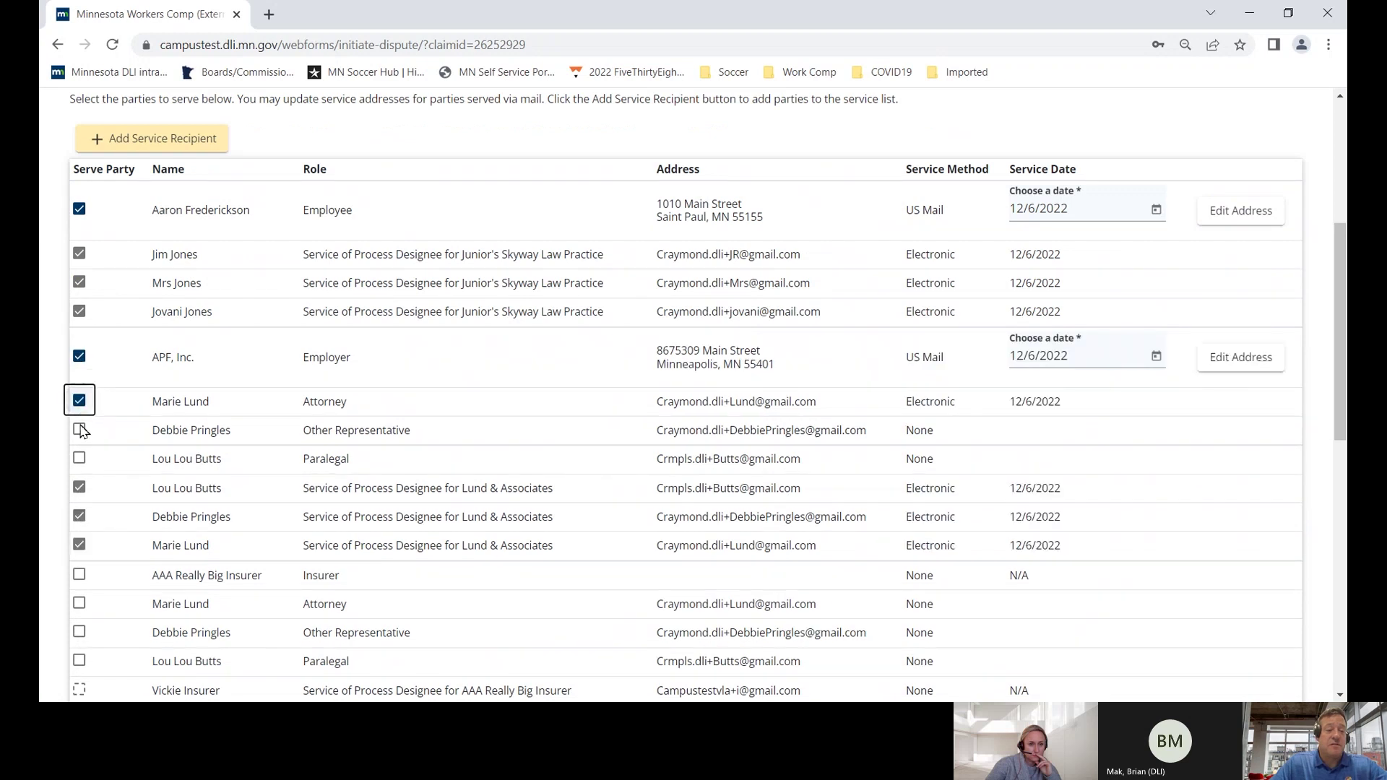
left_click(80, 432)
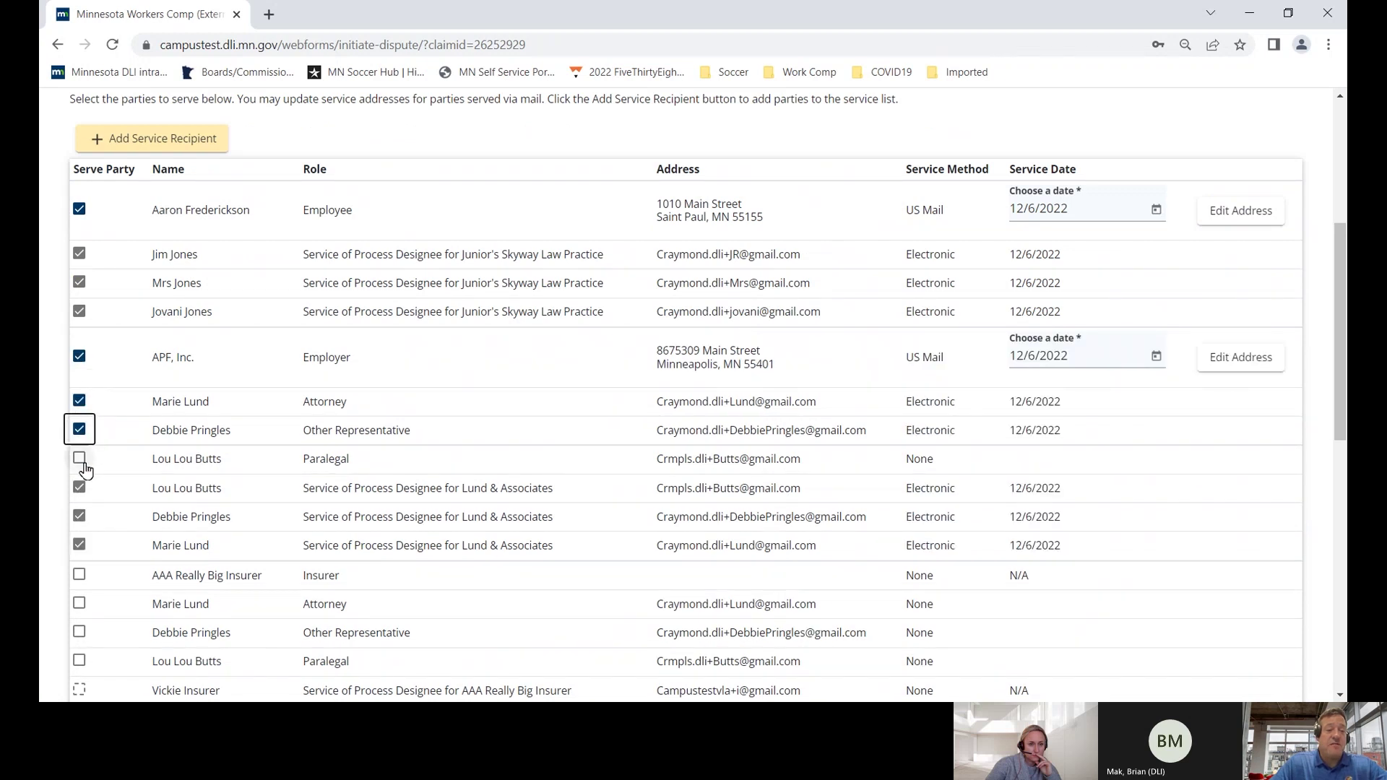
left_click(82, 463)
scroll(90, 480, "down", 1)
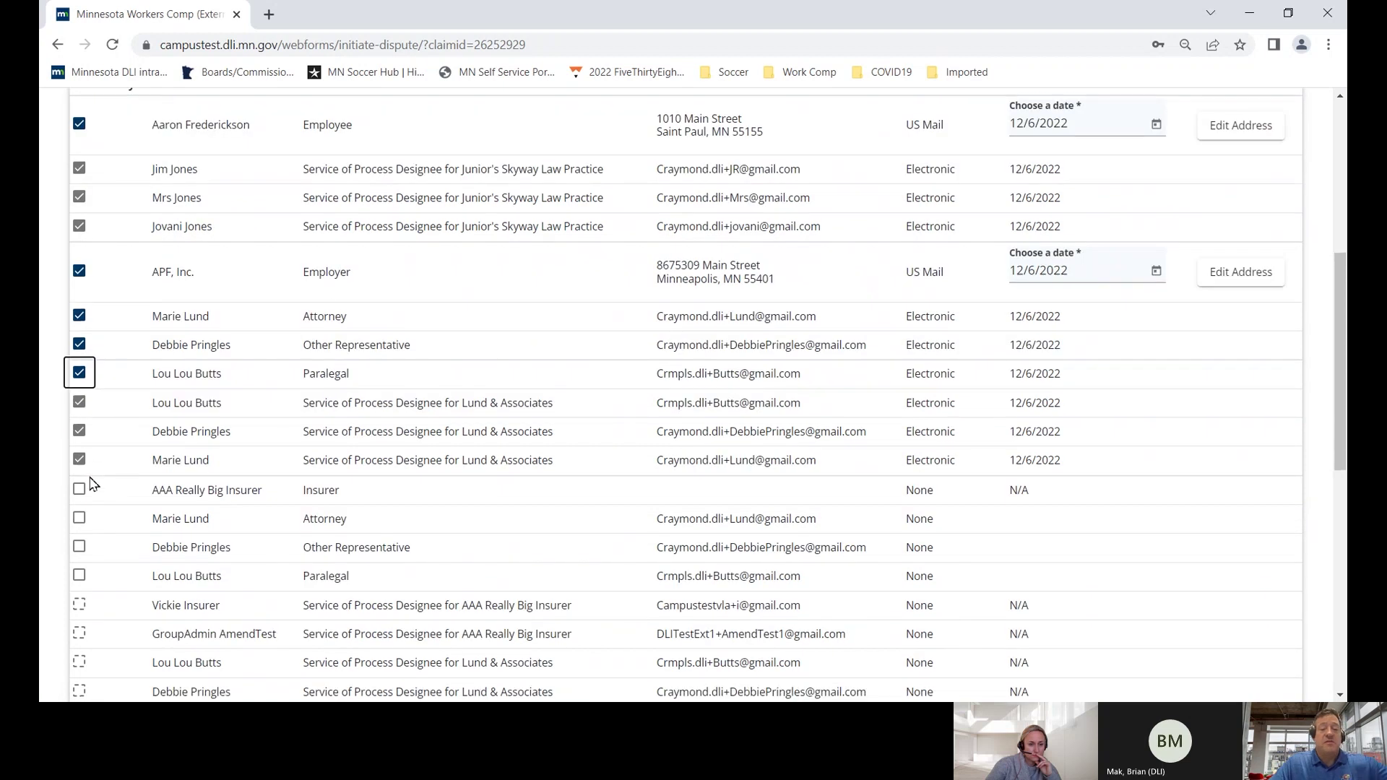
scroll(137, 408, "down", 1)
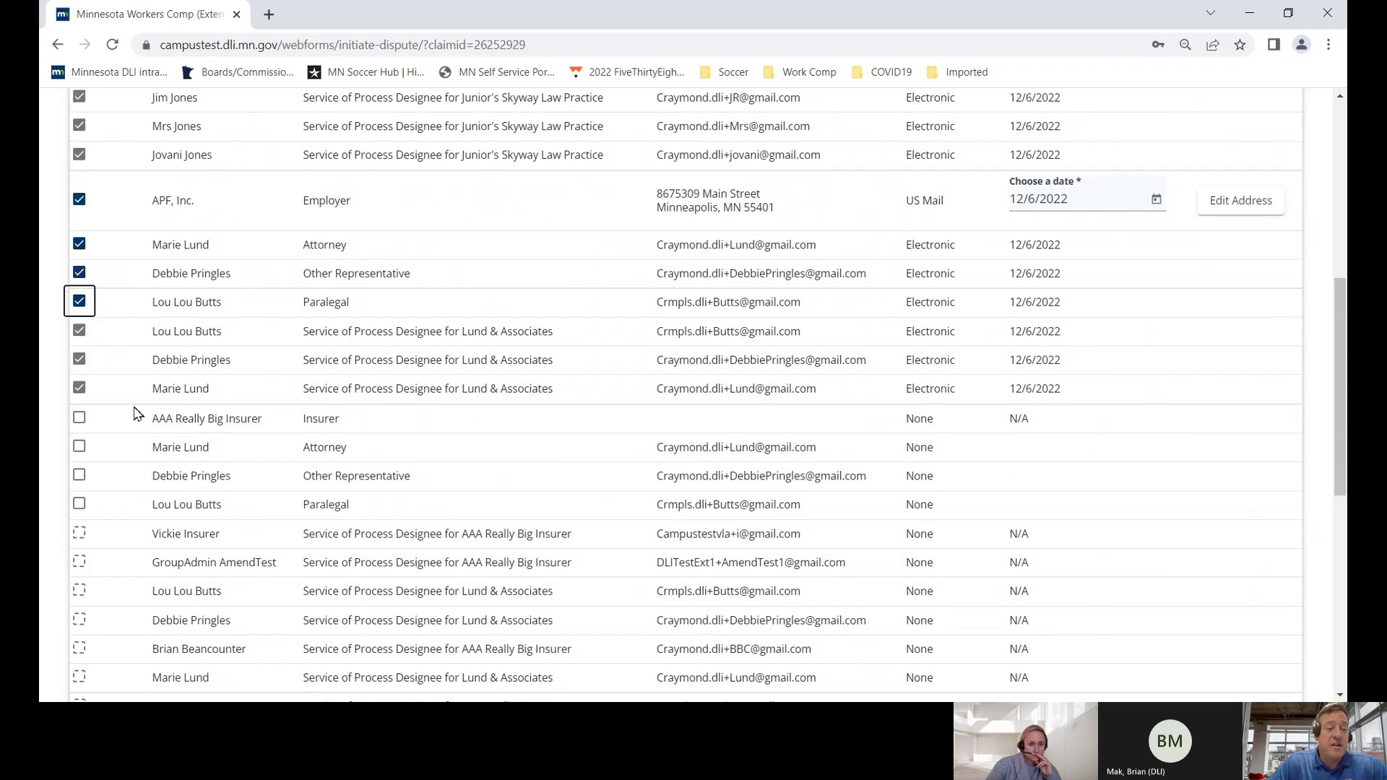
left_click(81, 406)
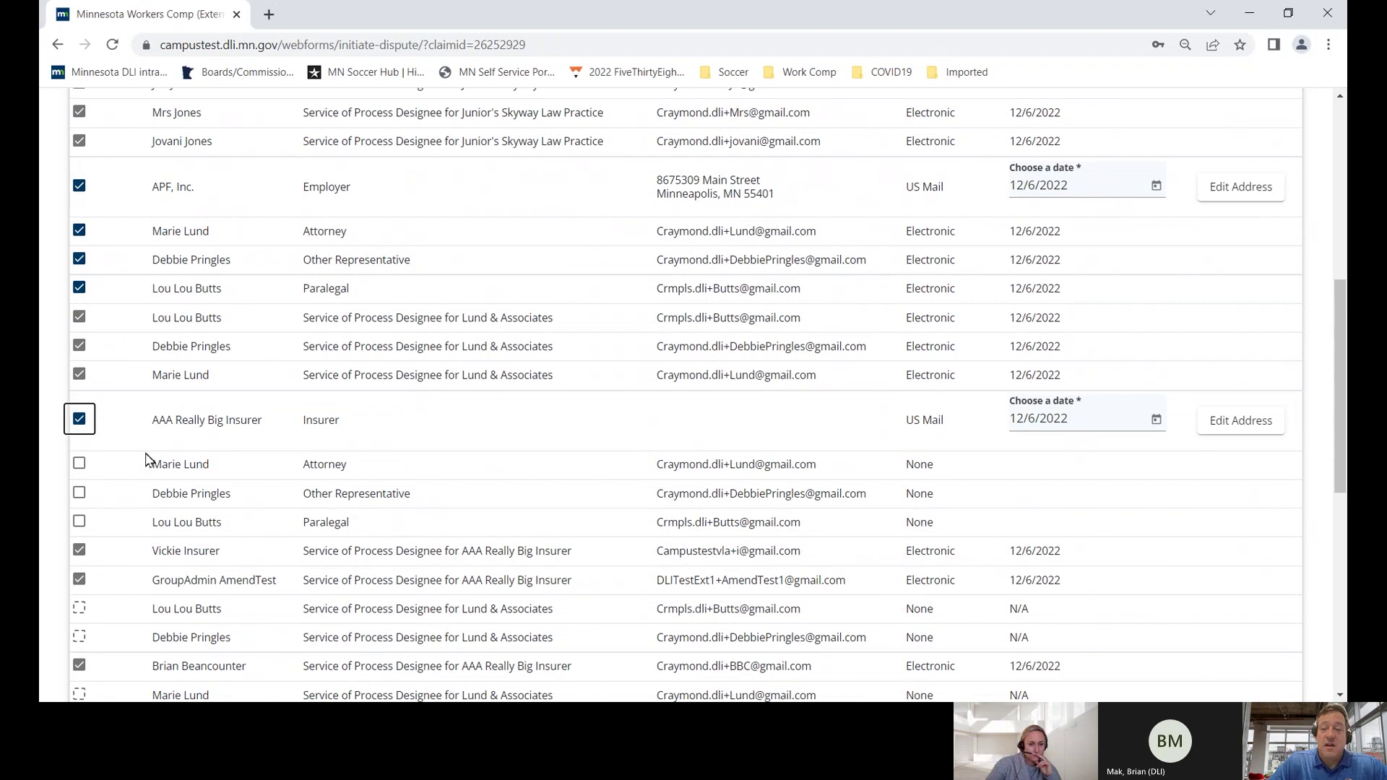
- Check the service methods listed for the parties: US Mail for the employee, Electronic for others
scroll(146, 459, "up", 3)
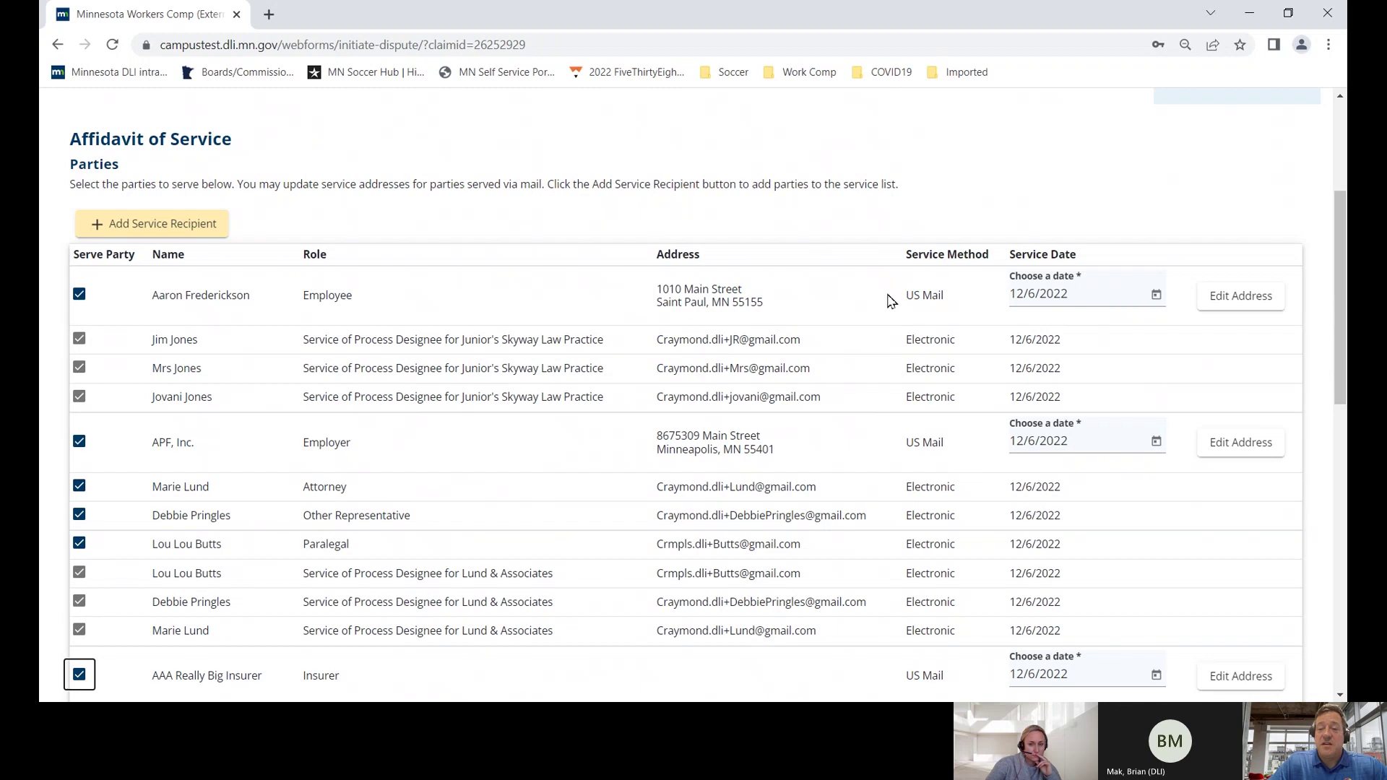
left_click_drag(891, 301, 948, 306)
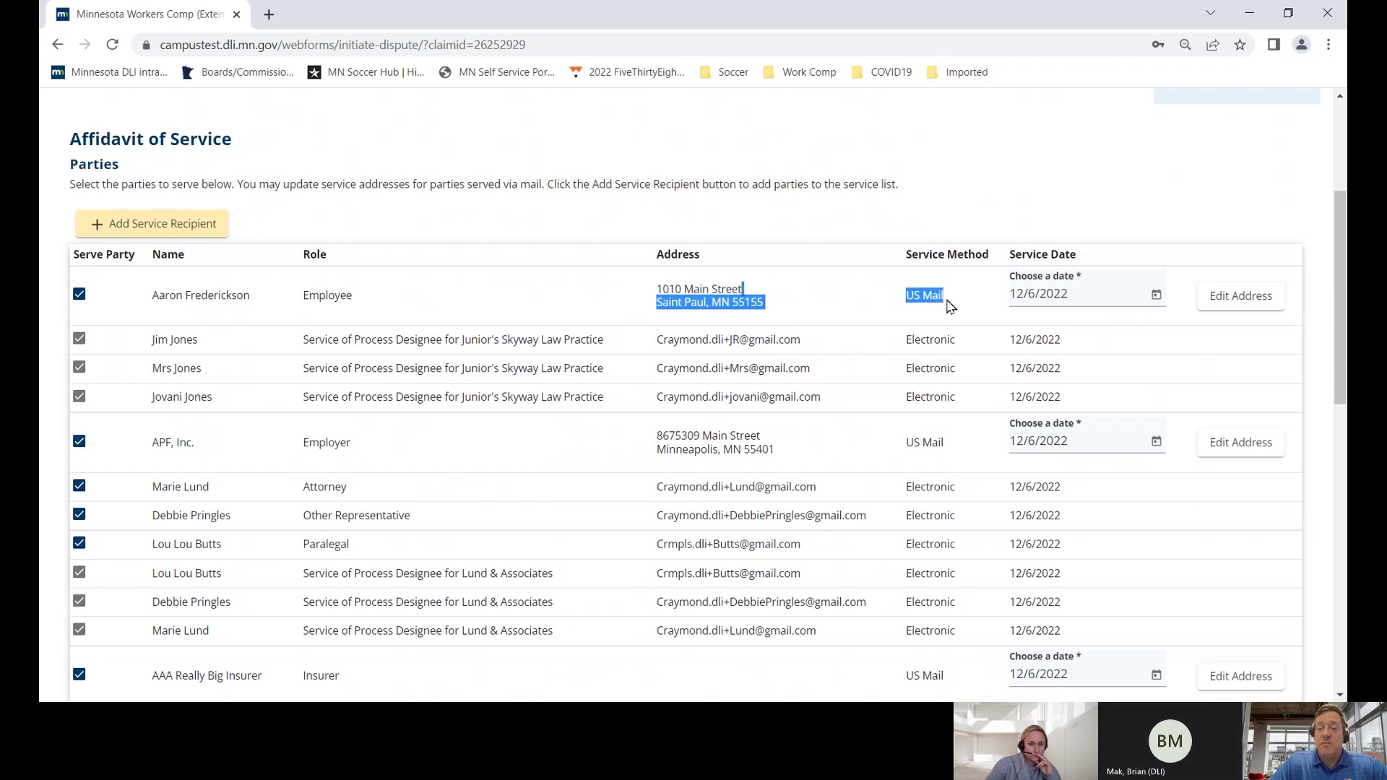
scroll(942, 338, "down", 1)
left_click(939, 315)
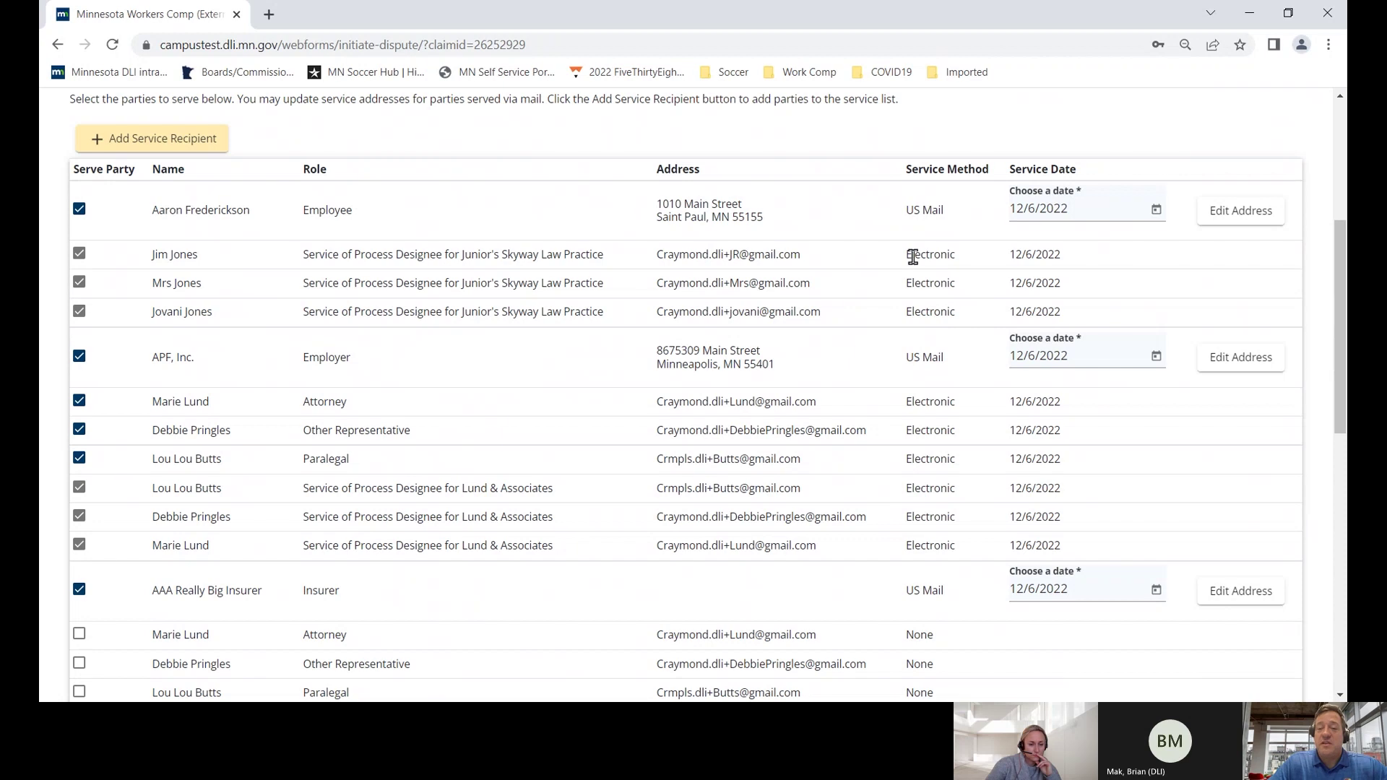
left_click_drag(913, 257, 962, 266)
scroll(940, 293, "down", 7)
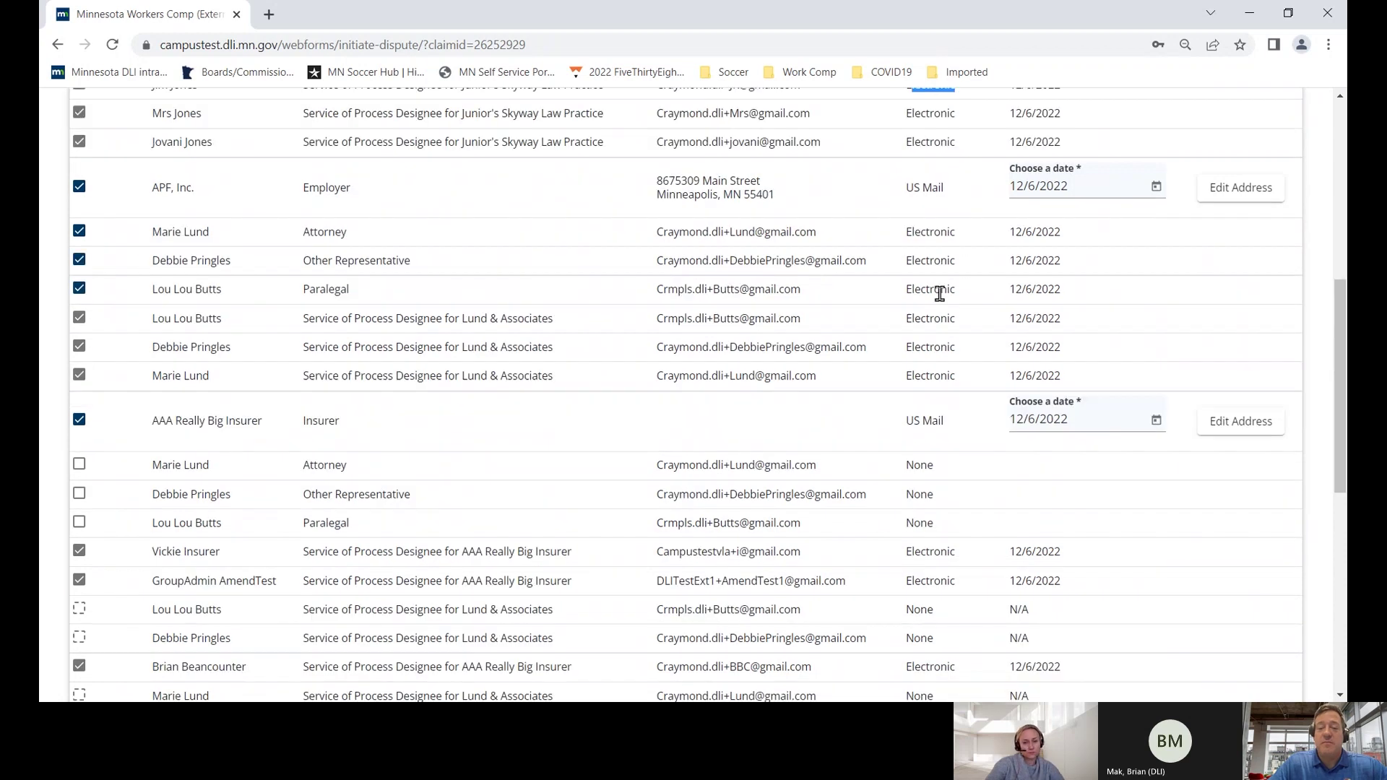
scroll(939, 293, "down", 3)
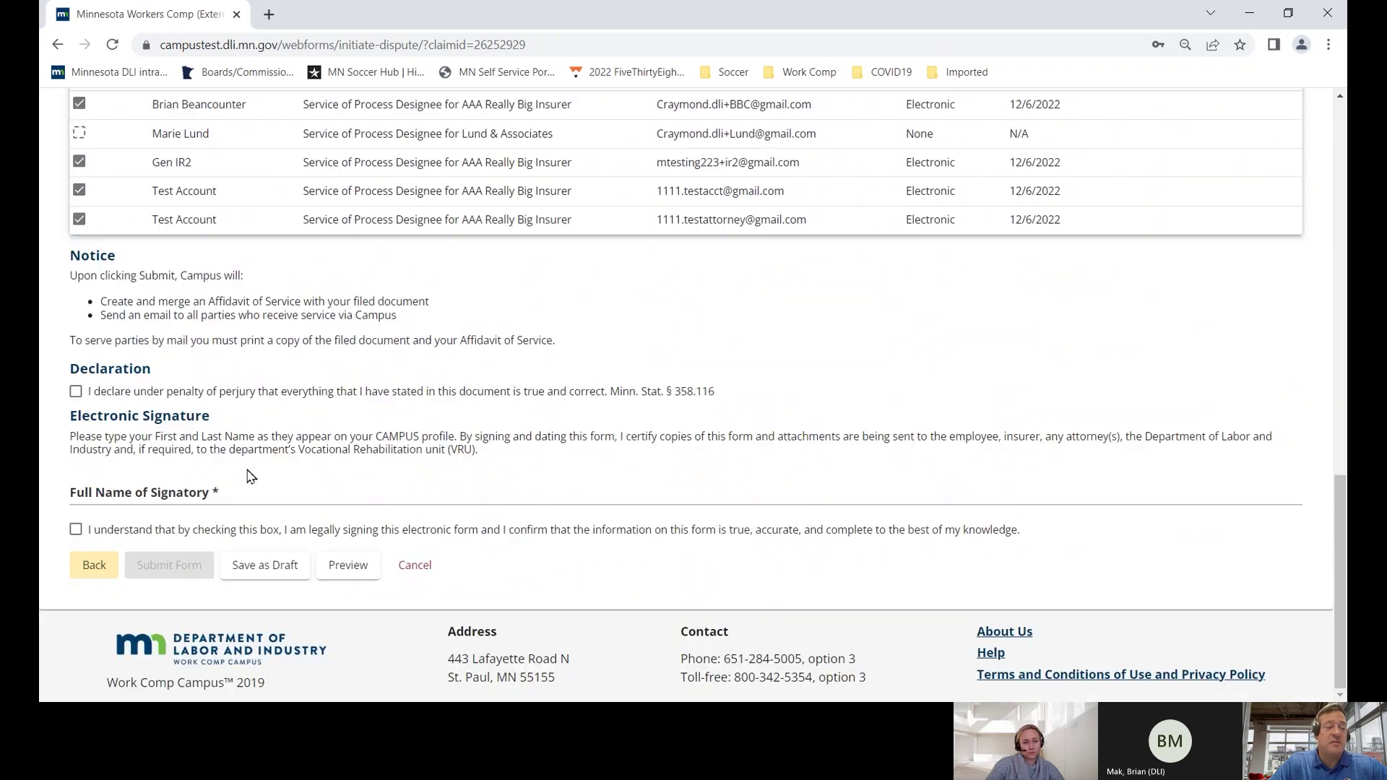
- Make the perjury declaration, autofill the signatory's full name, sign the affidavit, and submit the dispute
left_click(76, 392)
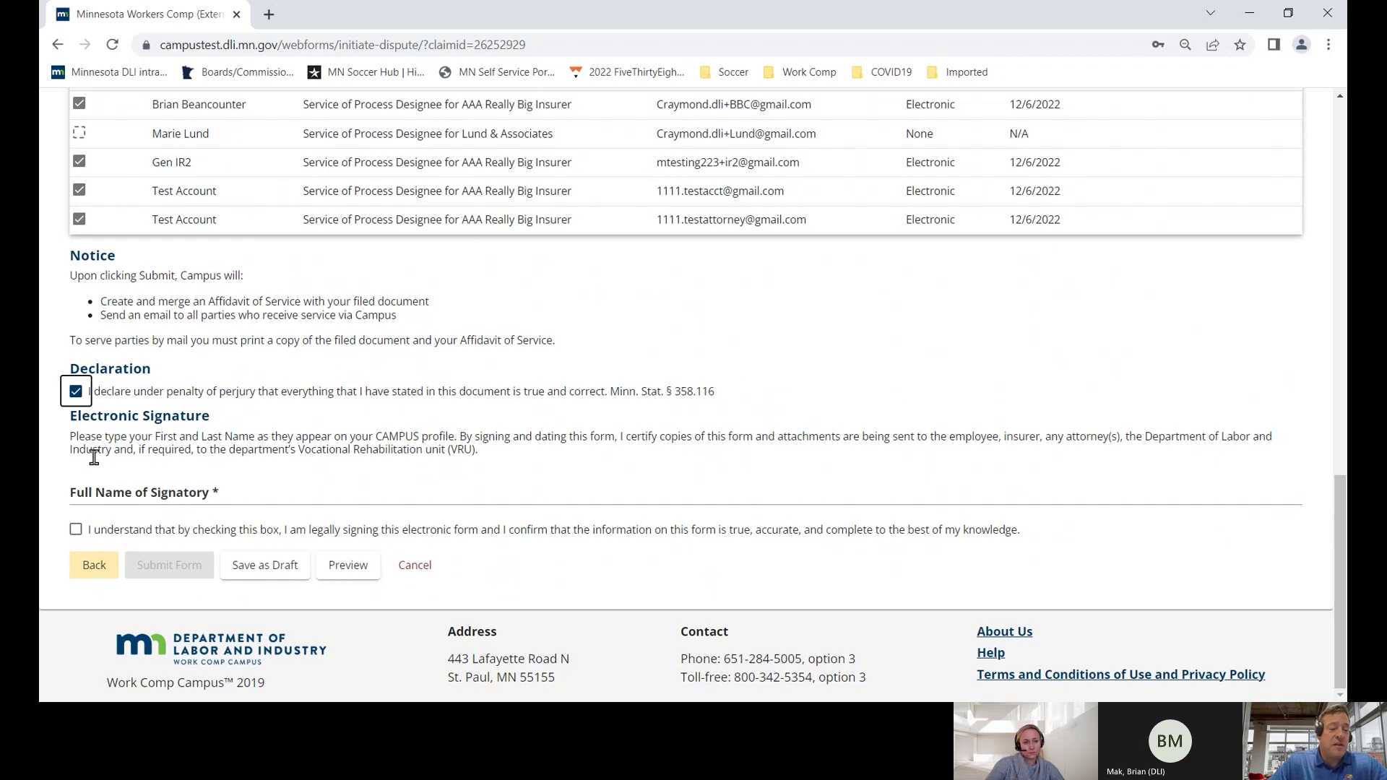
left_click(94, 491)
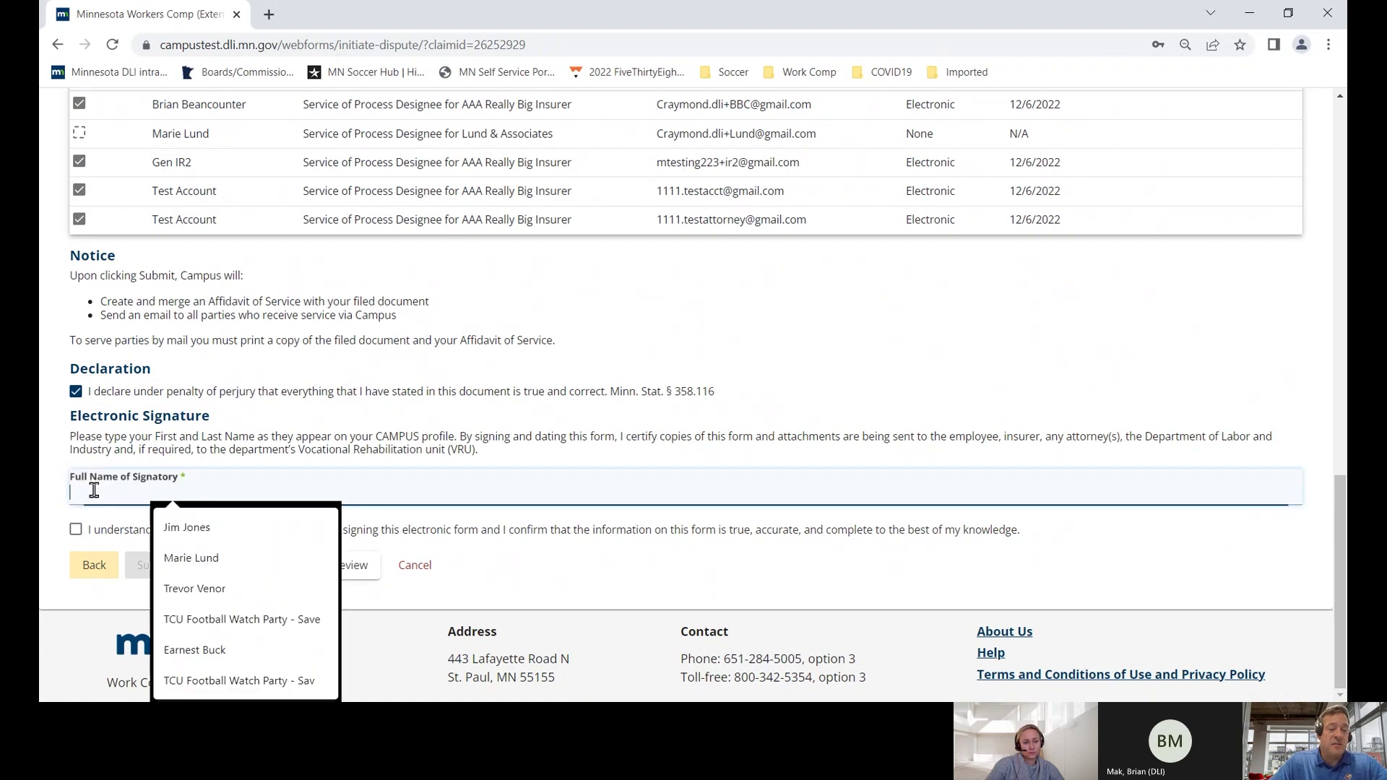
type("Jim")
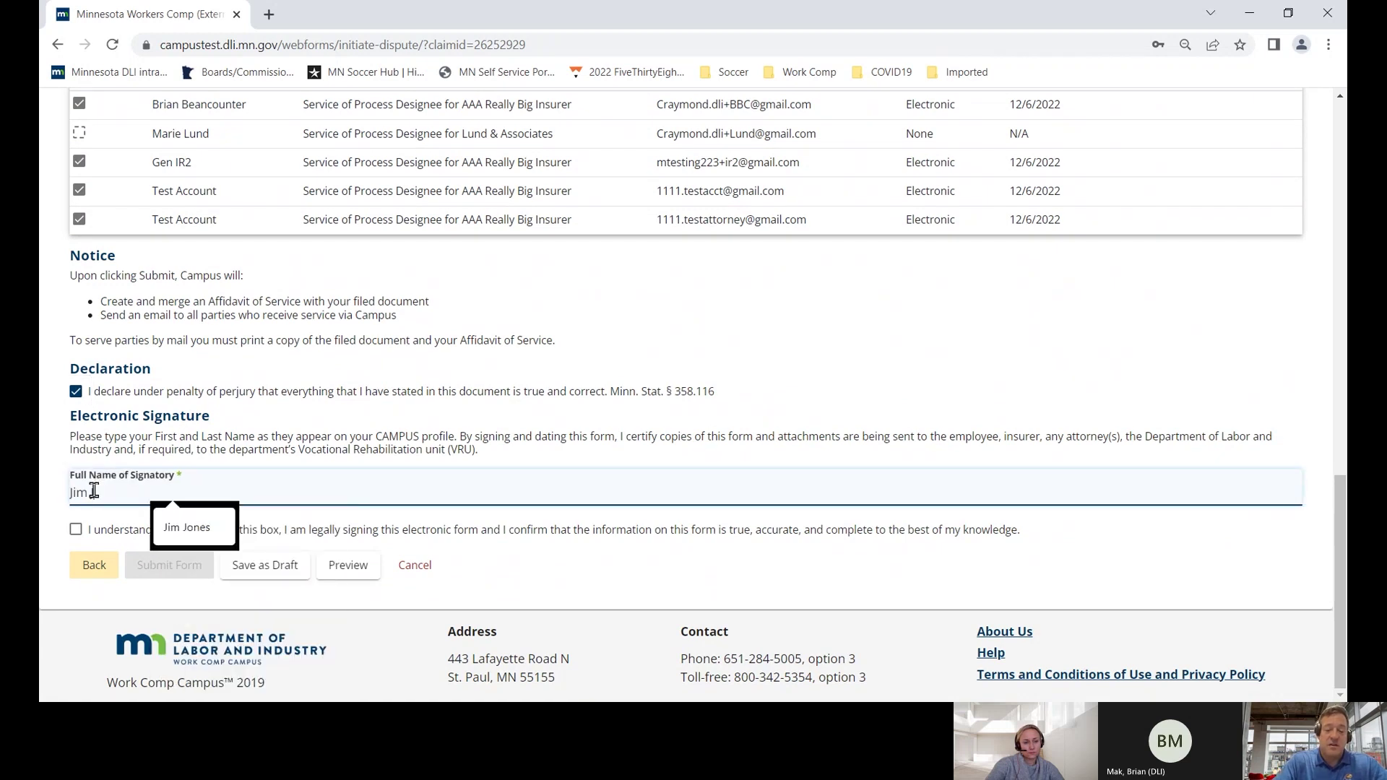
key("Down")
key("Return")
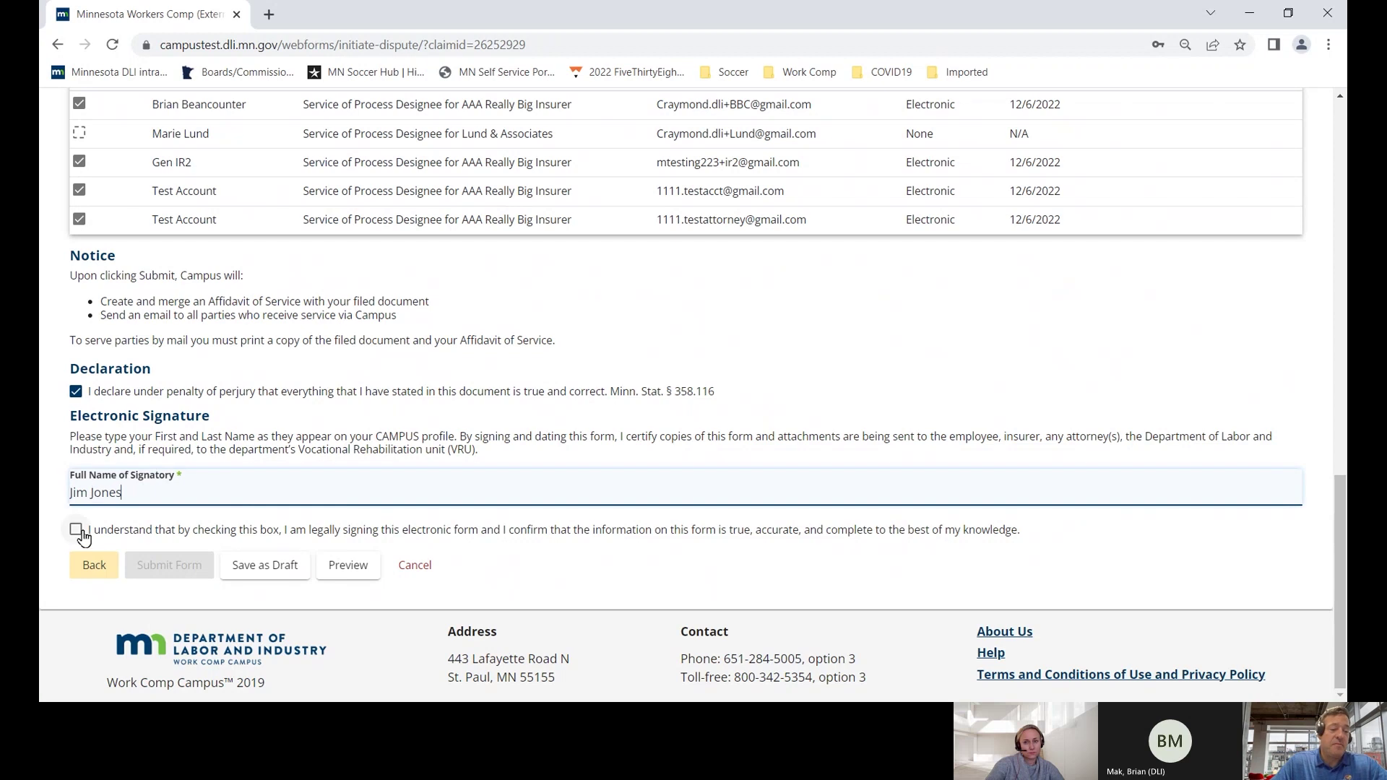
left_click(77, 530)
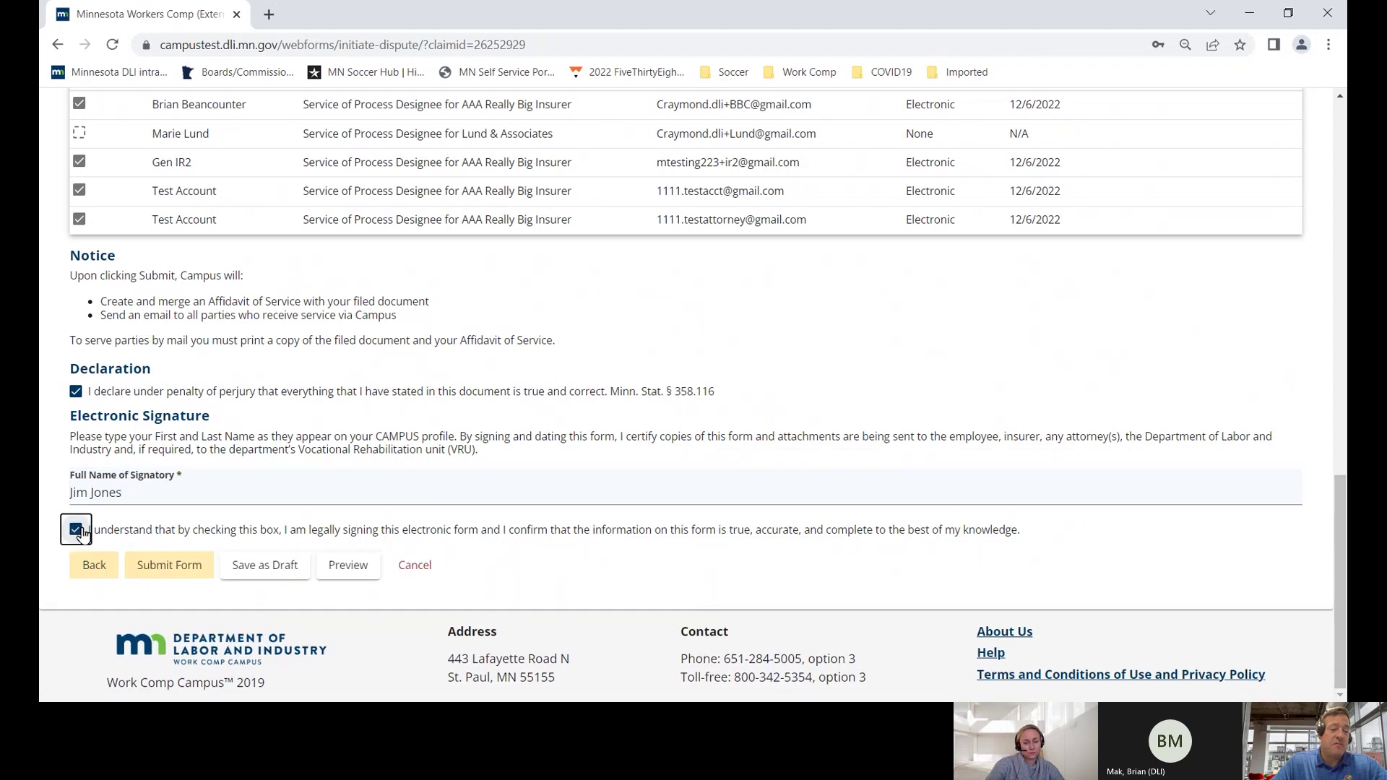
left_click(163, 567)
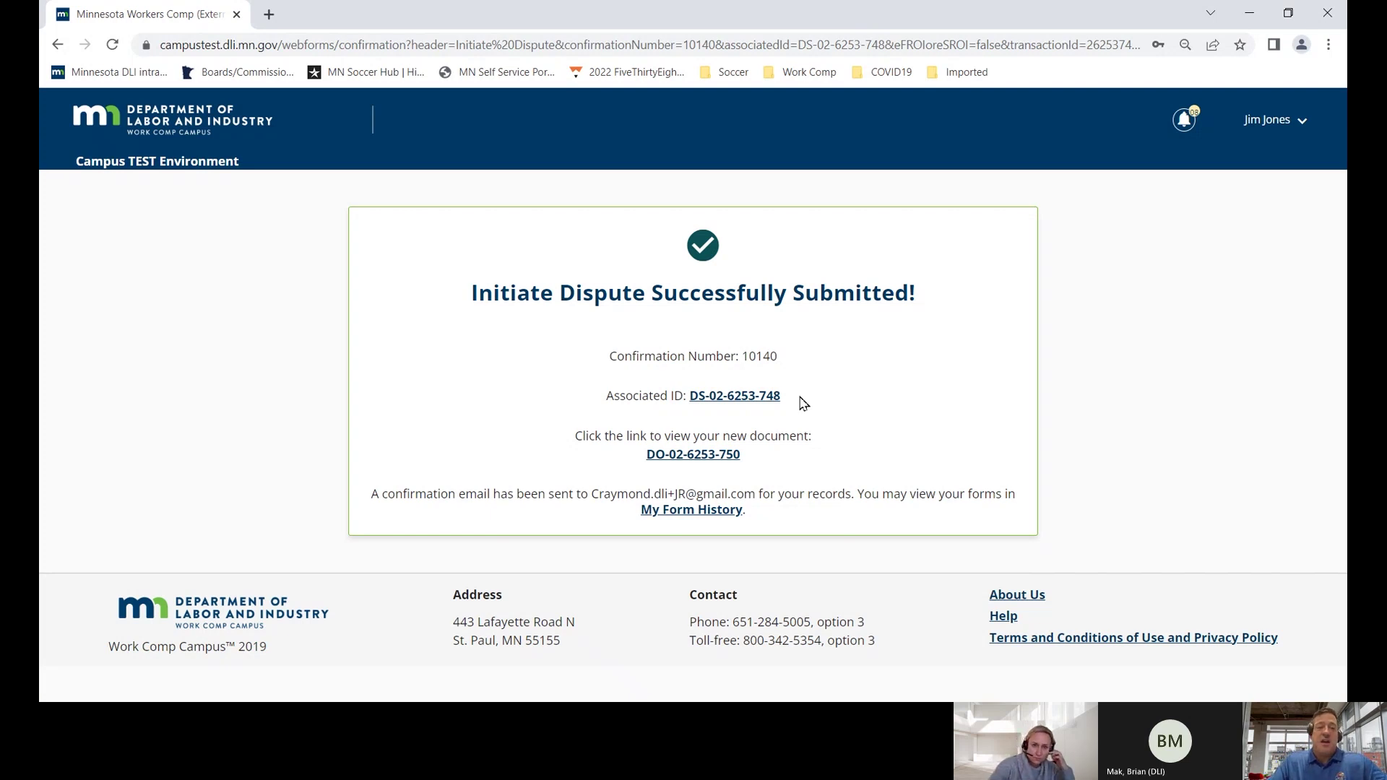
- Bring up the link options for the associated dispute ID on the confirmation page
right_click(761, 404)
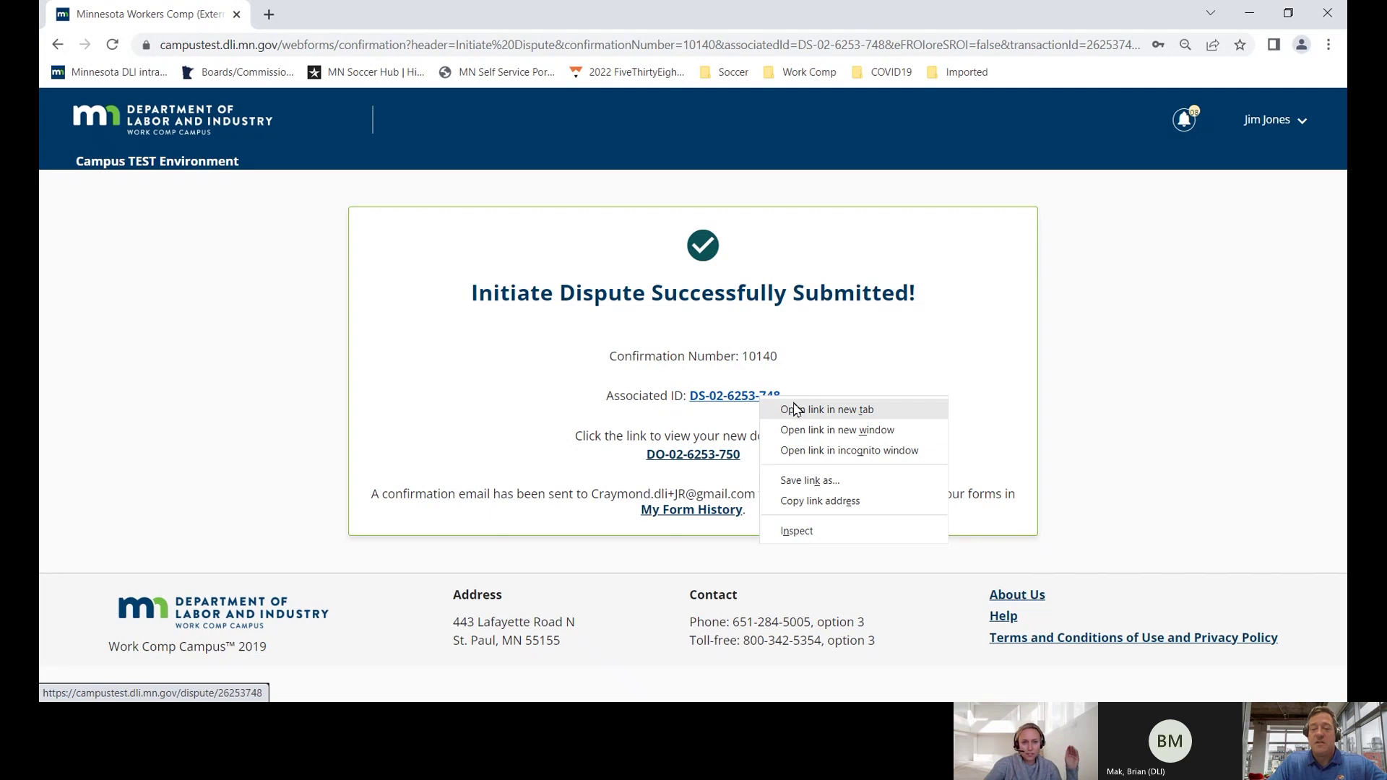
left_click(809, 376)
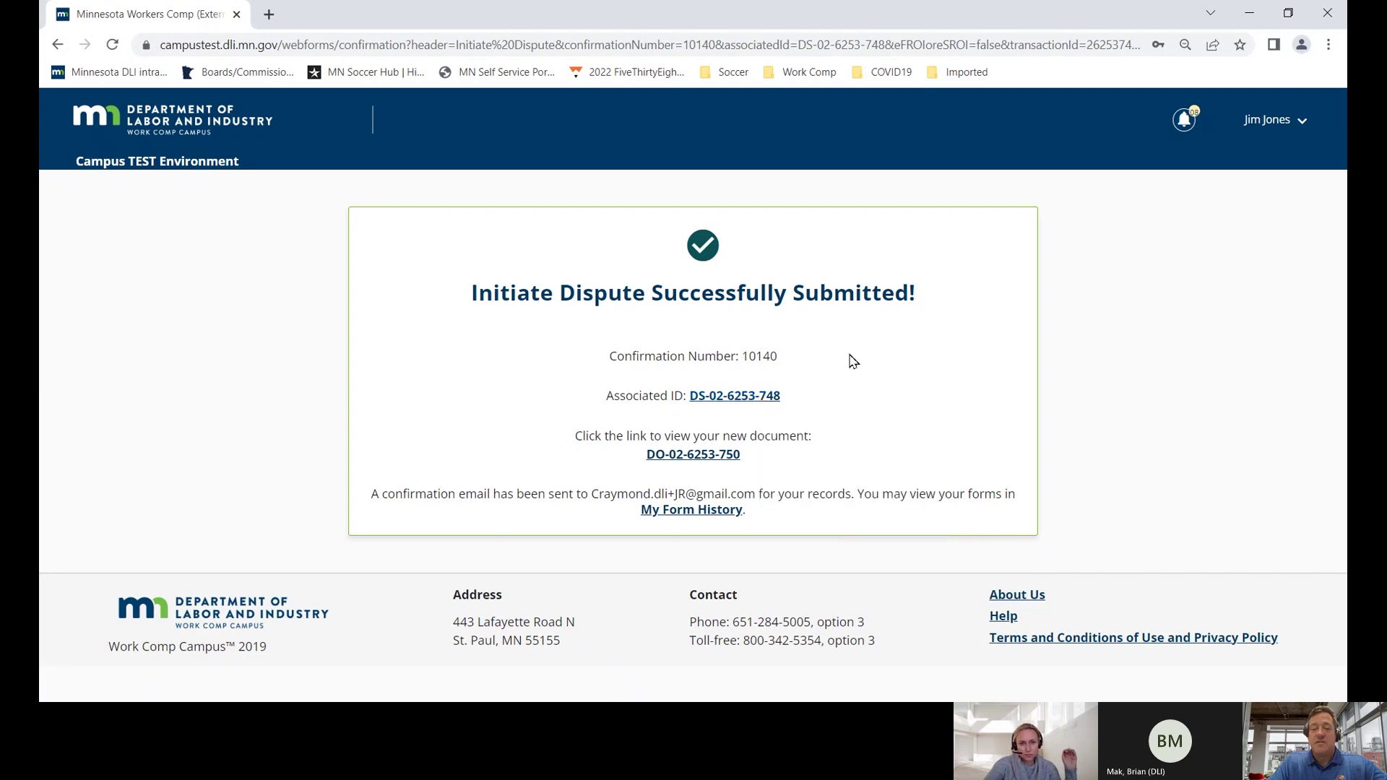
right_click(772, 401)
left_click(795, 405)
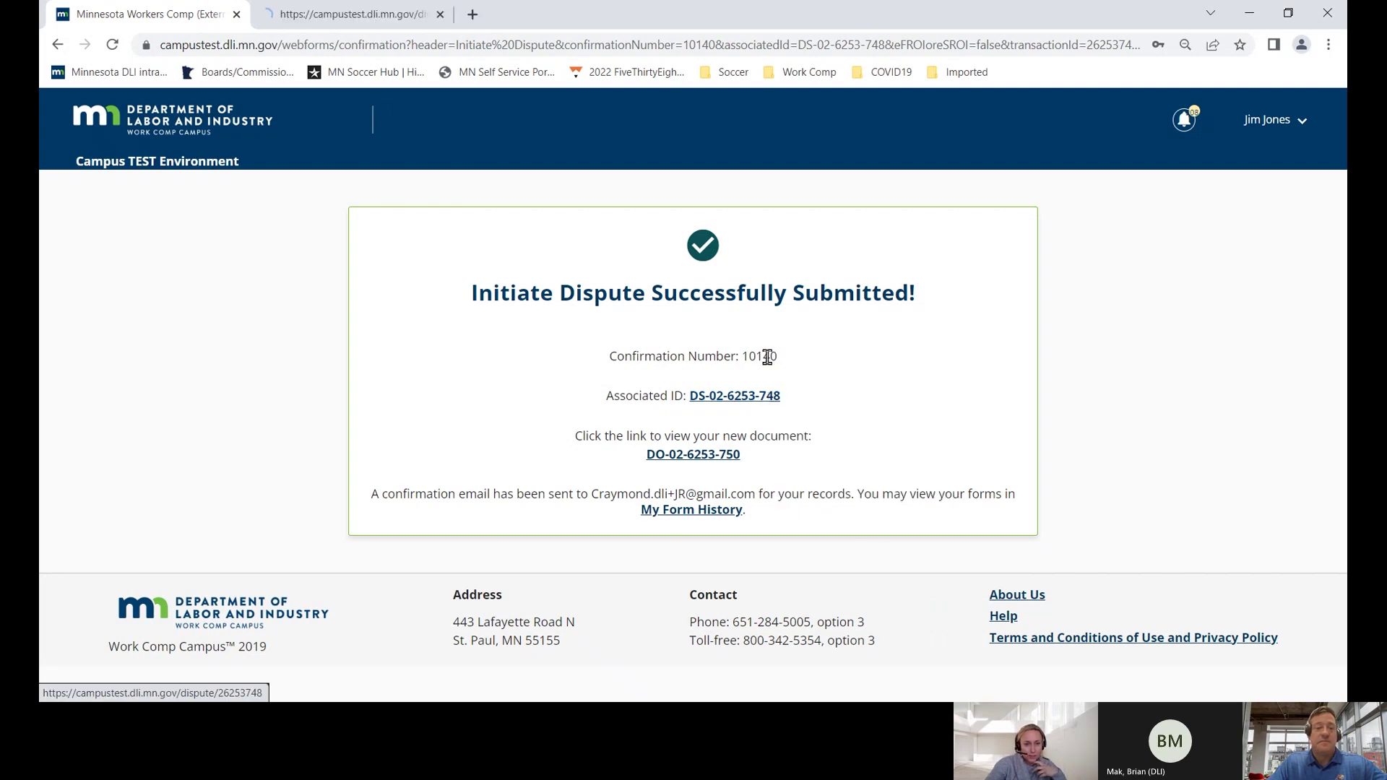
left_click(329, 16)
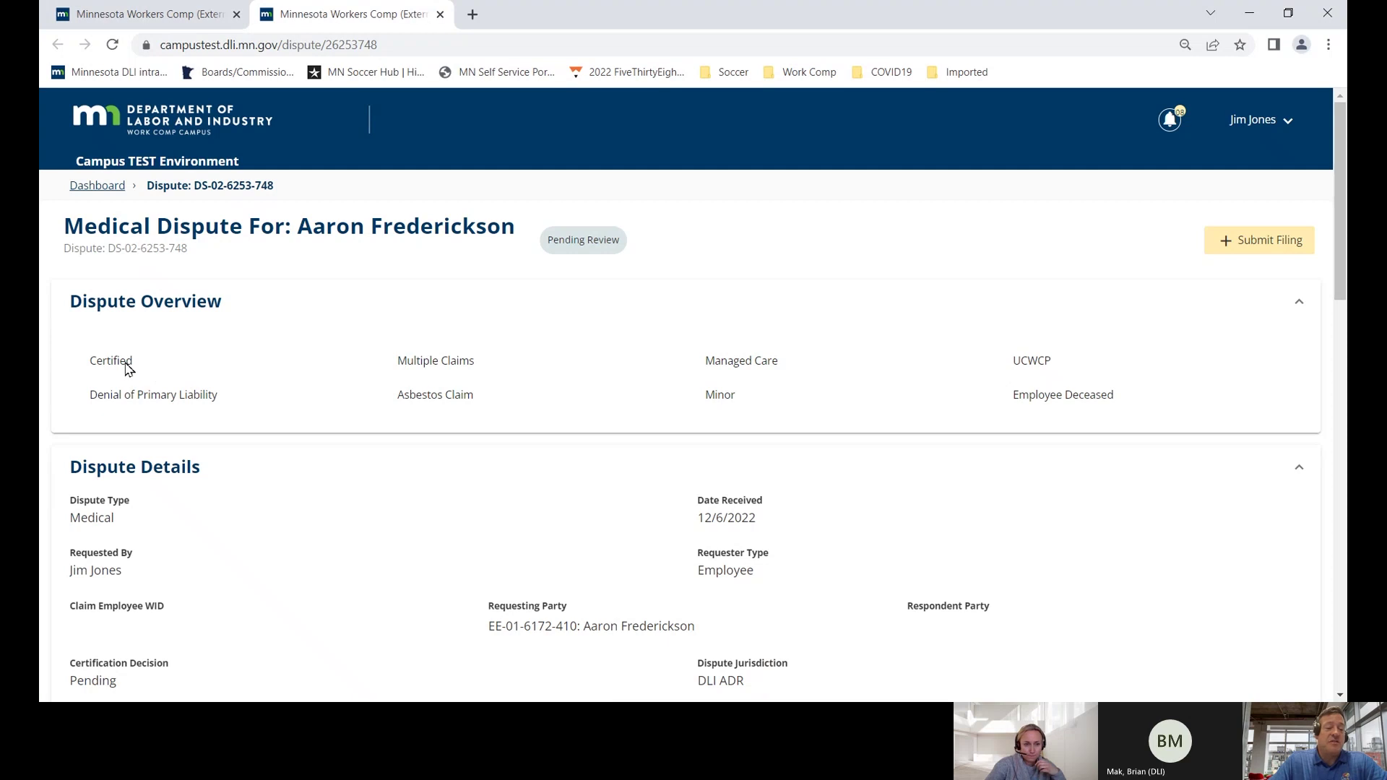
left_click_drag(127, 369, 90, 370)
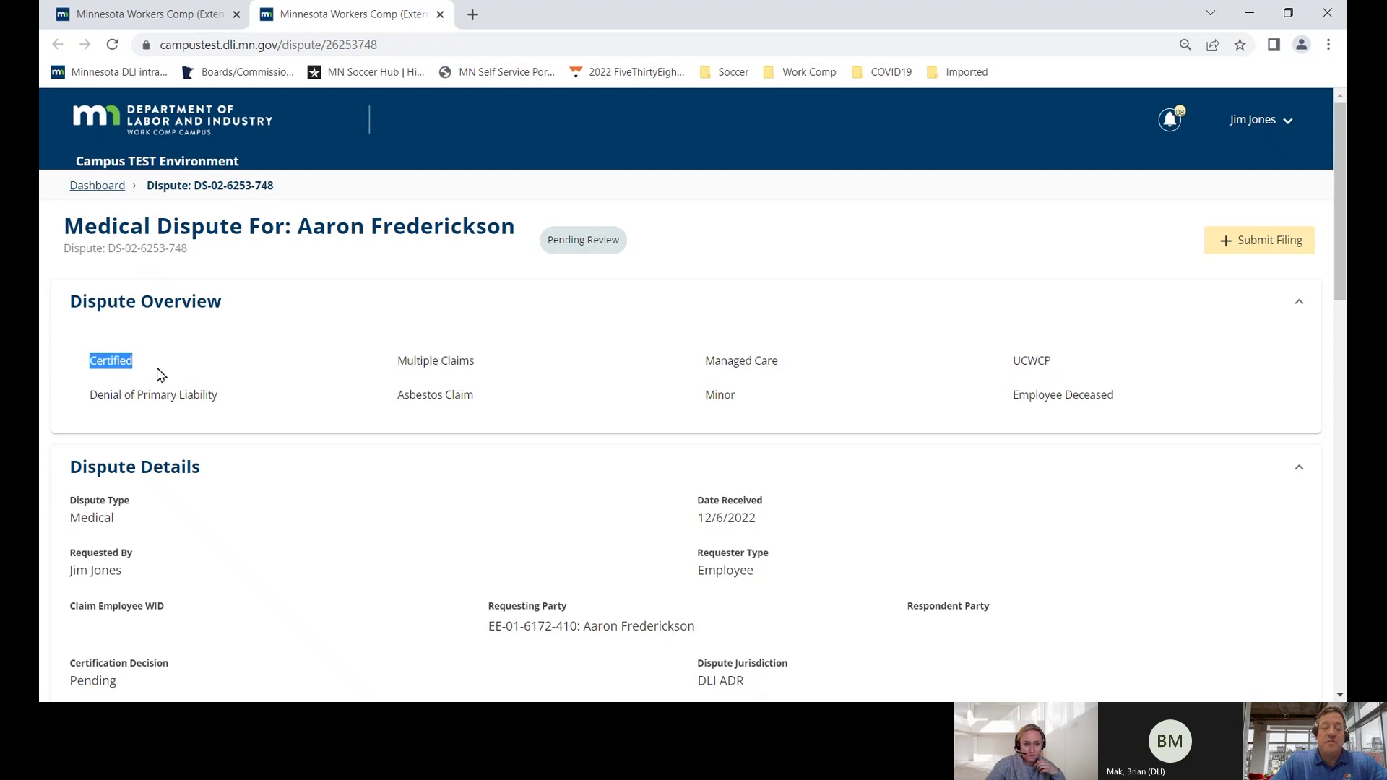
scroll(159, 374, "down", 5)
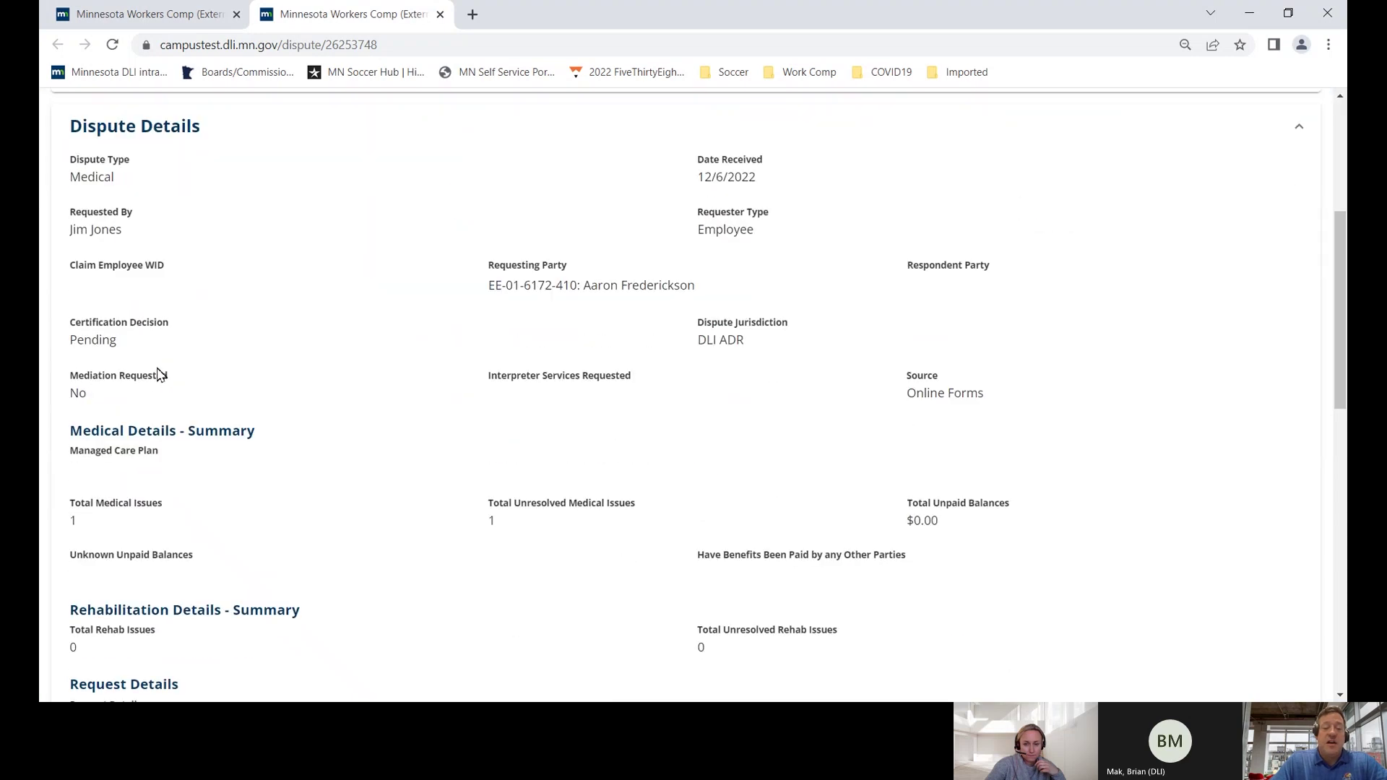
scroll(159, 373, "down", 9)
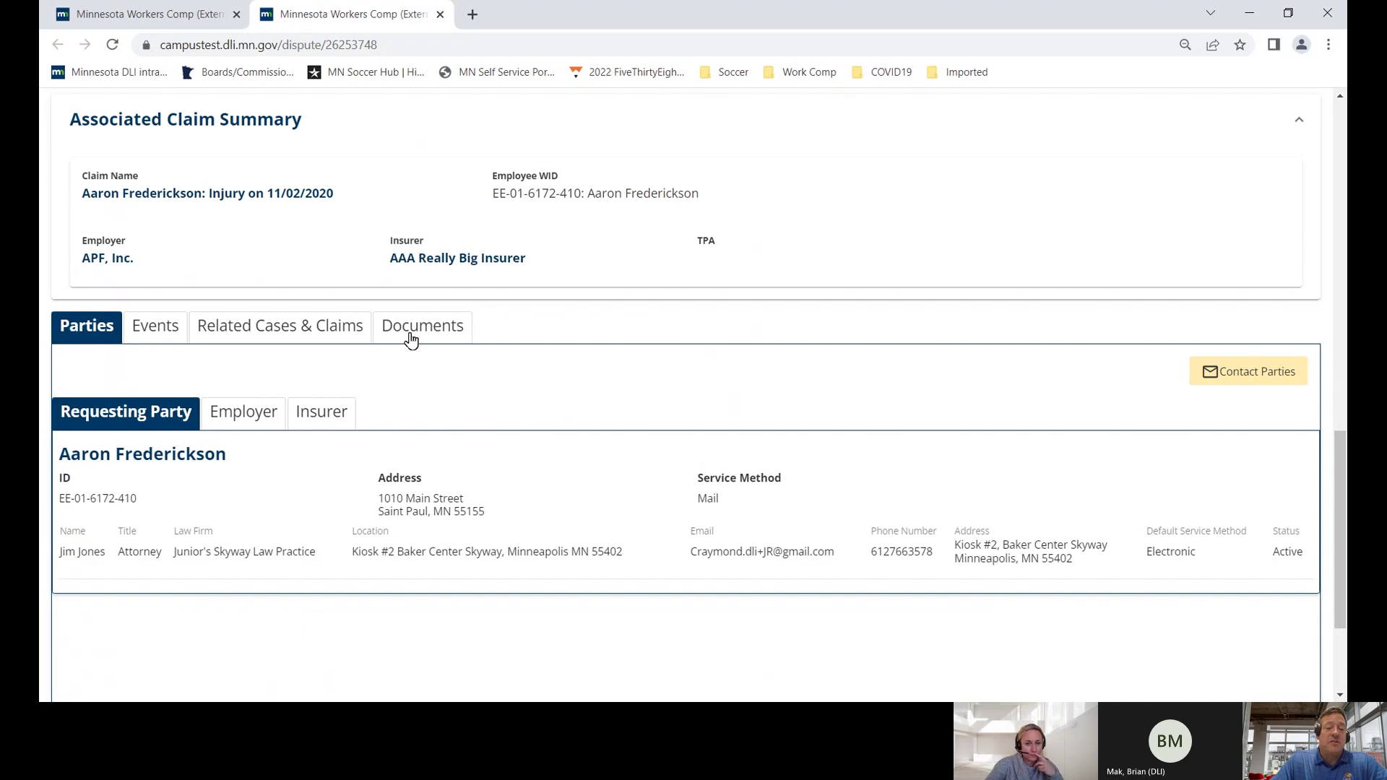
- Check the Documents tab, which lists only the Request for Certification of Dispute
left_click(416, 336)
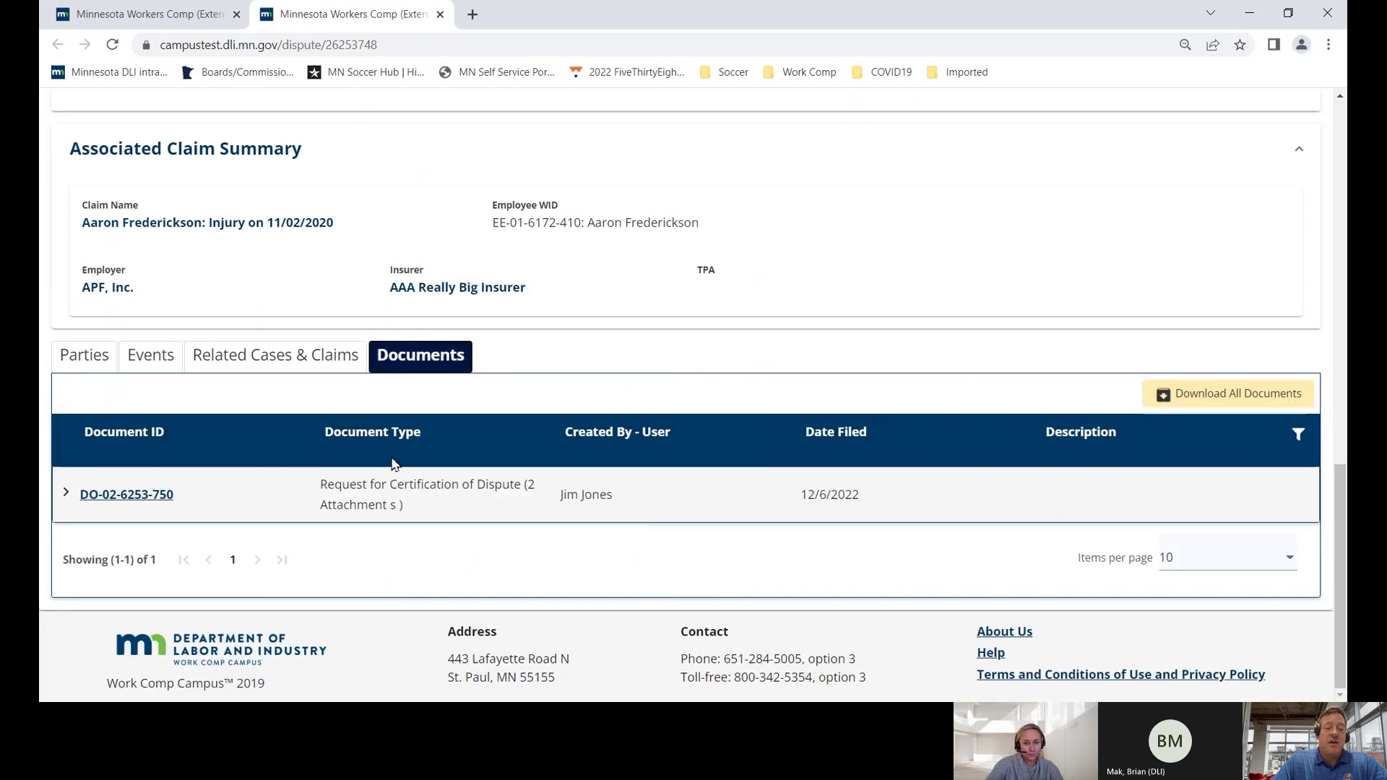
left_click_drag(323, 493, 510, 504)
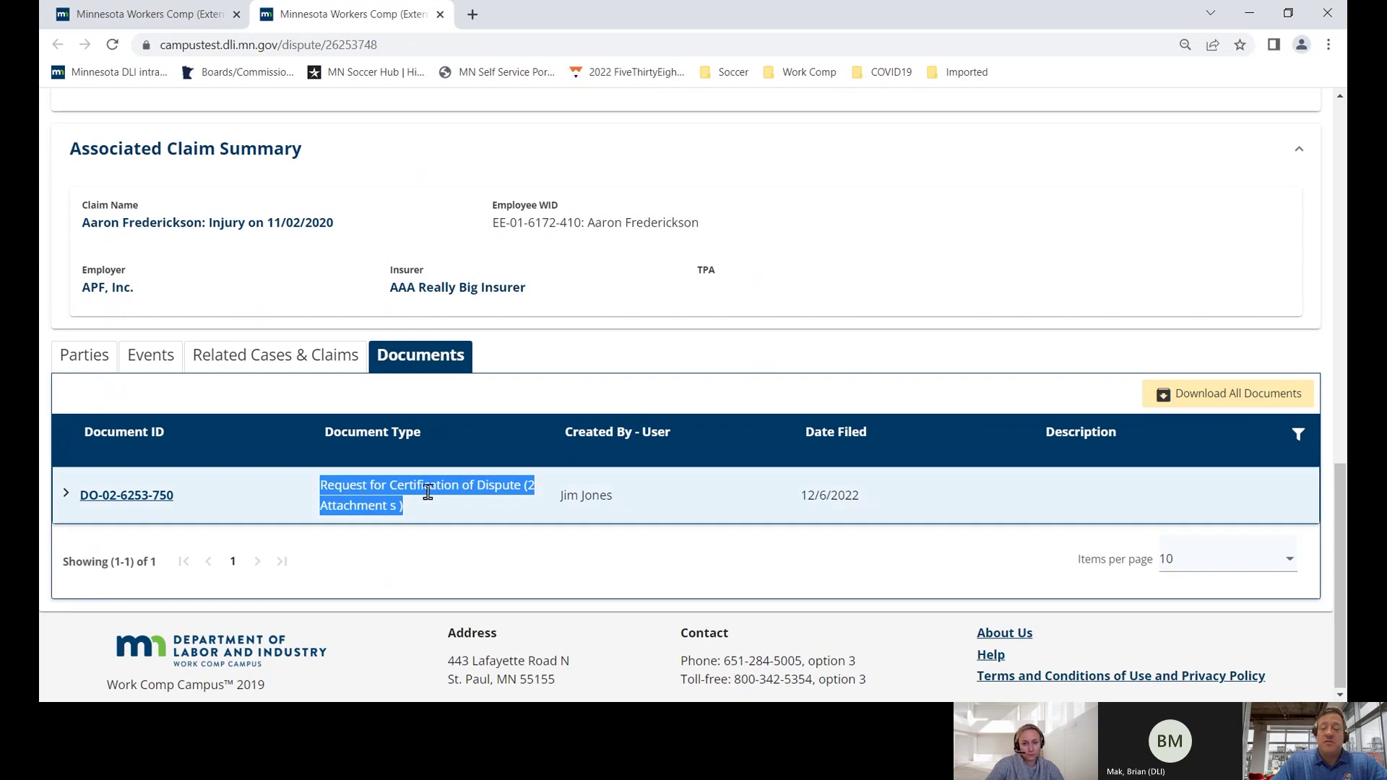
scroll(419, 480, "up", 15)
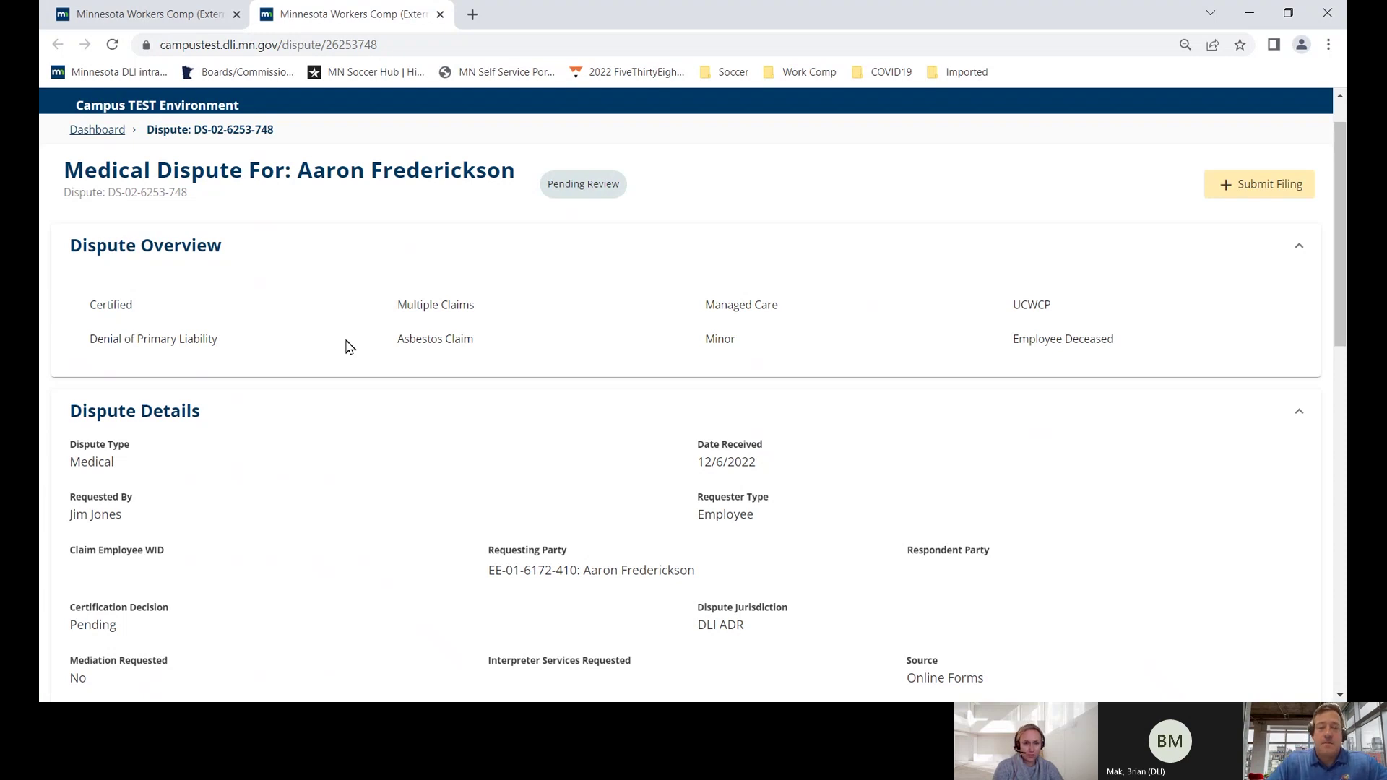
left_click(113, 45)
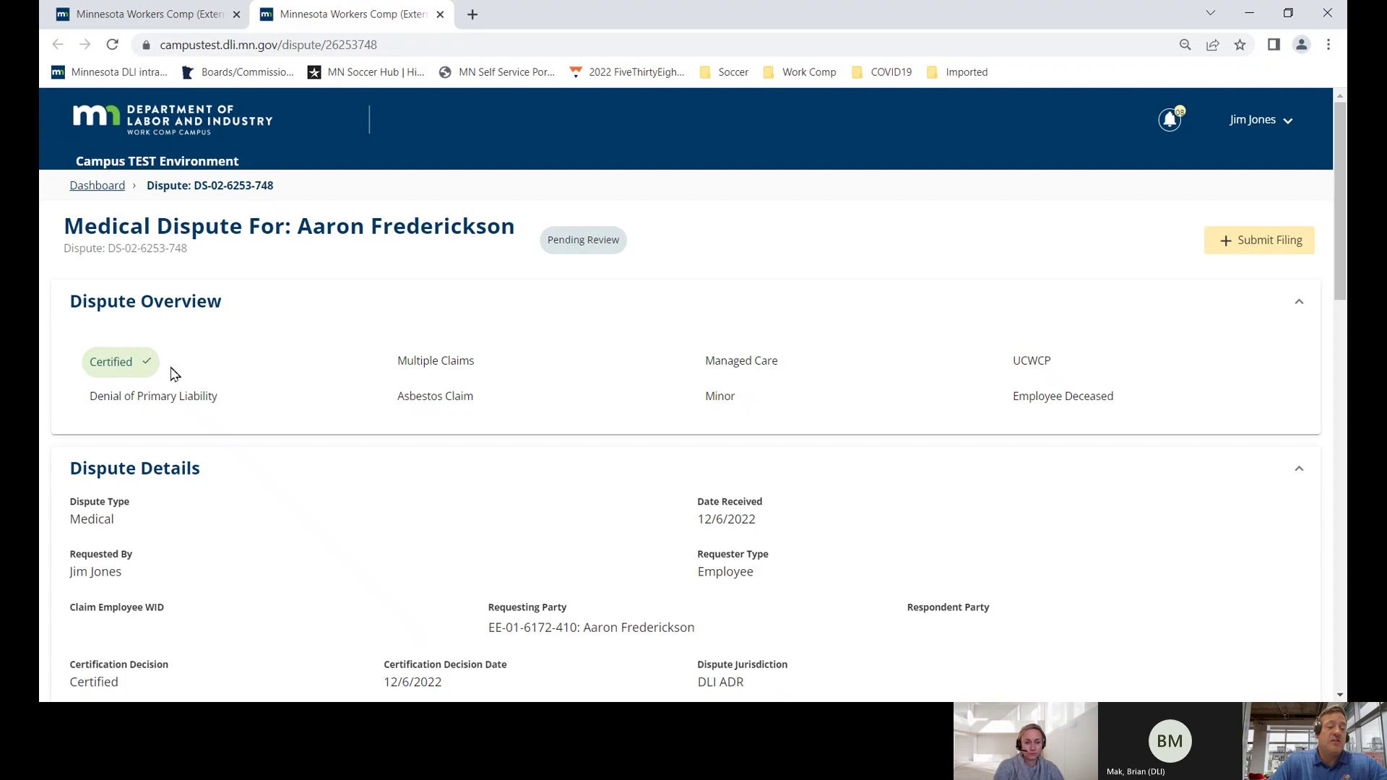
scroll(173, 373, "down", 2)
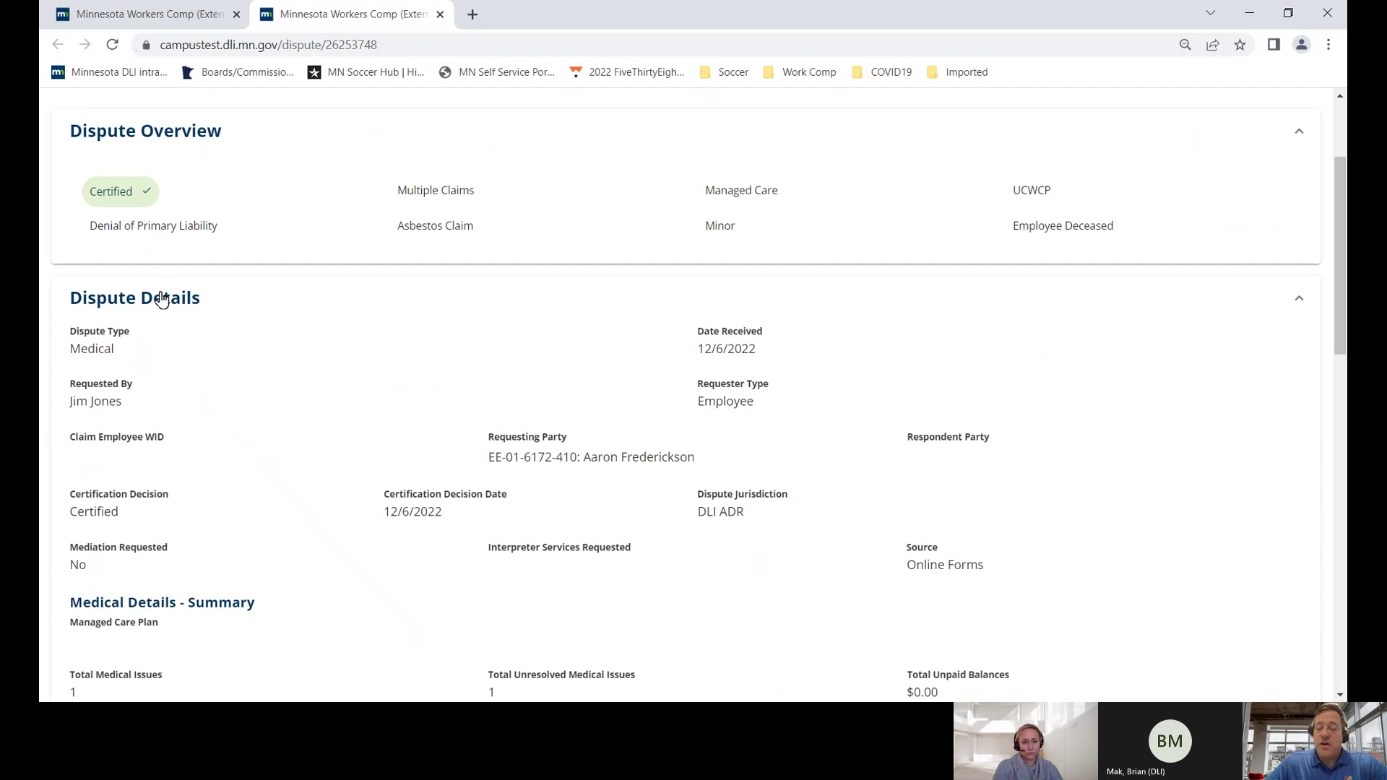
scroll(161, 300, "down", 10)
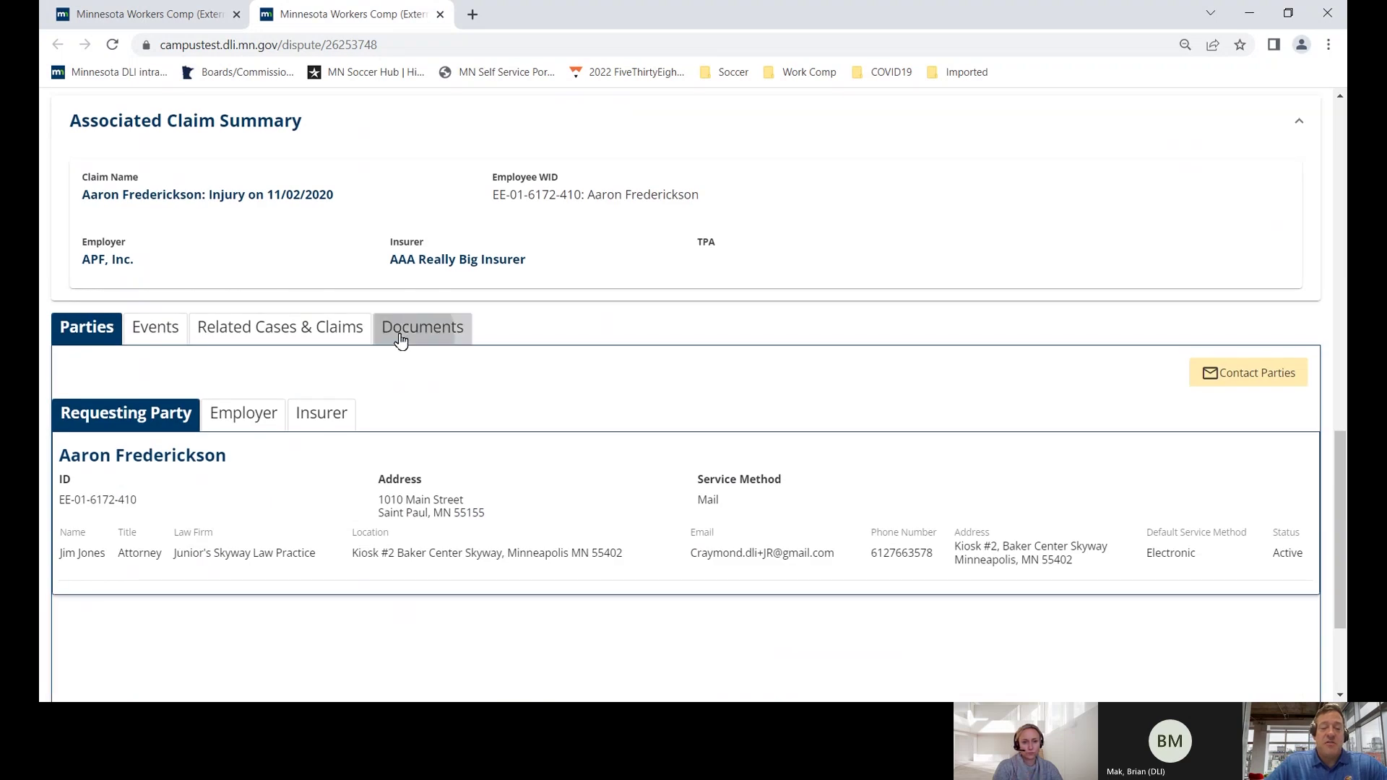
left_click(400, 338)
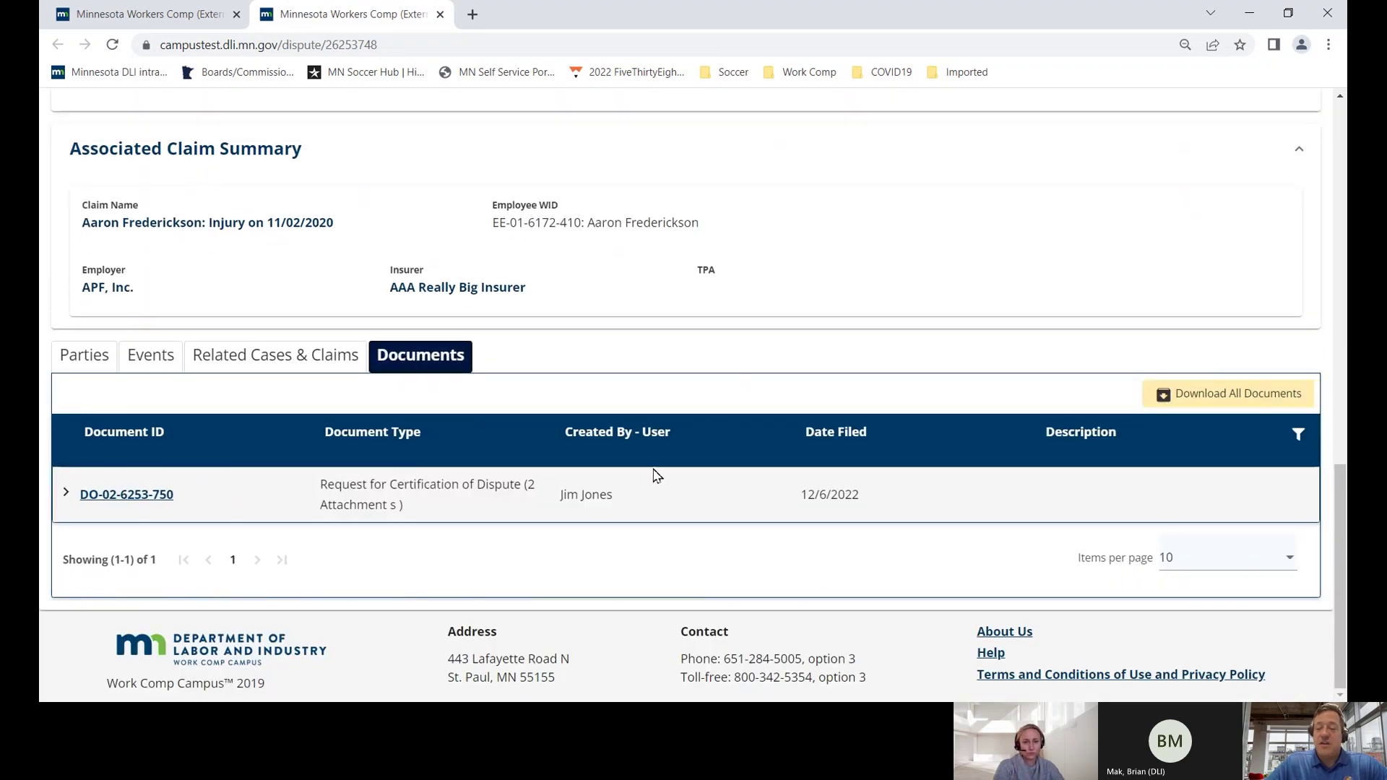
scroll(571, 442, "up", 15)
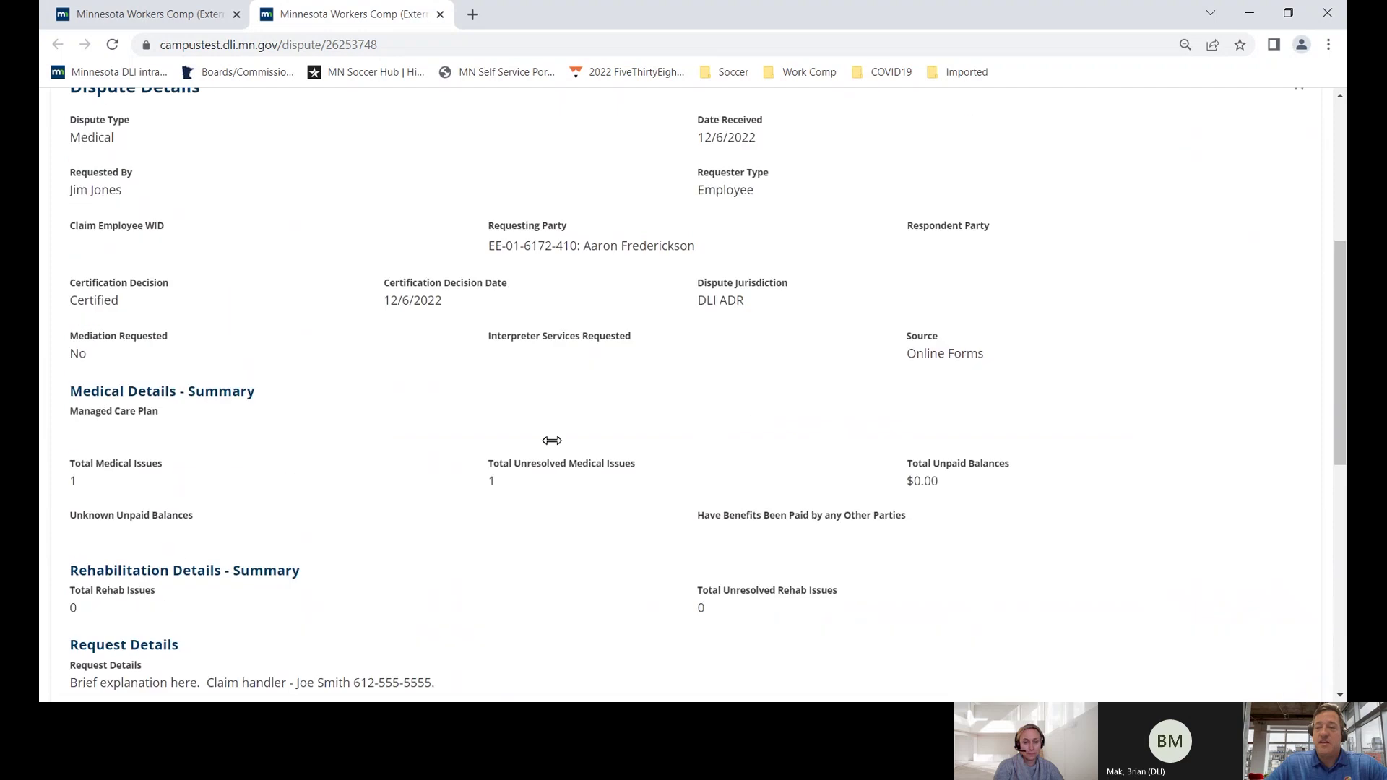
scroll(552, 441, "up", 3)
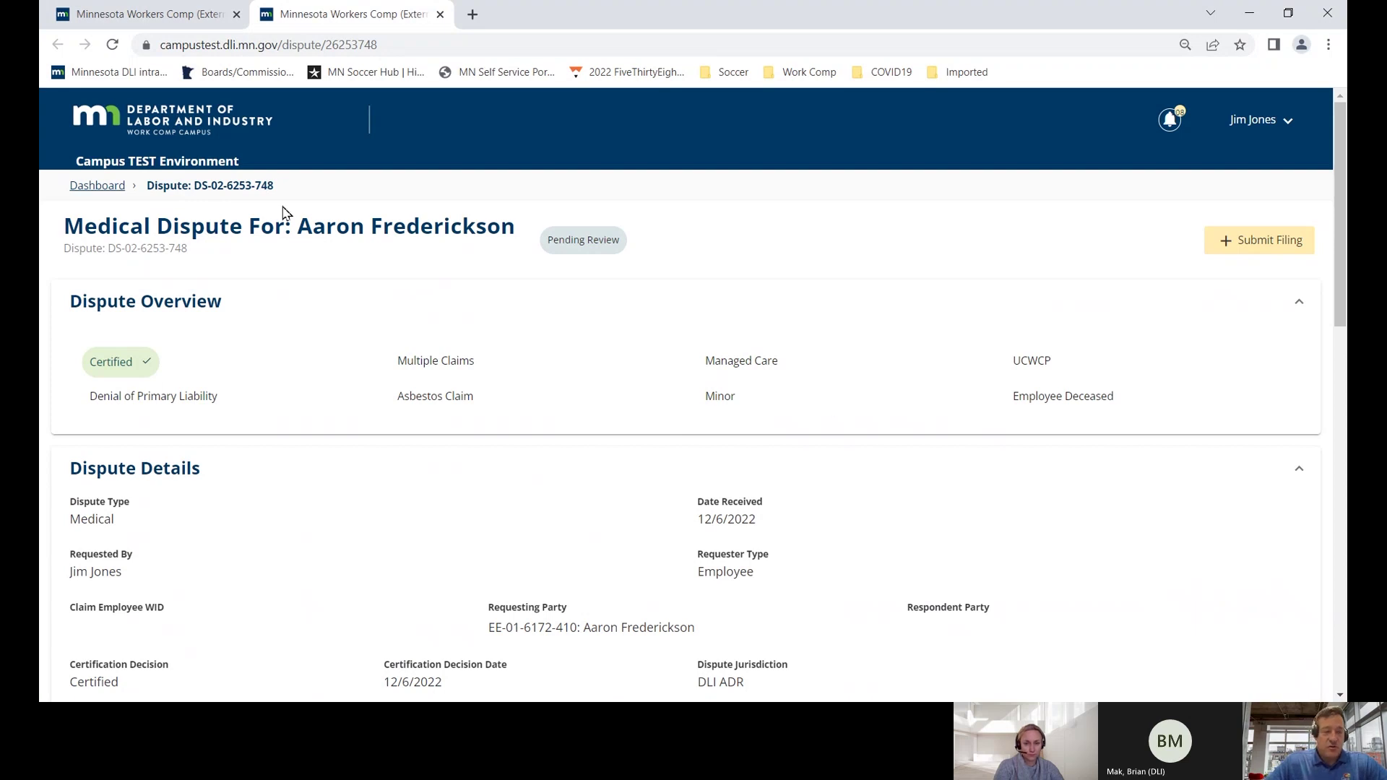
left_click_drag(281, 188, 147, 196)
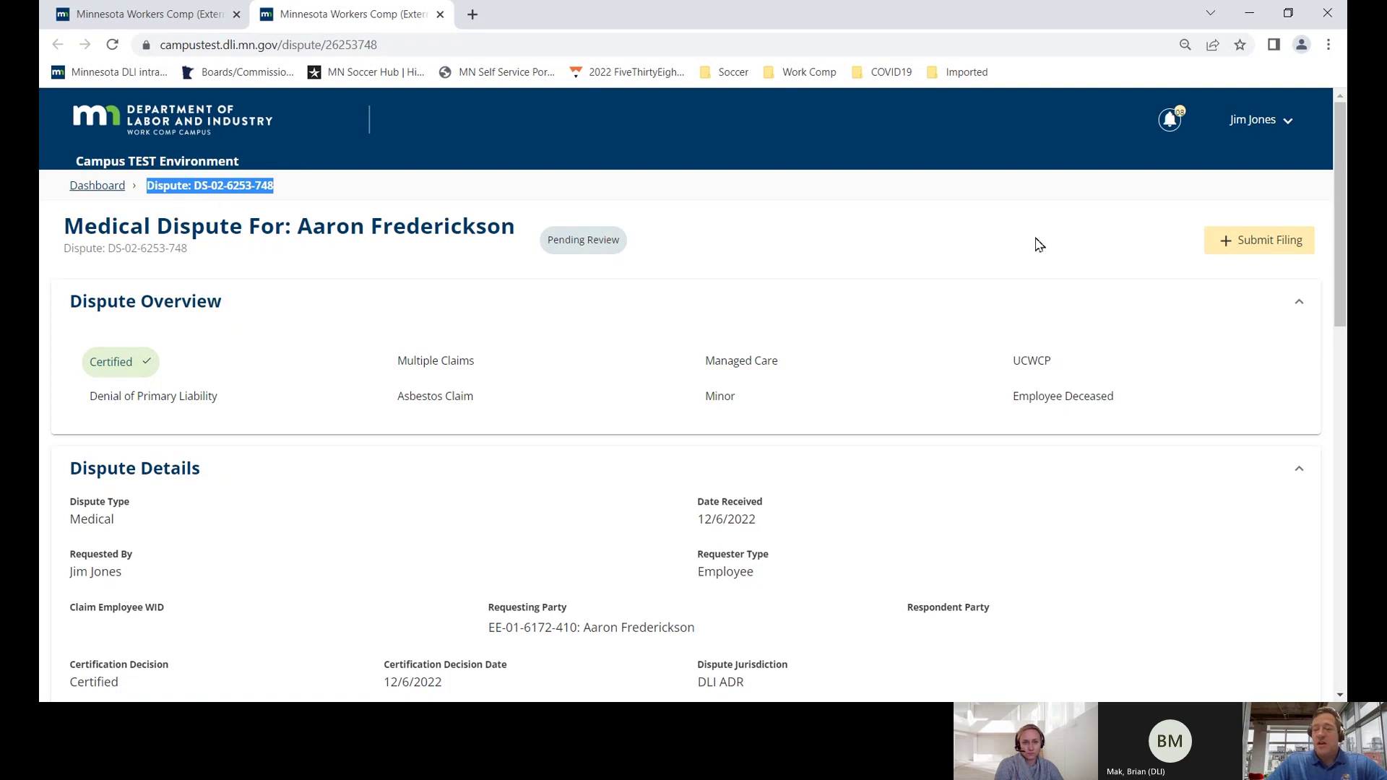
- Start a Choose Dispute Action filing on this dispute, requesting an Administrative Conference
left_click(1269, 248)
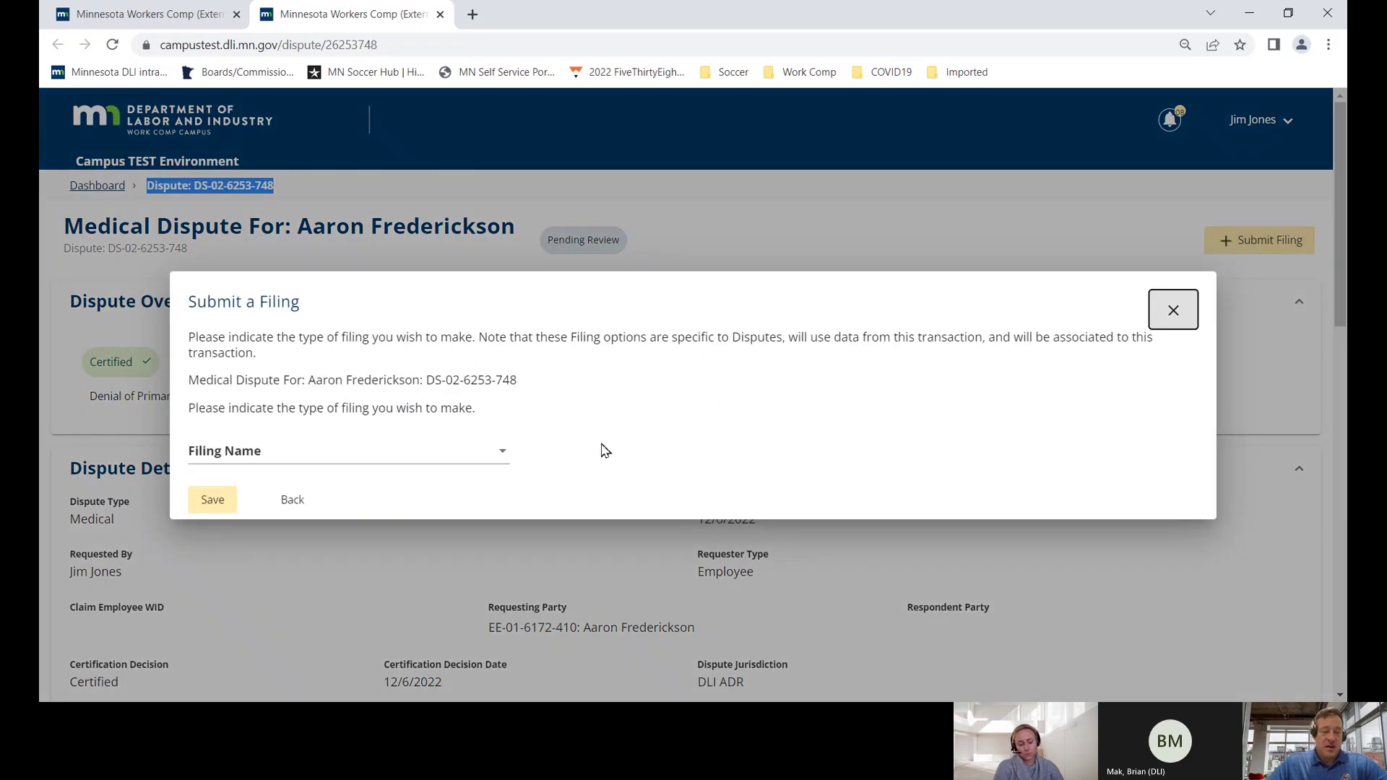
left_click(498, 454)
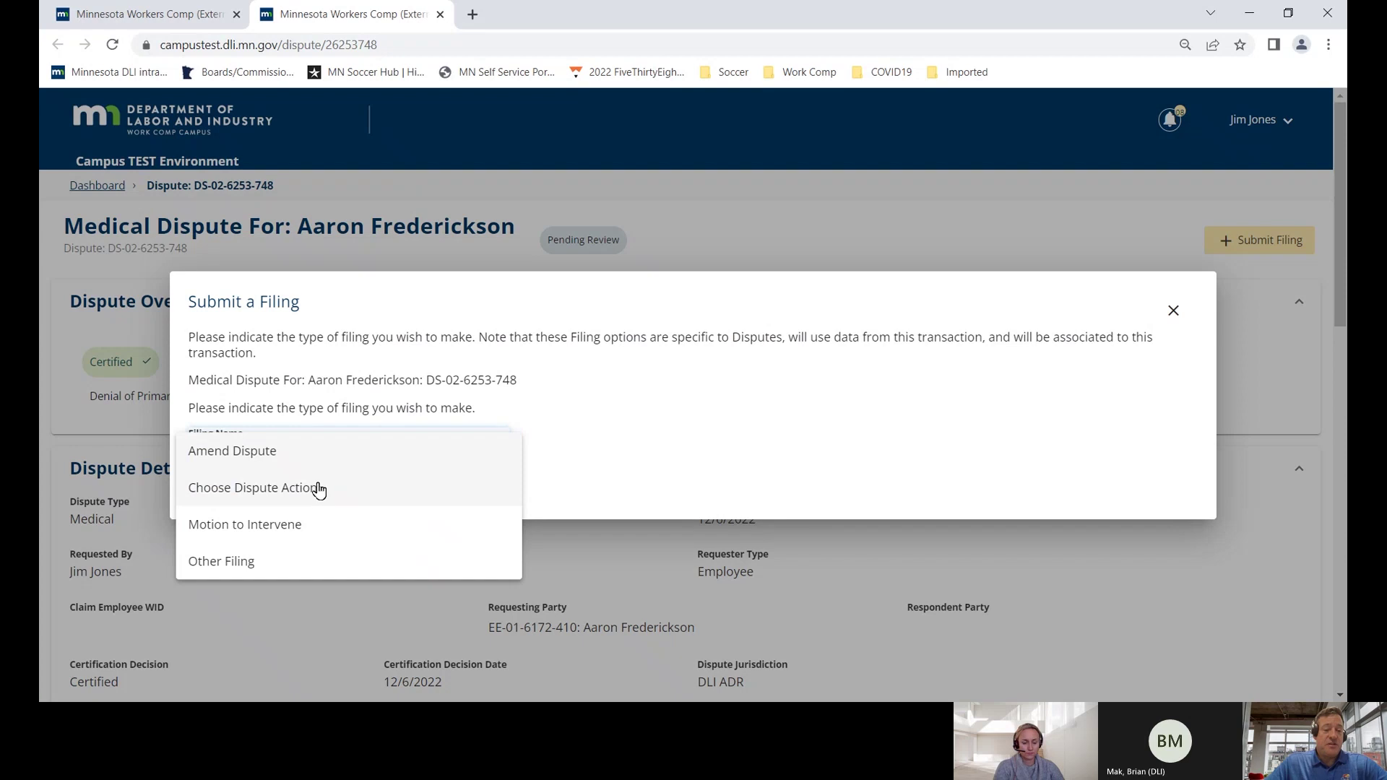
left_click(319, 489)
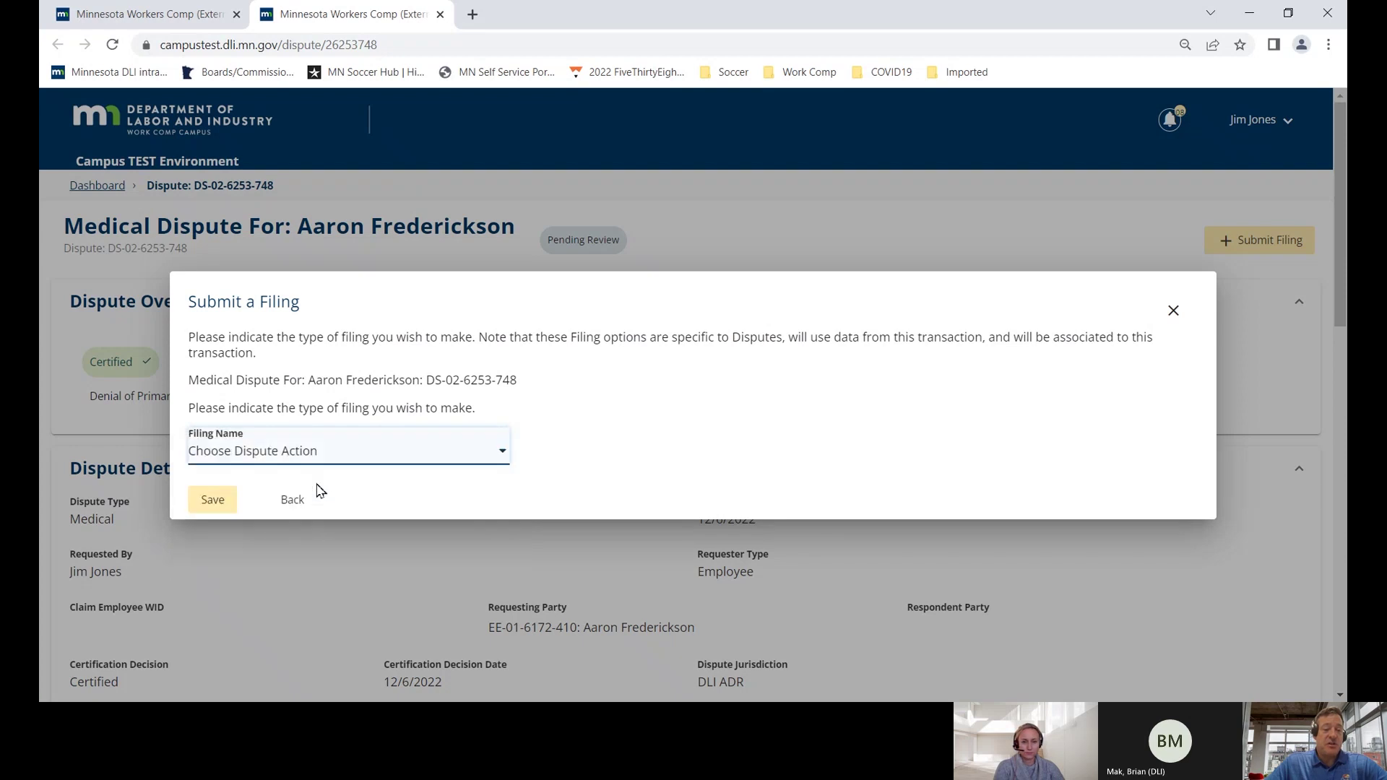
left_click(225, 500)
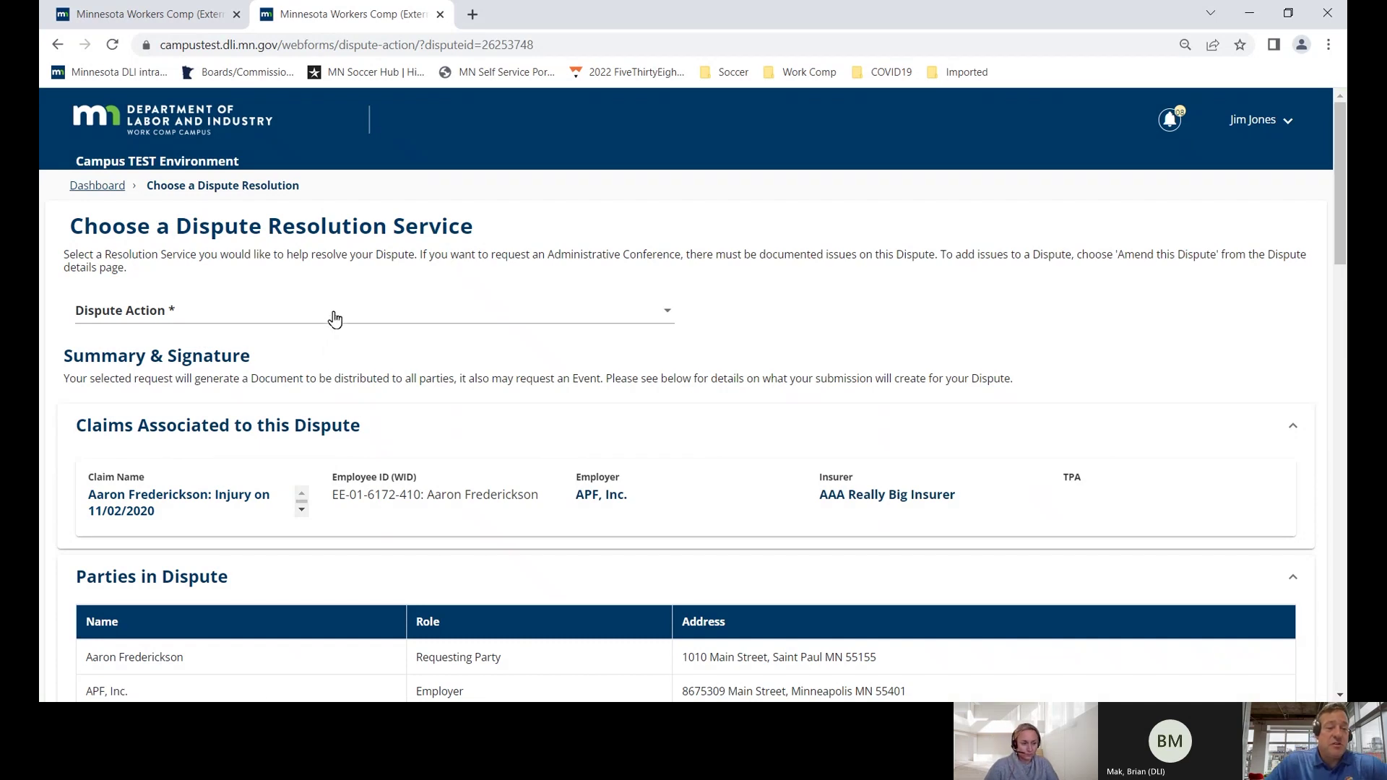
left_click(334, 318)
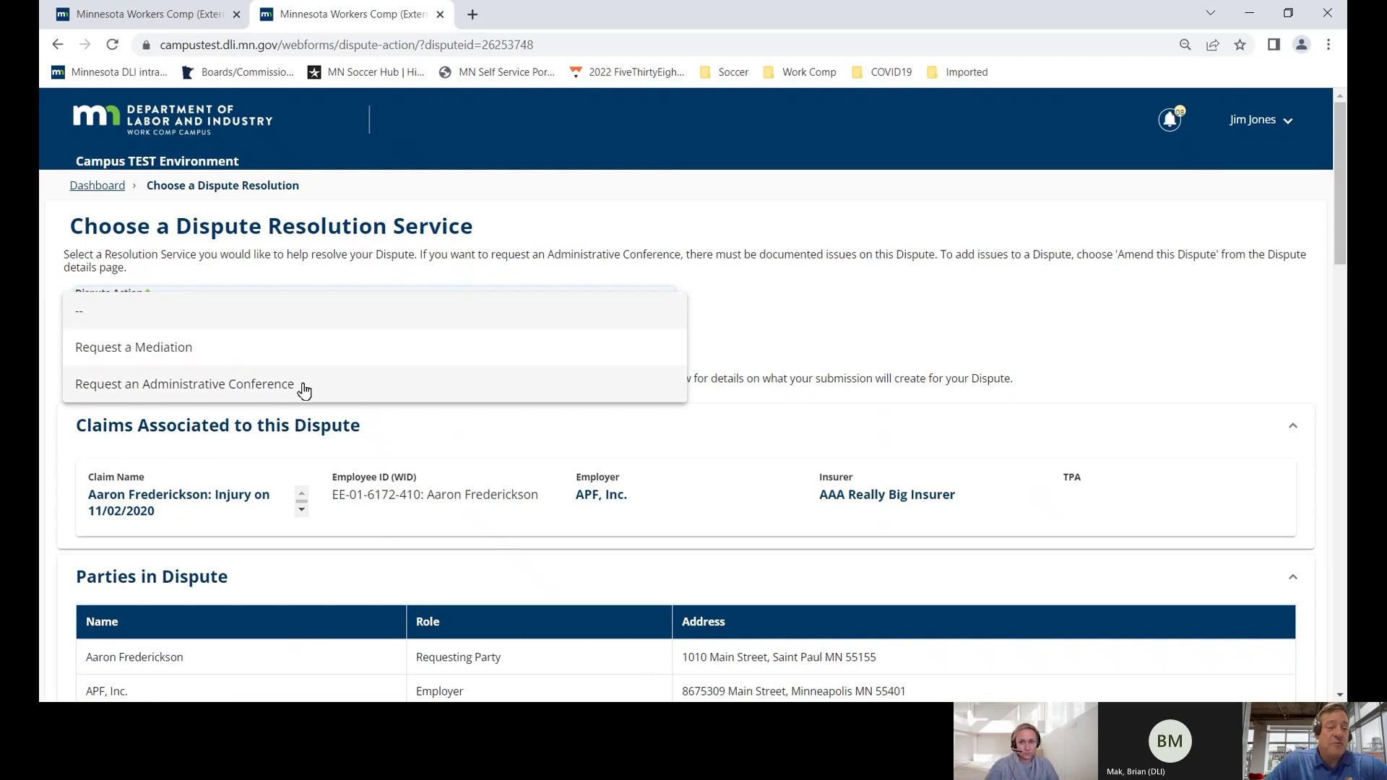
left_click(307, 387)
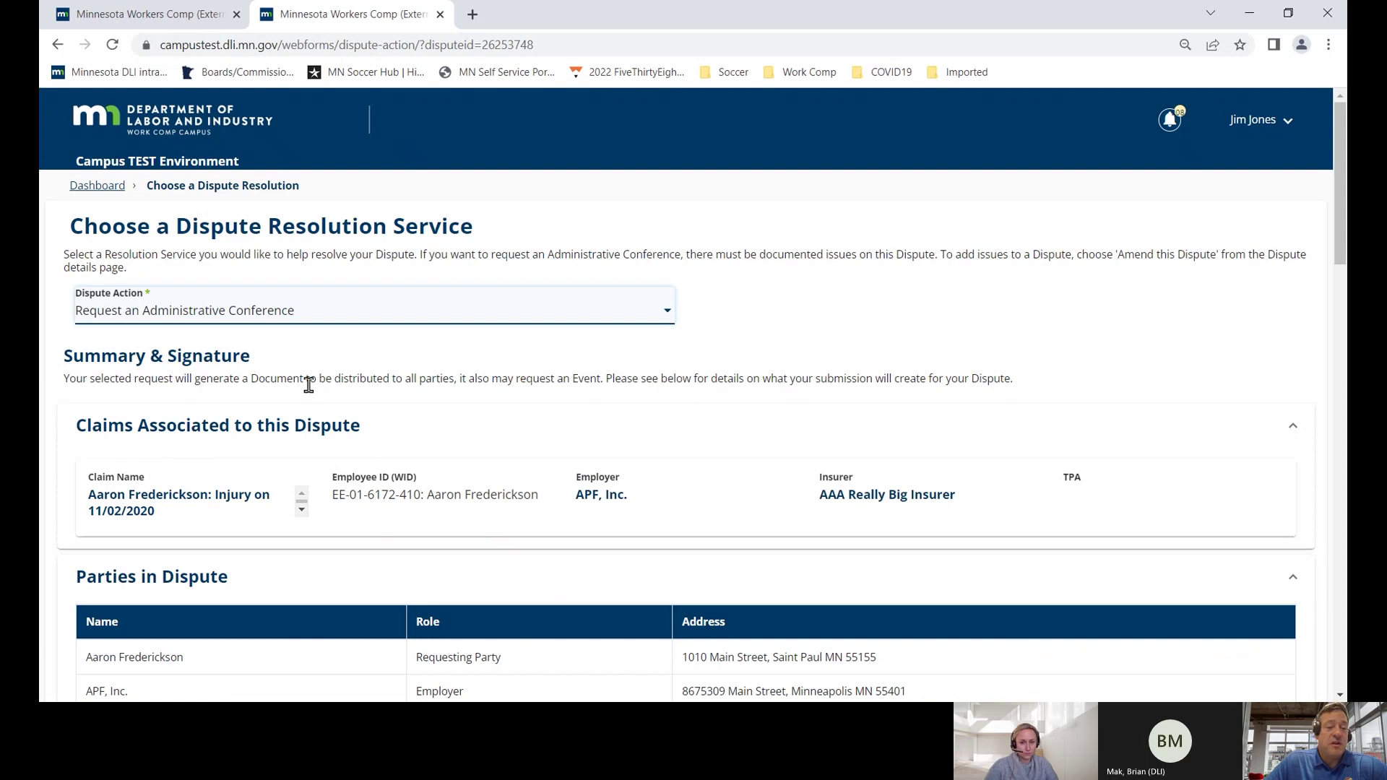
- Review the form, noting it will file a Request for Assistance document
scroll(309, 385, "down", 2)
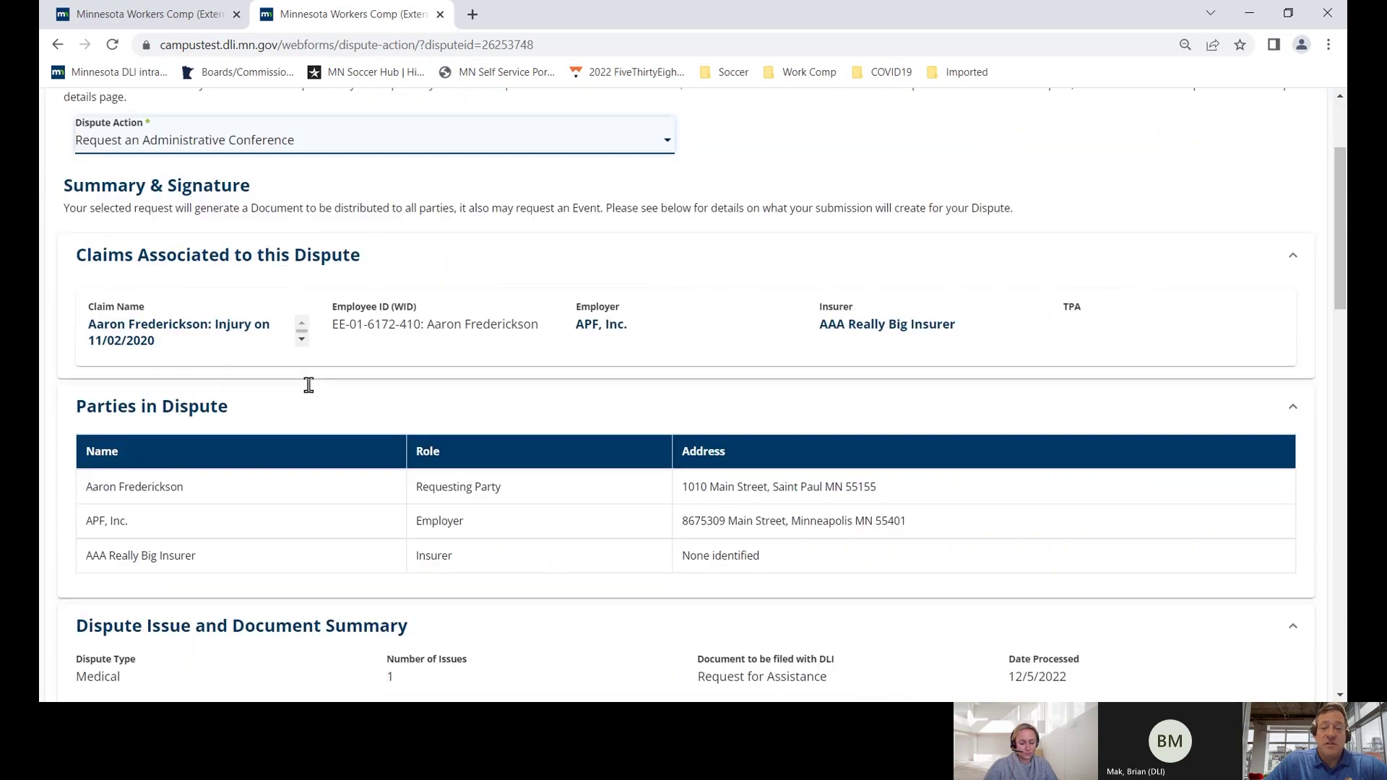
scroll(309, 385, "down", 2)
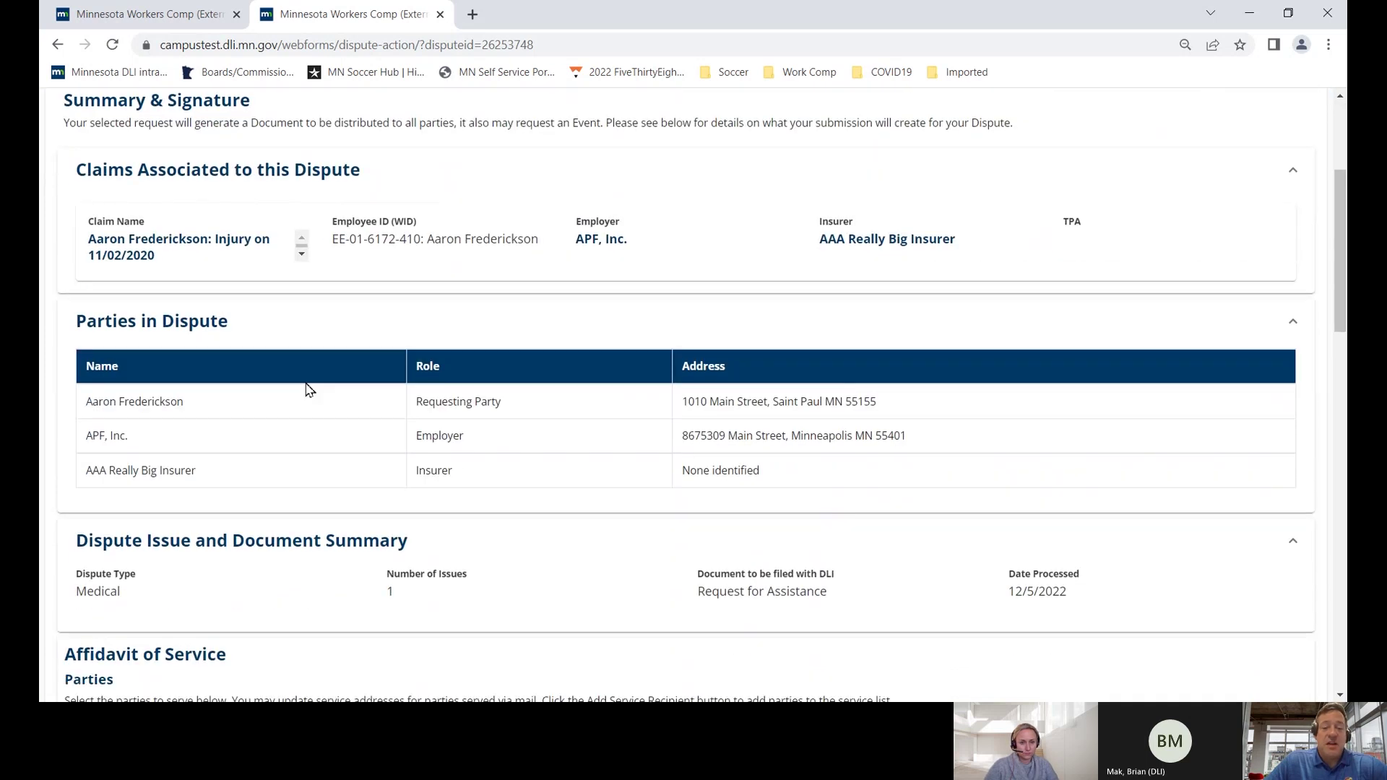
scroll(308, 389, "down", 1)
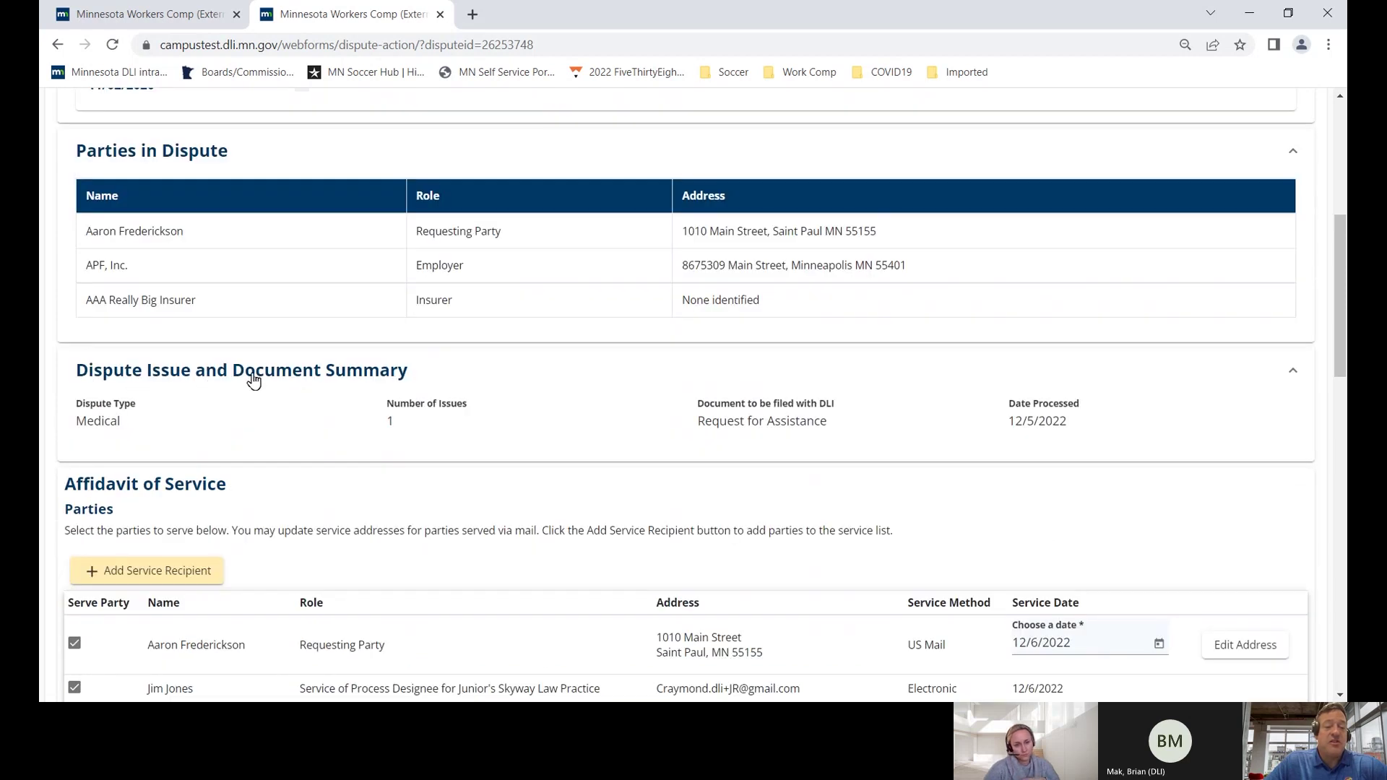
left_click_drag(833, 428, 703, 429)
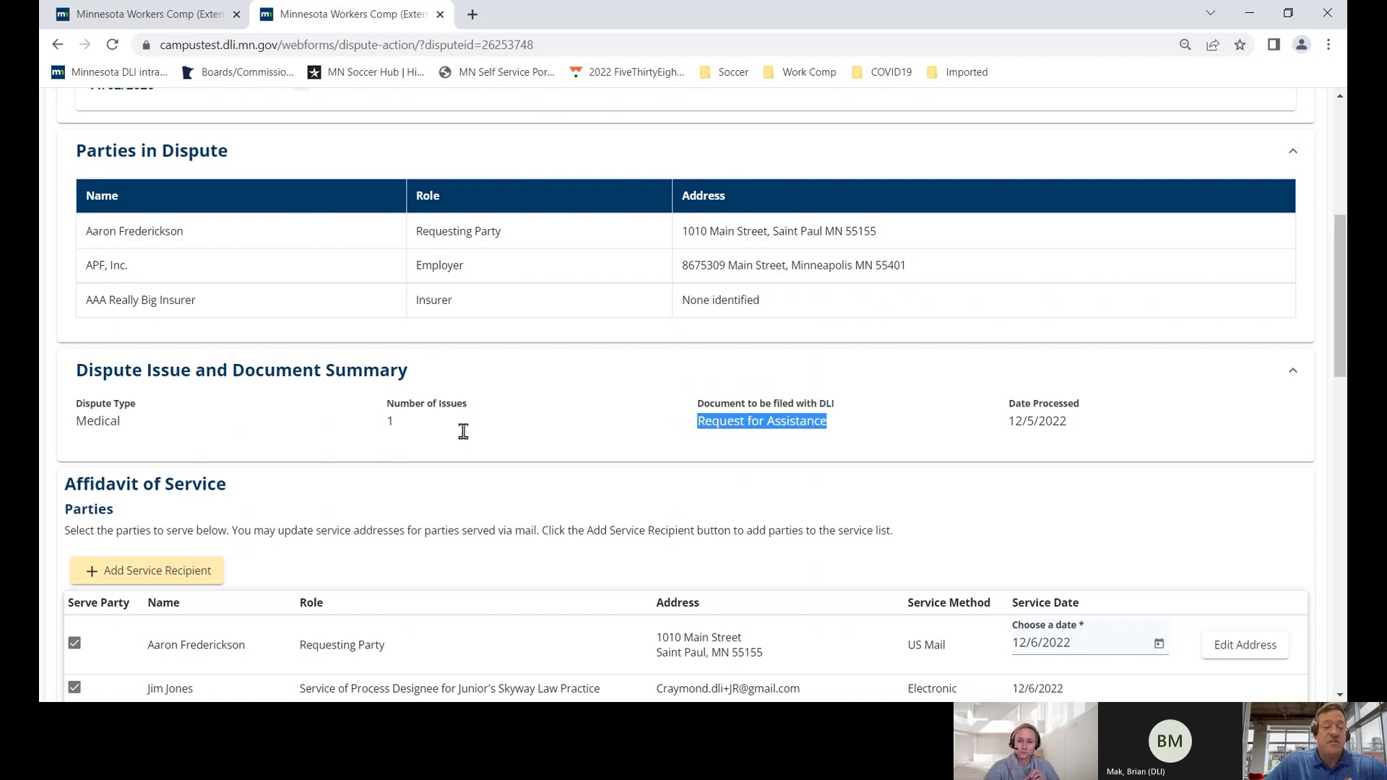
scroll(433, 441, "down", 2)
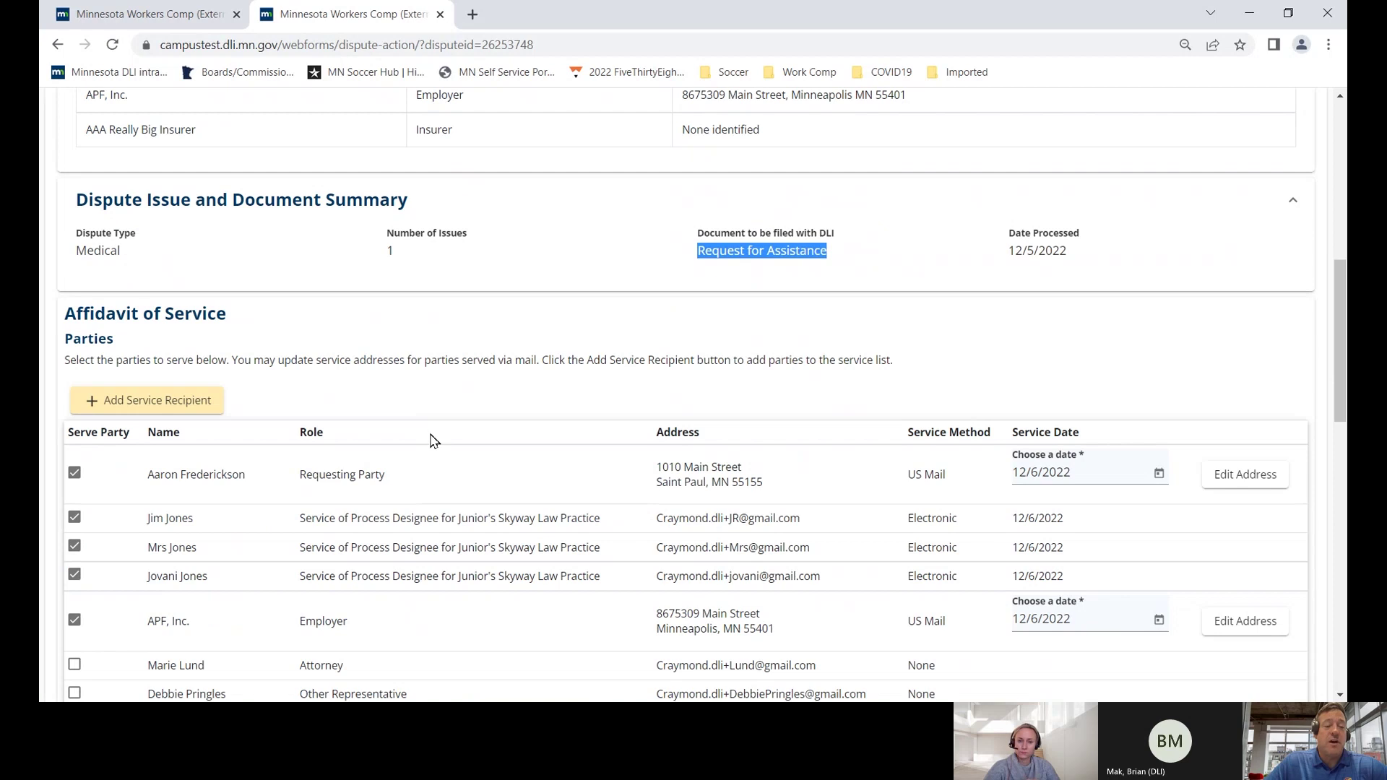
scroll(433, 442, "down", 4)
scroll(389, 443, "up", 2)
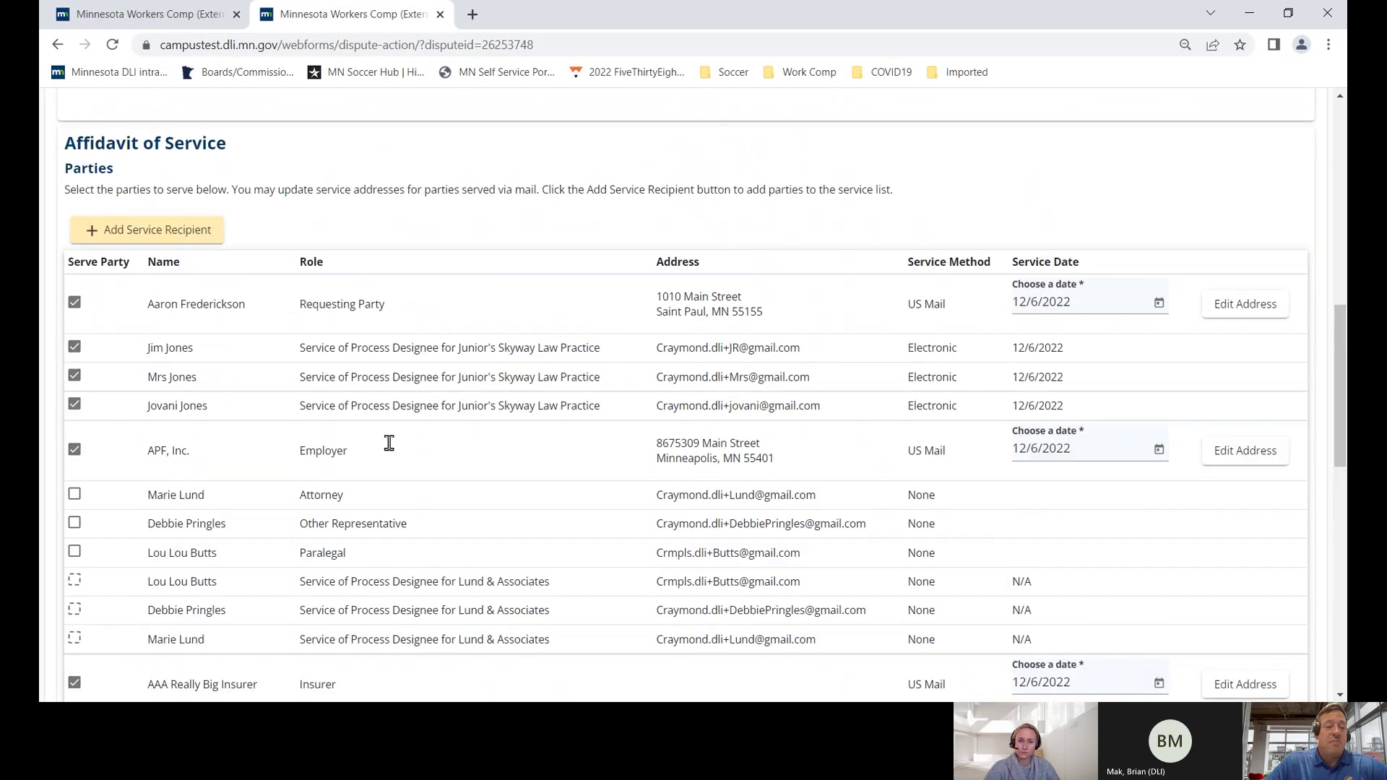
scroll(304, 458, "down", 3)
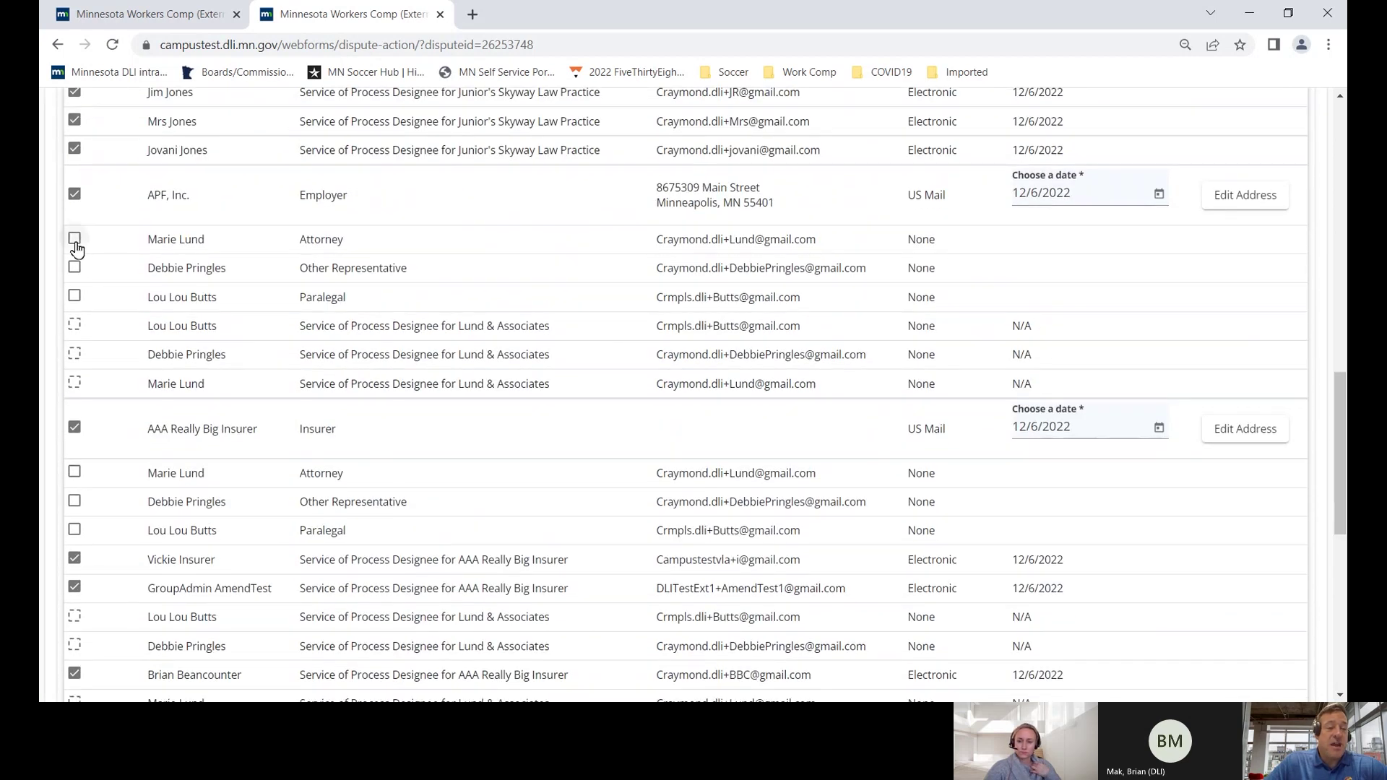
- Add the attorney, the other representative and the paralegal to the service list
left_click(74, 238)
left_click(75, 268)
left_click(75, 296)
scroll(97, 351, "down", 2)
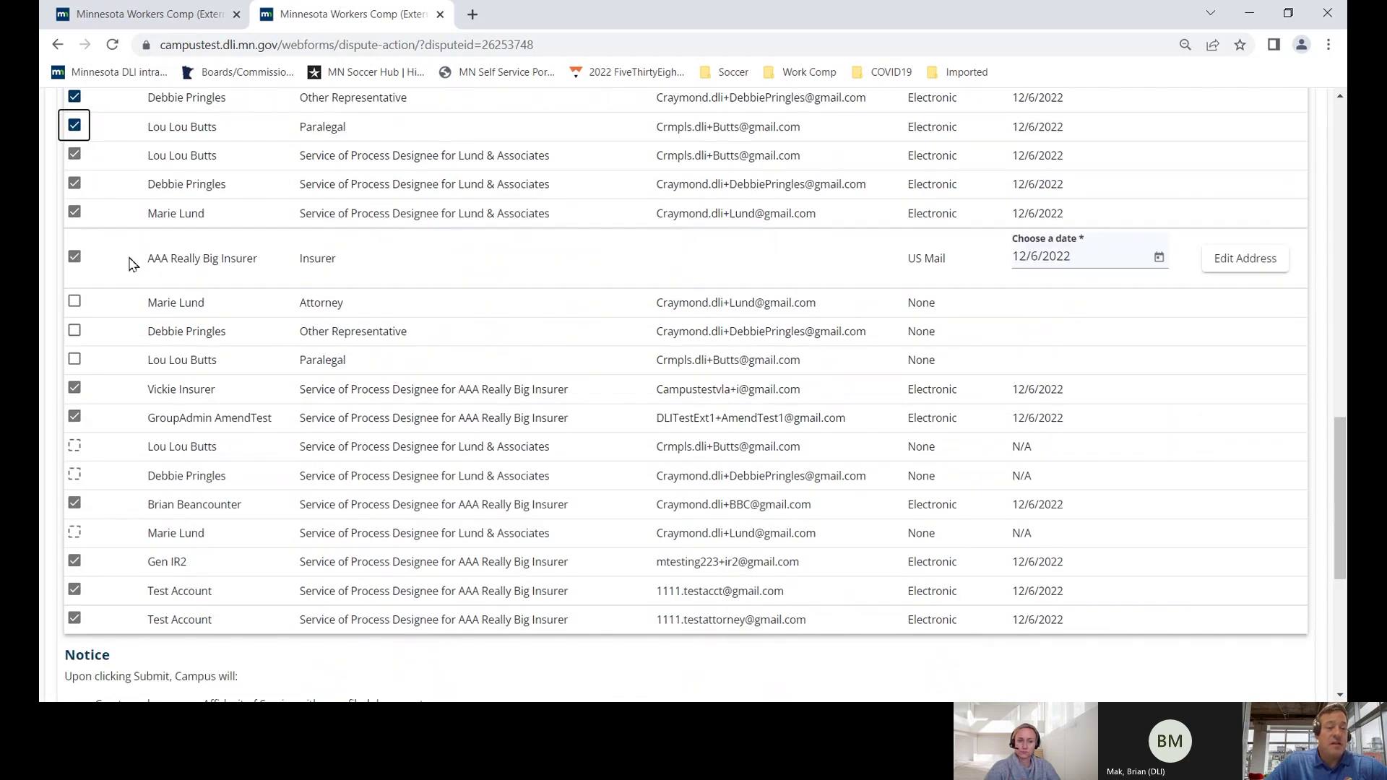
scroll(122, 319, "down", 1)
scroll(121, 320, "down", 3)
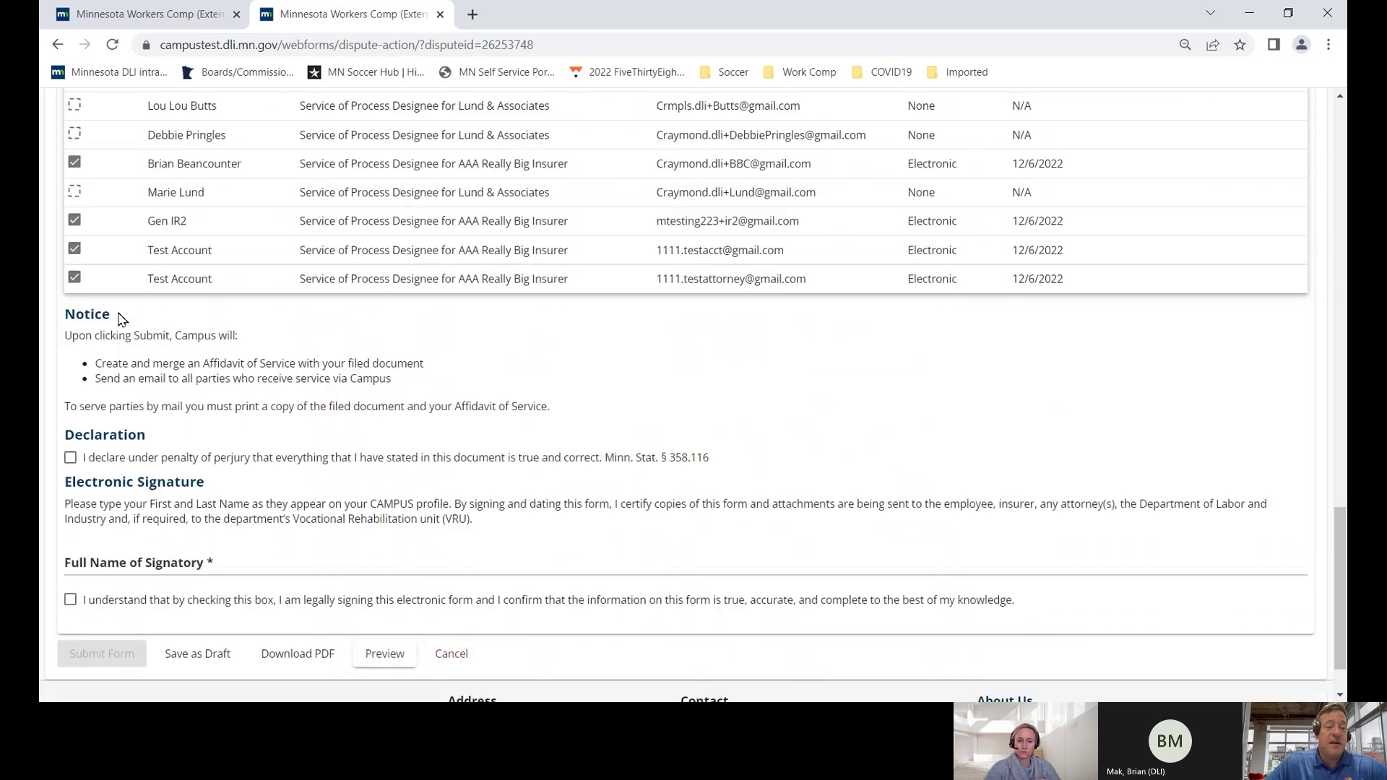
- Affirm the perjury declaration, enter the signatory's full name, sign electronically, and submit the form
left_click(70, 457)
left_click(107, 562)
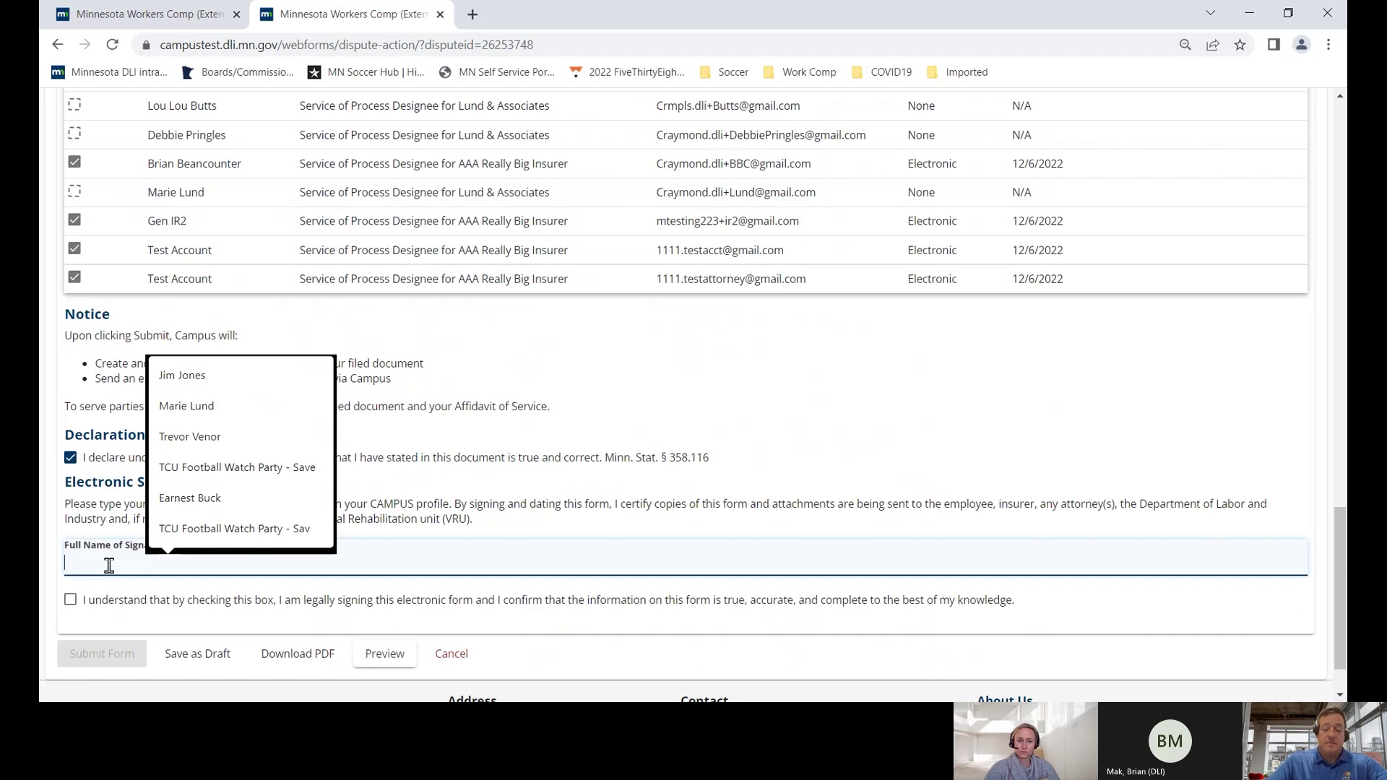
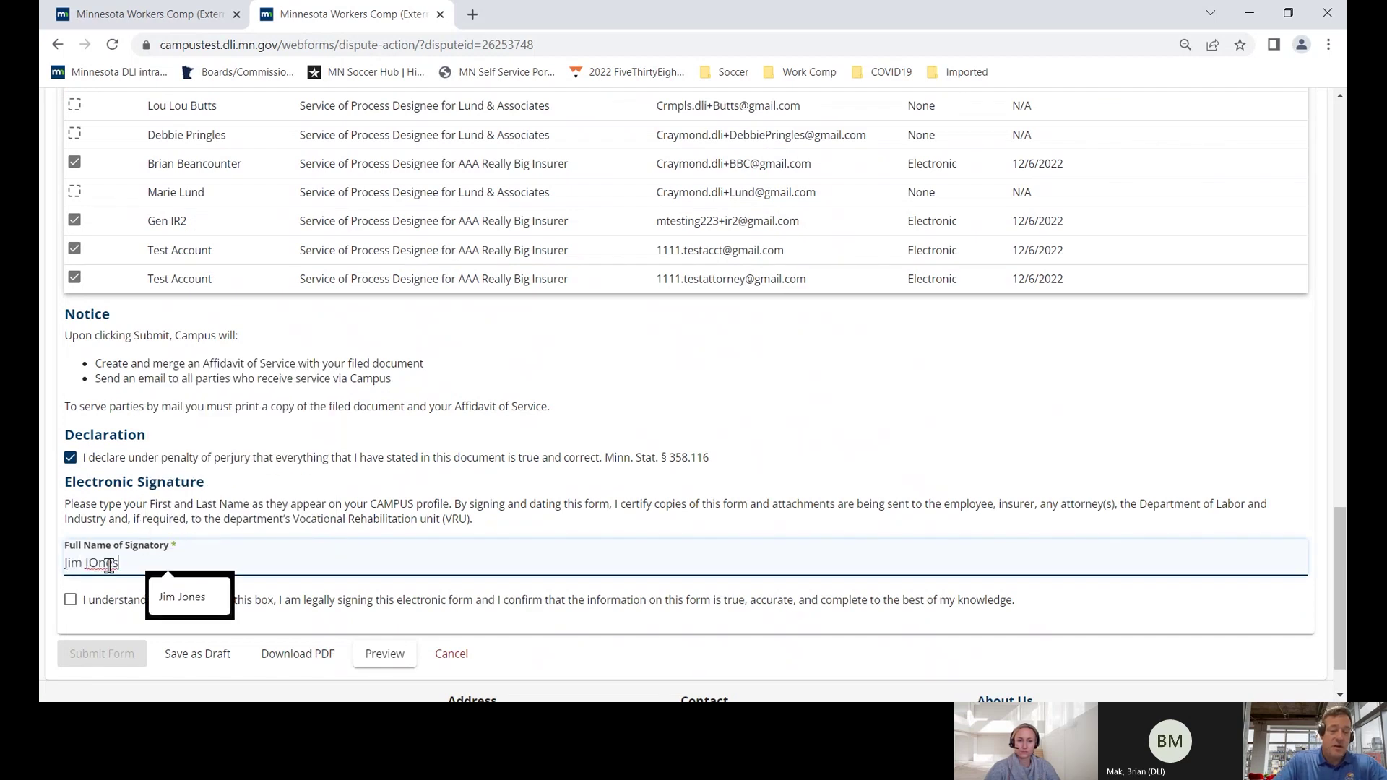
scroll(152, 596, "down", 1)
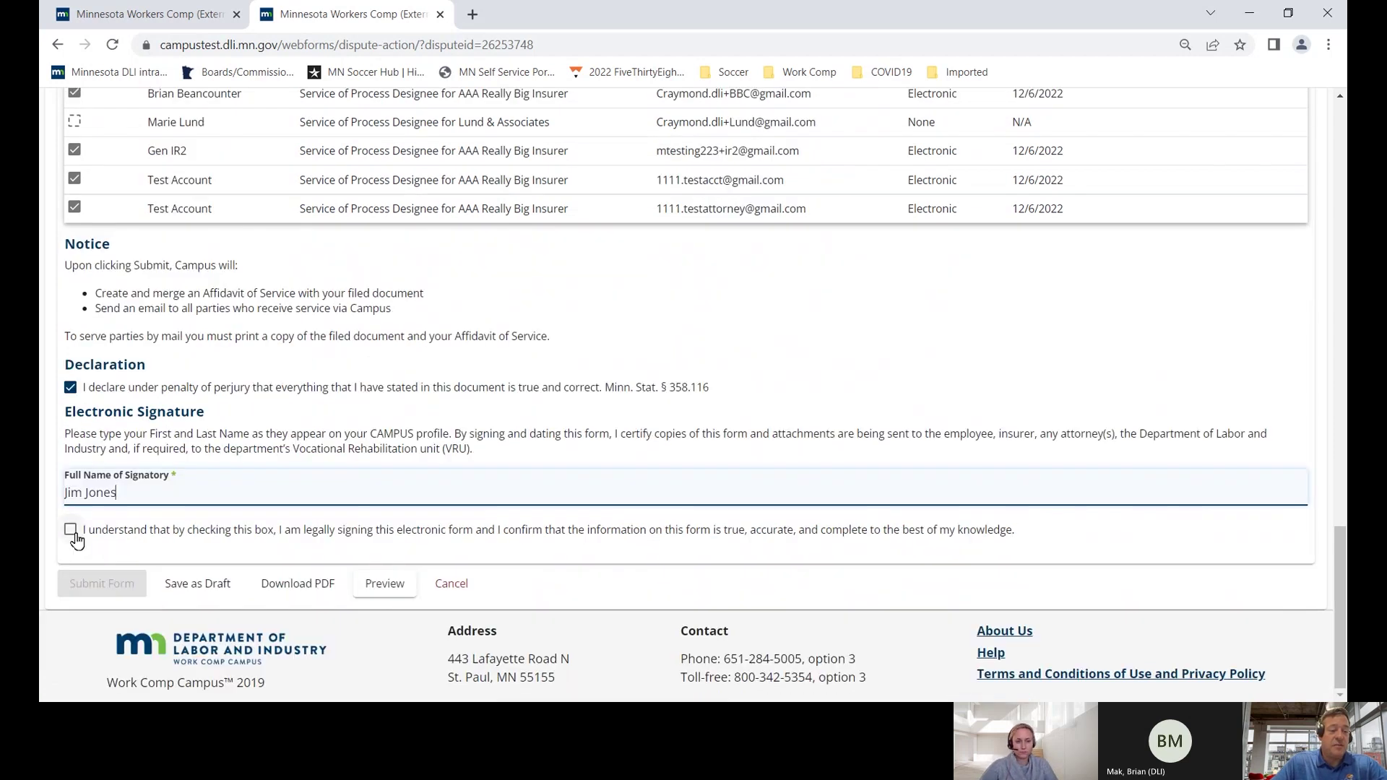
left_click(71, 532)
scroll(210, 504, "up", 10)
scroll(211, 505, "up", 4)
scroll(210, 505, "down", 6)
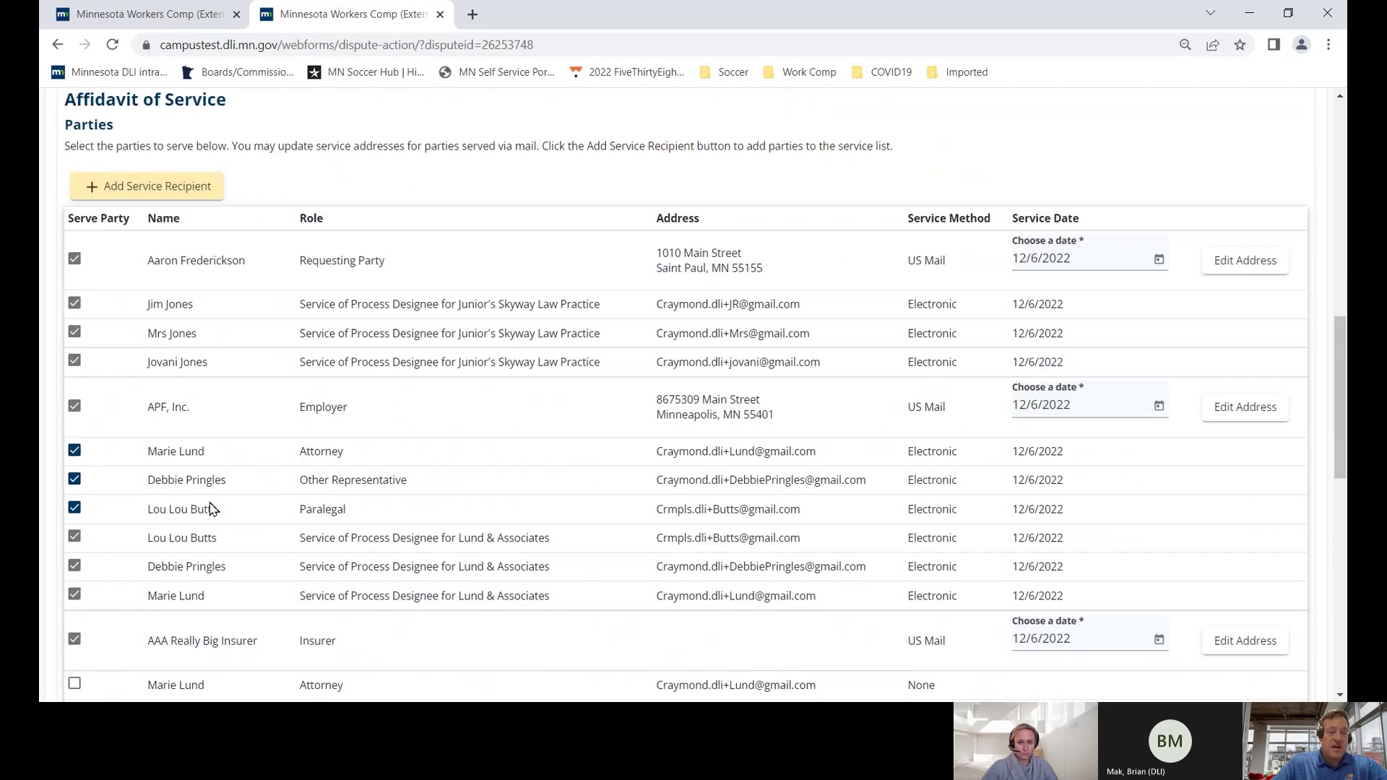
scroll(210, 506, "down", 7)
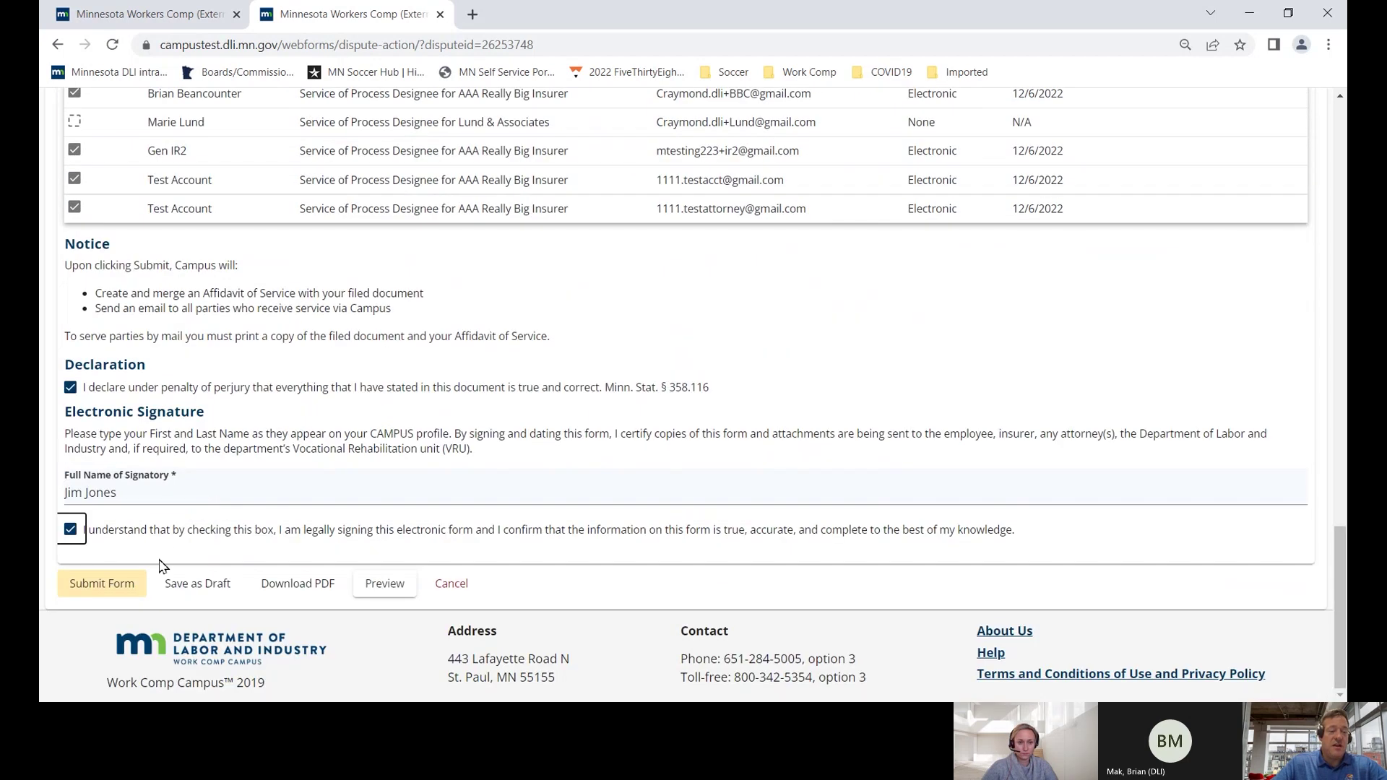
left_click(127, 586)
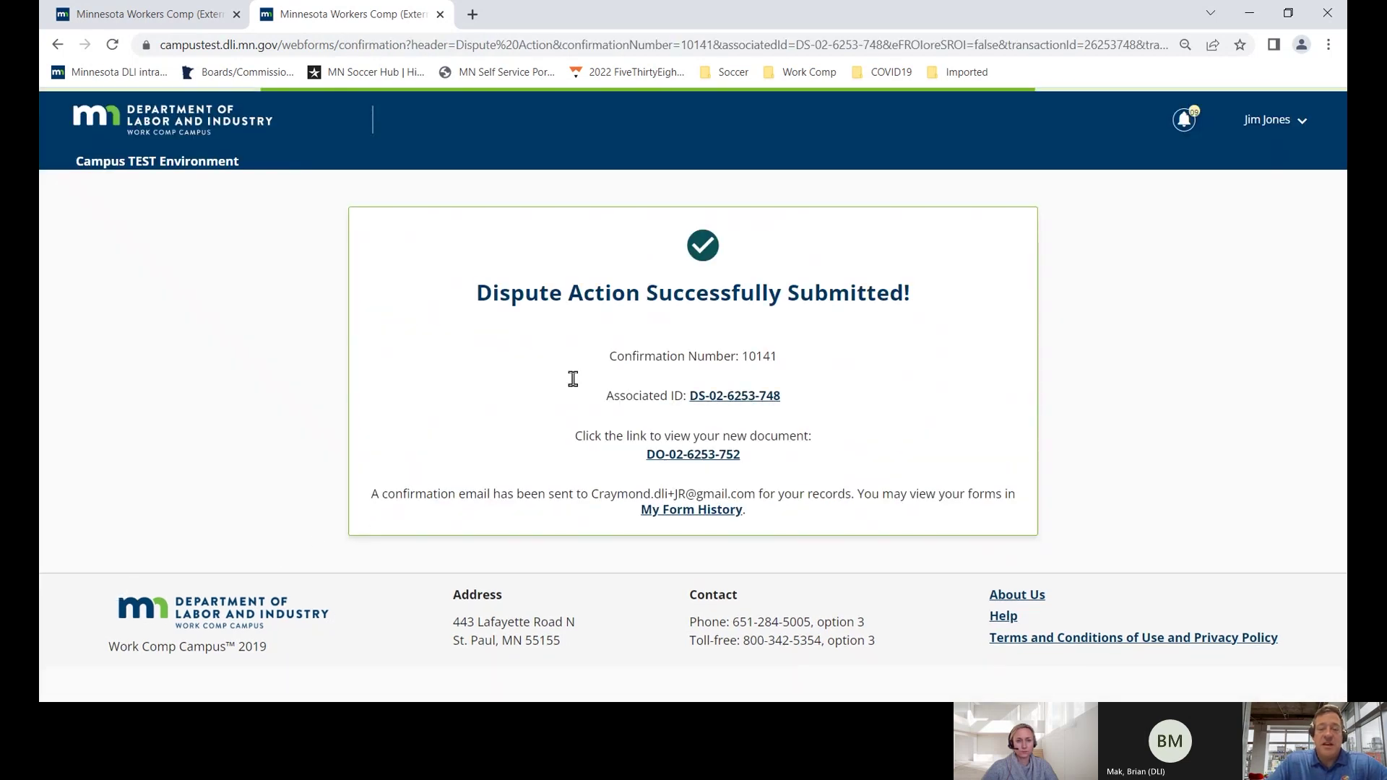
left_click_drag(482, 295, 912, 305)
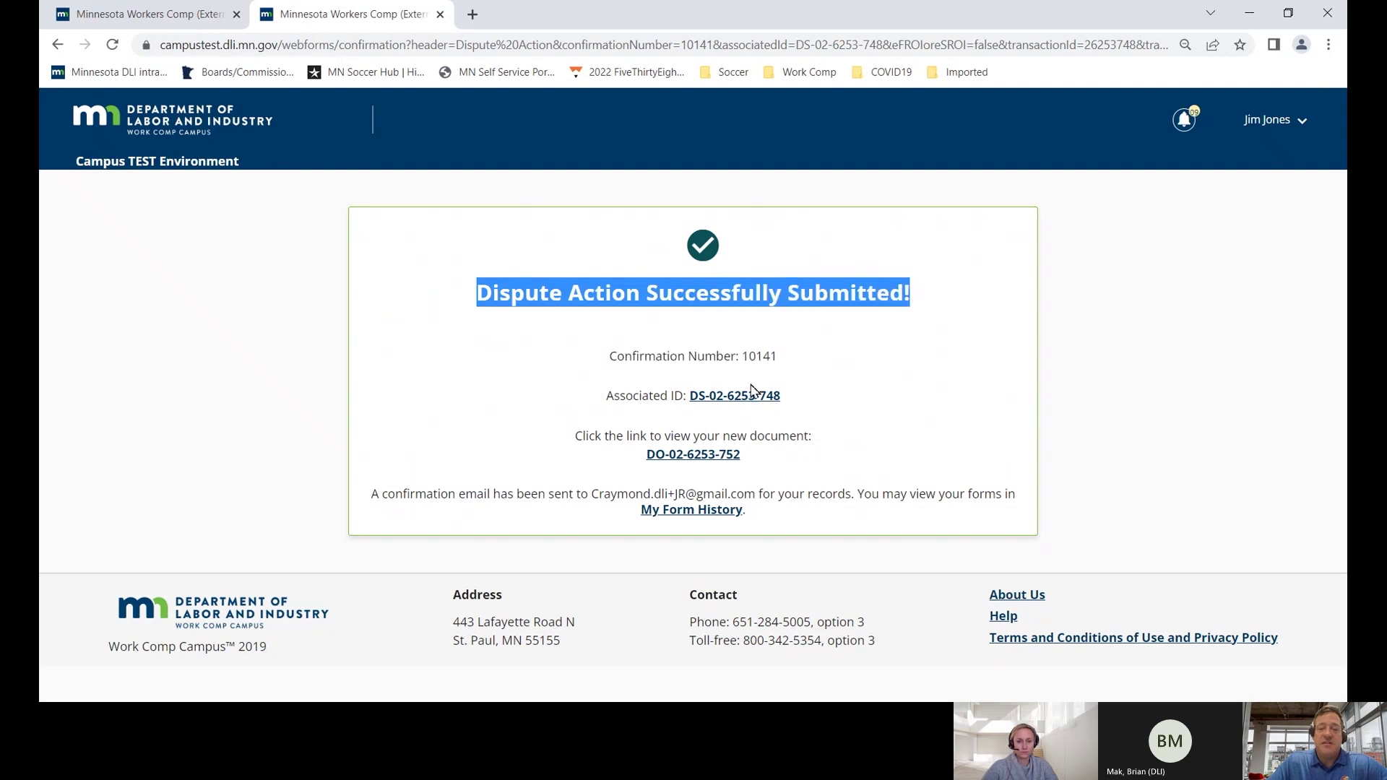
left_click(731, 397)
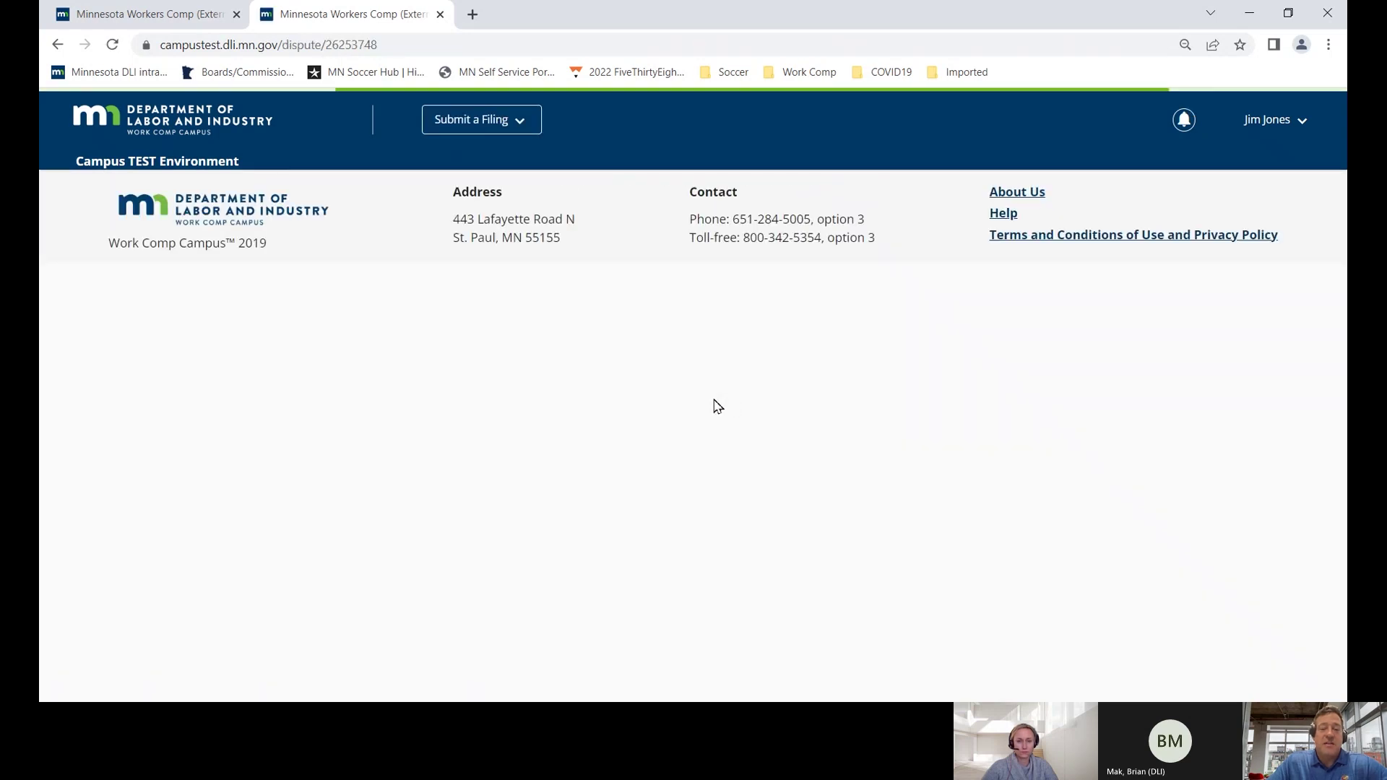
scroll(583, 426, "down", 10)
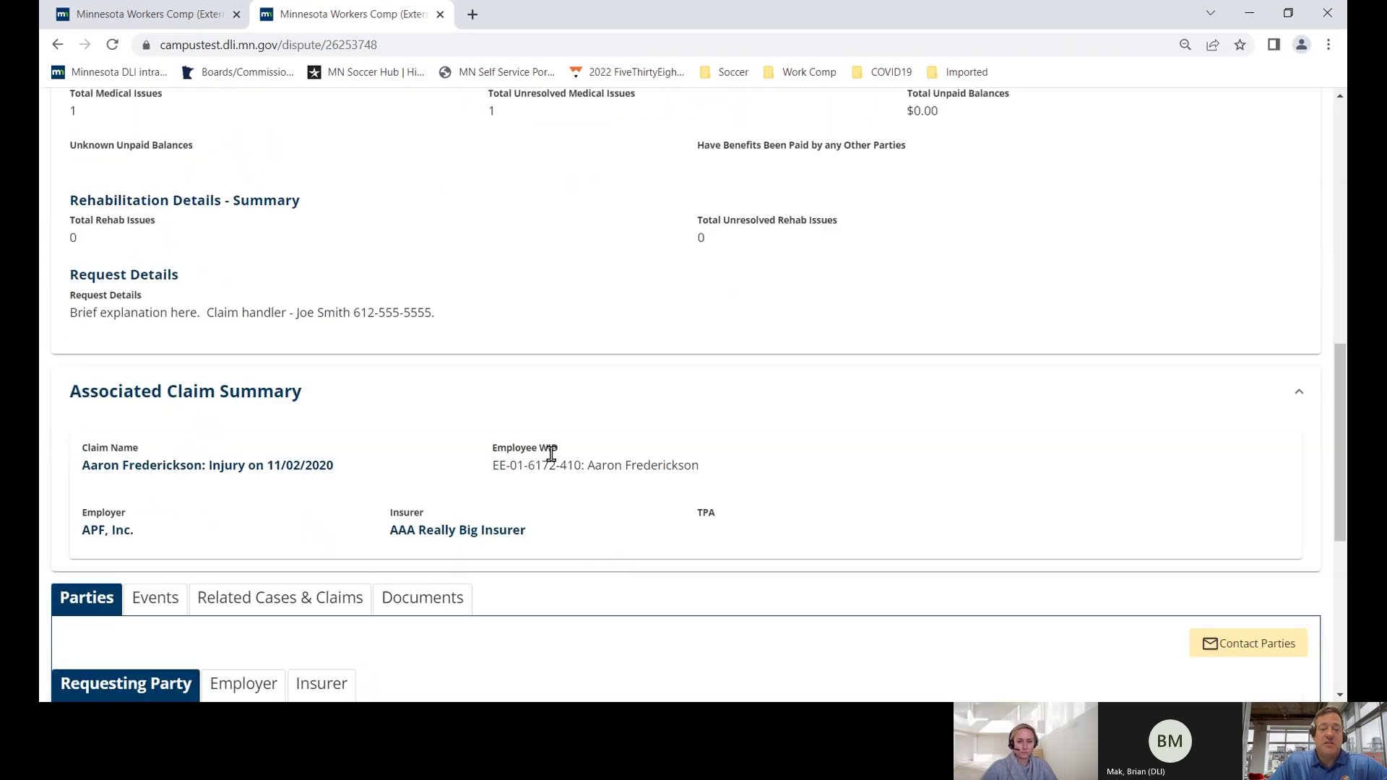
left_click(434, 586)
scroll(390, 549, "down", 3)
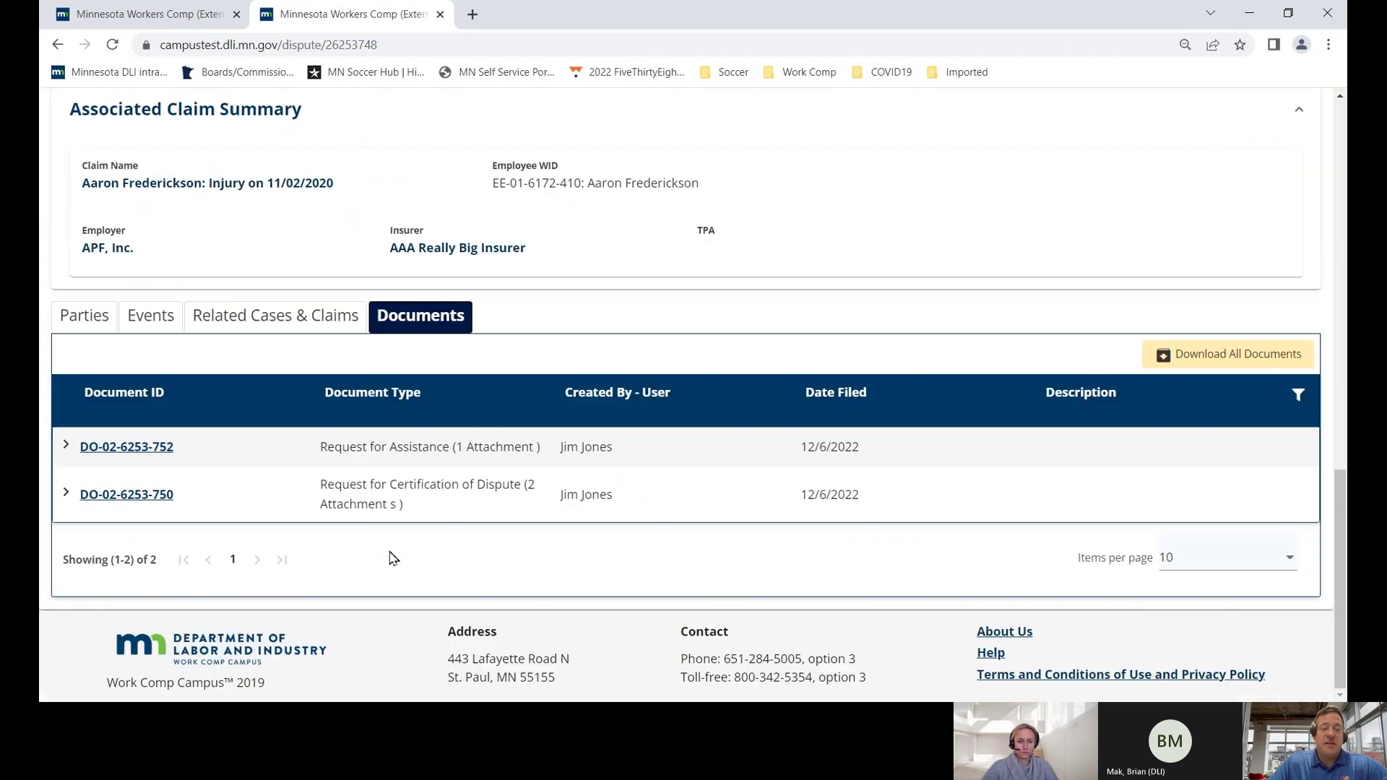
left_click_drag(326, 448, 861, 457)
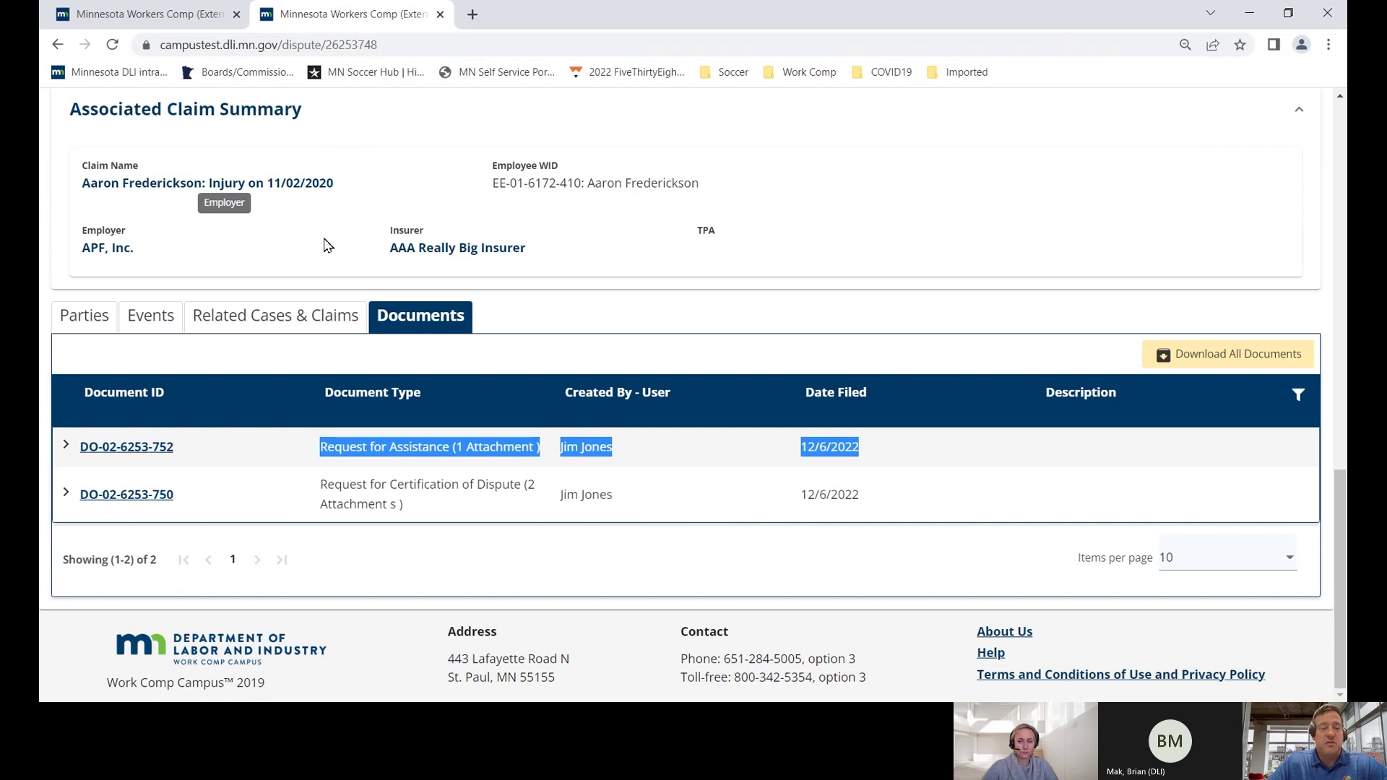
scroll(324, 245, "up", 10)
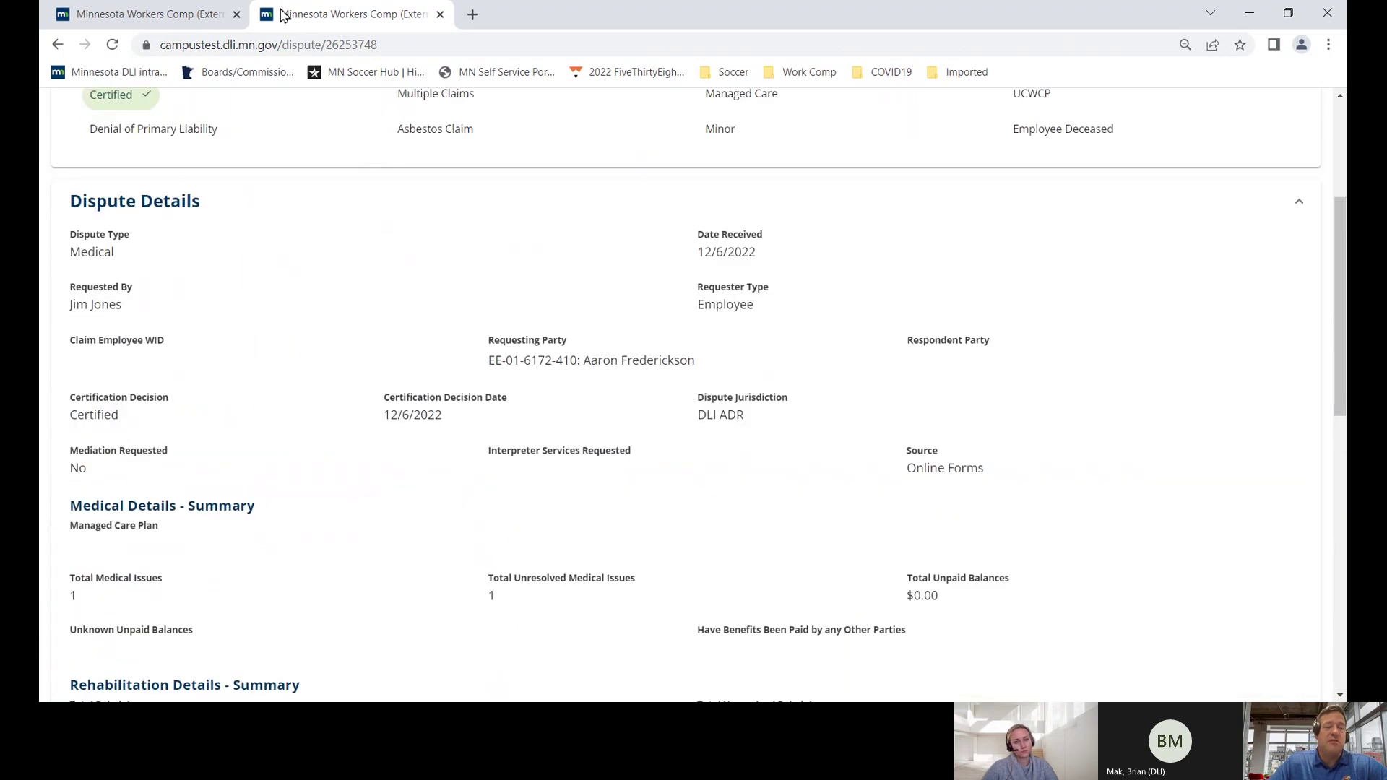
left_click(183, 17)
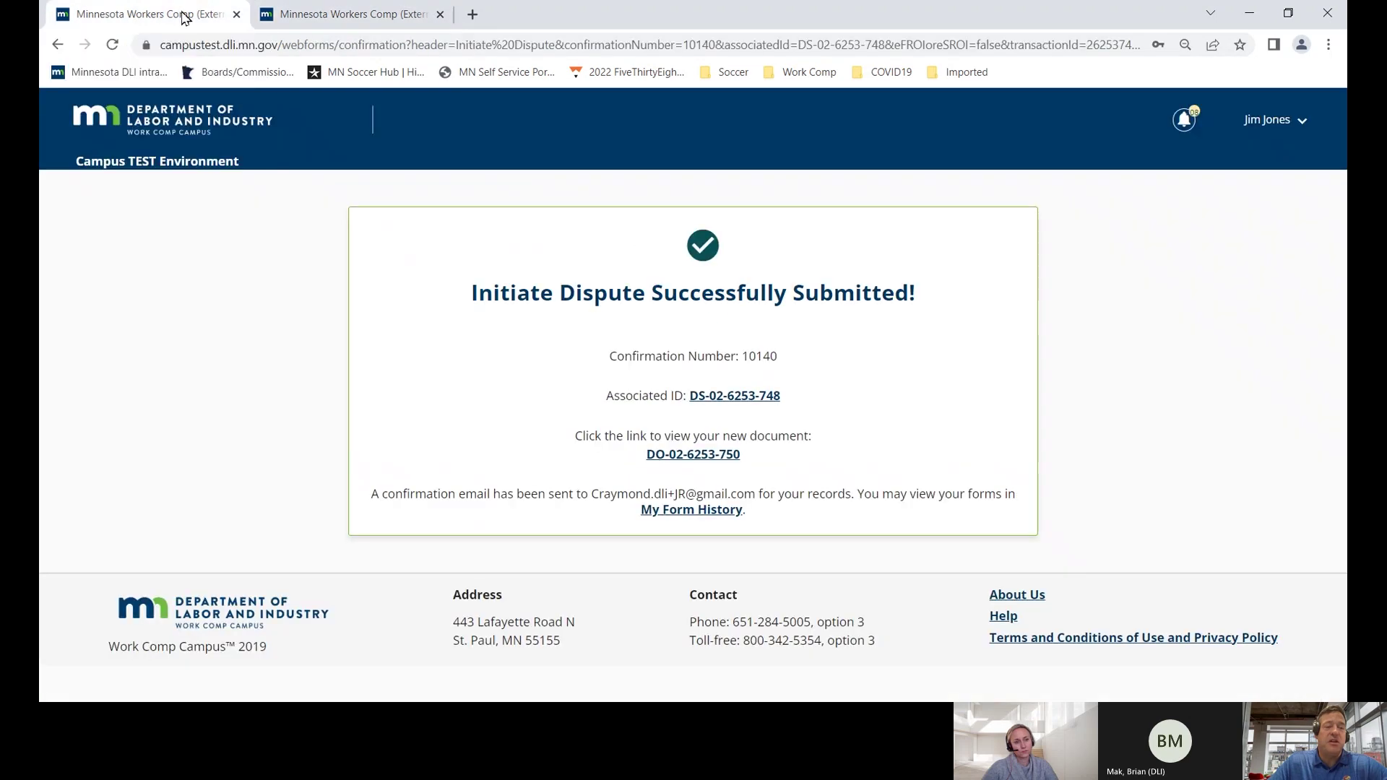
left_click(183, 127)
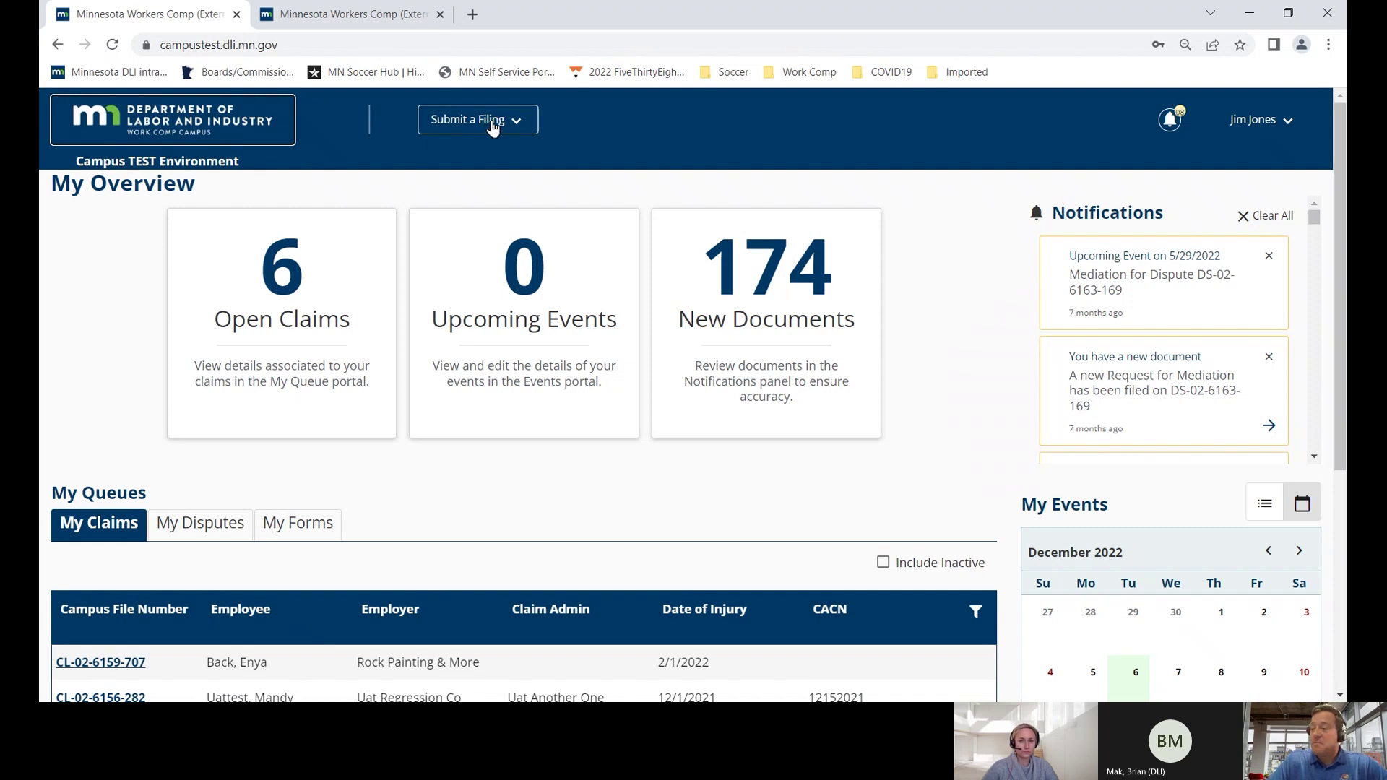
left_click(493, 126)
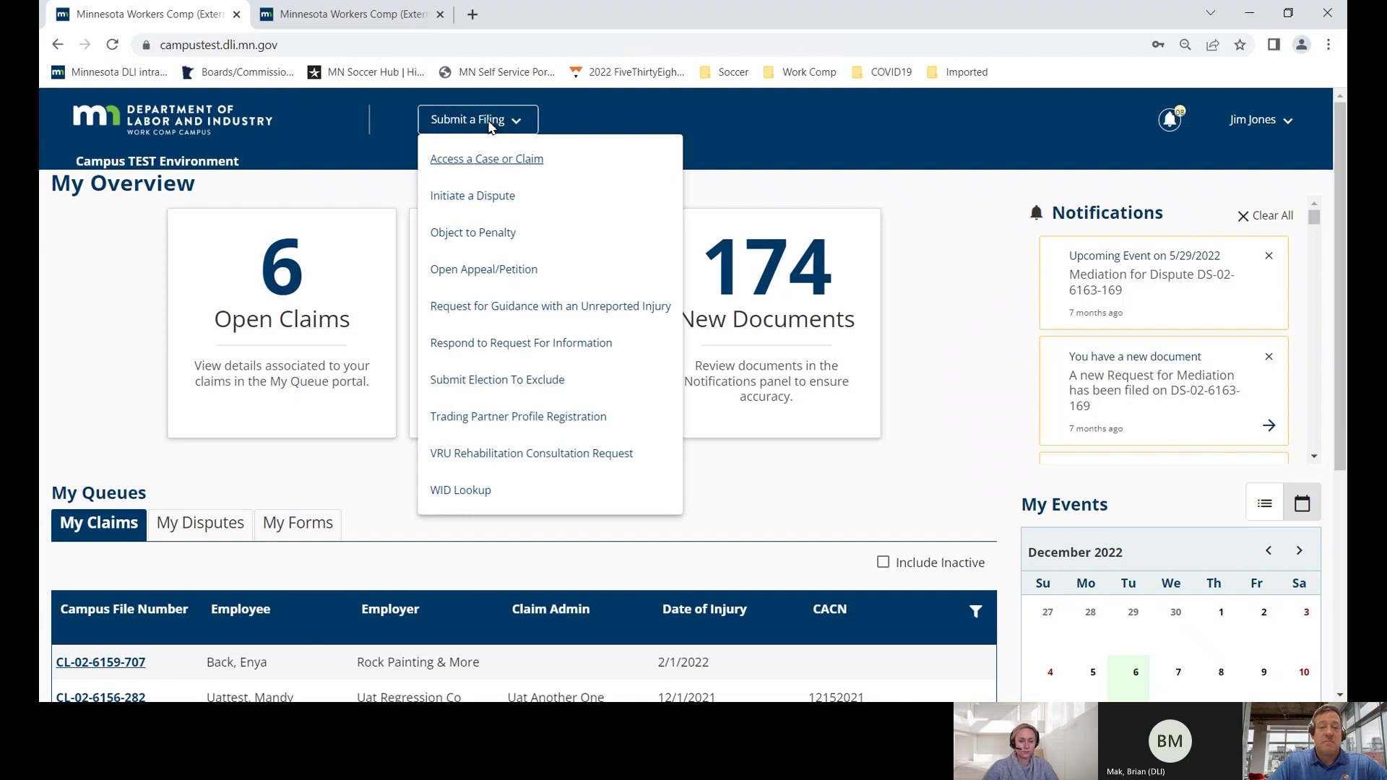
left_click(471, 196)
scroll(466, 221, "down", 2)
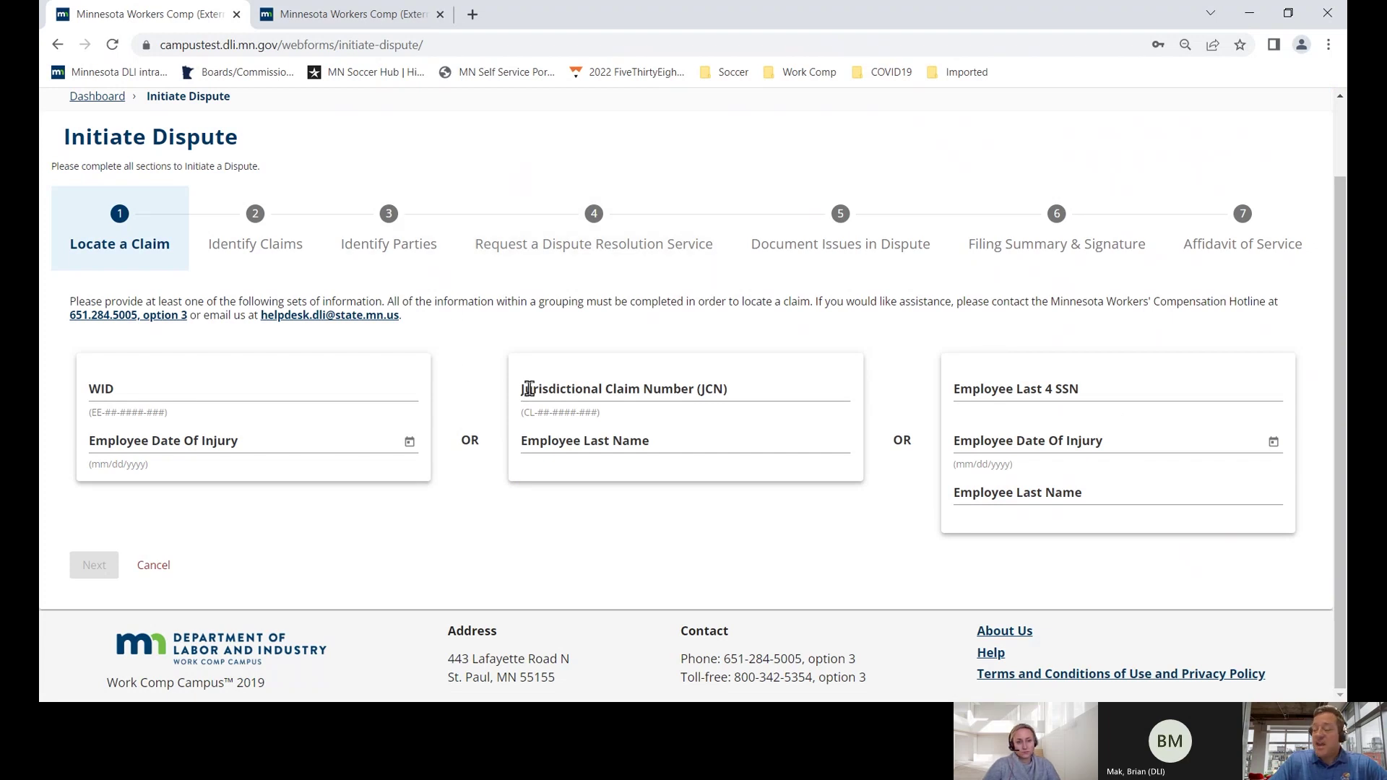
left_click(529, 388)
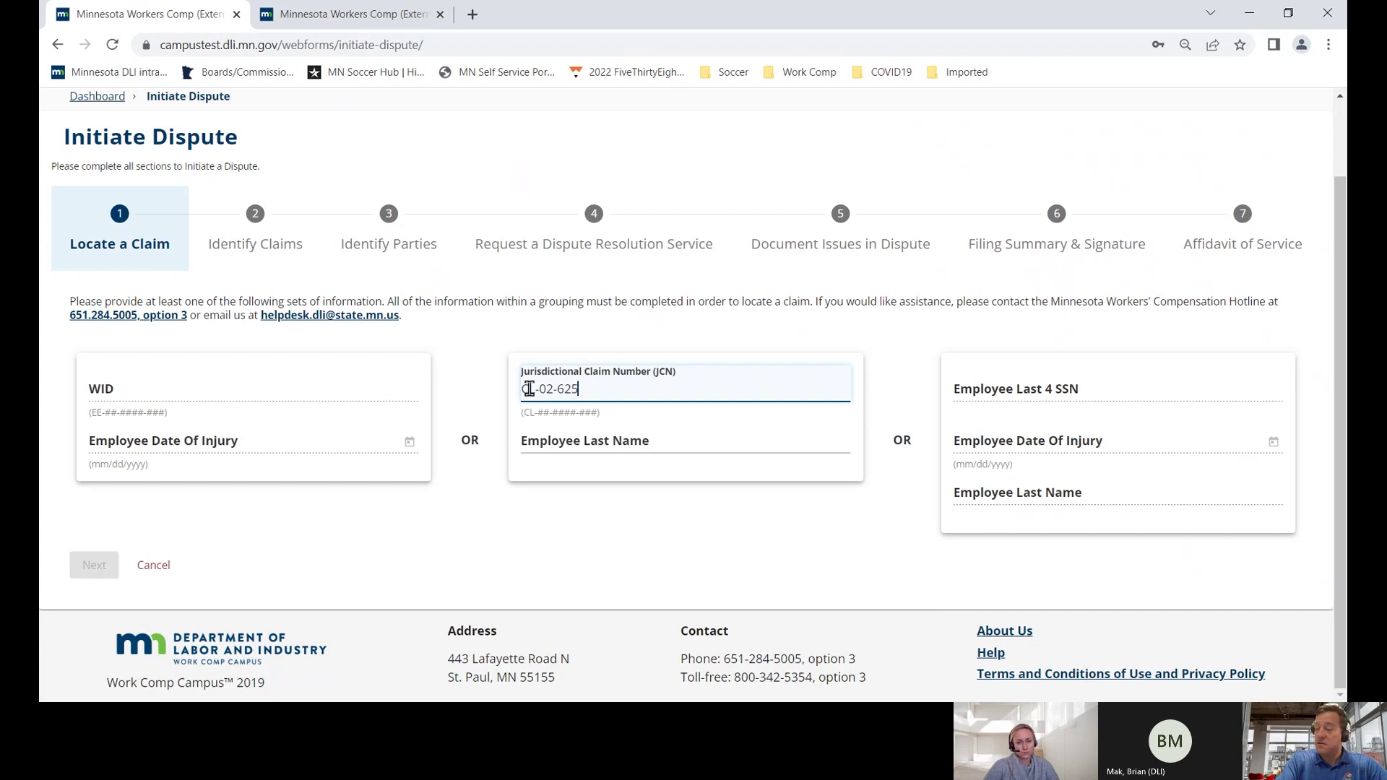
key("Tab")
type("Frederickson")
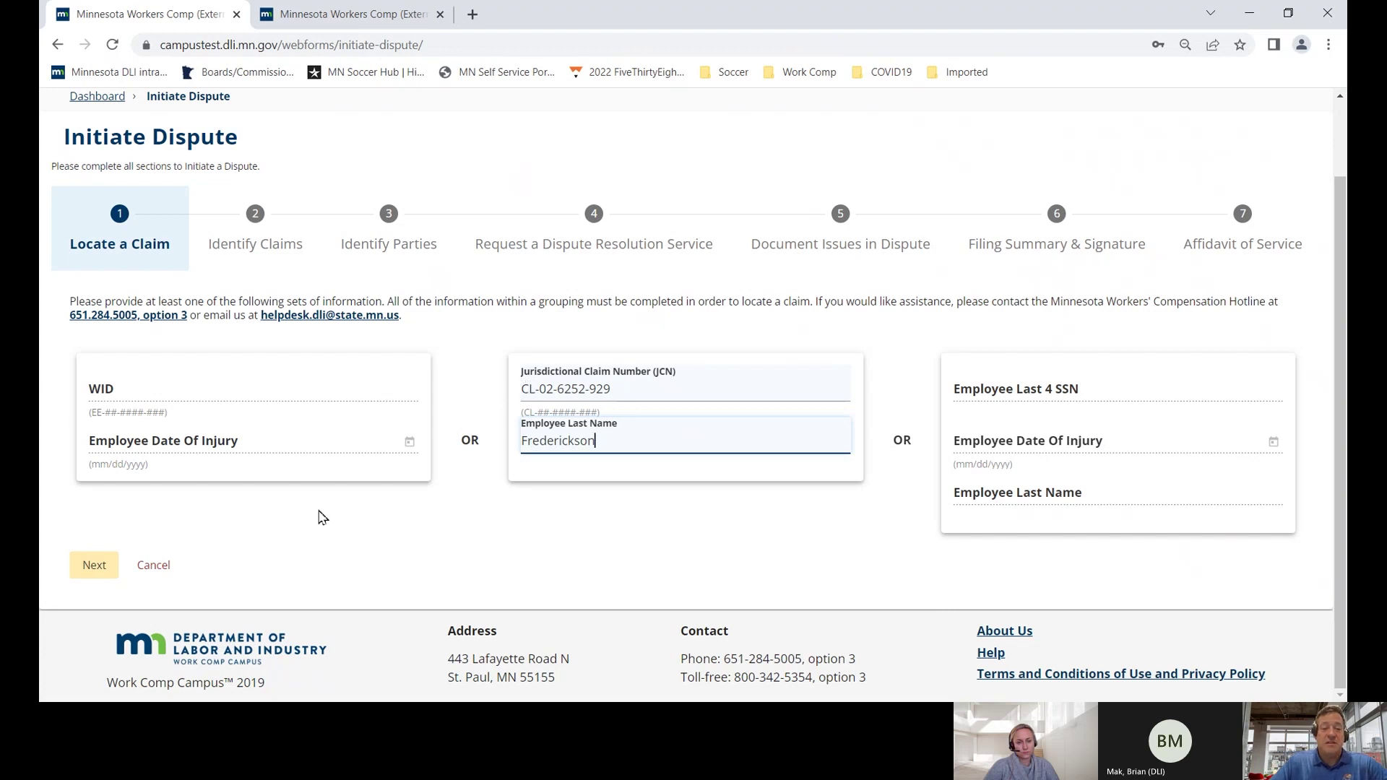
left_click(112, 565)
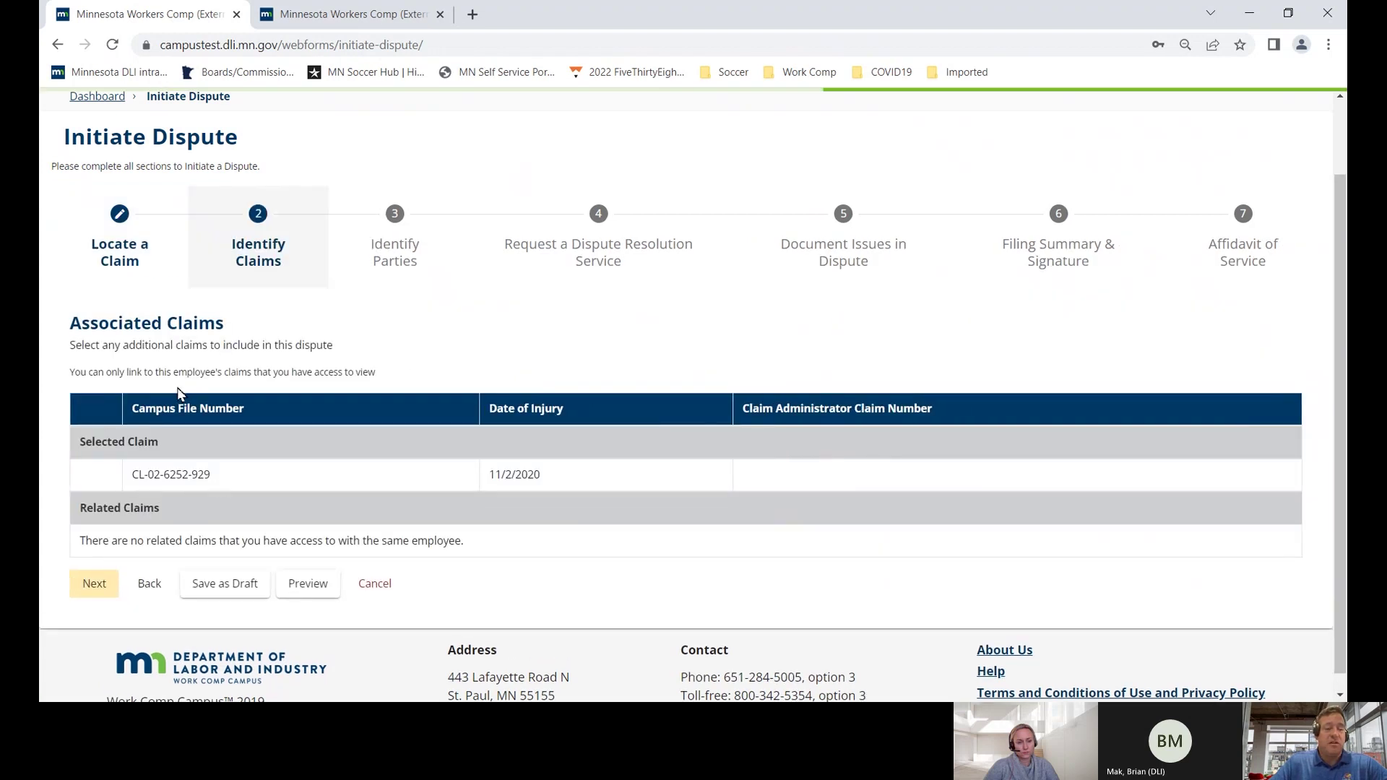
- Confirm the claim's date of injury and continue to Identify Parties
scroll(177, 400, "down", 1)
scroll(177, 400, "down", 1)
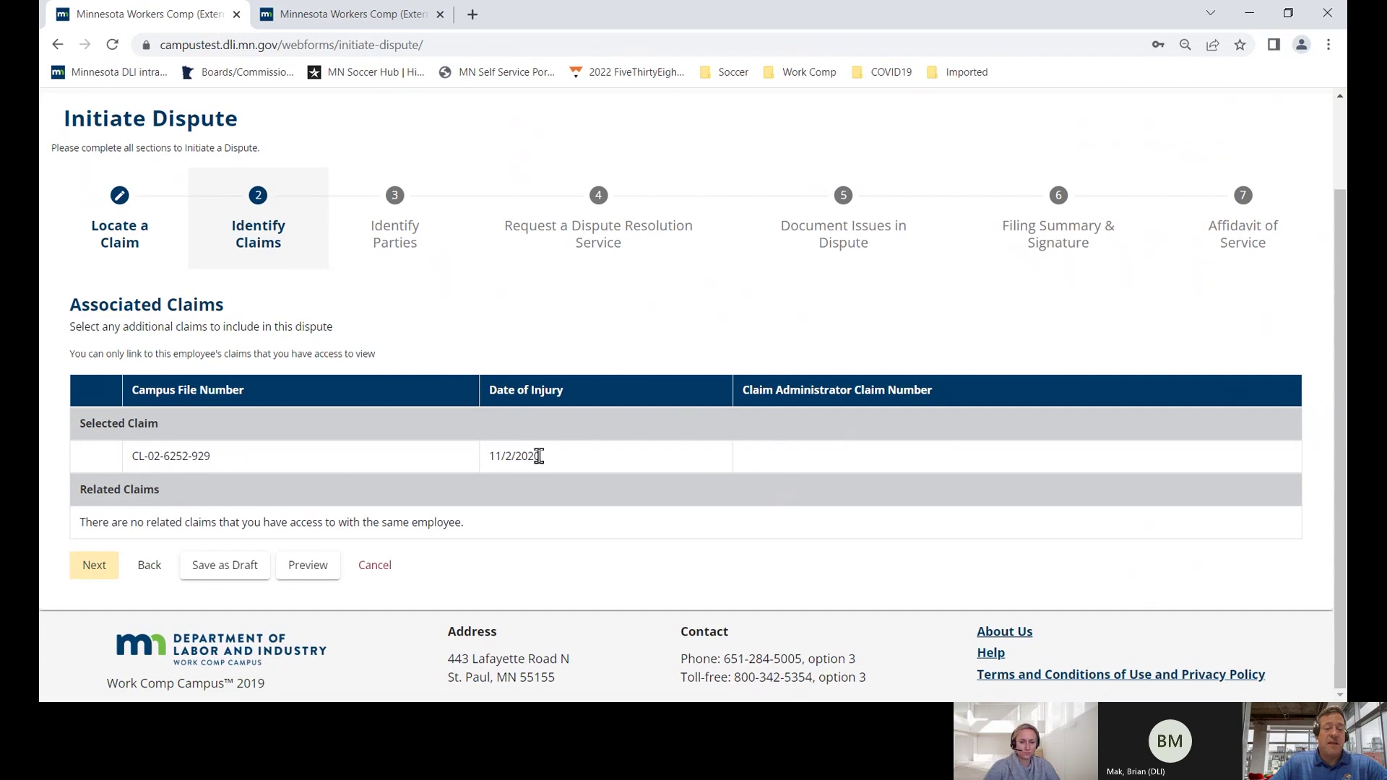
left_click_drag(543, 458, 442, 457)
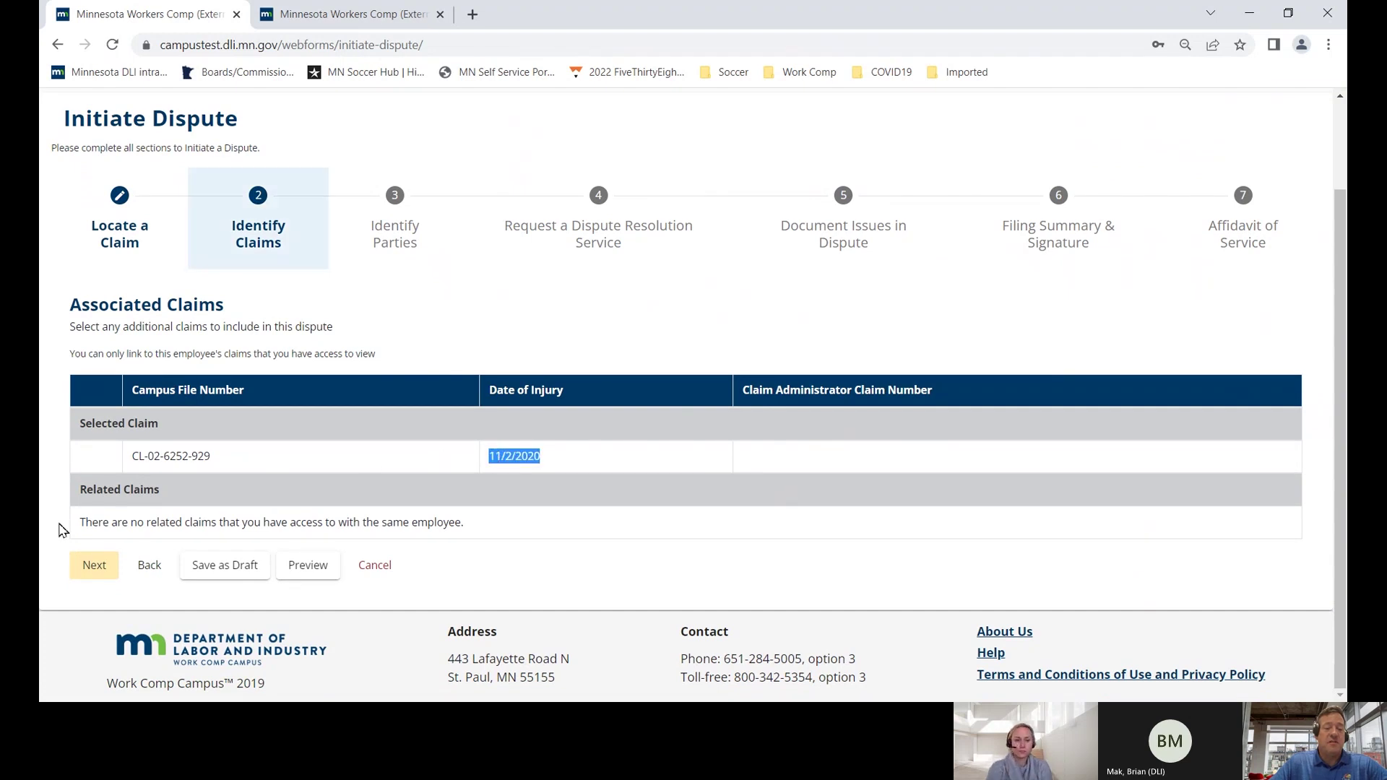
left_click(91, 565)
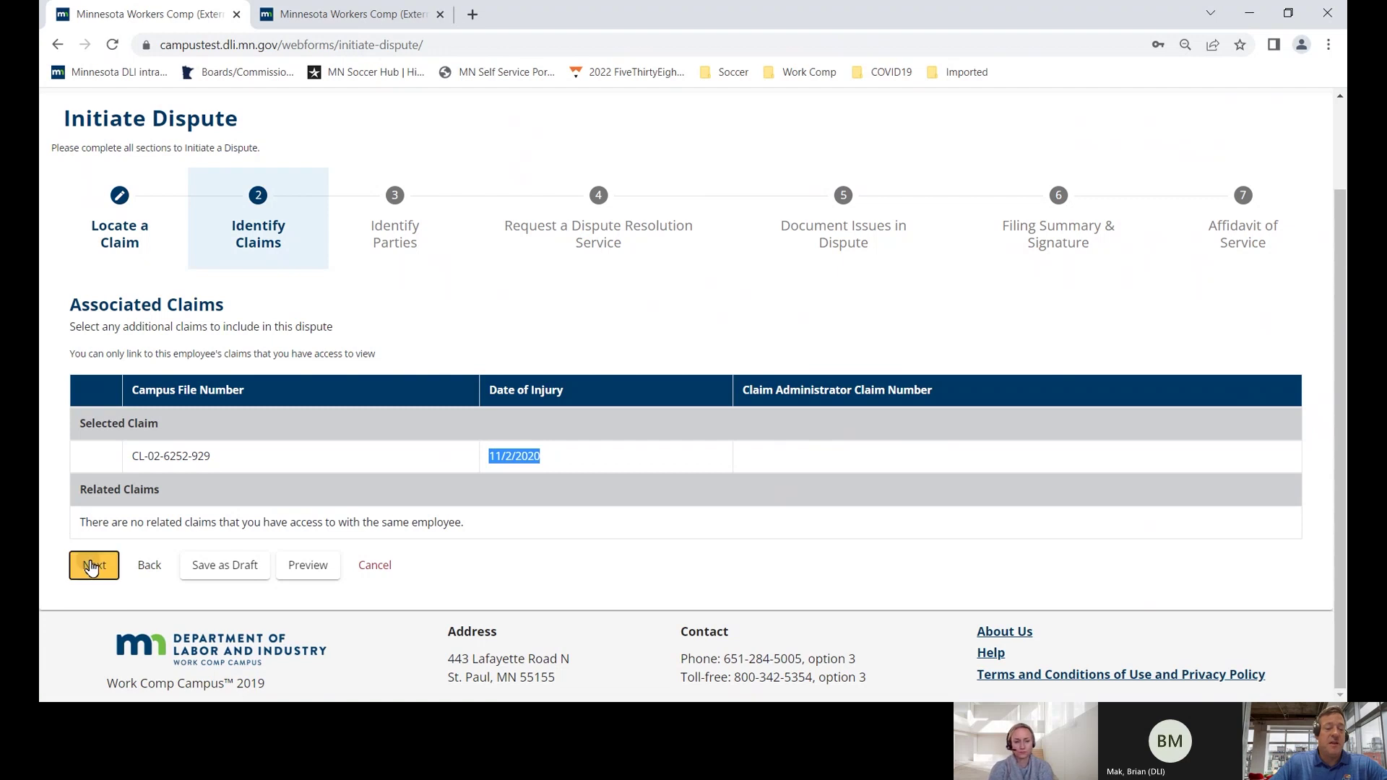
- Represent the employee, include APF, Inc. and AAA Really Big Insurer, and choose Certify this Dispute
left_click(158, 372)
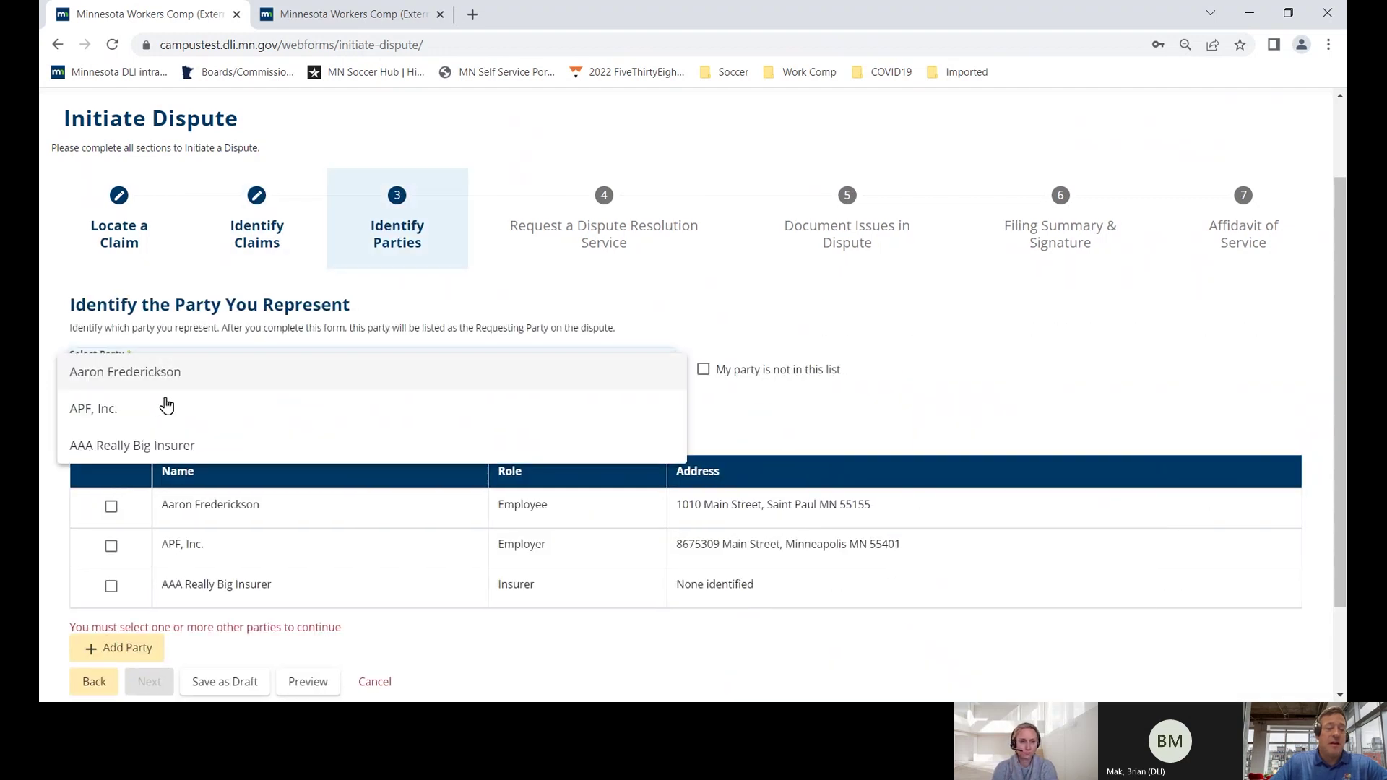
left_click(171, 379)
left_click(111, 506)
left_click(111, 546)
left_click(149, 628)
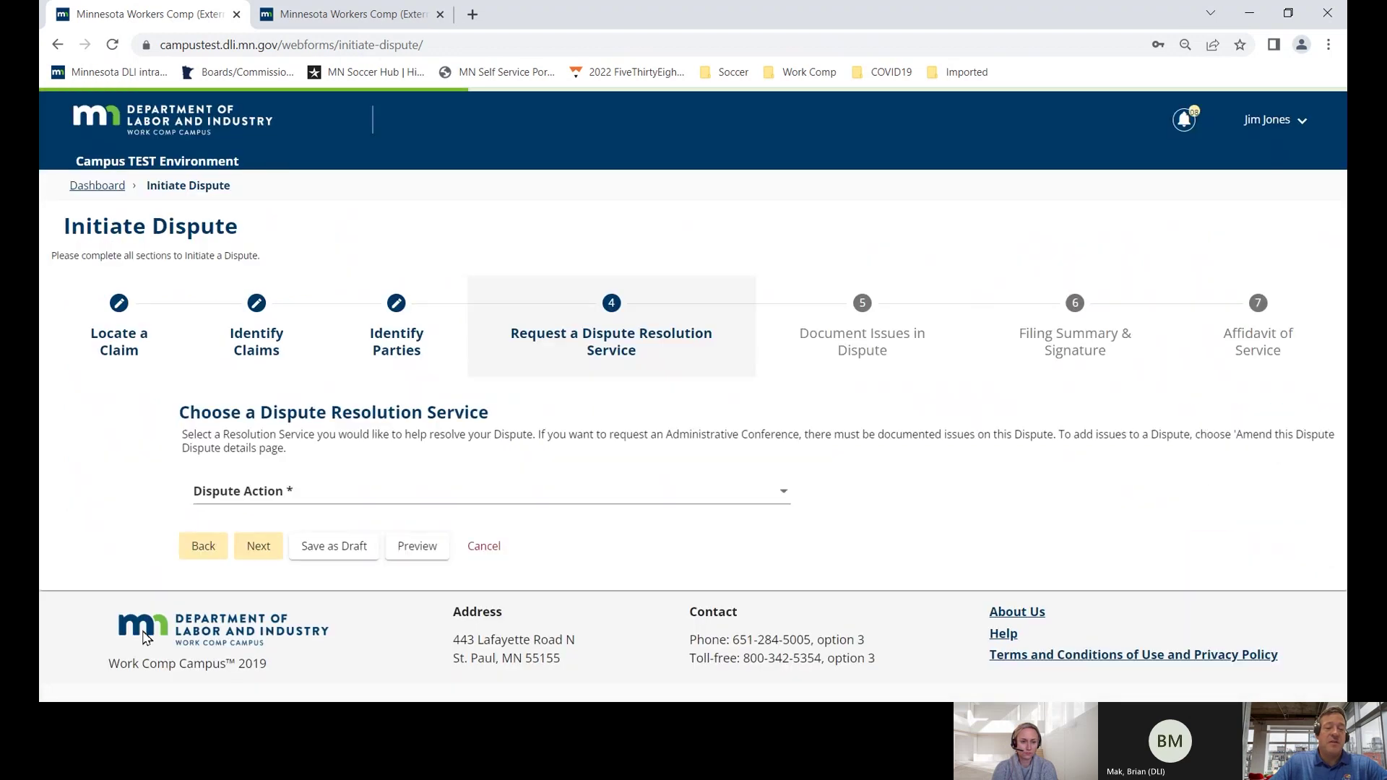
left_click(194, 490)
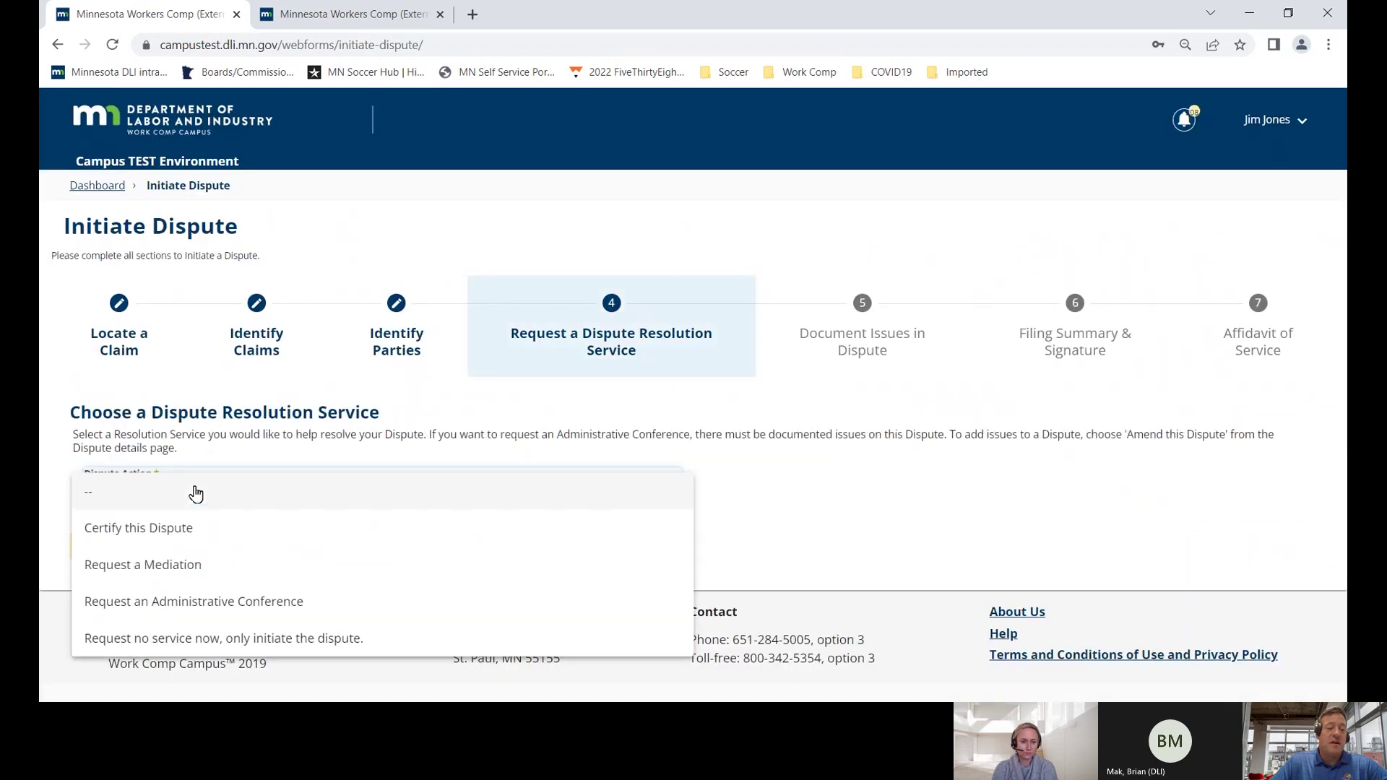
left_click(190, 533)
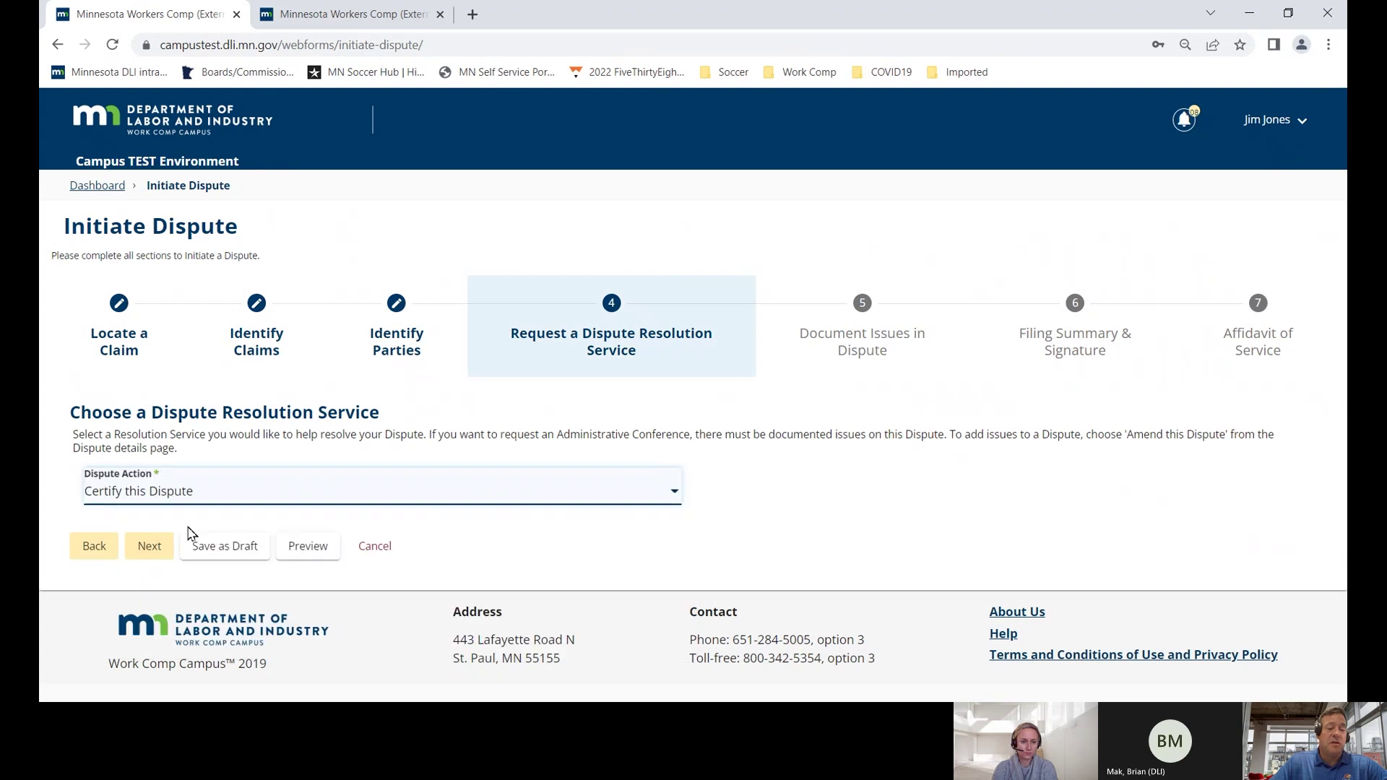
left_click(161, 550)
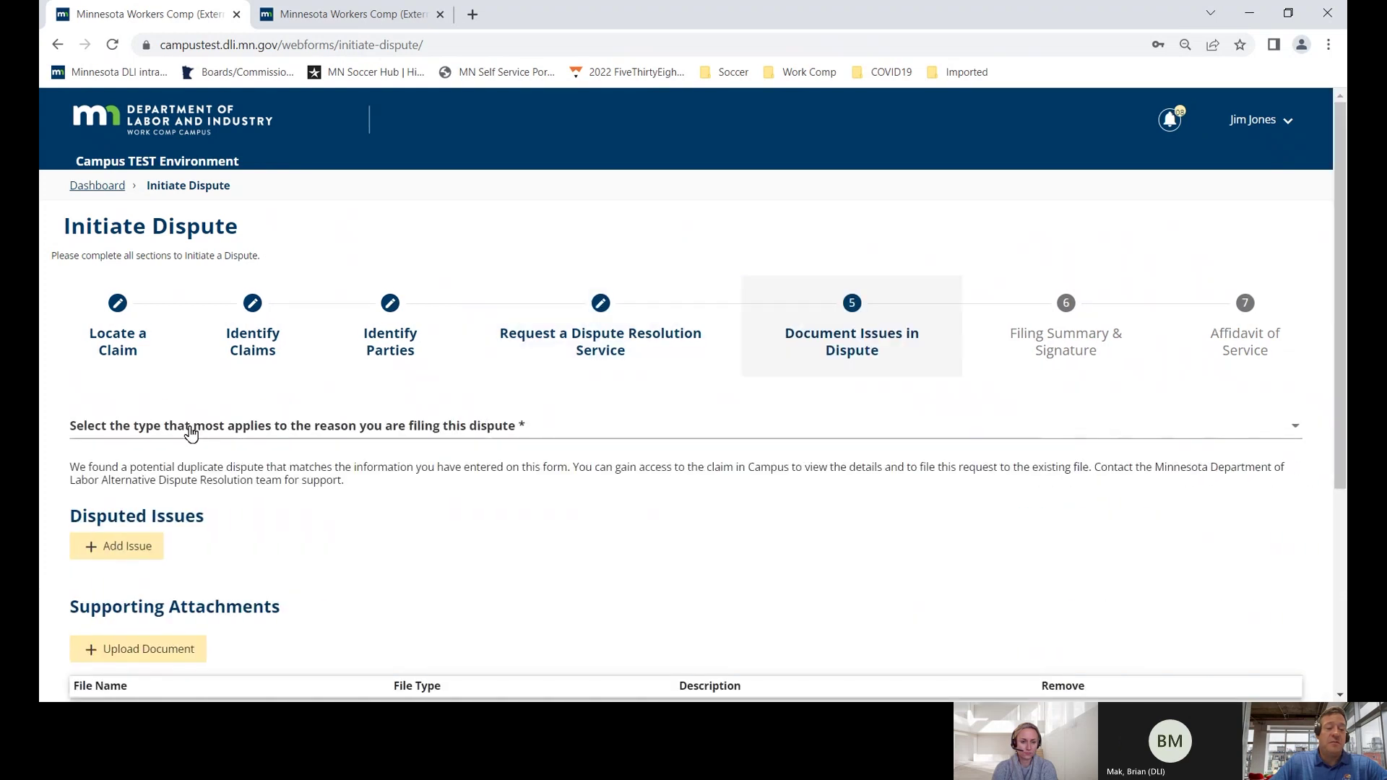
- Add a Rehabilitation disputed issue requesting the Rehab Consultation/Eligibility service
left_click(193, 431)
left_click(160, 500)
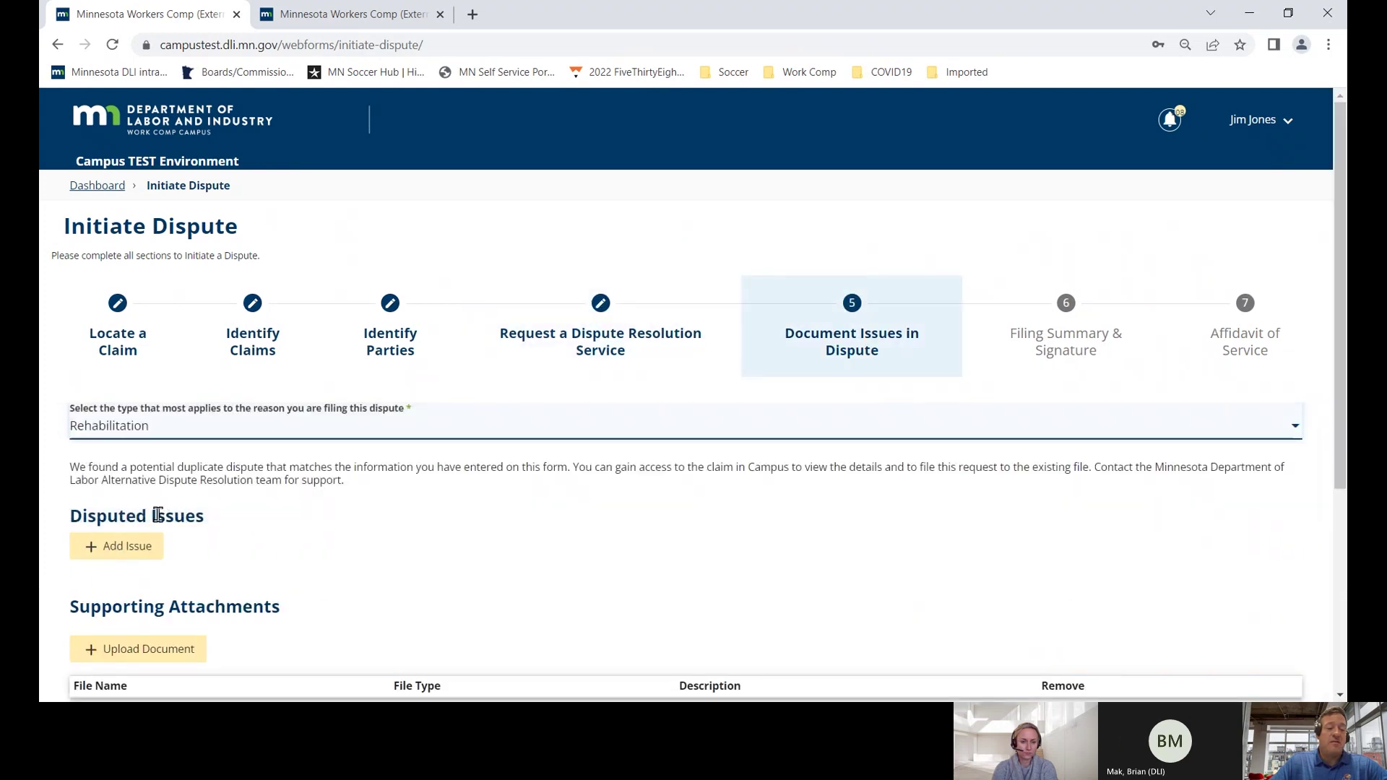
left_click(148, 550)
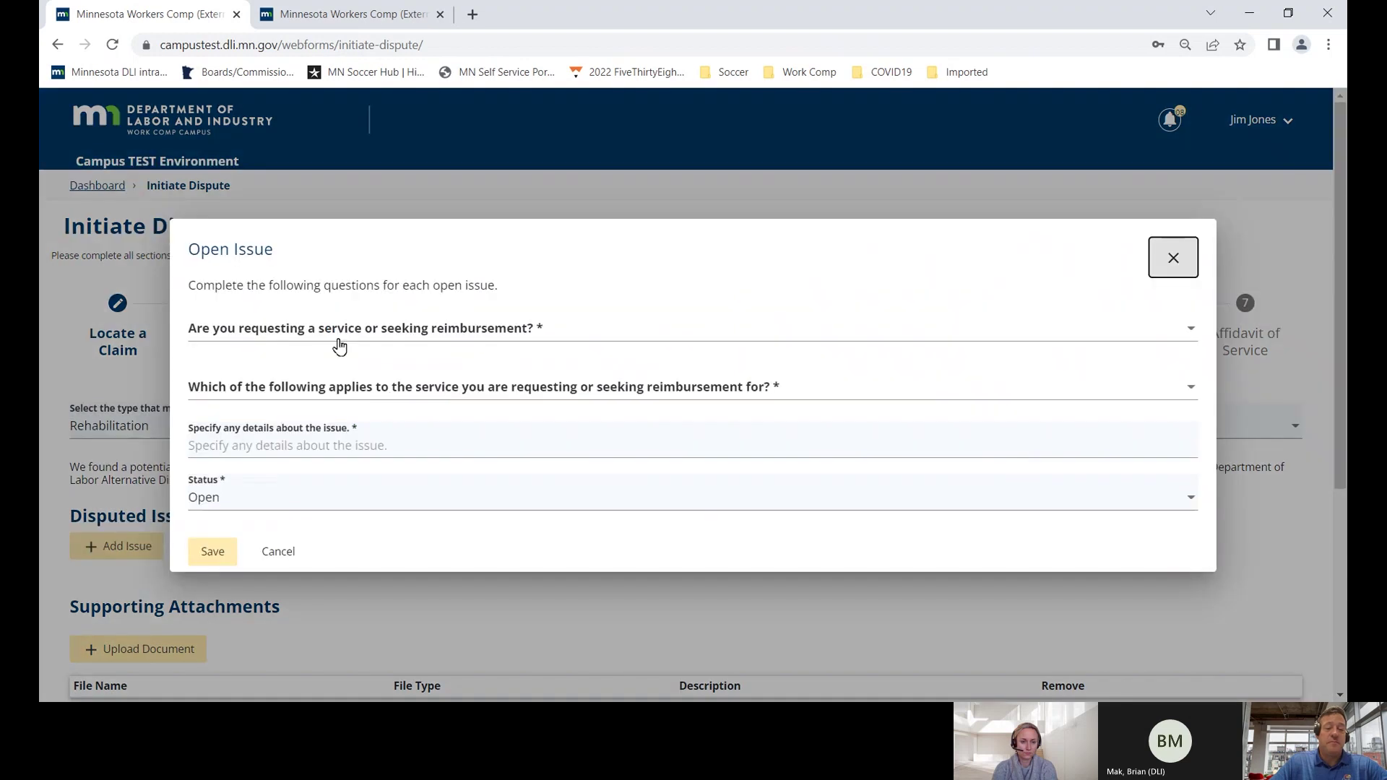
left_click(341, 331)
left_click(317, 367)
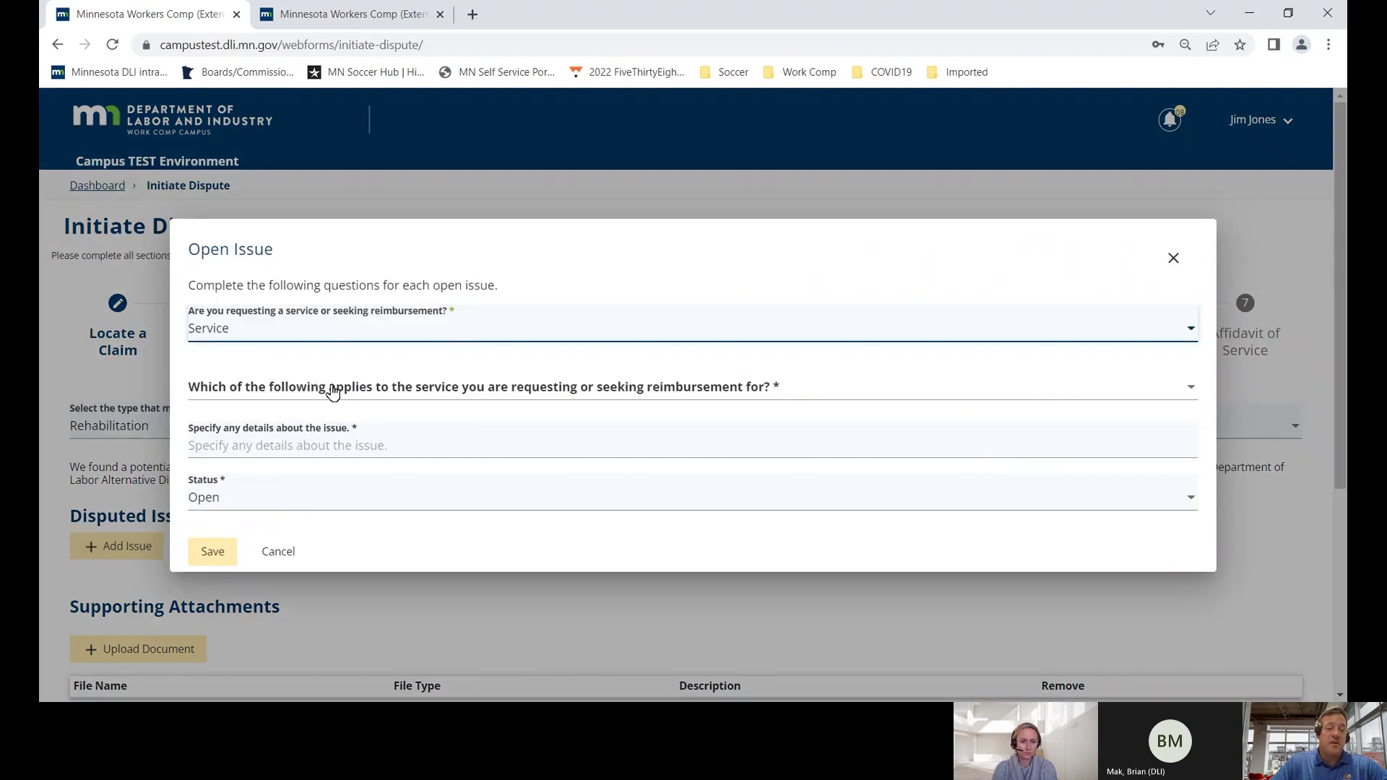
left_click(326, 390)
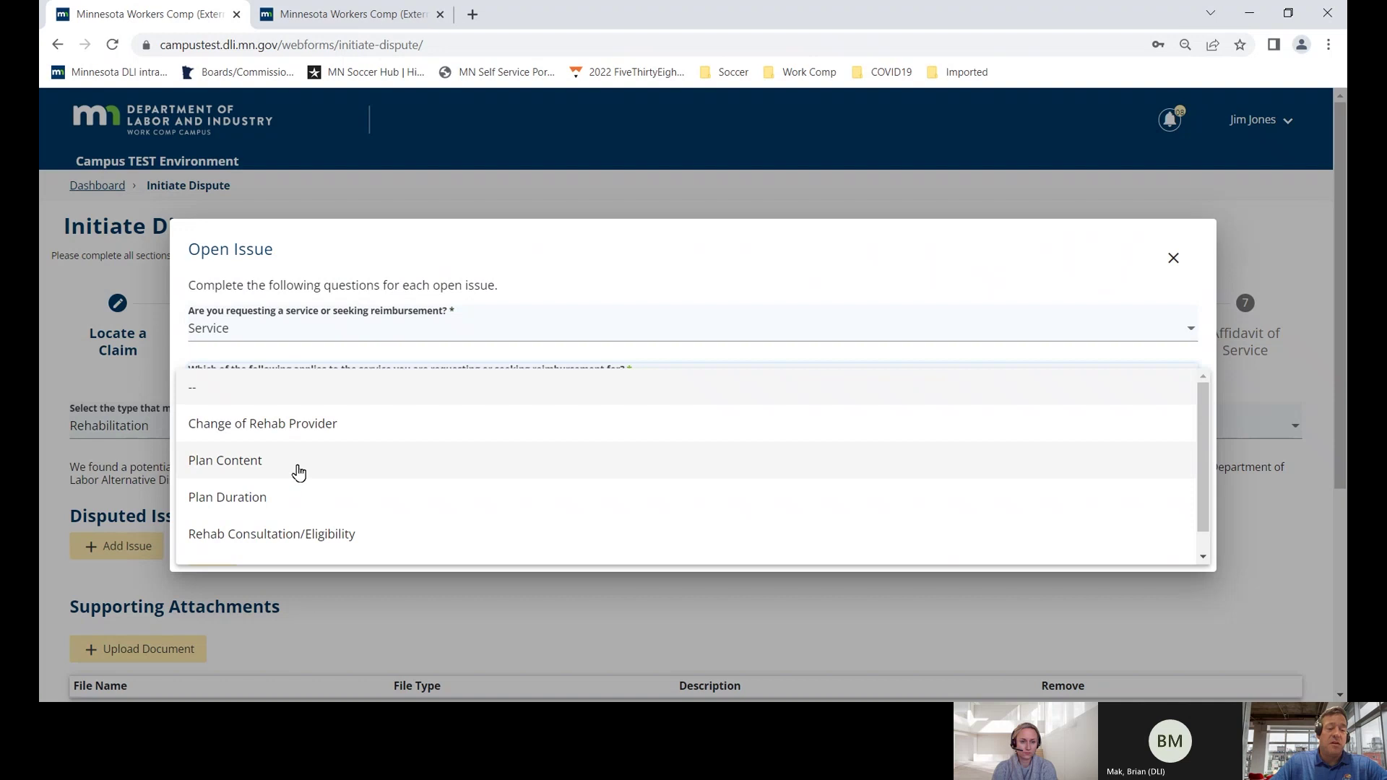
scroll(298, 475, "down", 1)
left_click(293, 504)
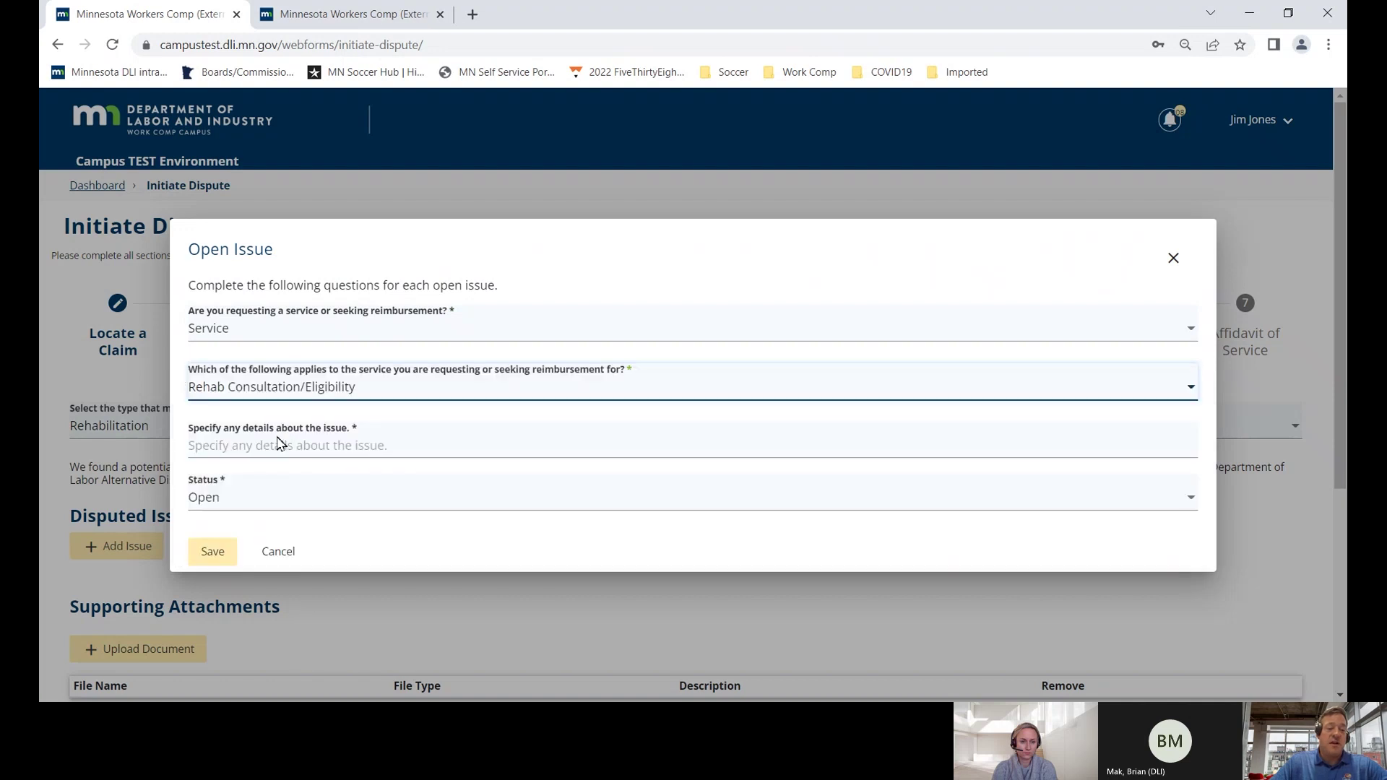
- Describe the employee's need for QRC assistance with the work injury and save the issue
left_click(278, 443)
type("EE needs assistance of")
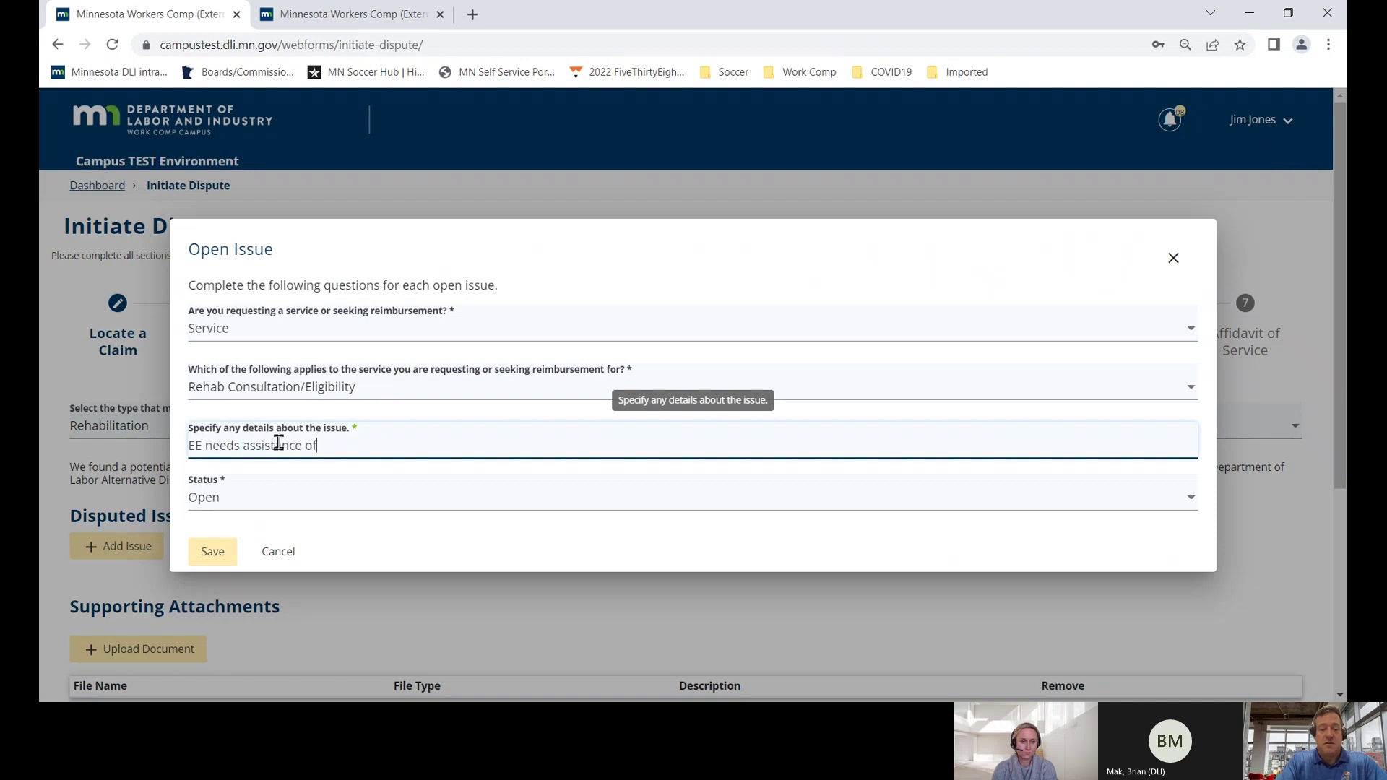
type(" a QRC.  Continues to")
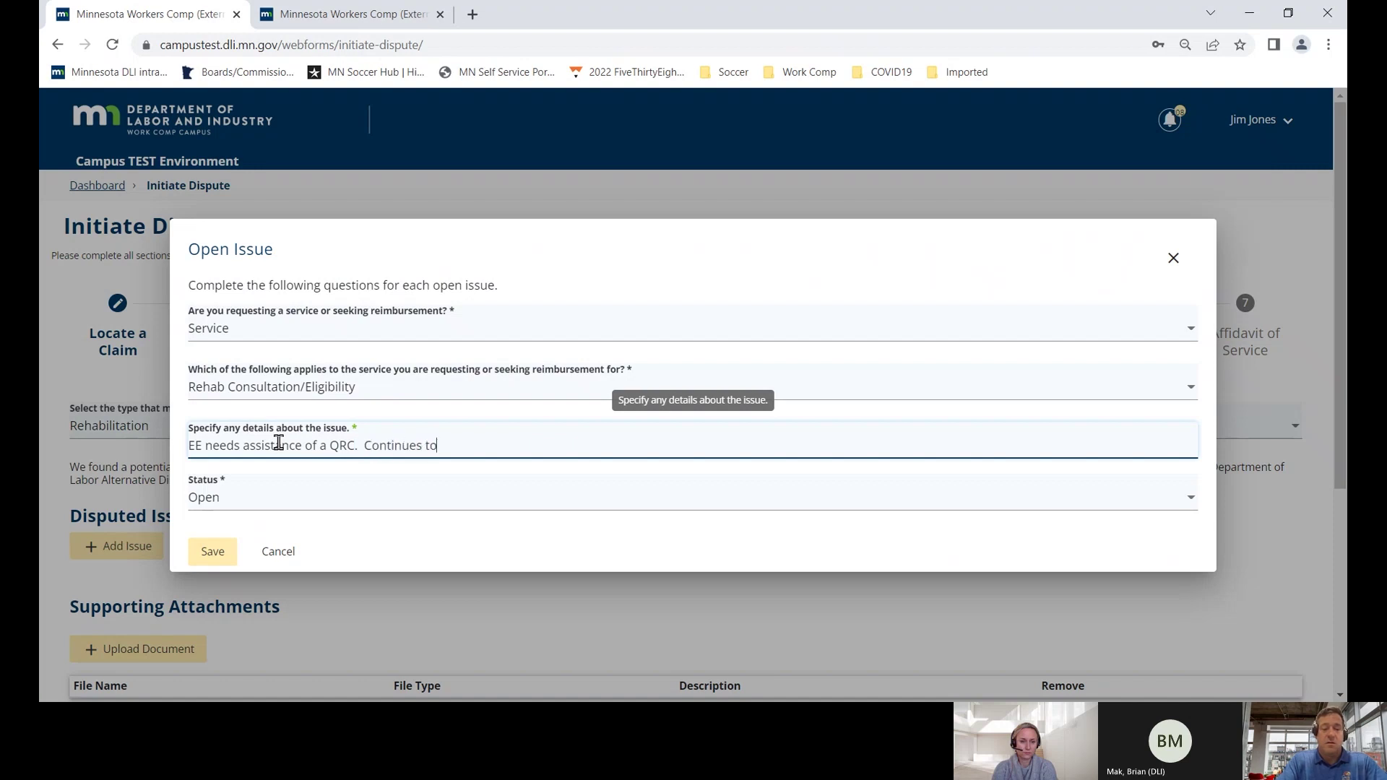
type("he work injury.")
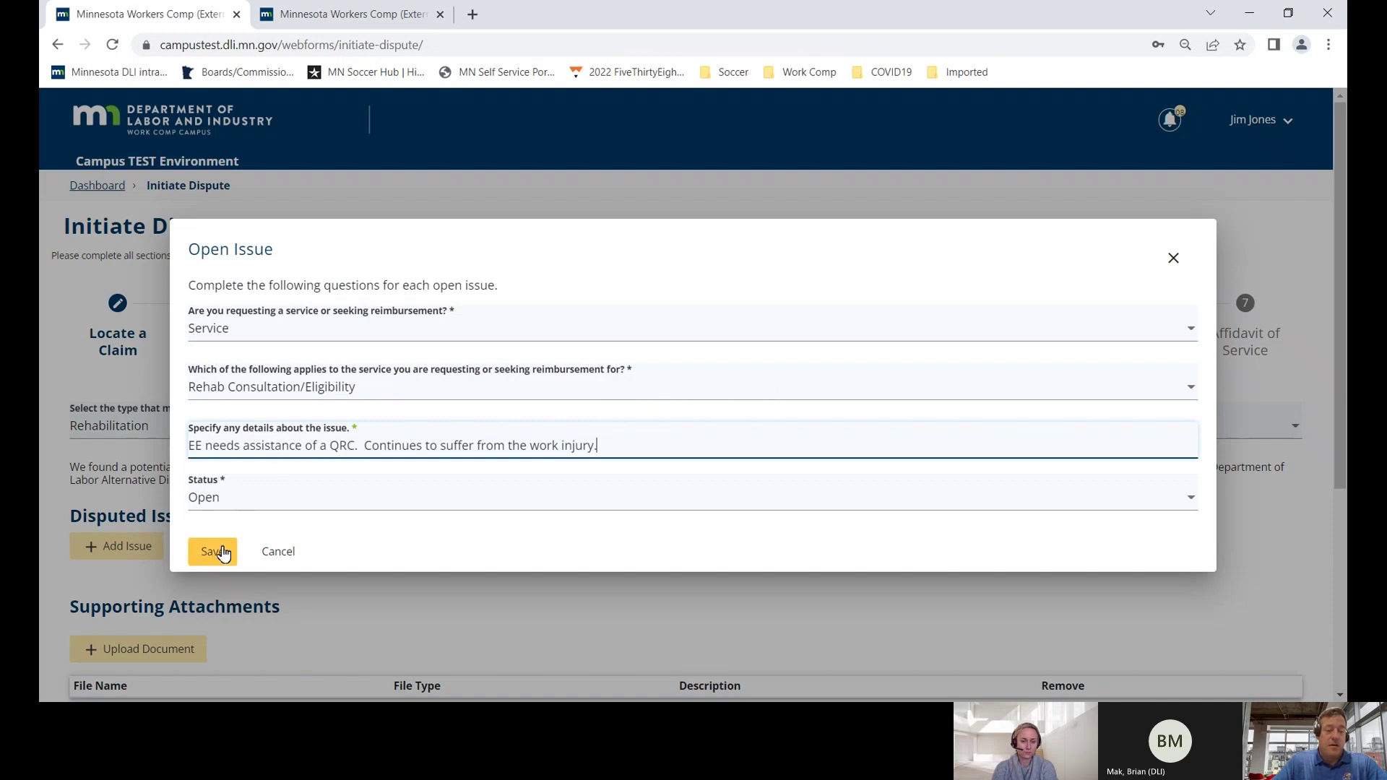
left_click(213, 551)
scroll(228, 546, "down", 4)
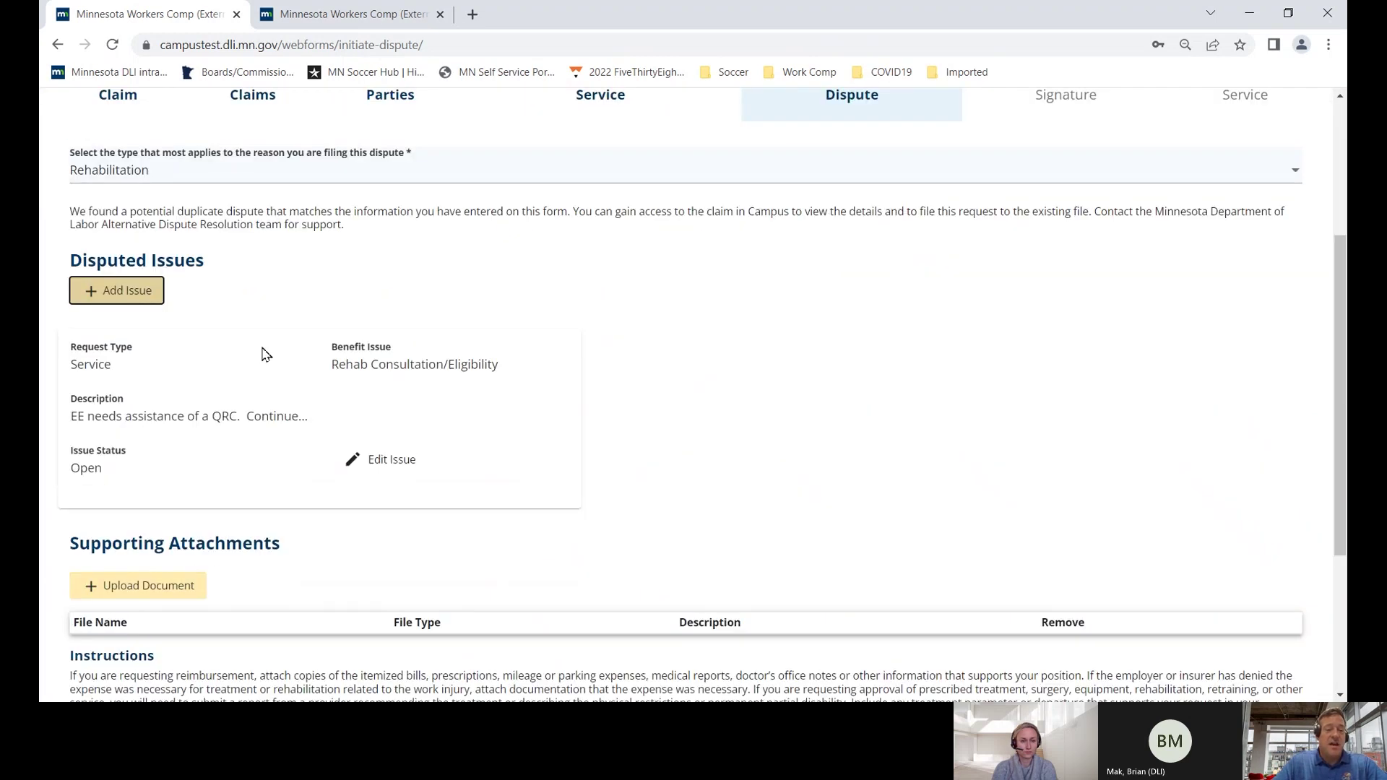
- Attach the test PDF as a 106 Conference document, described as a medical record from the doctor
scroll(260, 349, "down", 2)
left_click(194, 417)
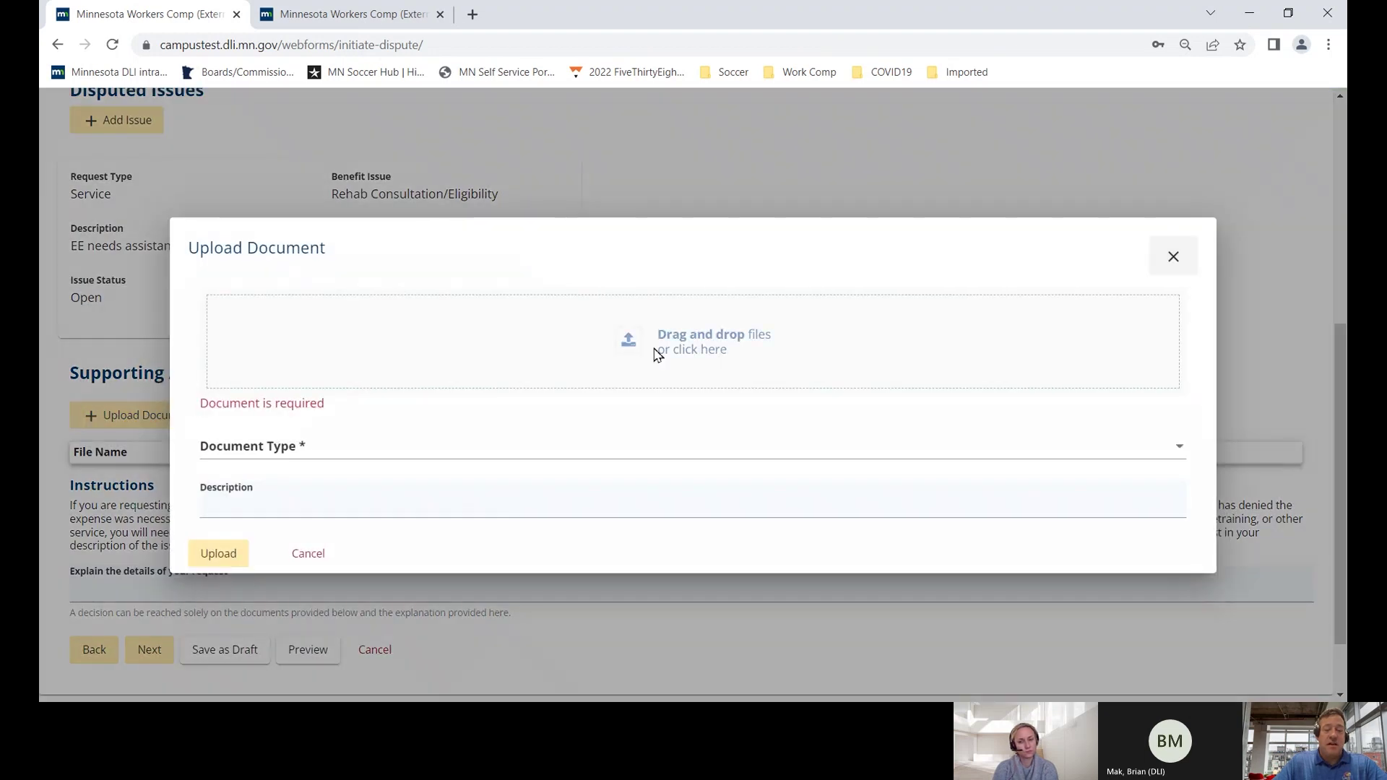
left_click(658, 354)
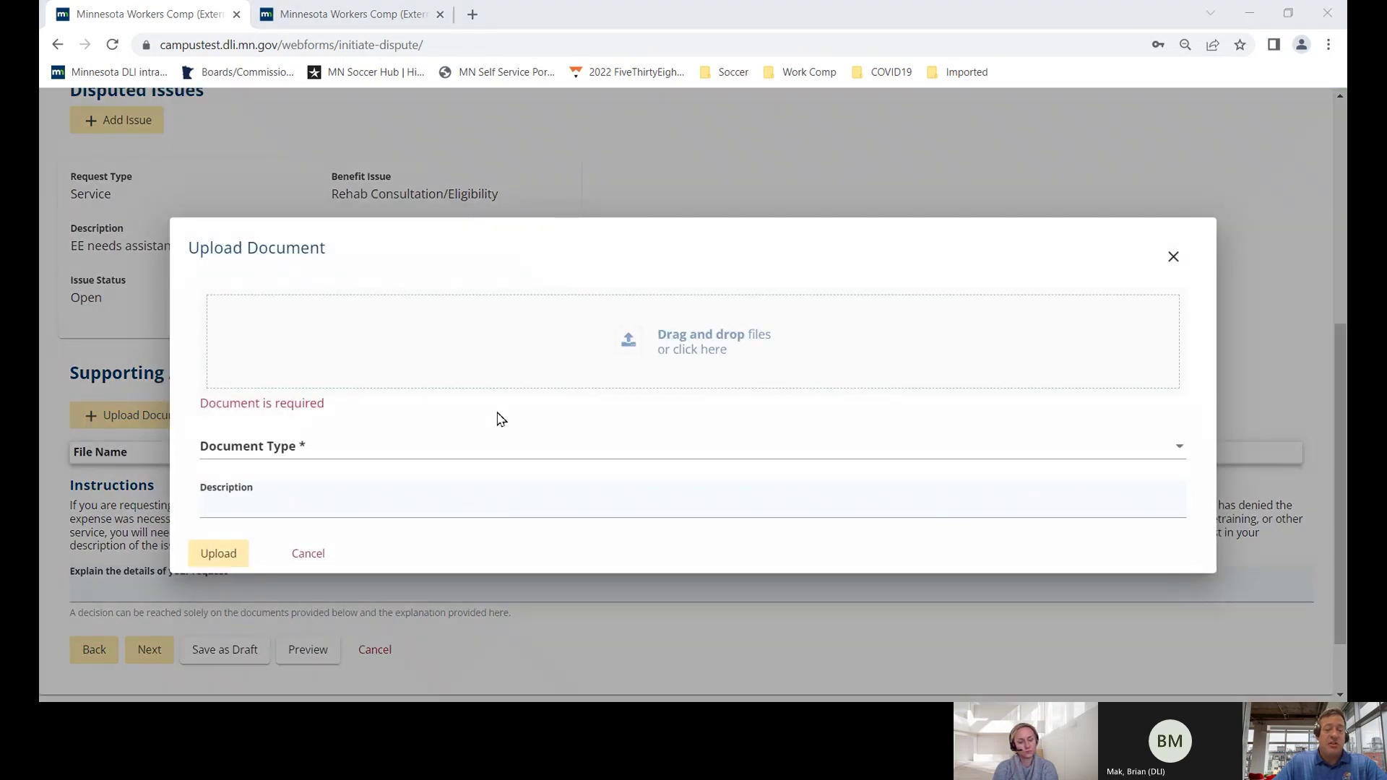
double_click(262, 259)
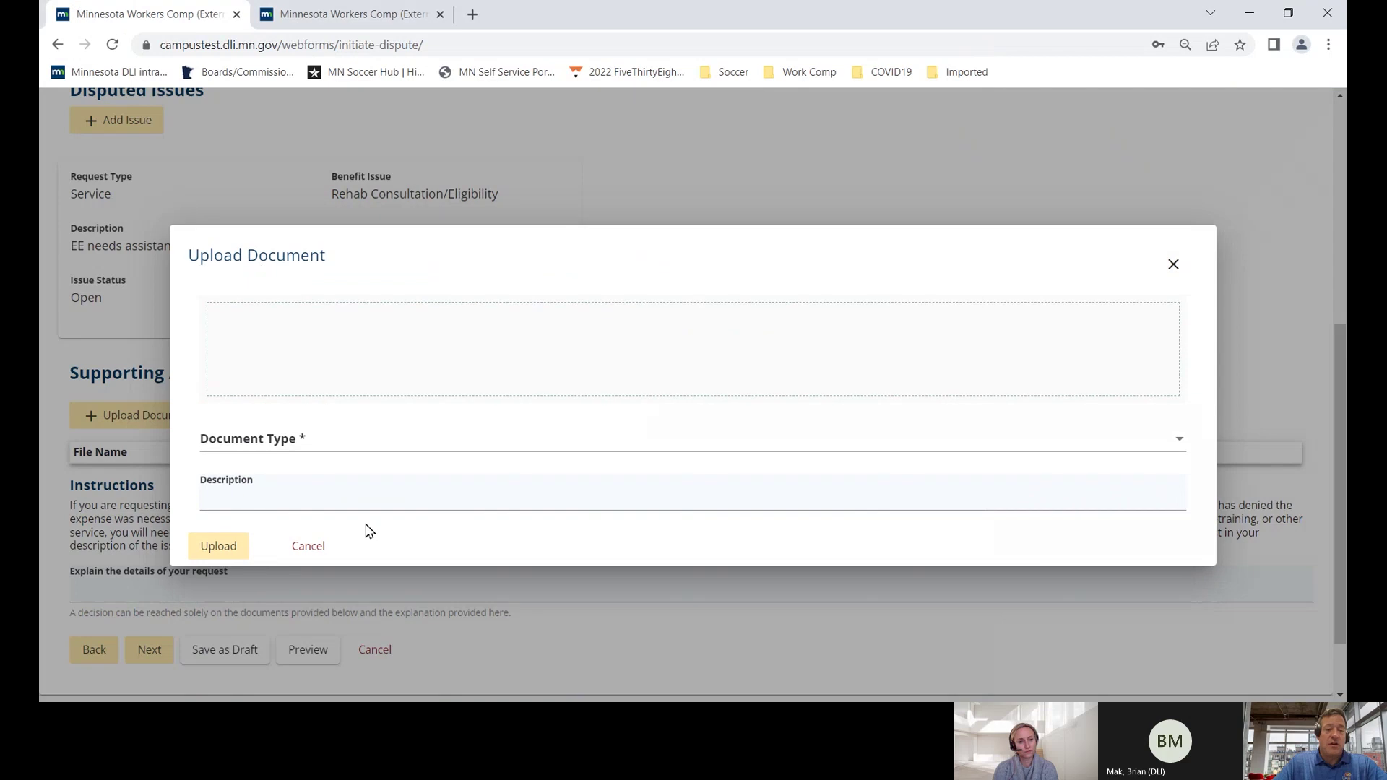
left_click(313, 453)
left_click(279, 475)
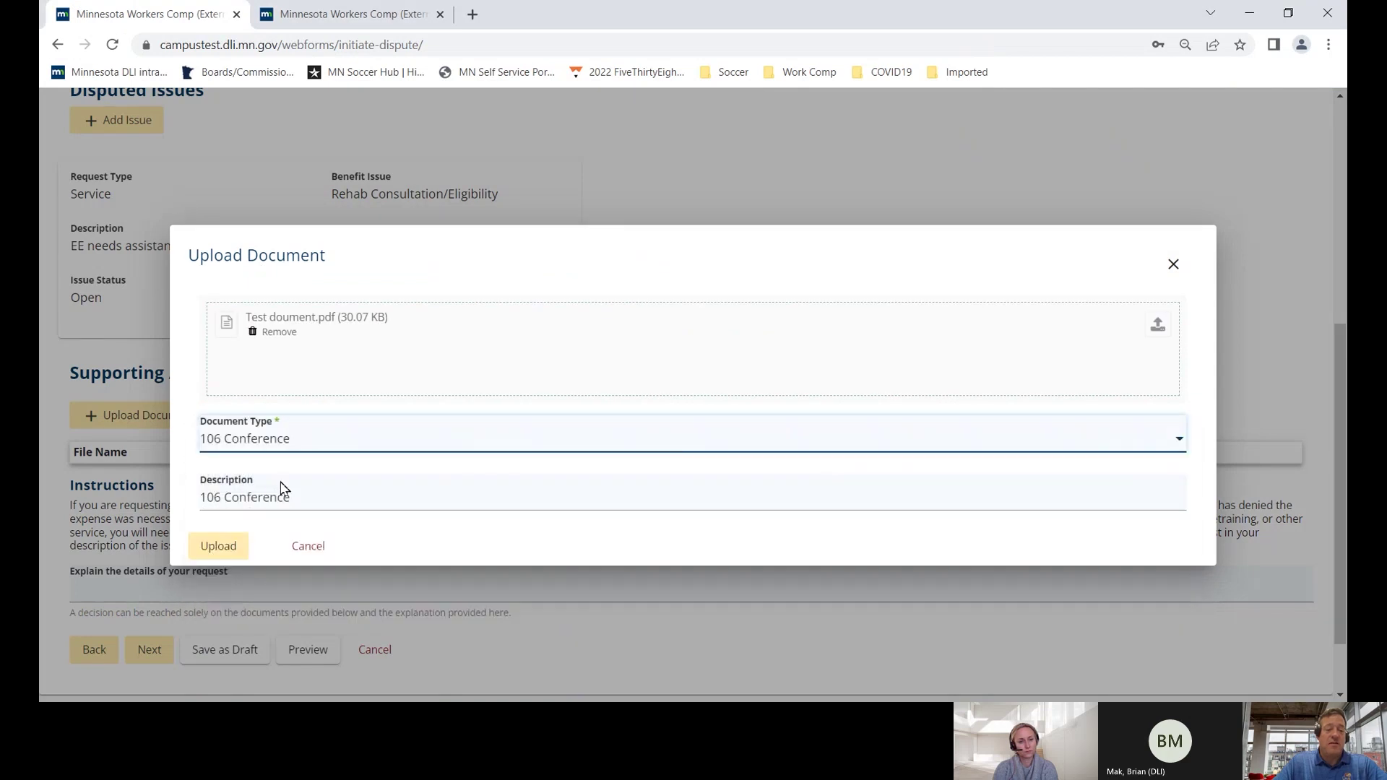
triple_click(208, 499)
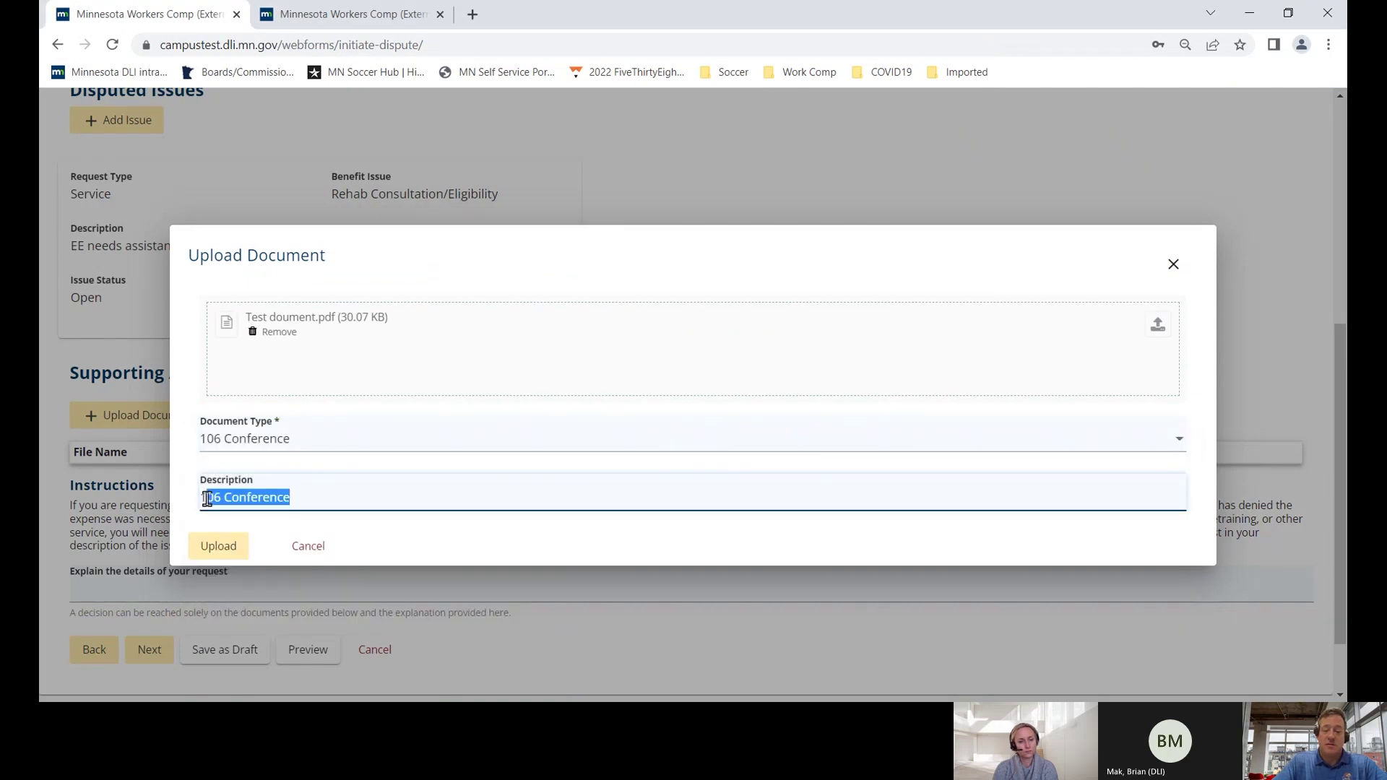
key("BackSpace")
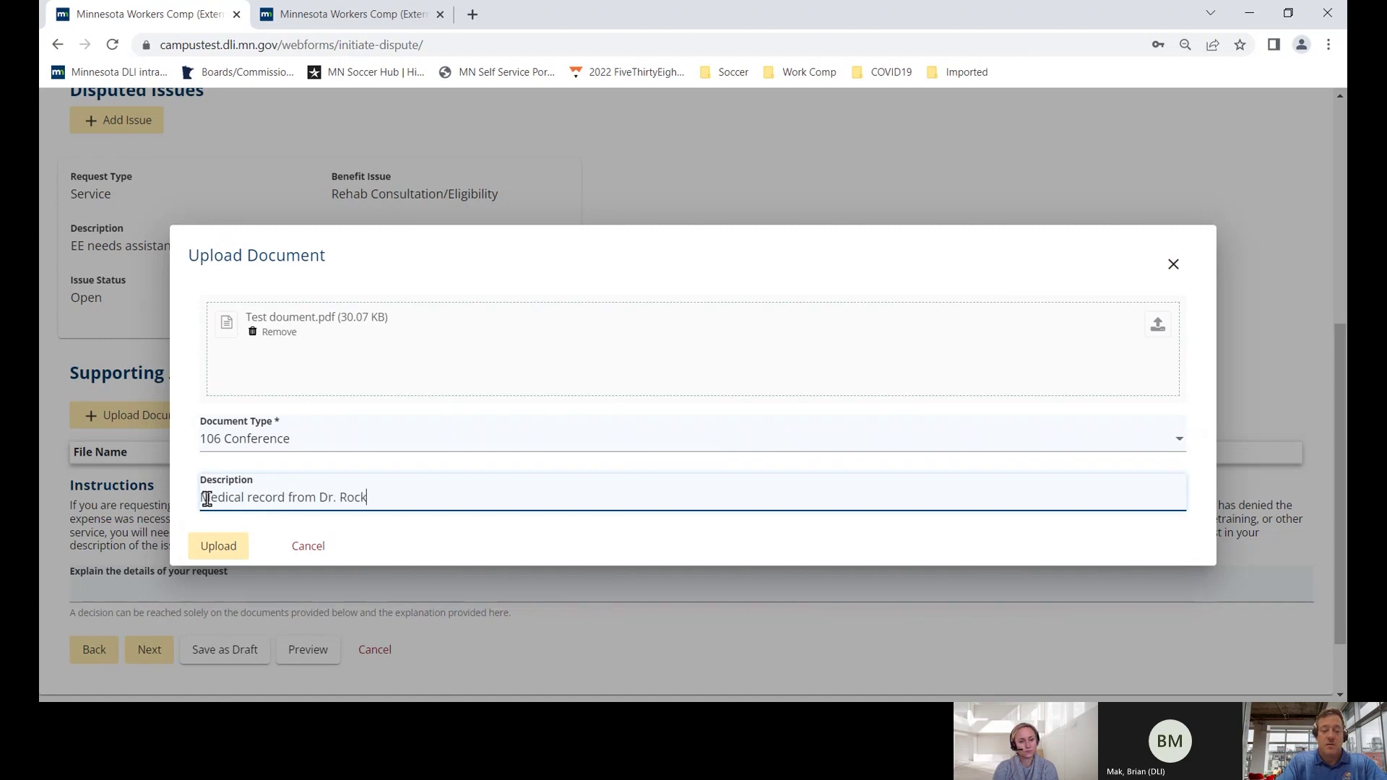
type("Medical record from Dr. Rockstar.")
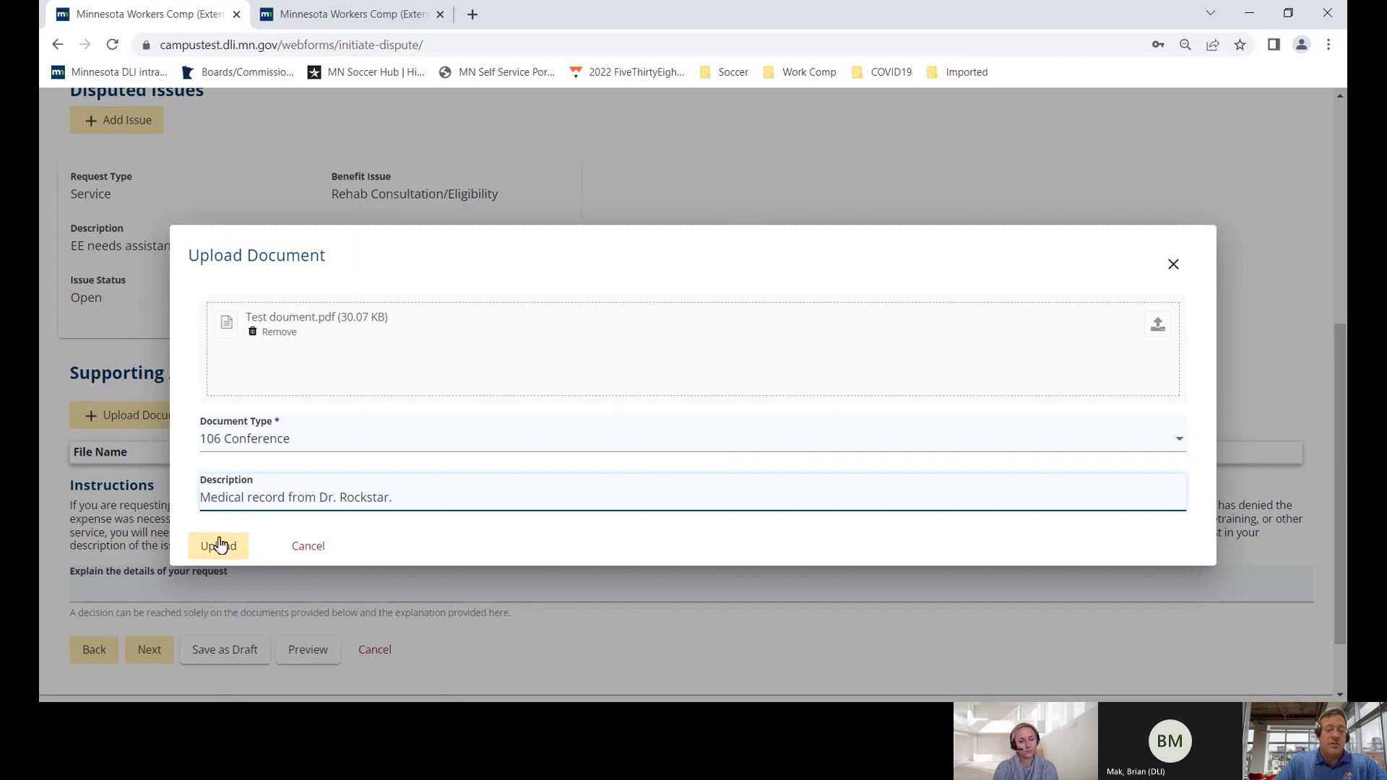
left_click(212, 549)
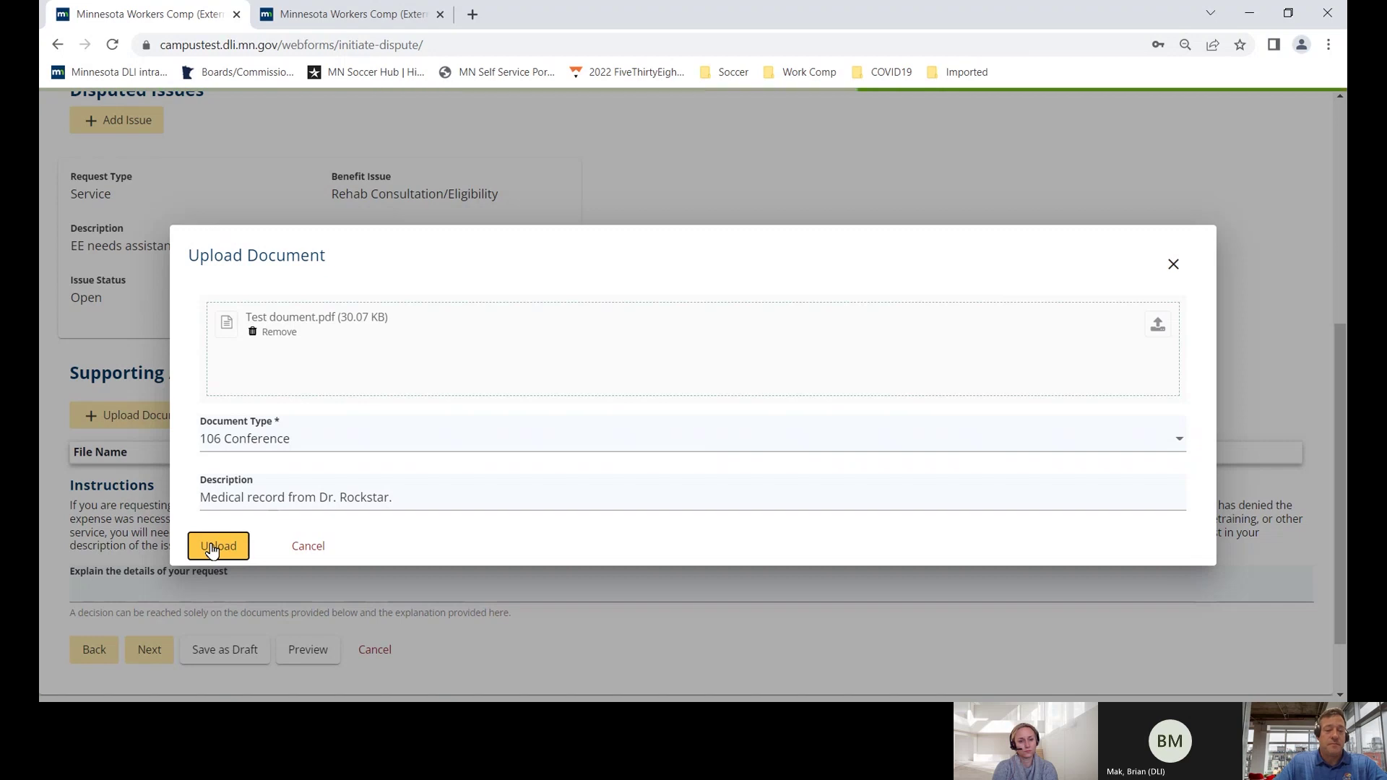
- Enter the request details with the contact's name and phone number, then continue to Filing Summary
scroll(181, 538, "down", 2)
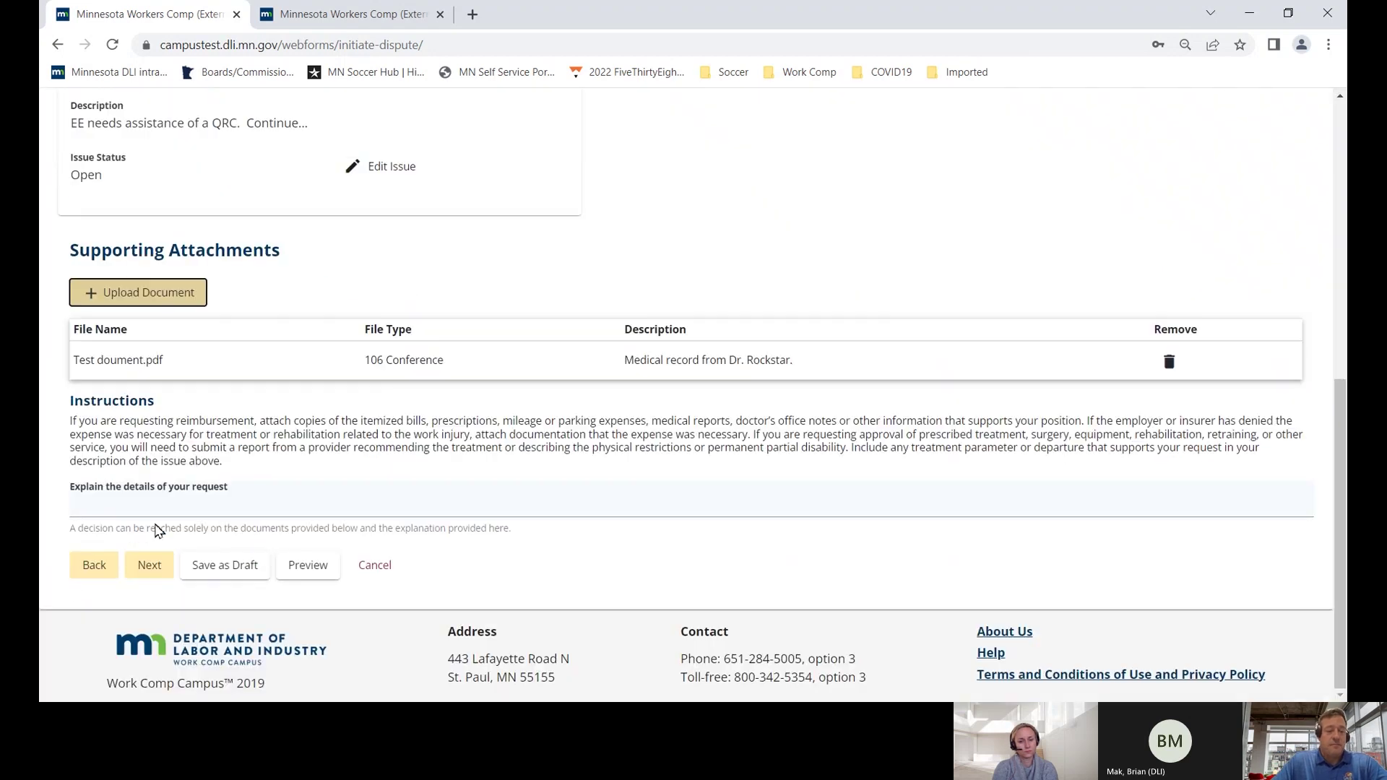
left_click(145, 512)
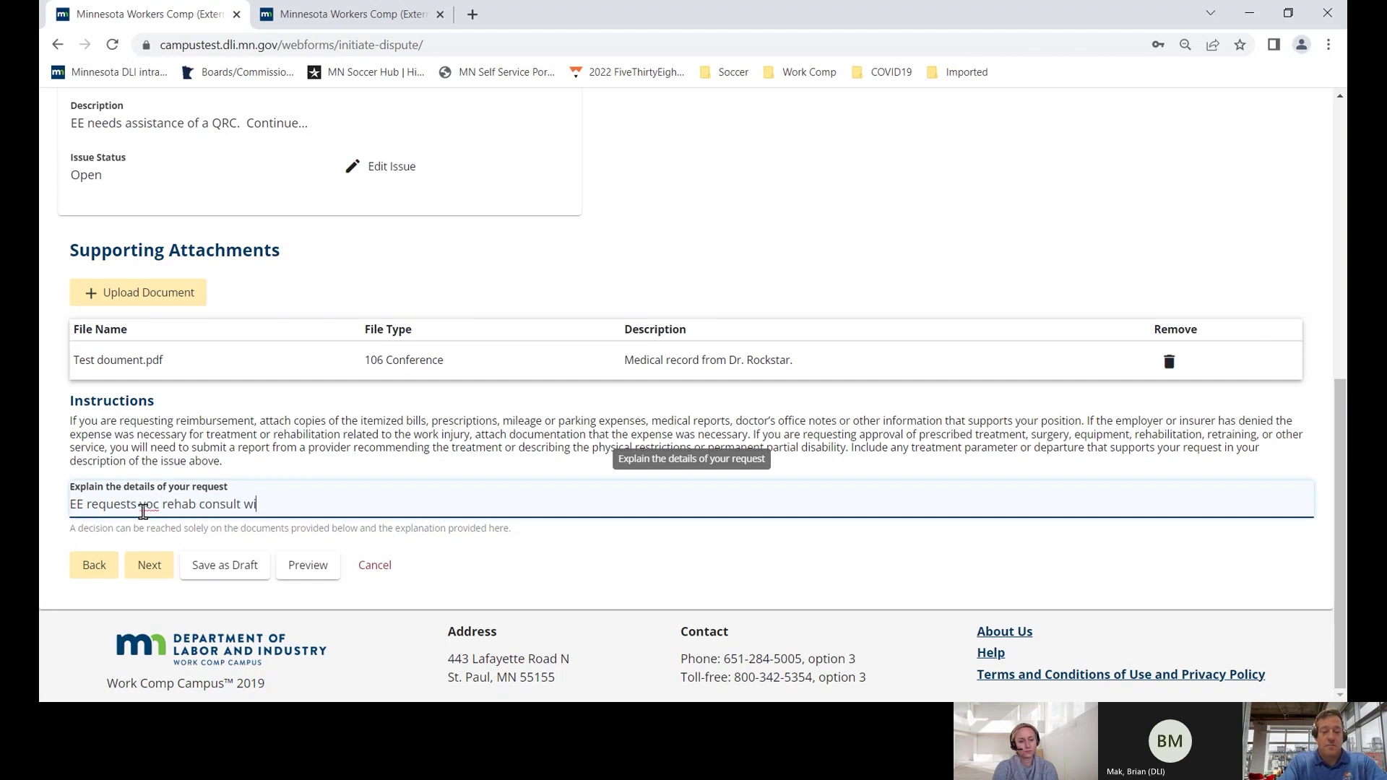
type("RC.  Joe Smith 612-555-555")
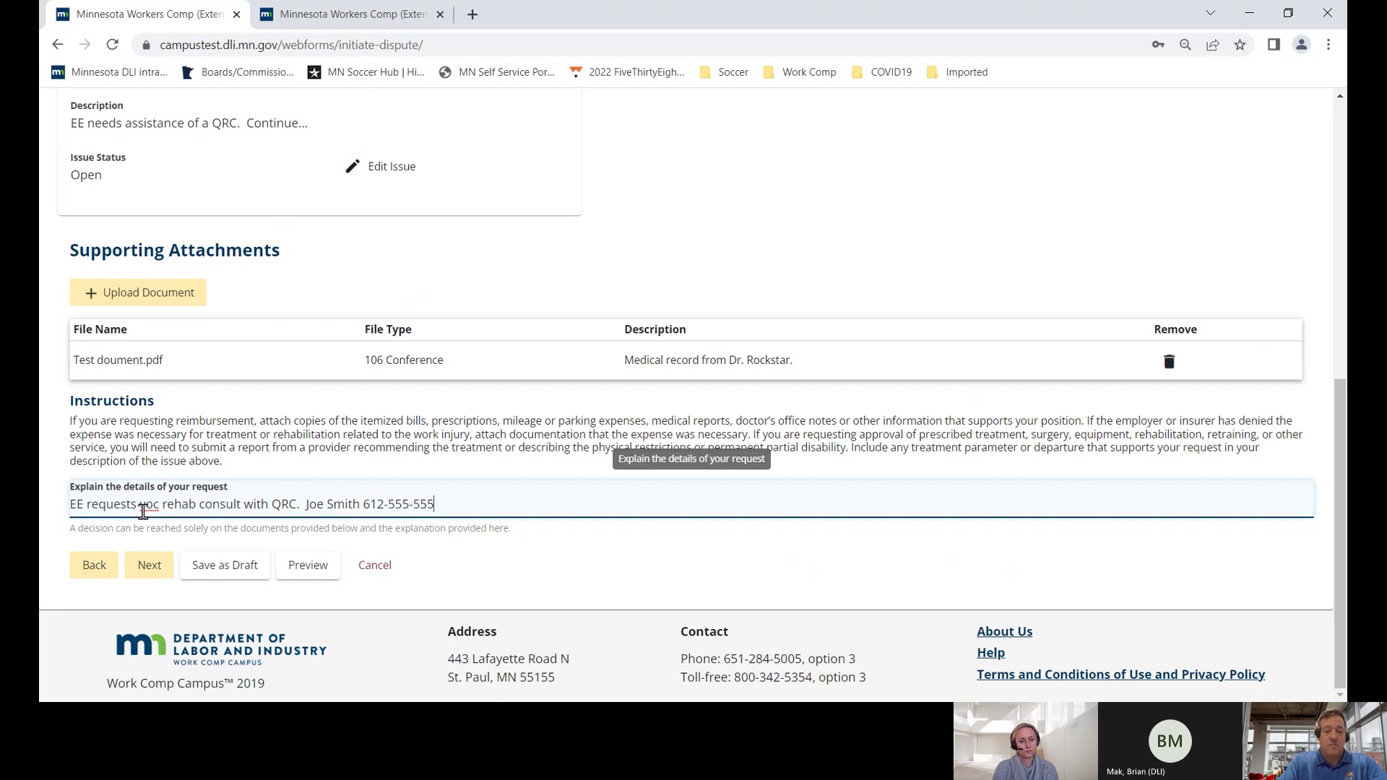
type("5.")
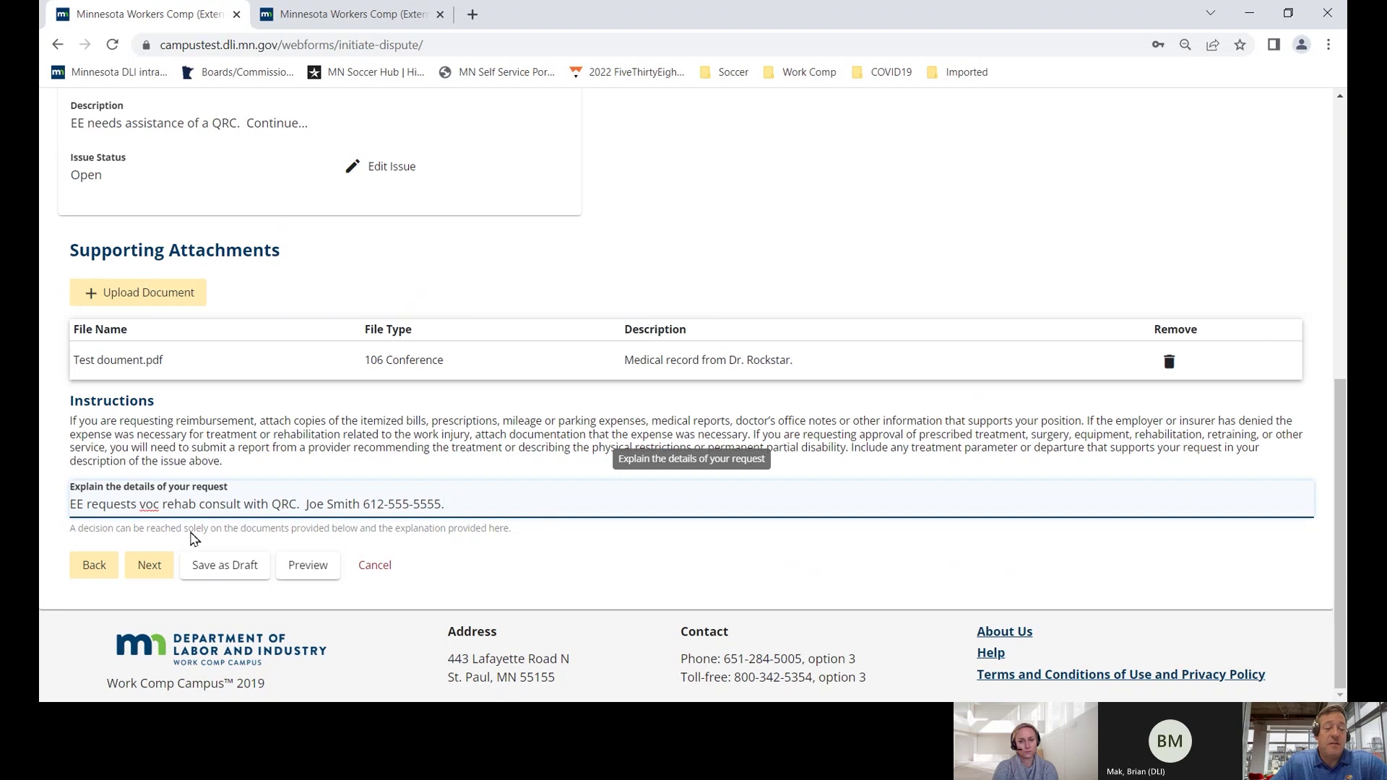
left_click(148, 565)
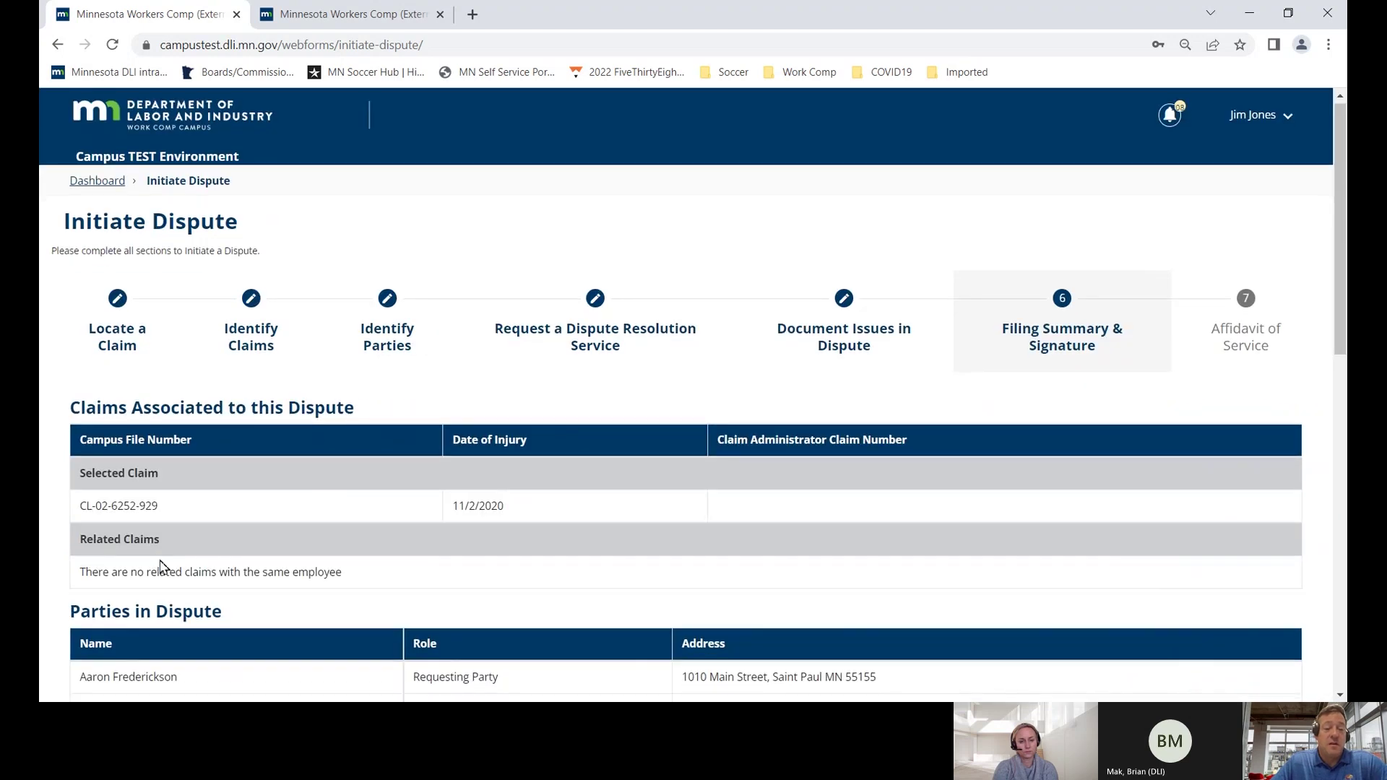
- Review the filing summary, highlighting the Rehabilitation dispute type
scroll(160, 567, "down", 5)
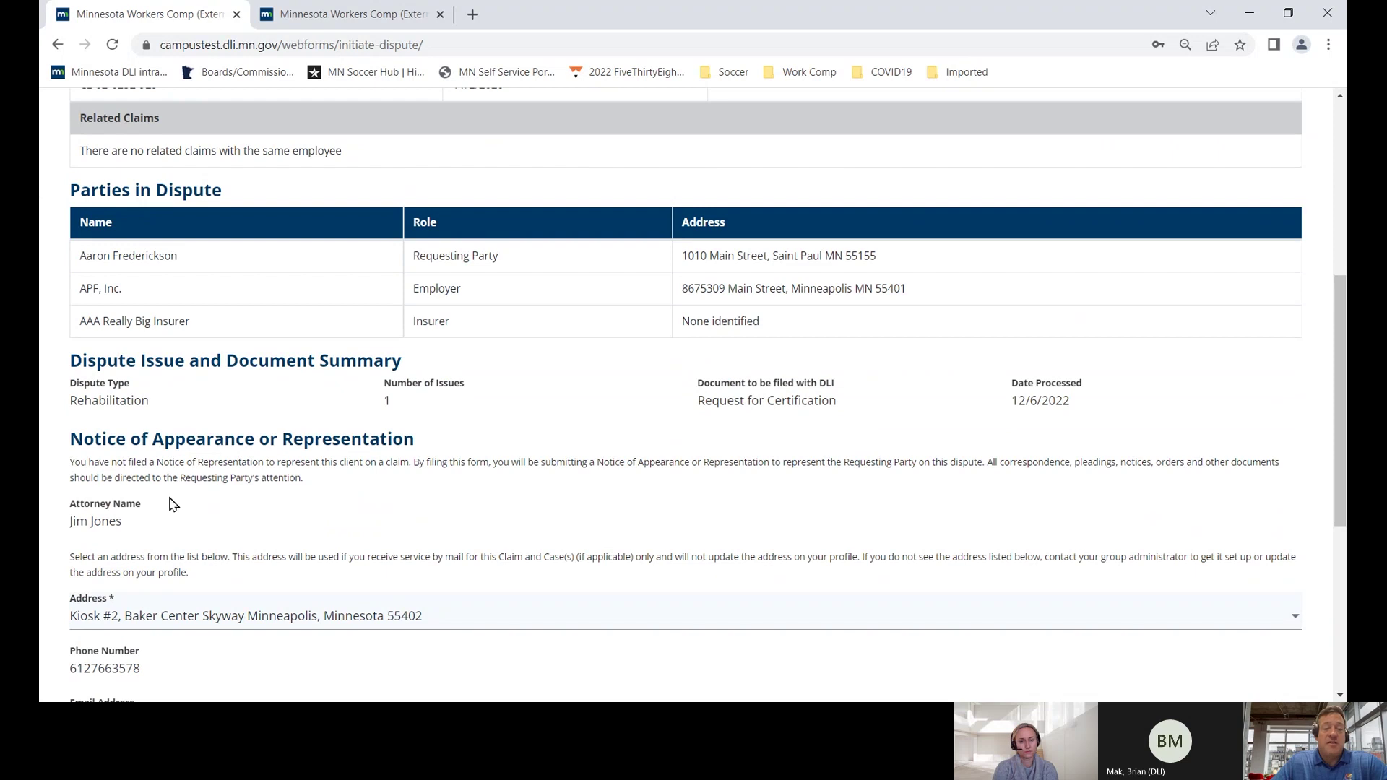
scroll(179, 481, "down", 1)
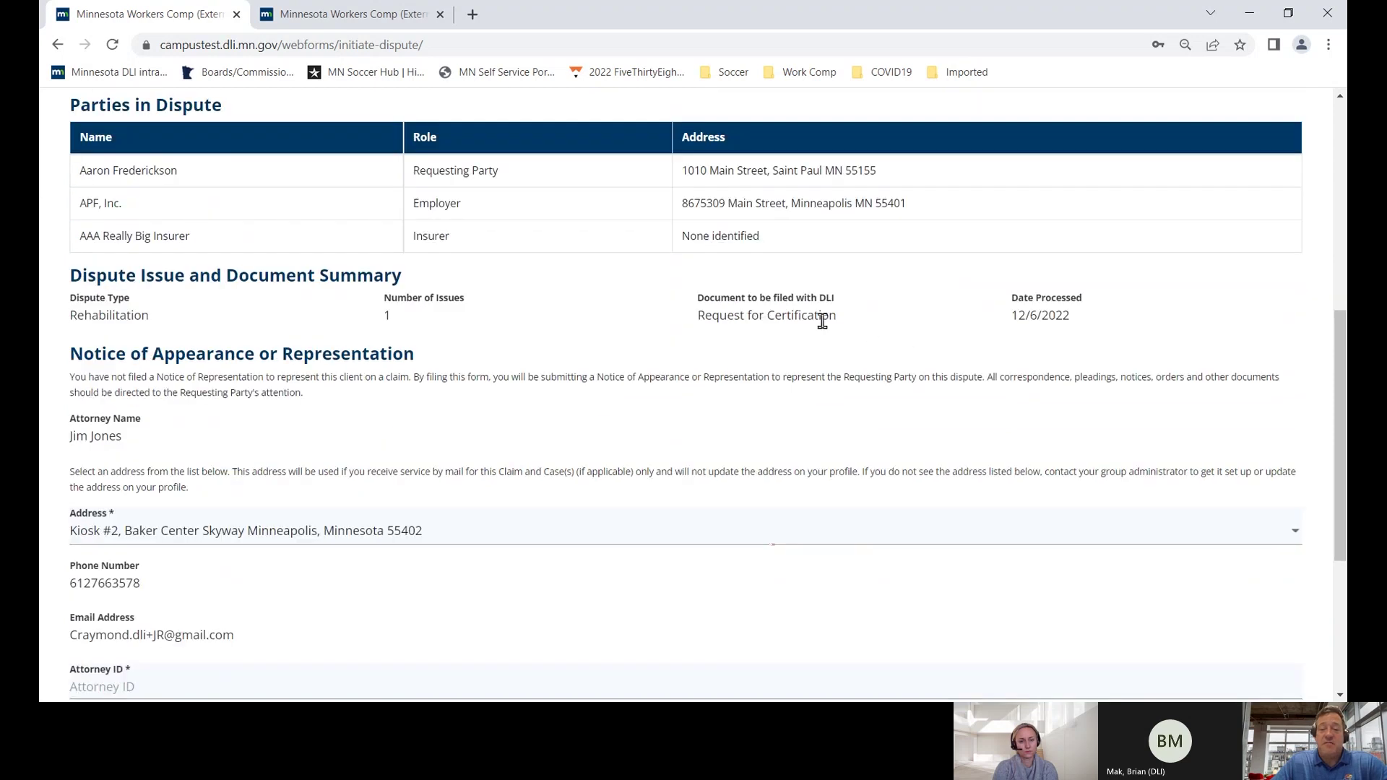
left_click_drag(837, 316, 701, 324)
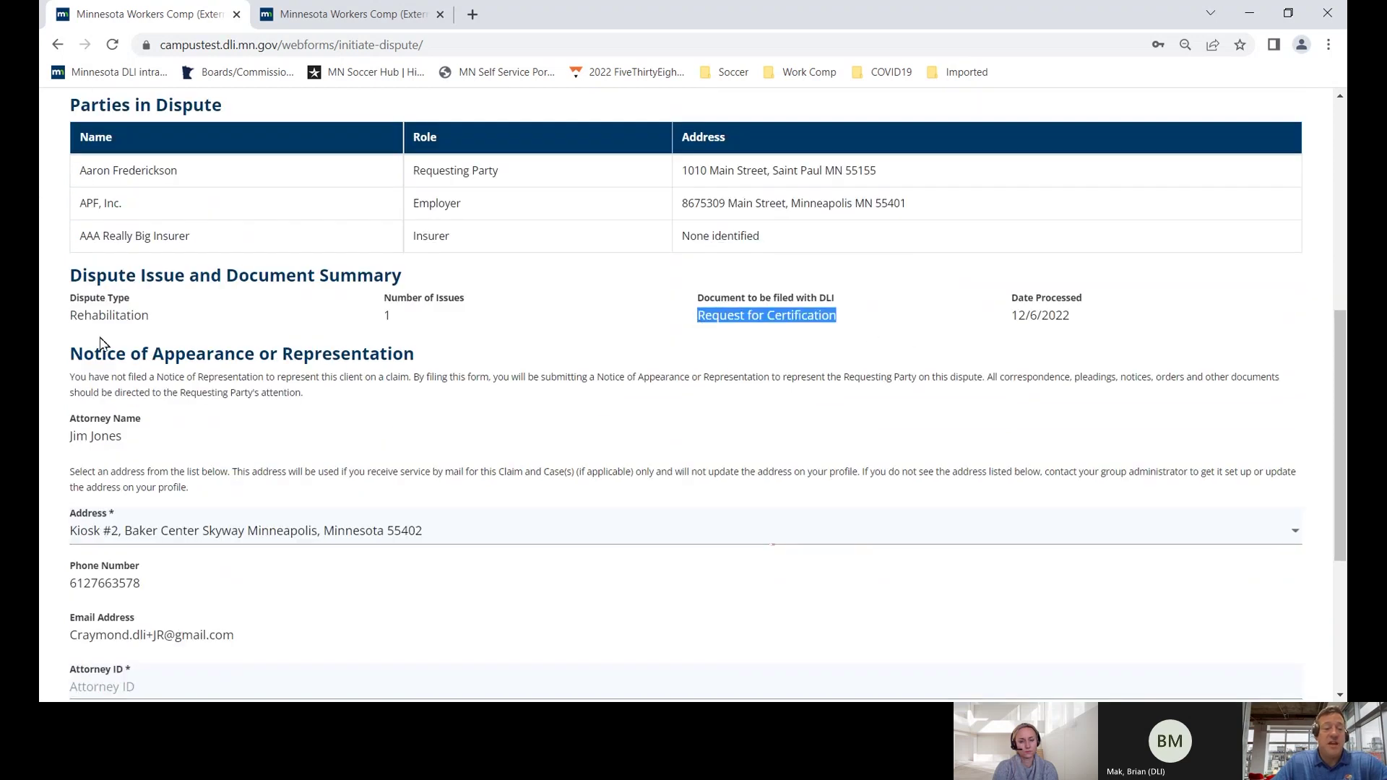
left_click_drag(171, 318, 63, 325)
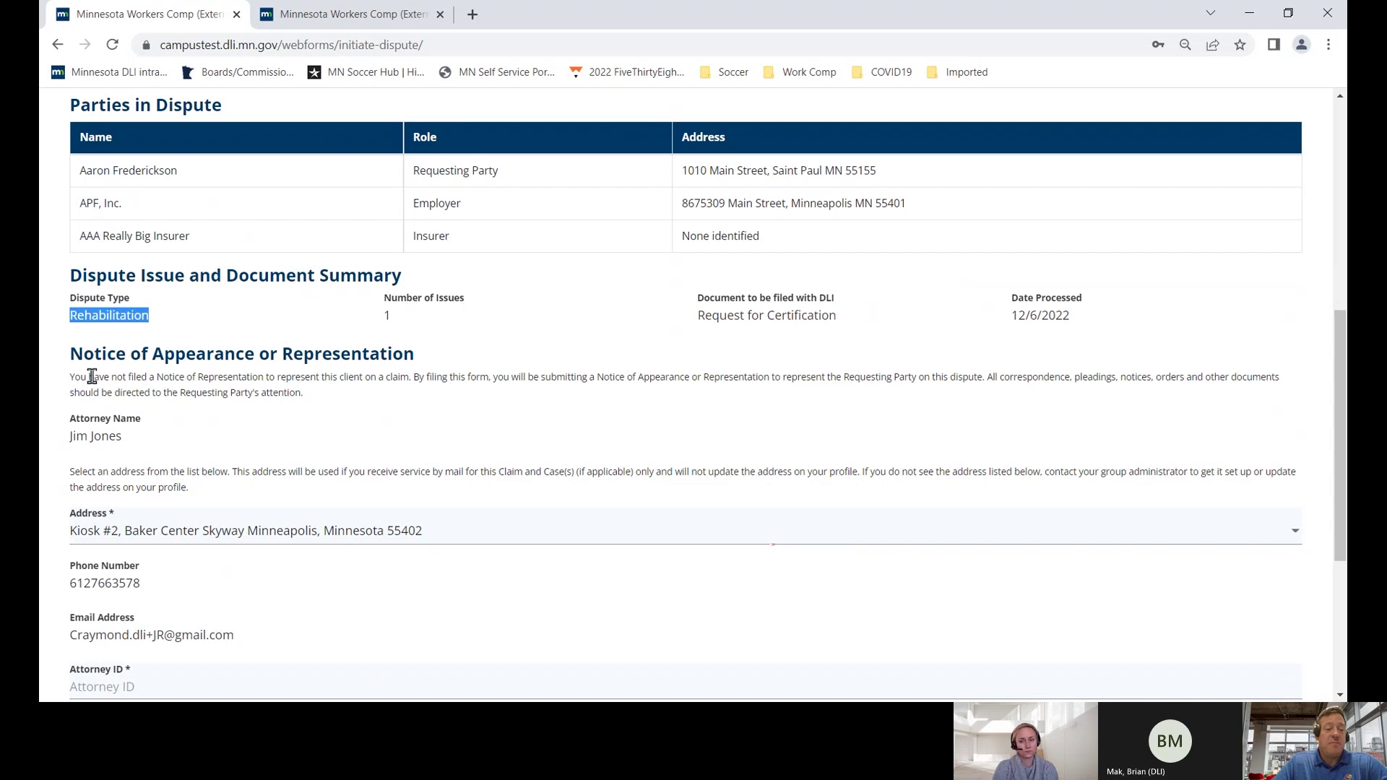
scroll(115, 433, "down", 3)
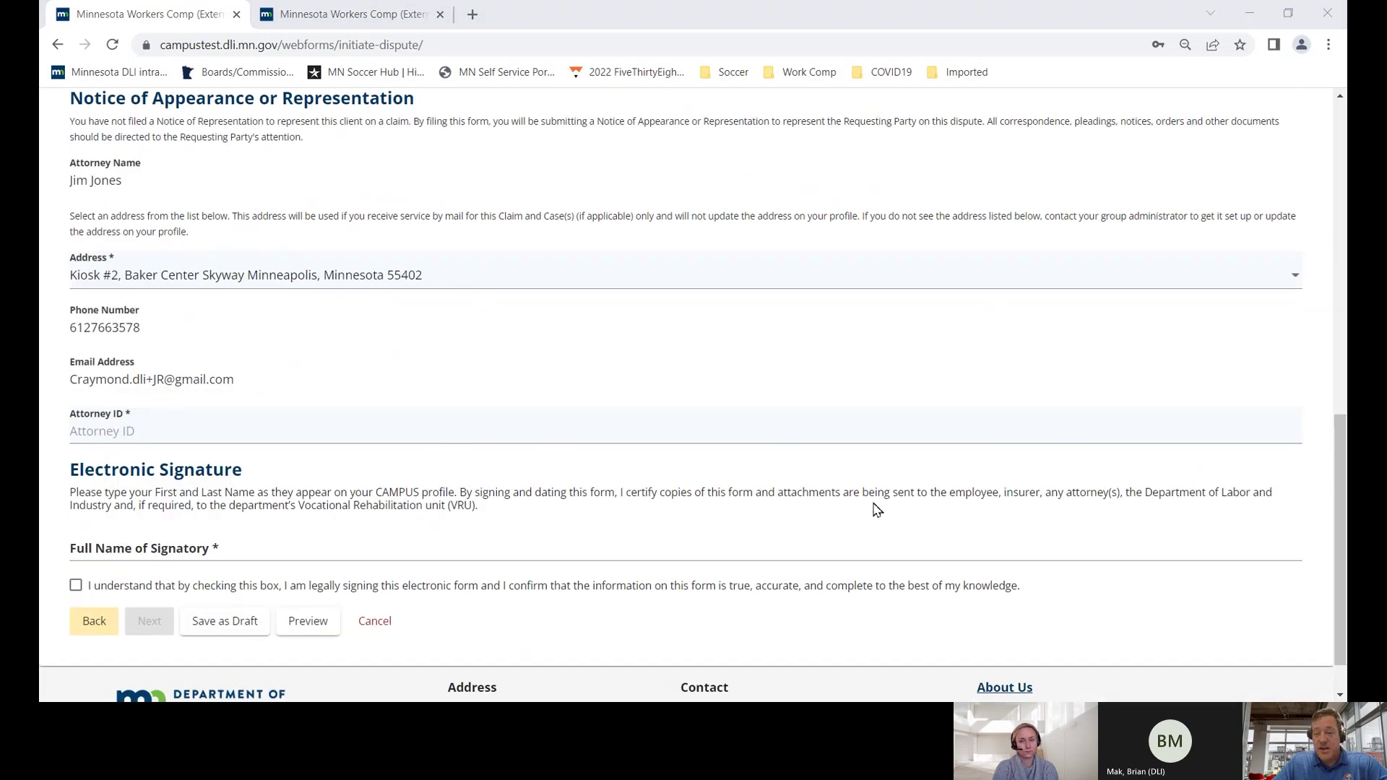
- Enter the suggested attorney ID and signatory's full name, and acknowledge the electronic signature
left_click(133, 431)
left_click(186, 463)
left_click(134, 550)
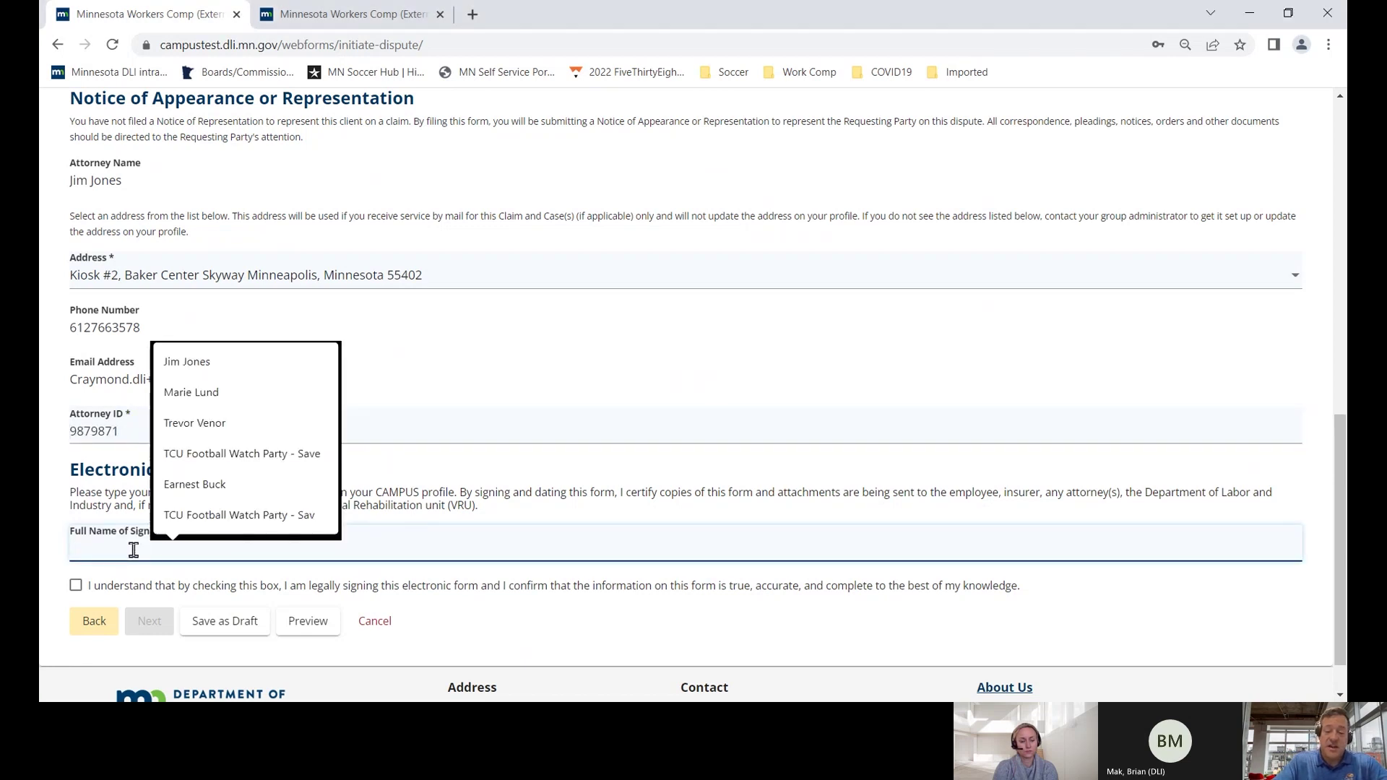
type("Jim J")
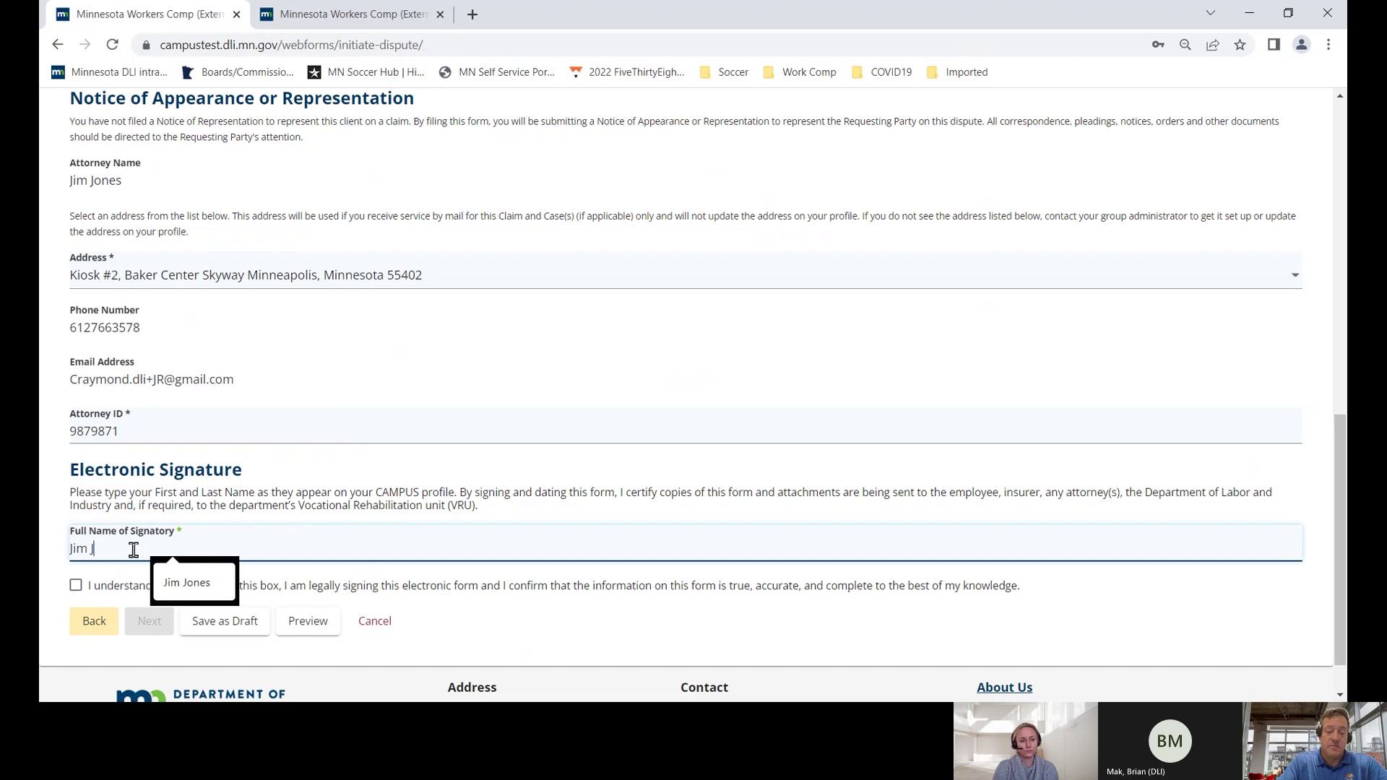
key("Down")
key("Return")
left_click(77, 586)
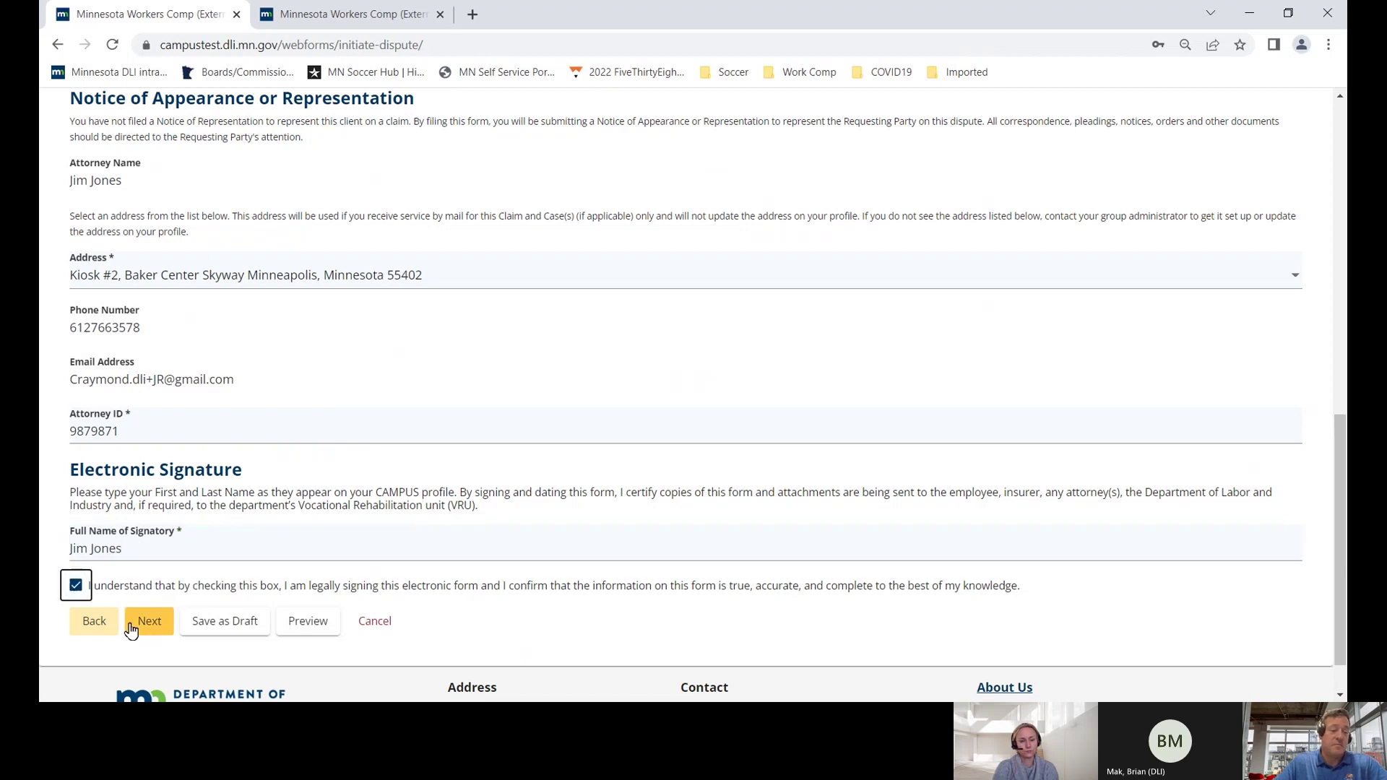
scroll(164, 576, "down", 1)
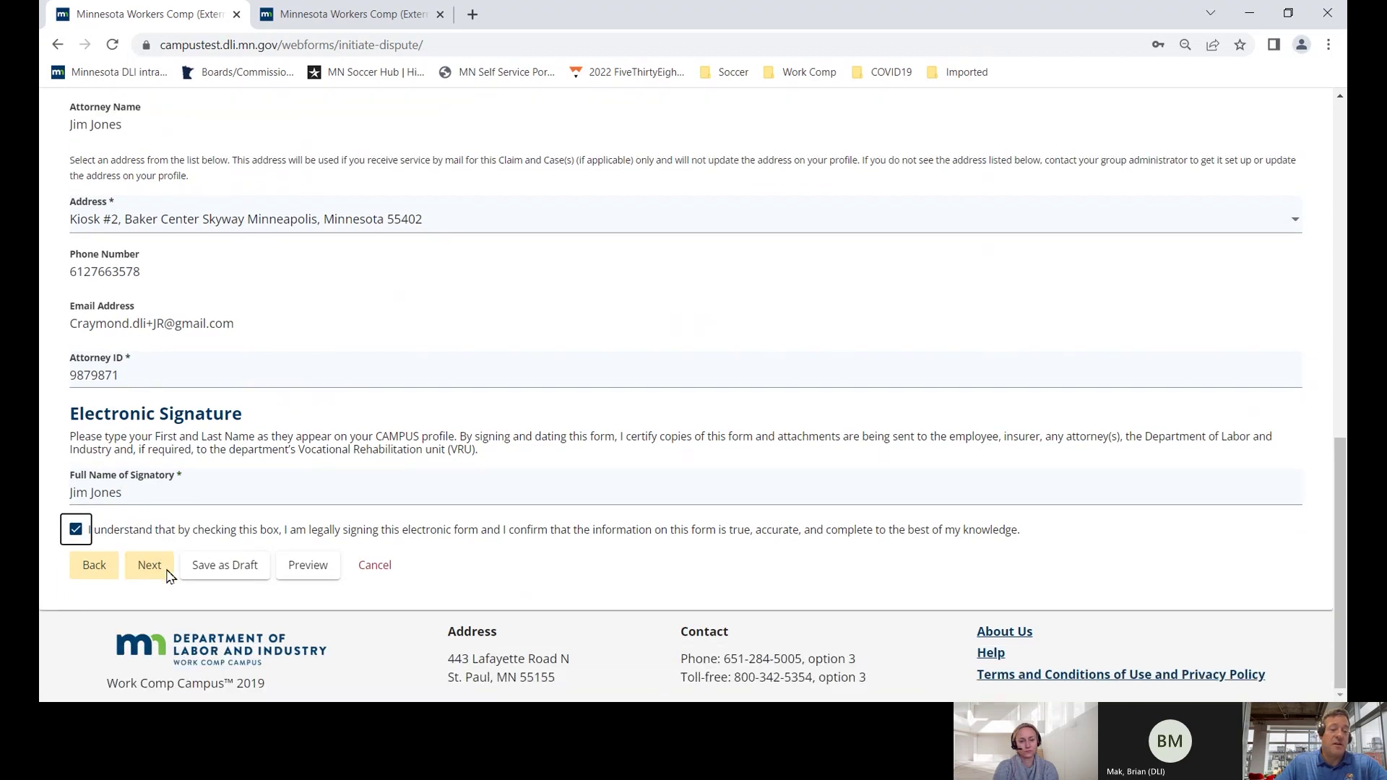
left_click(163, 574)
- Serve the employee, employer, other representative, paralegal, insurer and additional attorney
scroll(130, 506, "down", 4)
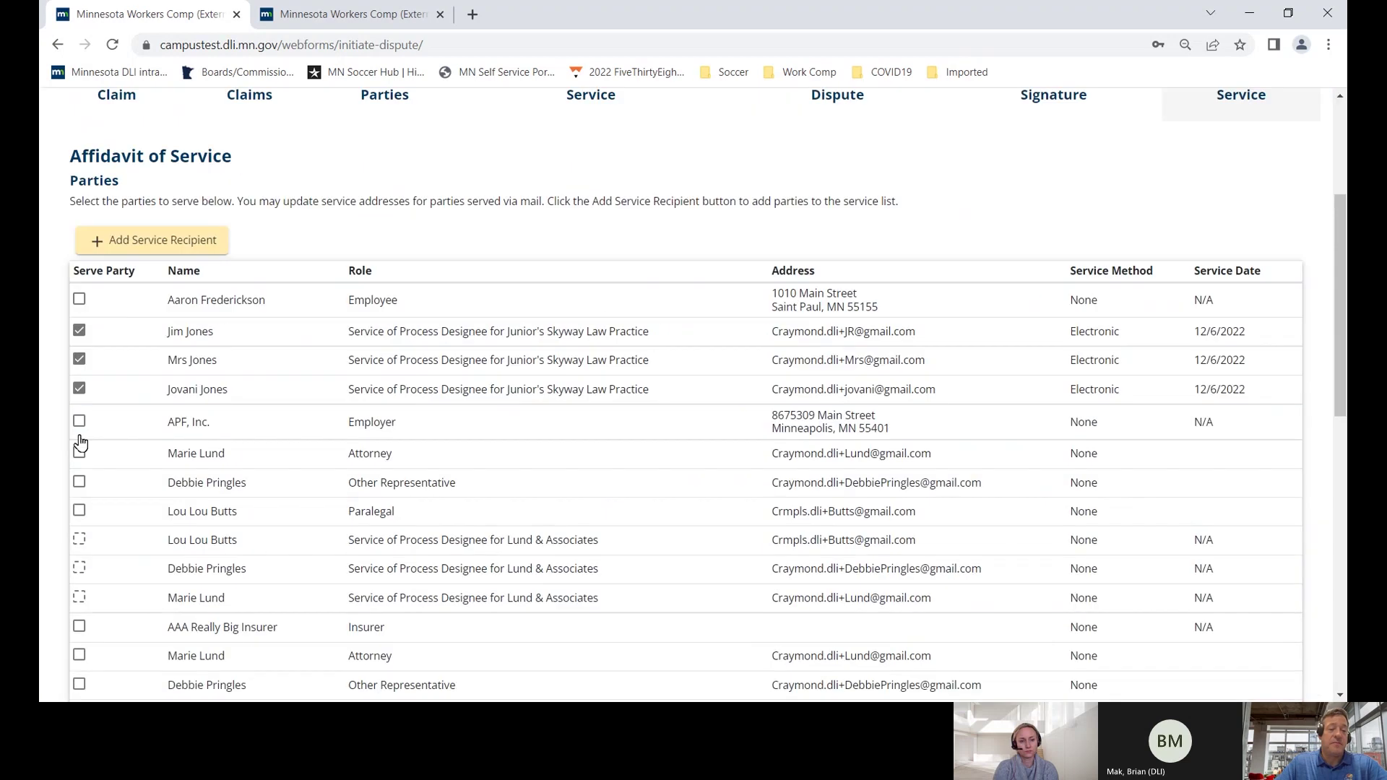
left_click(79, 304)
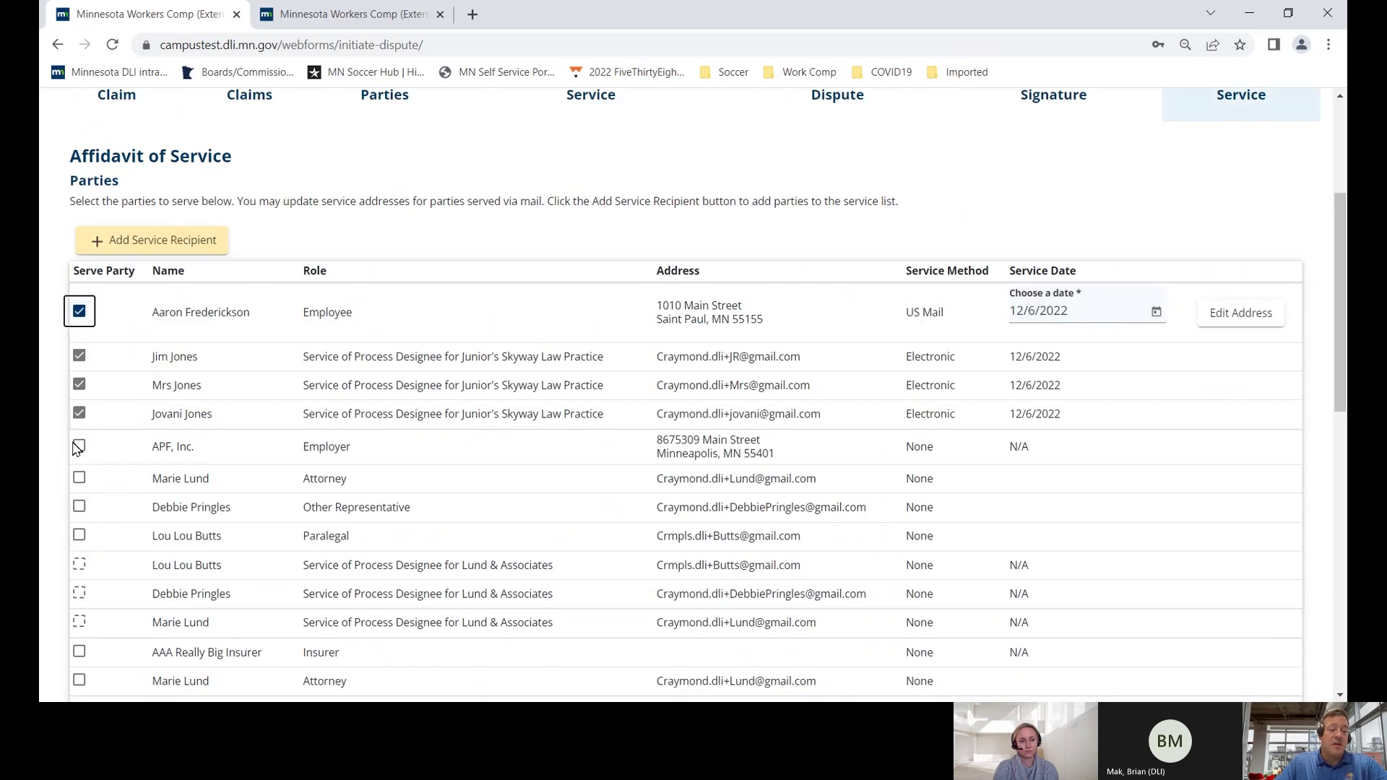
left_click(79, 477)
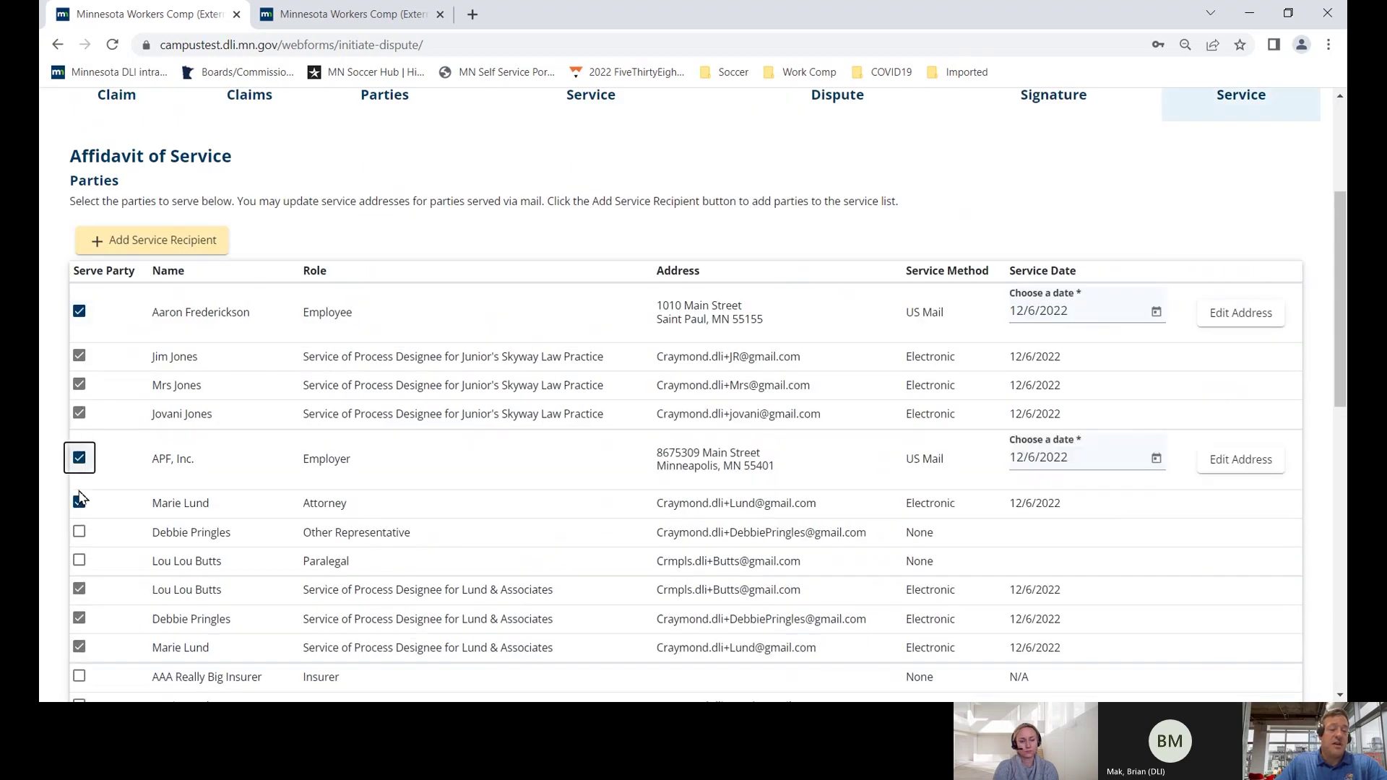
scroll(77, 433, "down", 2)
left_click(80, 361)
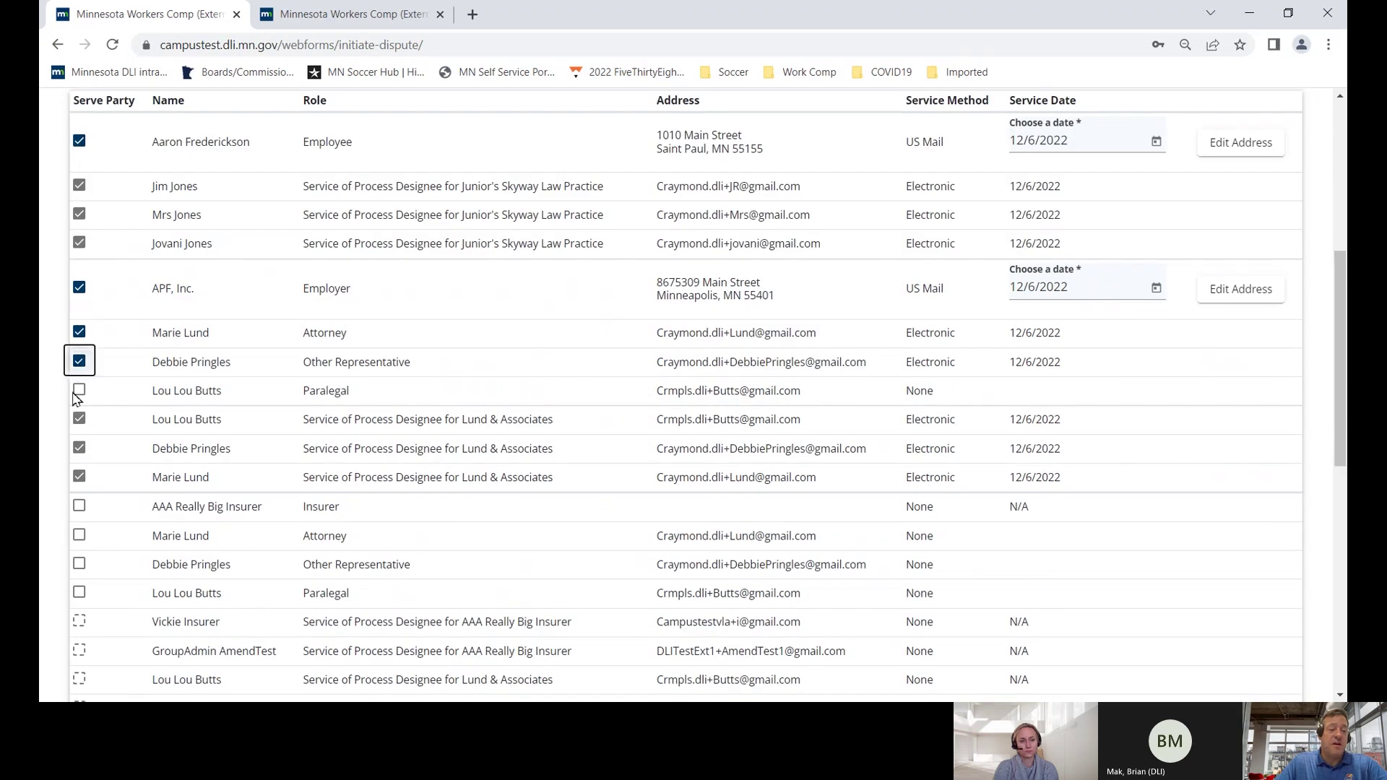
left_click(79, 390)
scroll(98, 481, "down", 3)
left_click(79, 250)
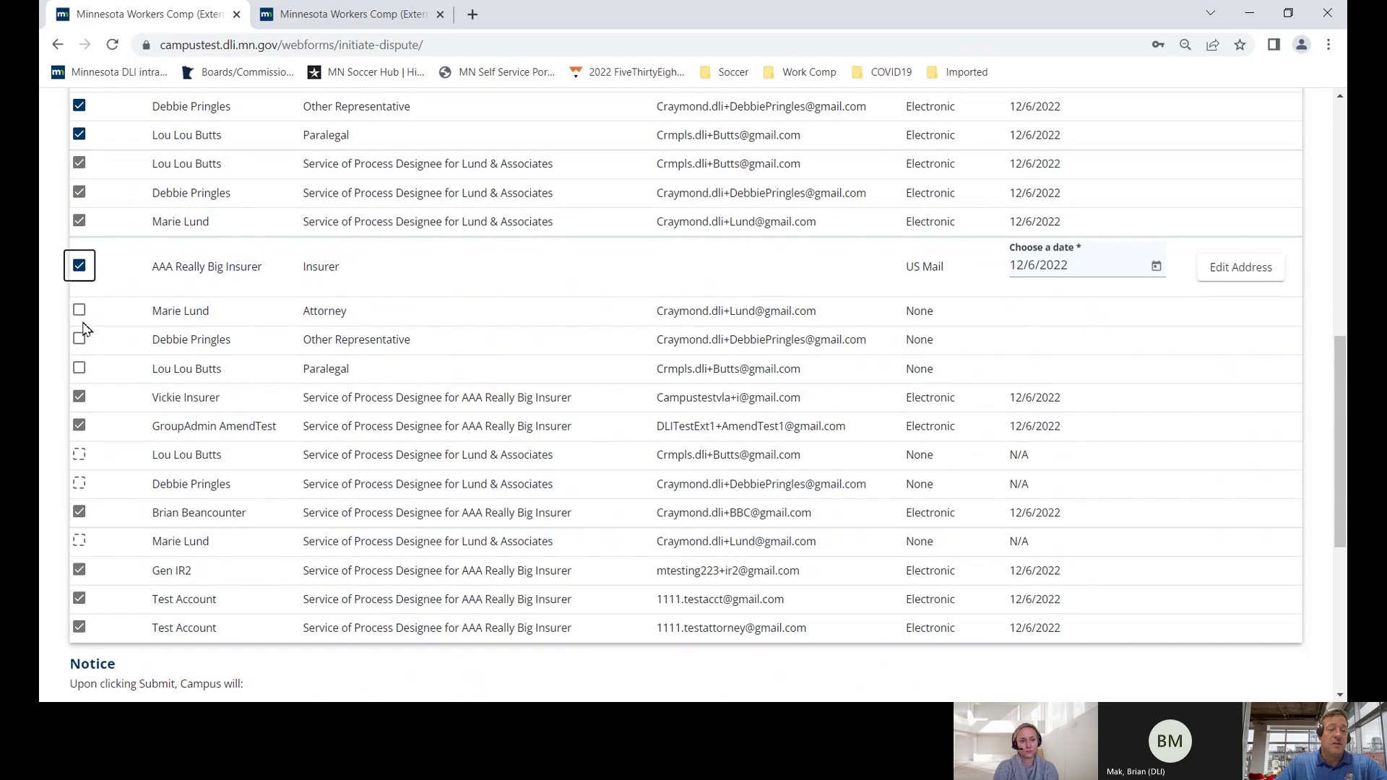
left_click(80, 310)
scroll(112, 429, "down", 1)
scroll(112, 428, "down", 4)
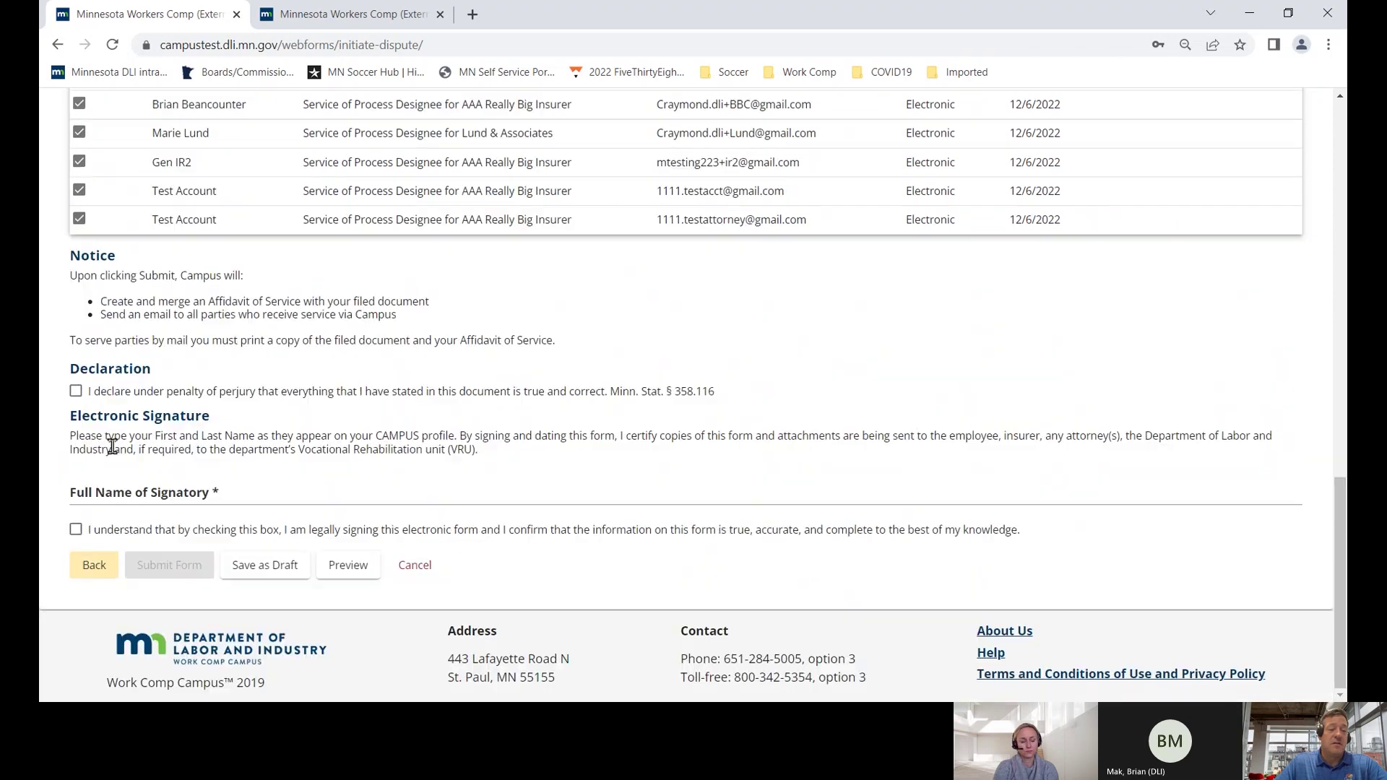
- Agree to the perjury declaration, sign with the signatory's full name, and submit the form
left_click(76, 391)
left_click(108, 489)
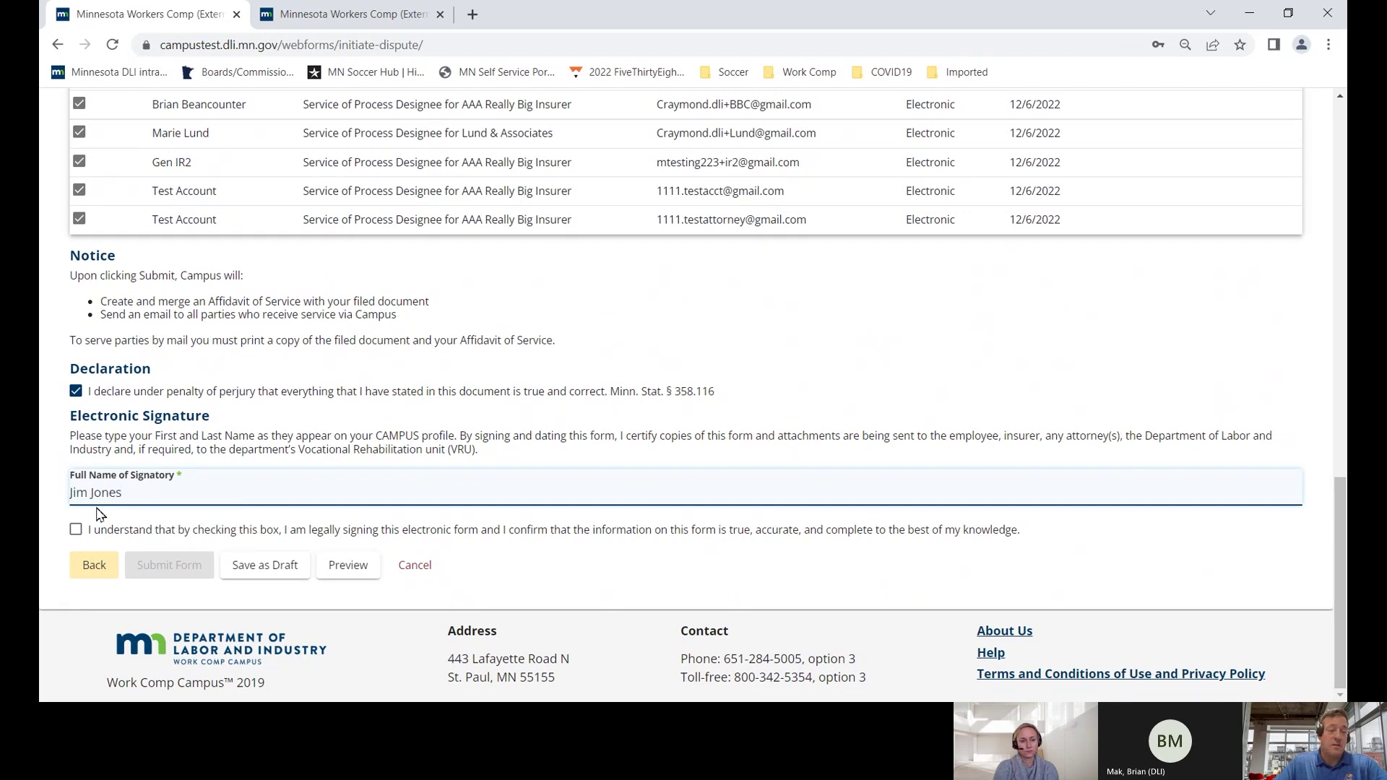
left_click(76, 529)
left_click(162, 560)
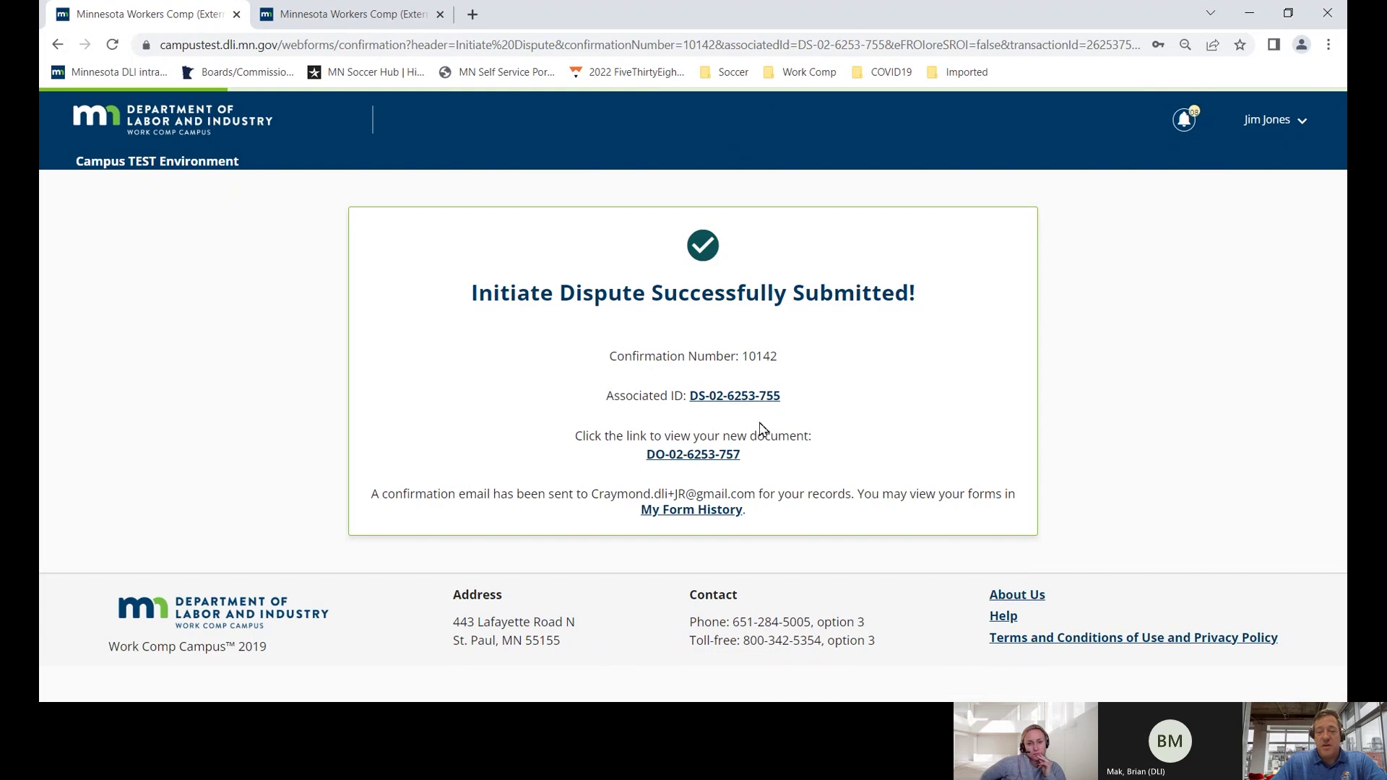
- Highlight the associated dispute ID on the confirmation page, then return to My Overview
left_click_drag(790, 402, 690, 398)
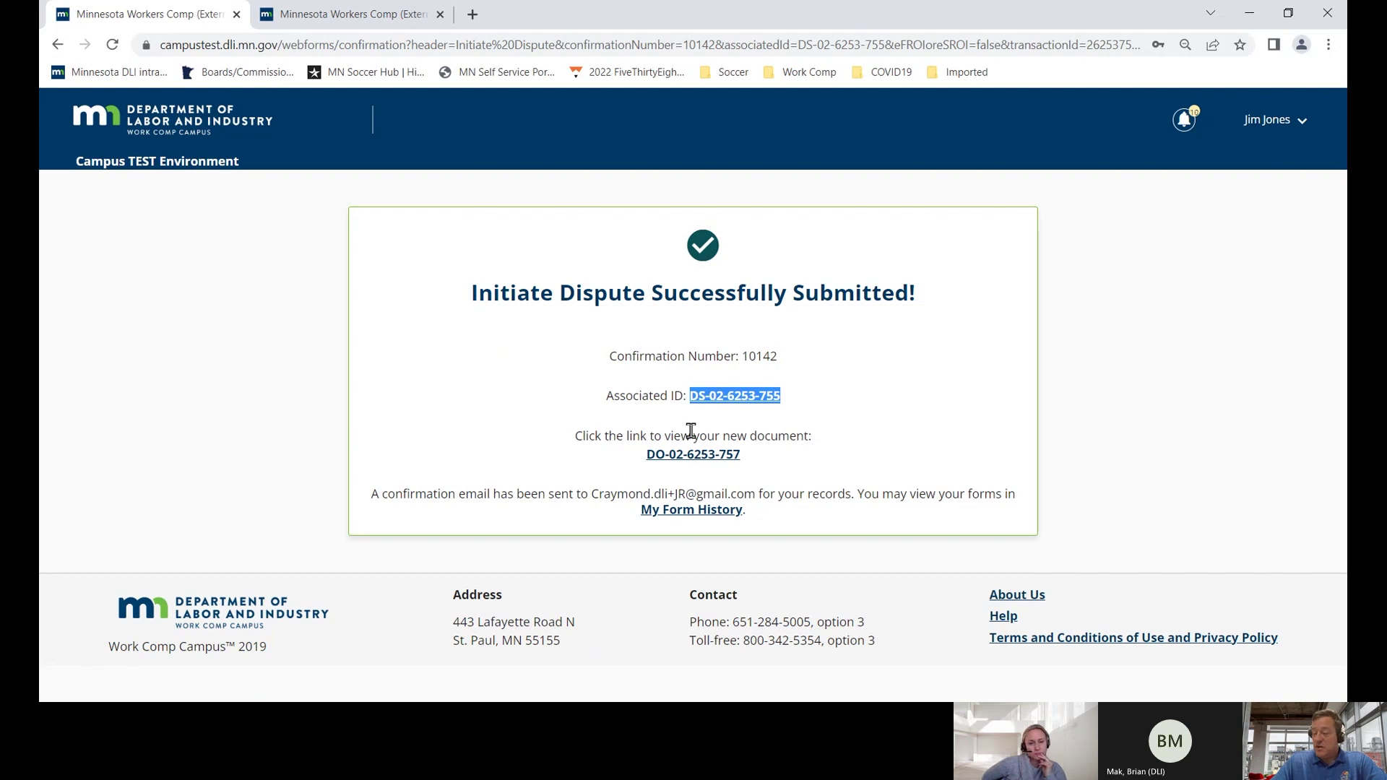
left_click(194, 115)
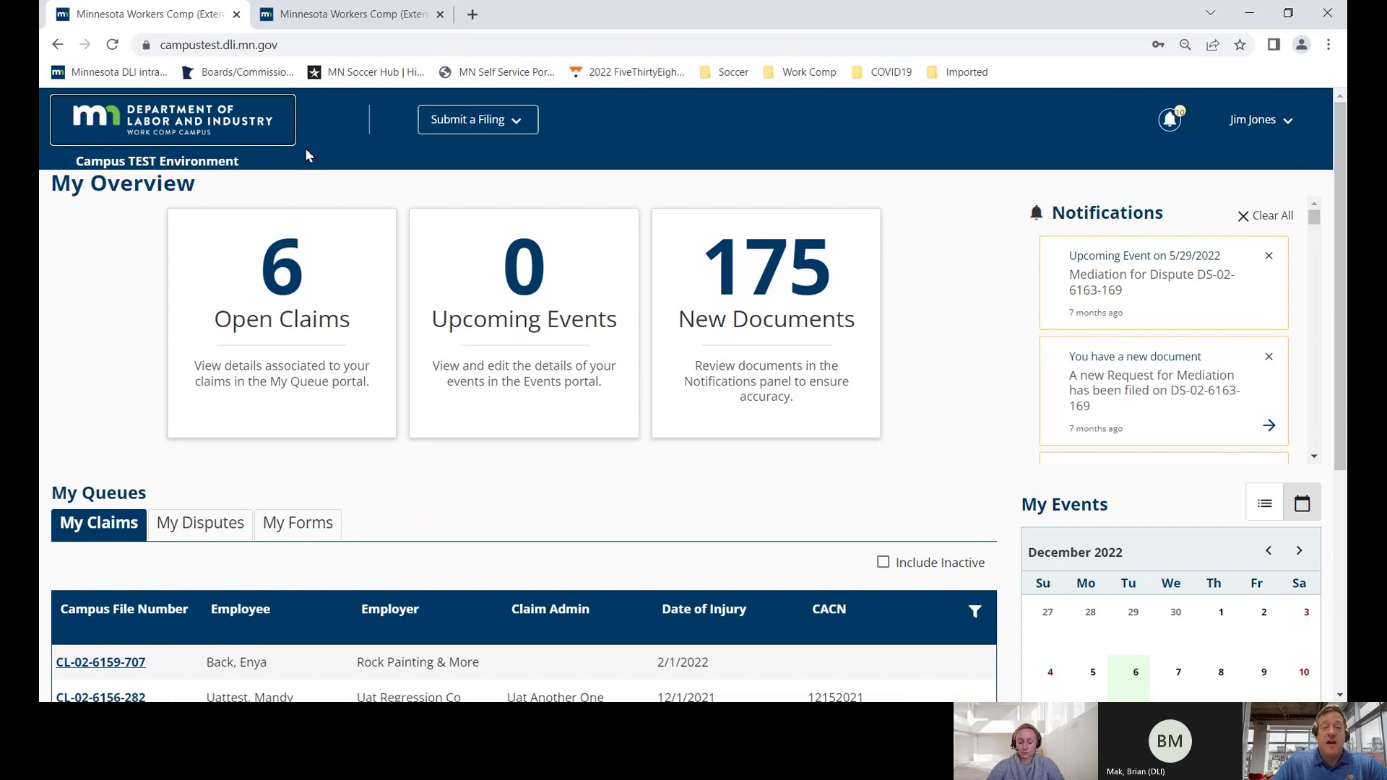
- Start an Initiate a Dispute filing and look up the claim by worker ID and injury date 12/05/2022
left_click(456, 124)
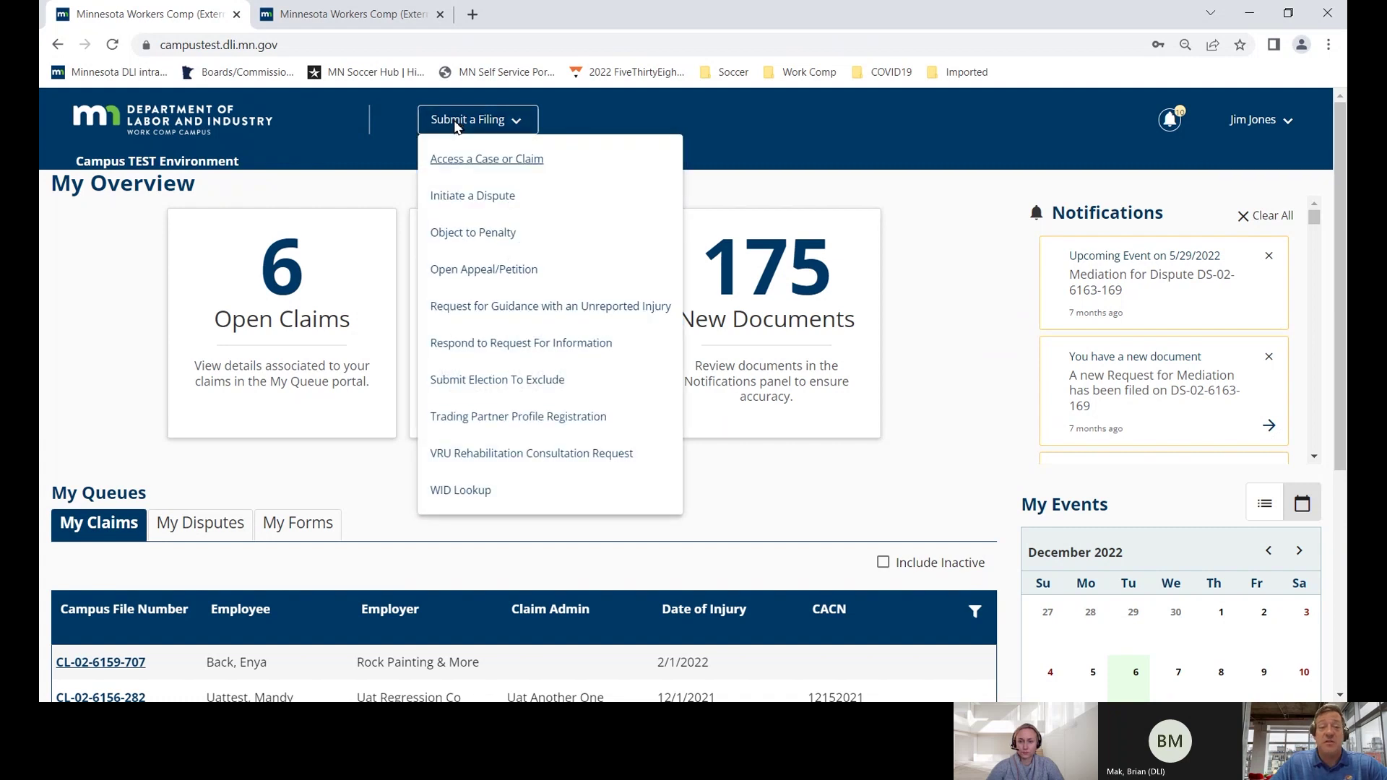
left_click(456, 197)
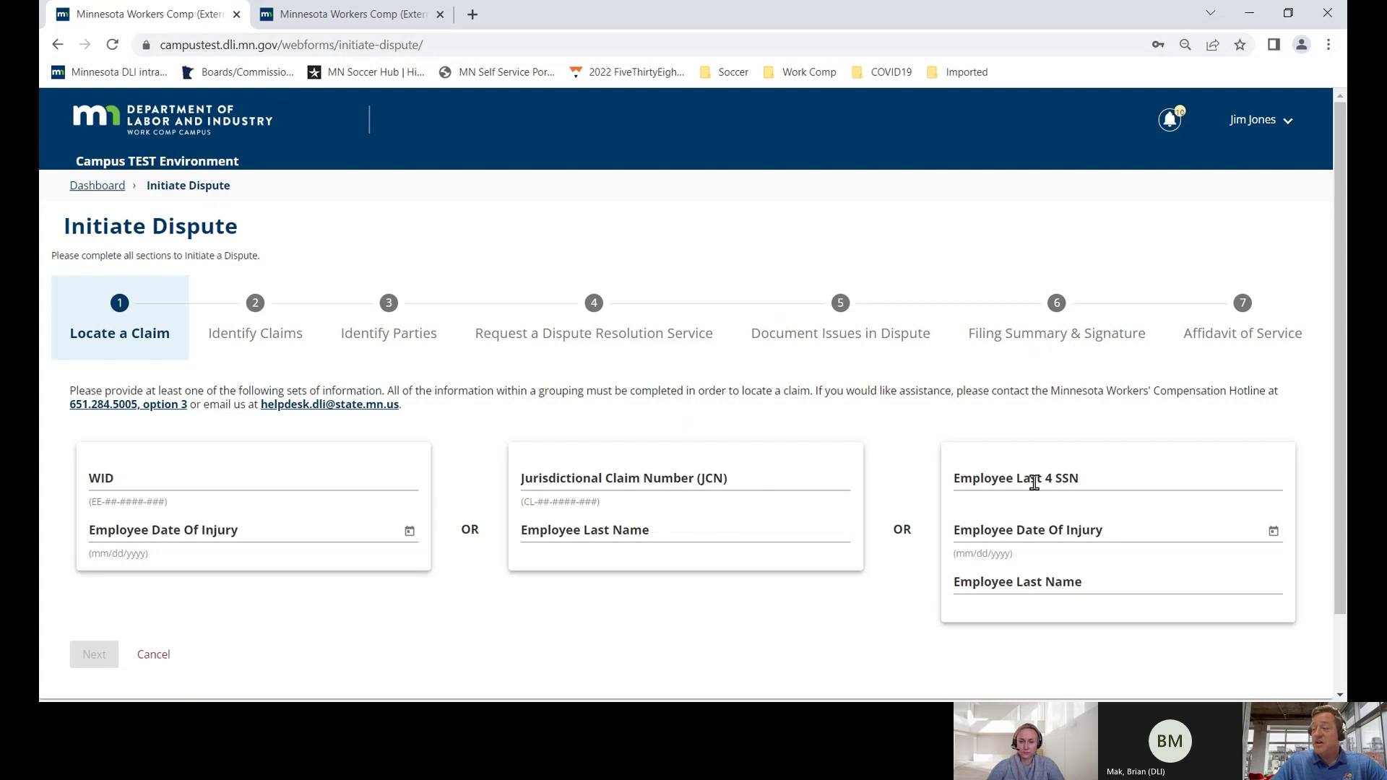
left_click(183, 485)
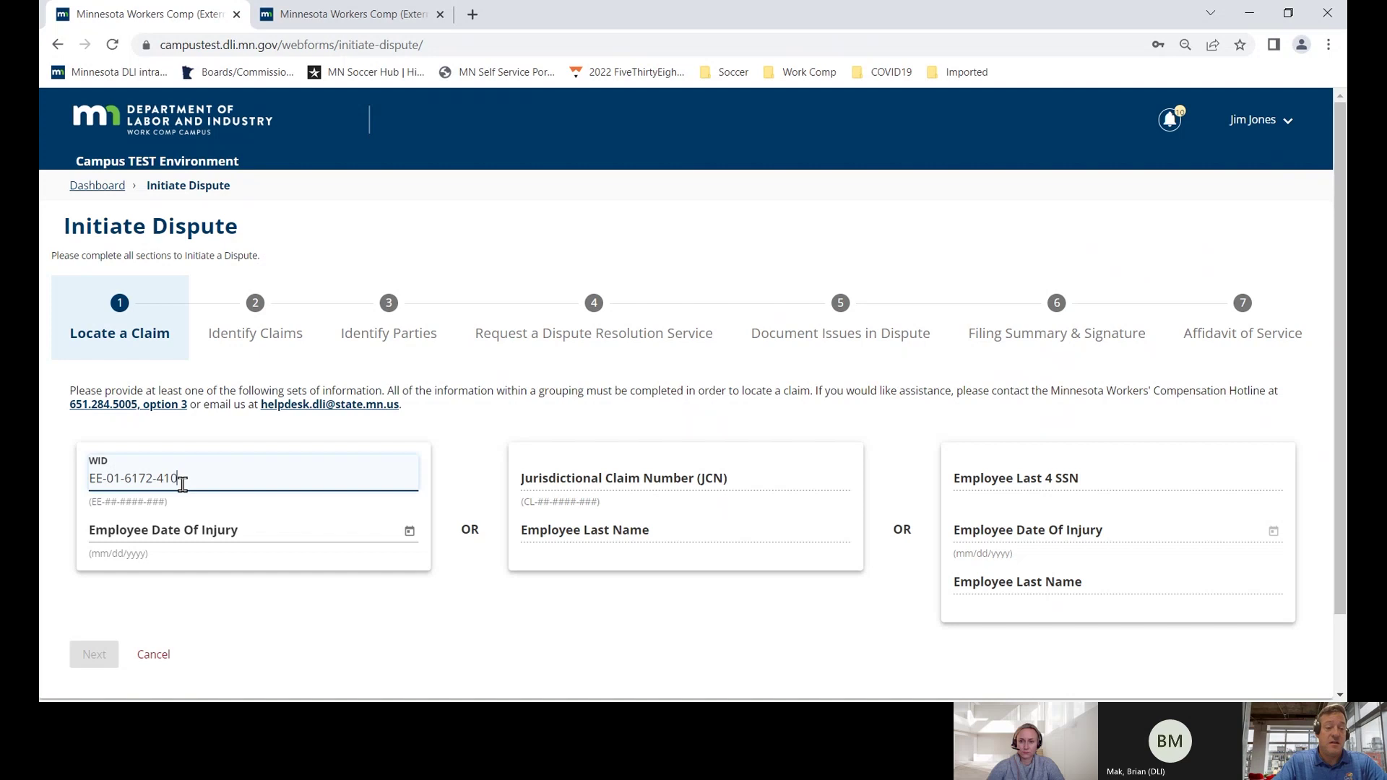
key("Tab")
type("12/05/")
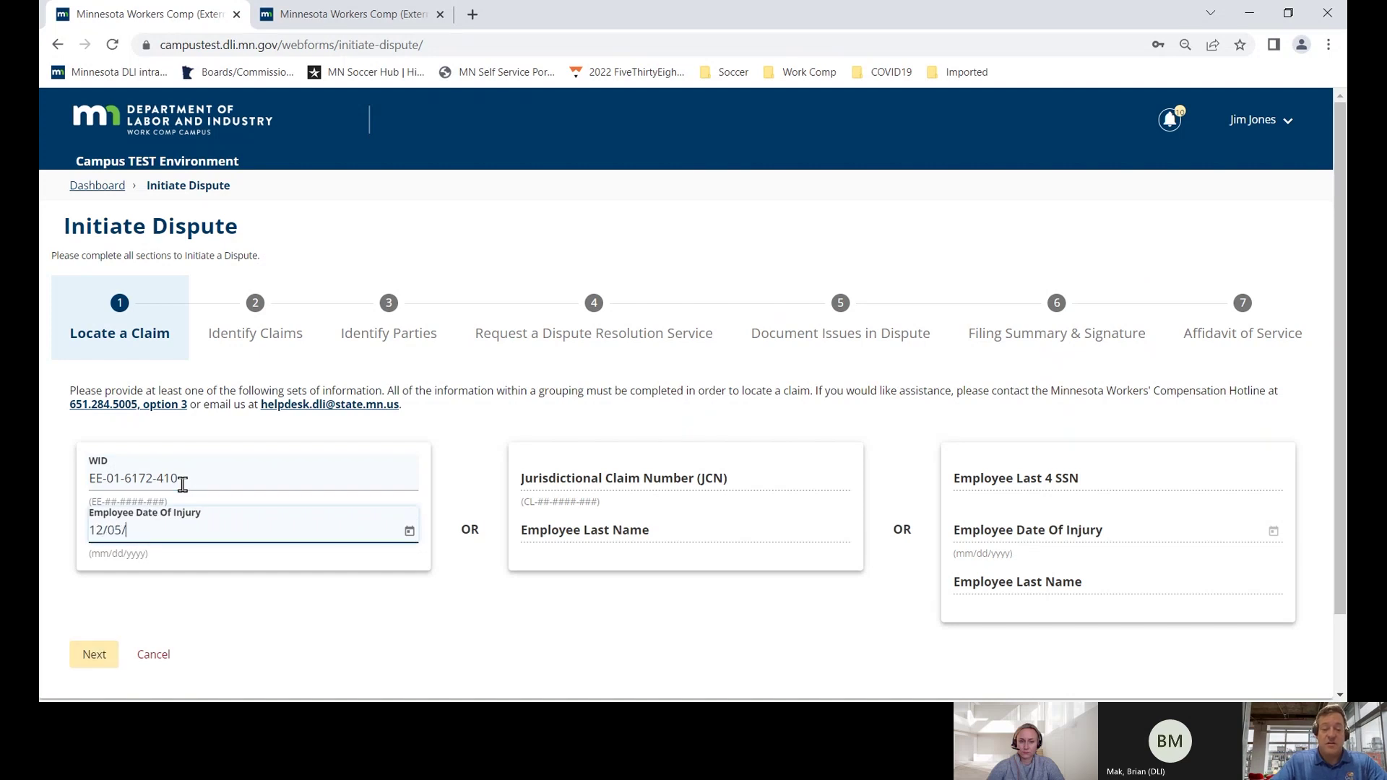
type("2022")
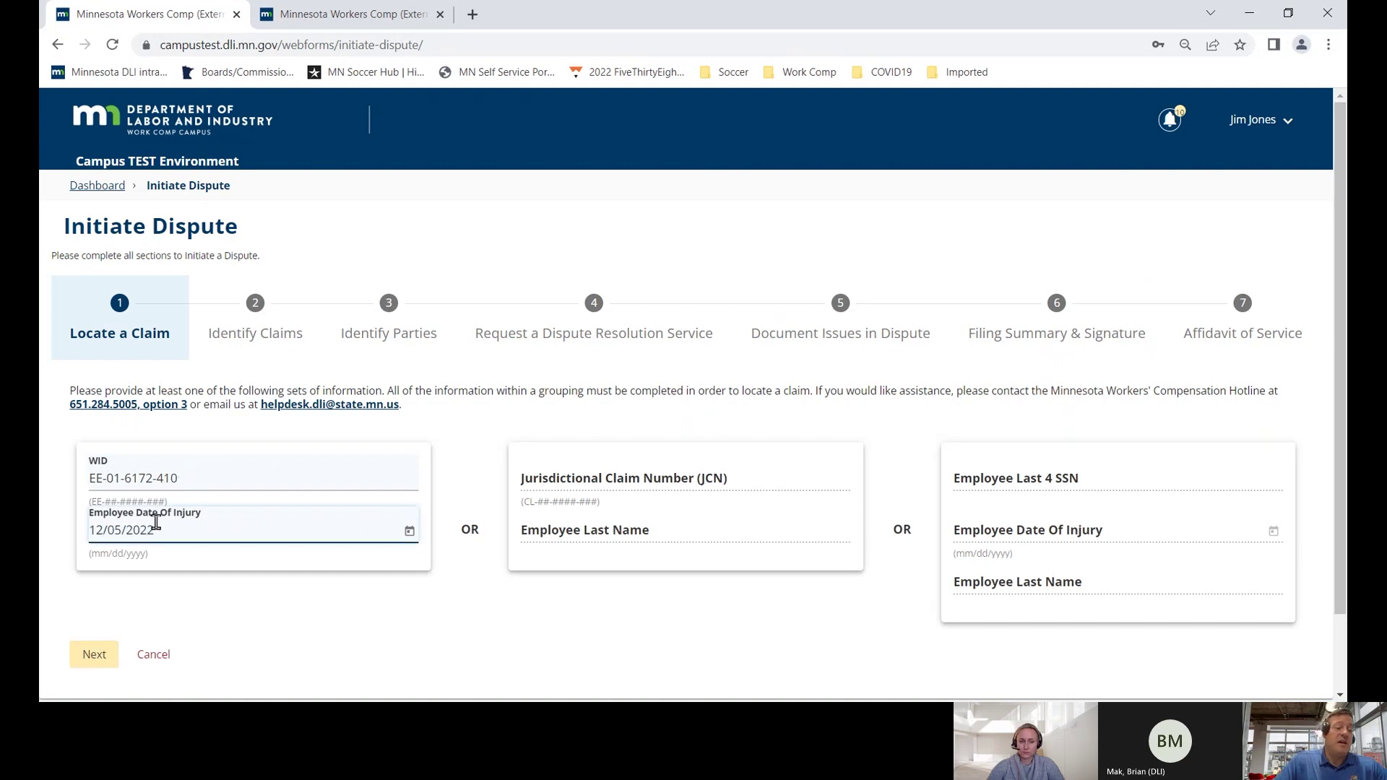
left_click(99, 654)
- Enter the claim's injury date 12/05/2022 and the employee's social security number and birth date
scroll(113, 643, "down", 2)
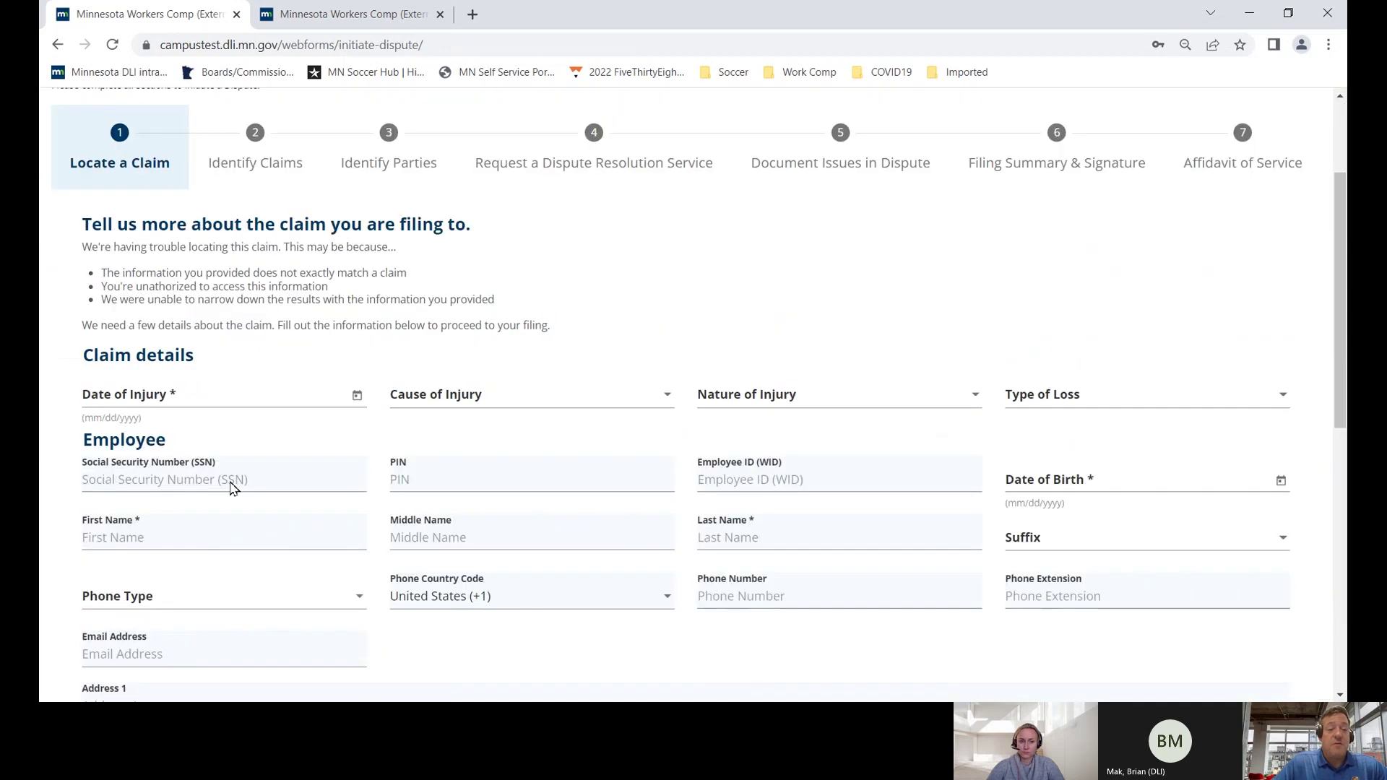
left_click(220, 398)
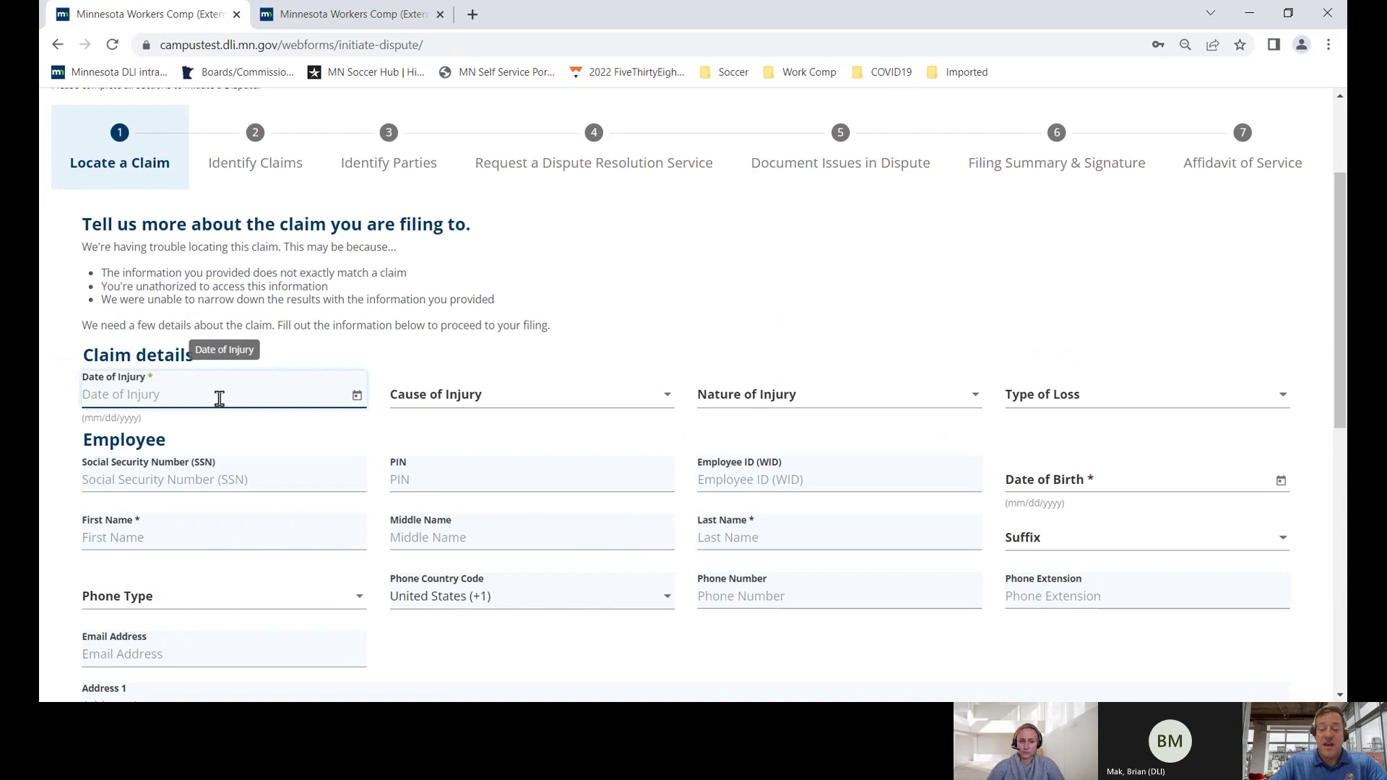
type("12/05/2022")
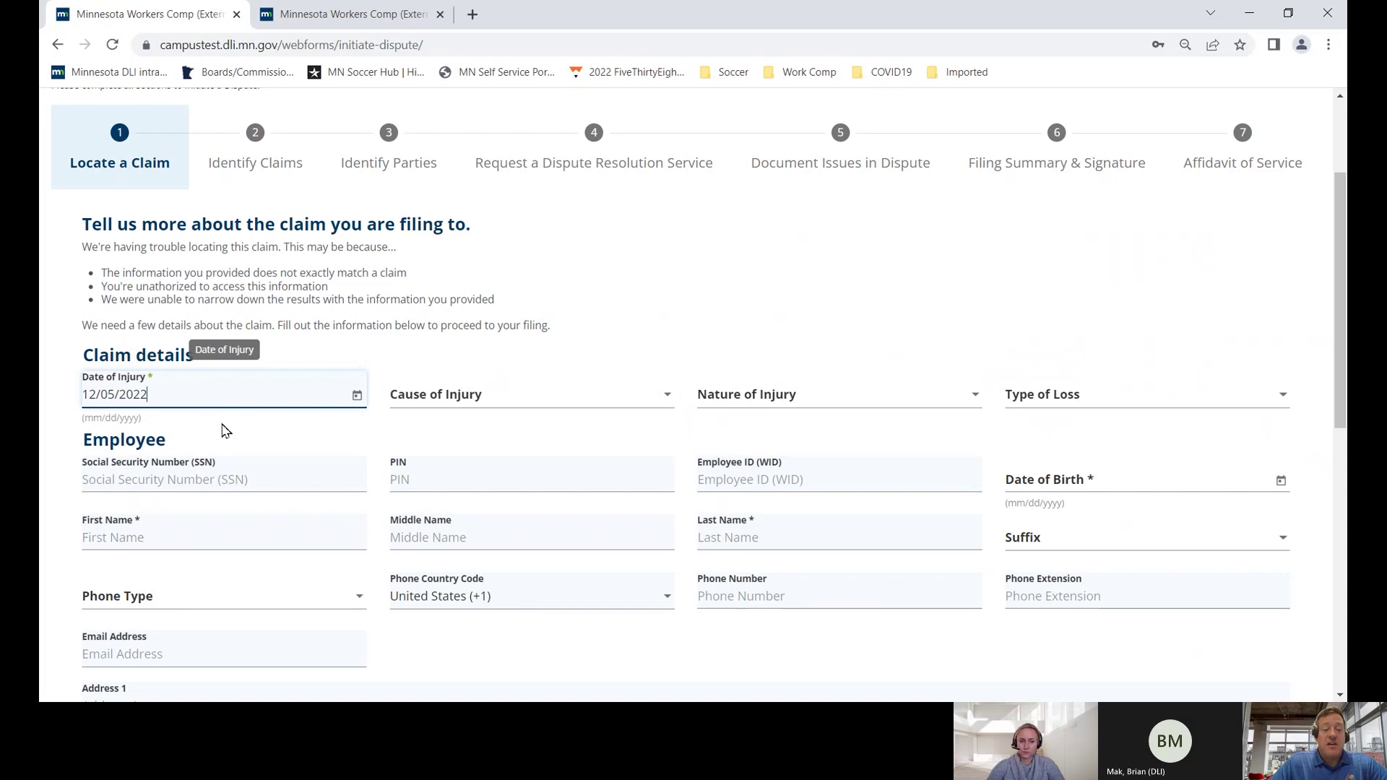
scroll(226, 431, "down", 2)
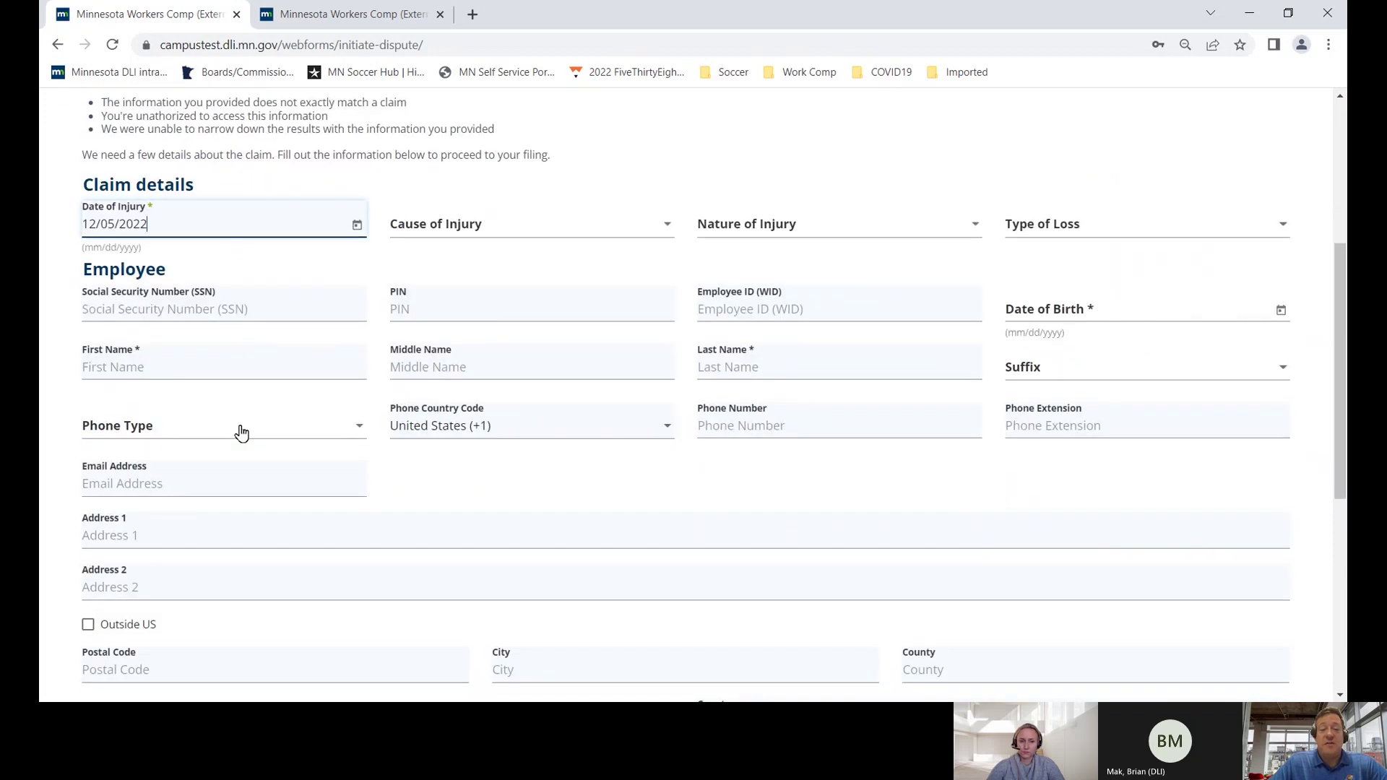
scroll(241, 433, "down", 1)
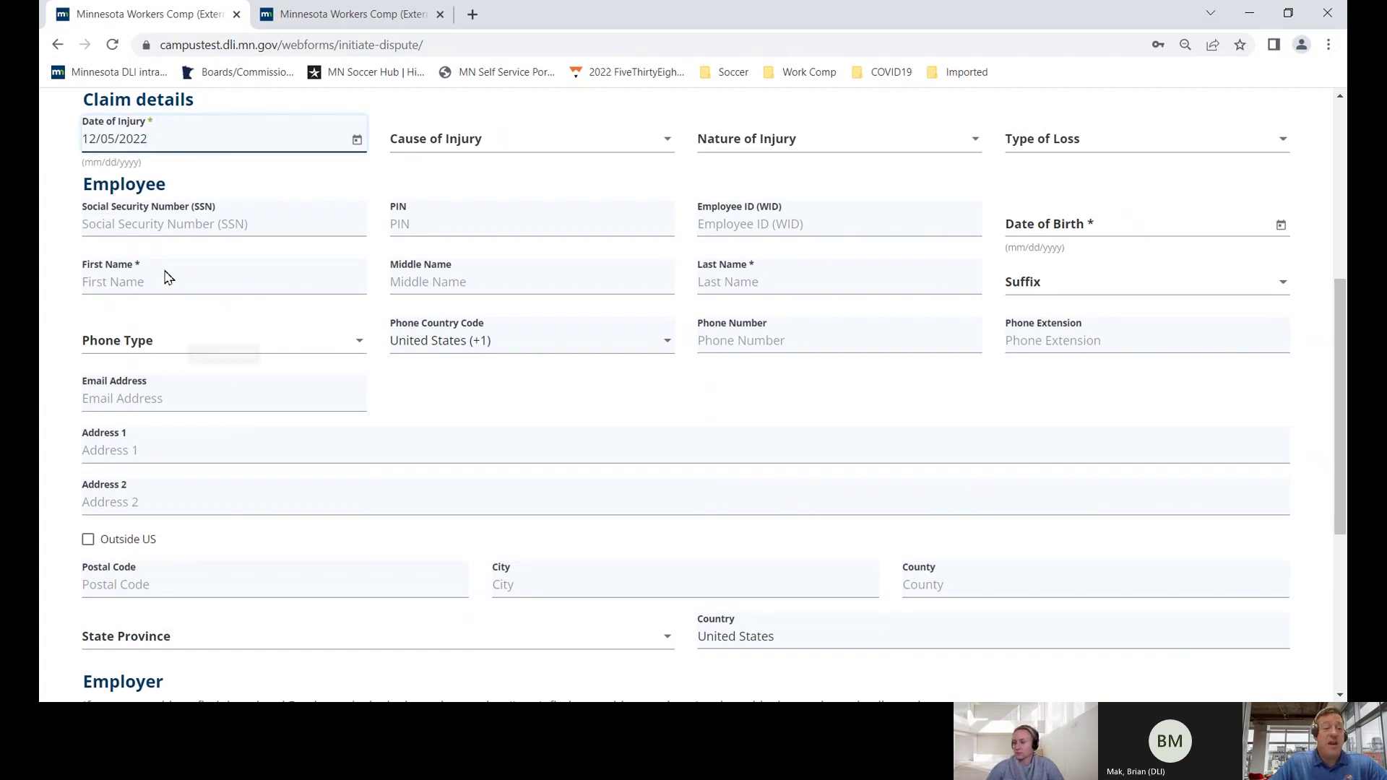
left_click(138, 227)
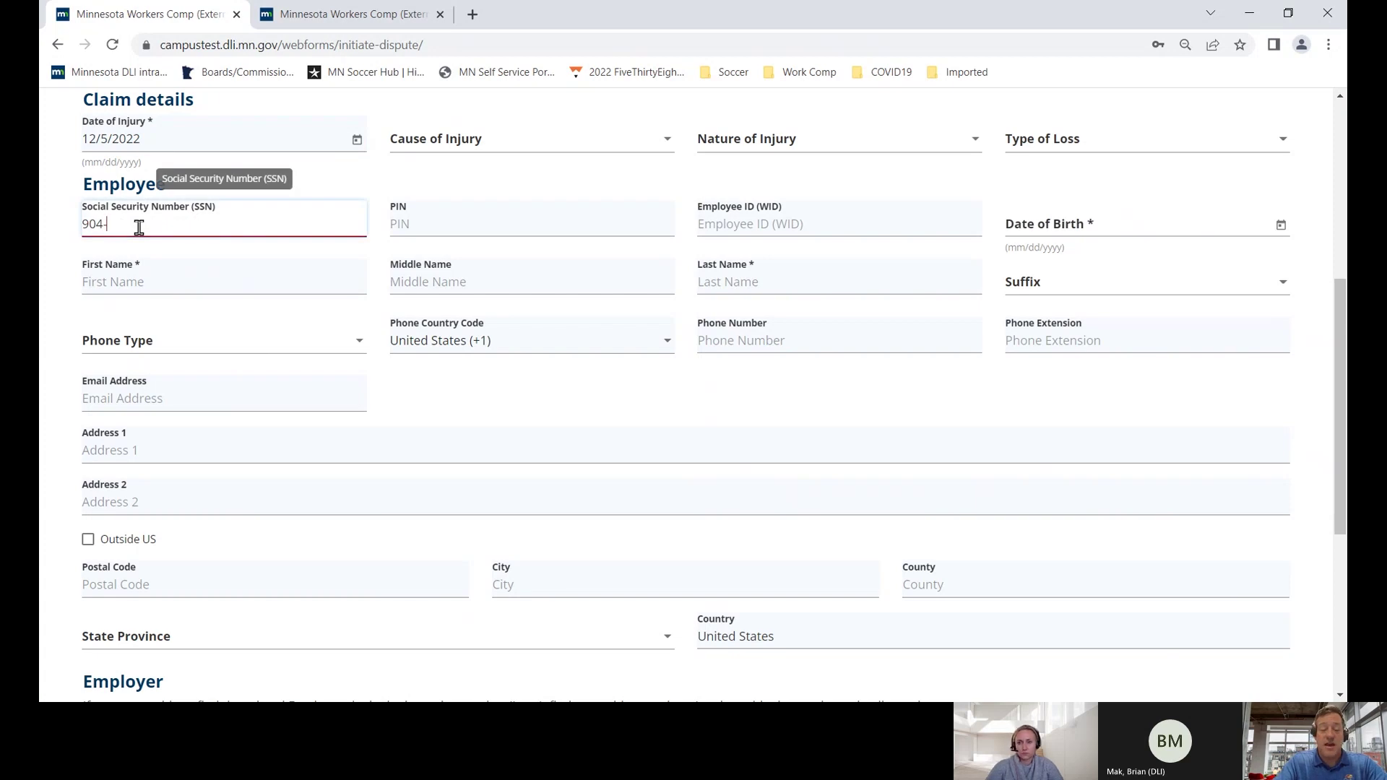
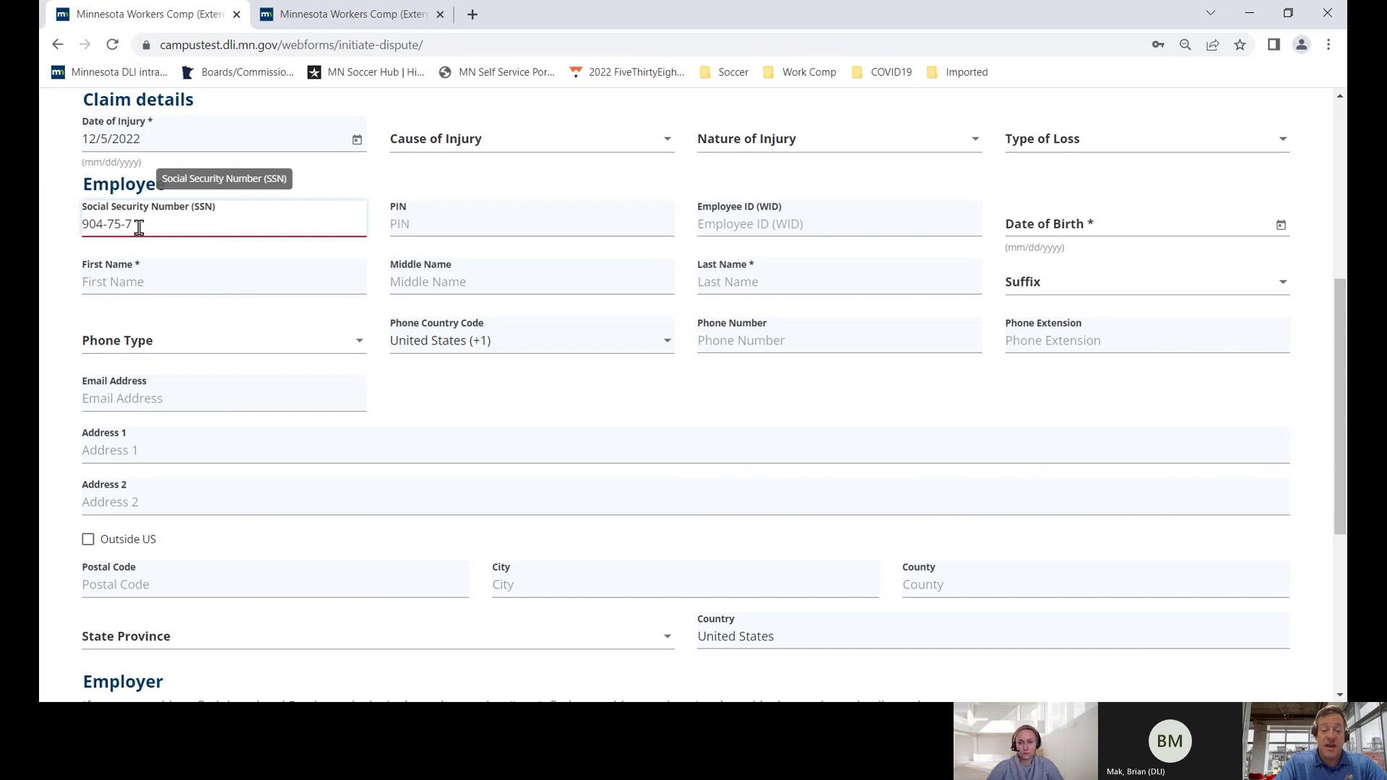
key("Tab")
key("Tab")
key("Tab")
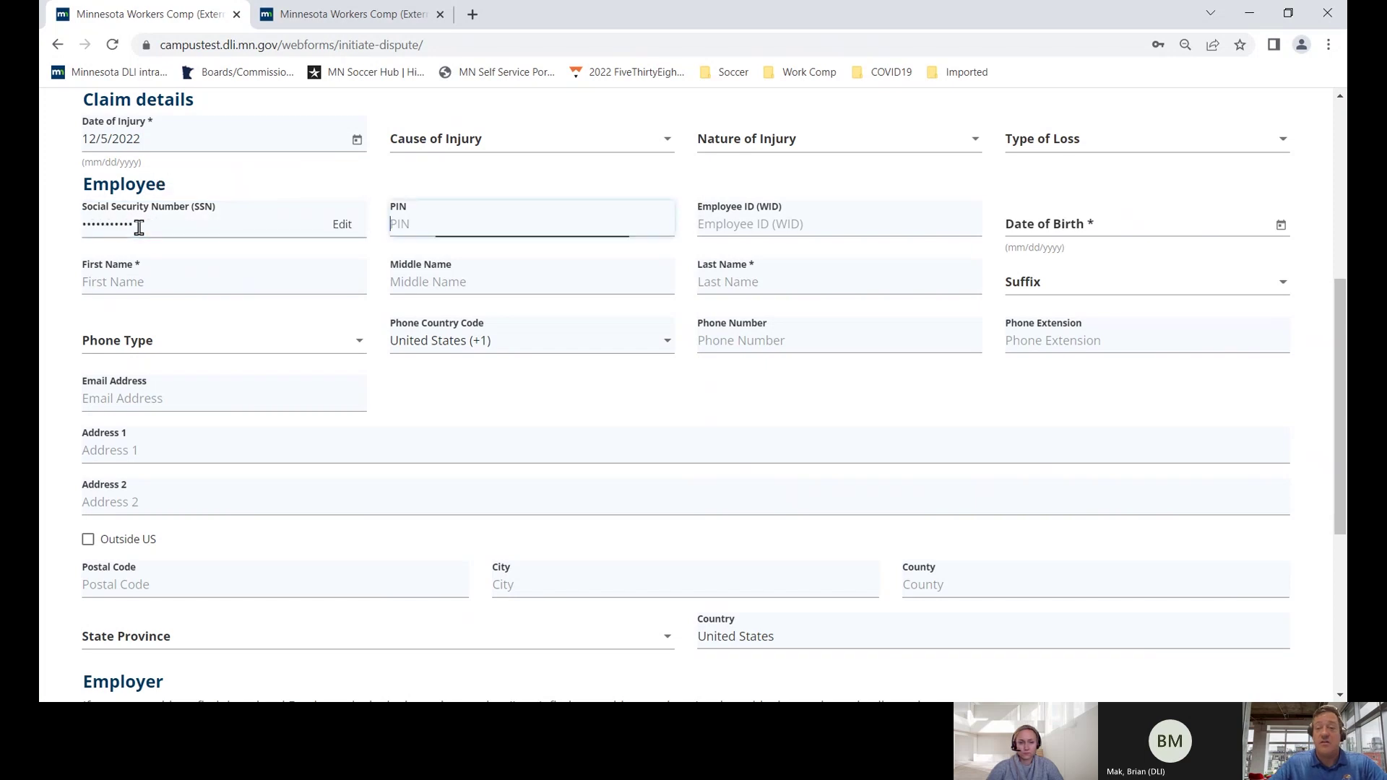
left_click(1062, 226)
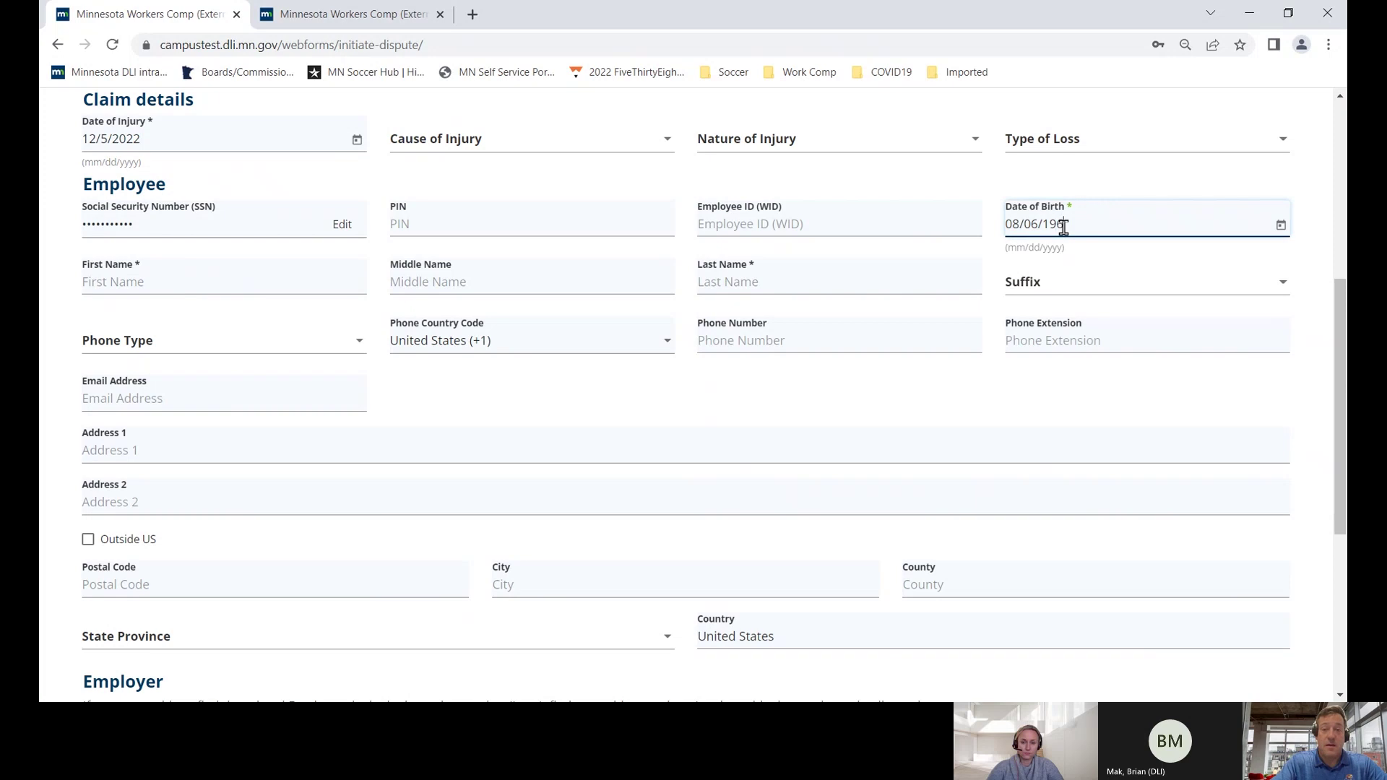
- Enter the employee's first and last name, street address and postal code
left_click(152, 285)
key("Tab")
key("Tab")
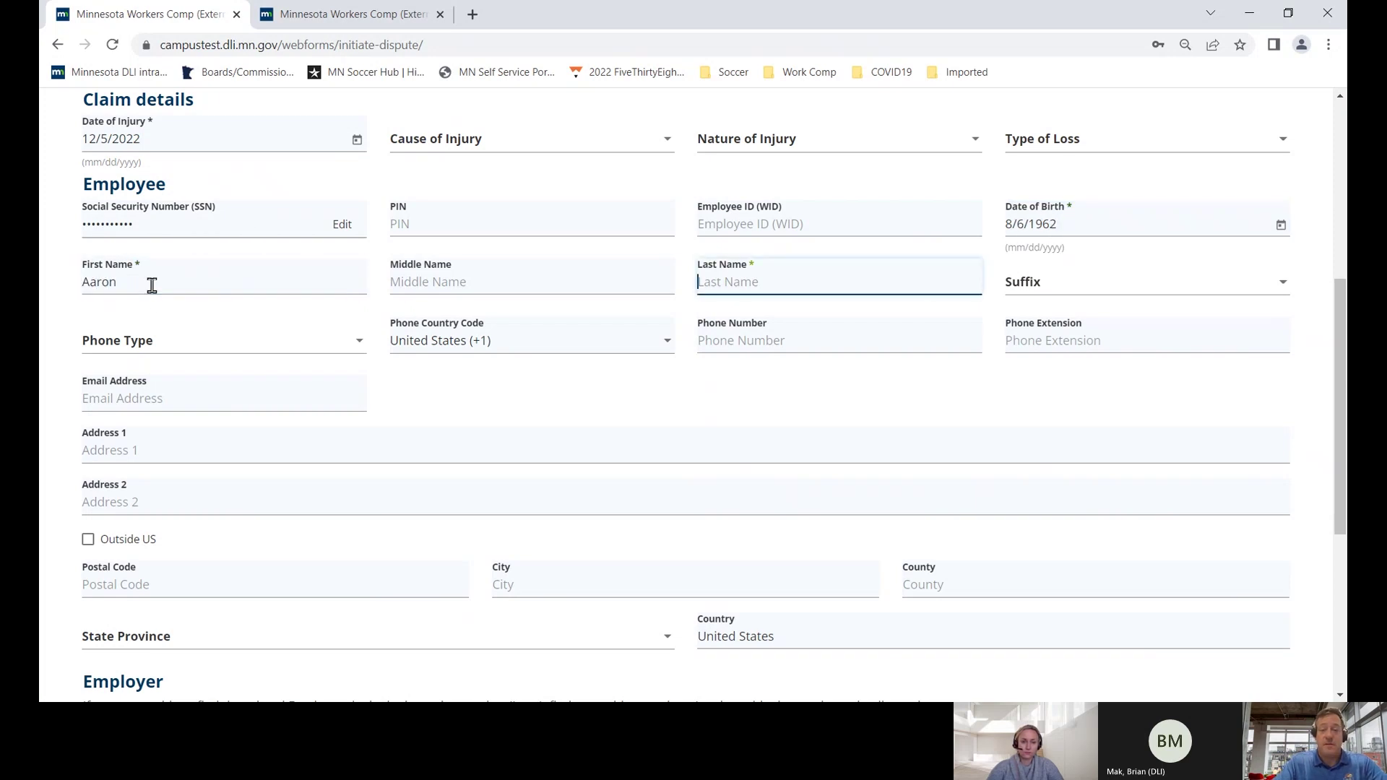
key("Tab")
key("Tab")
key("Tab")
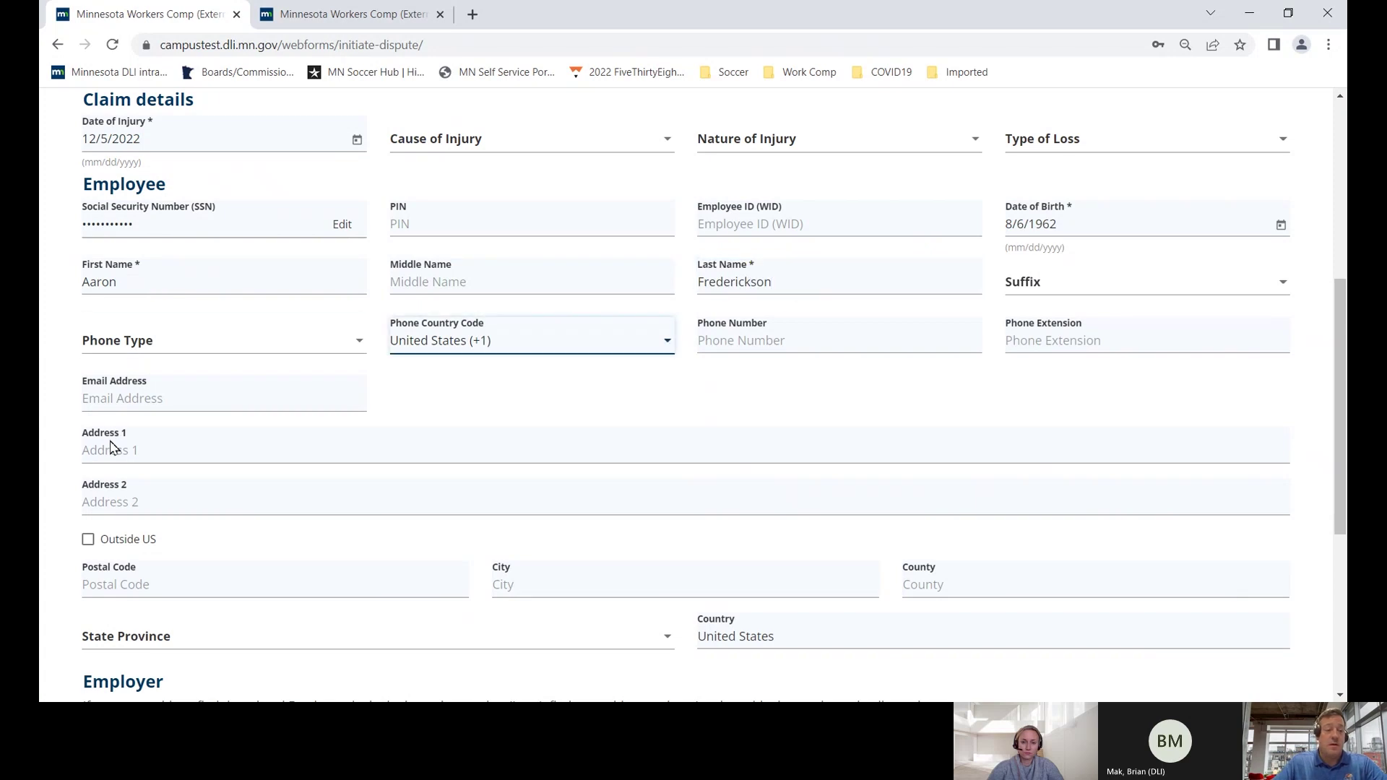
left_click(112, 446)
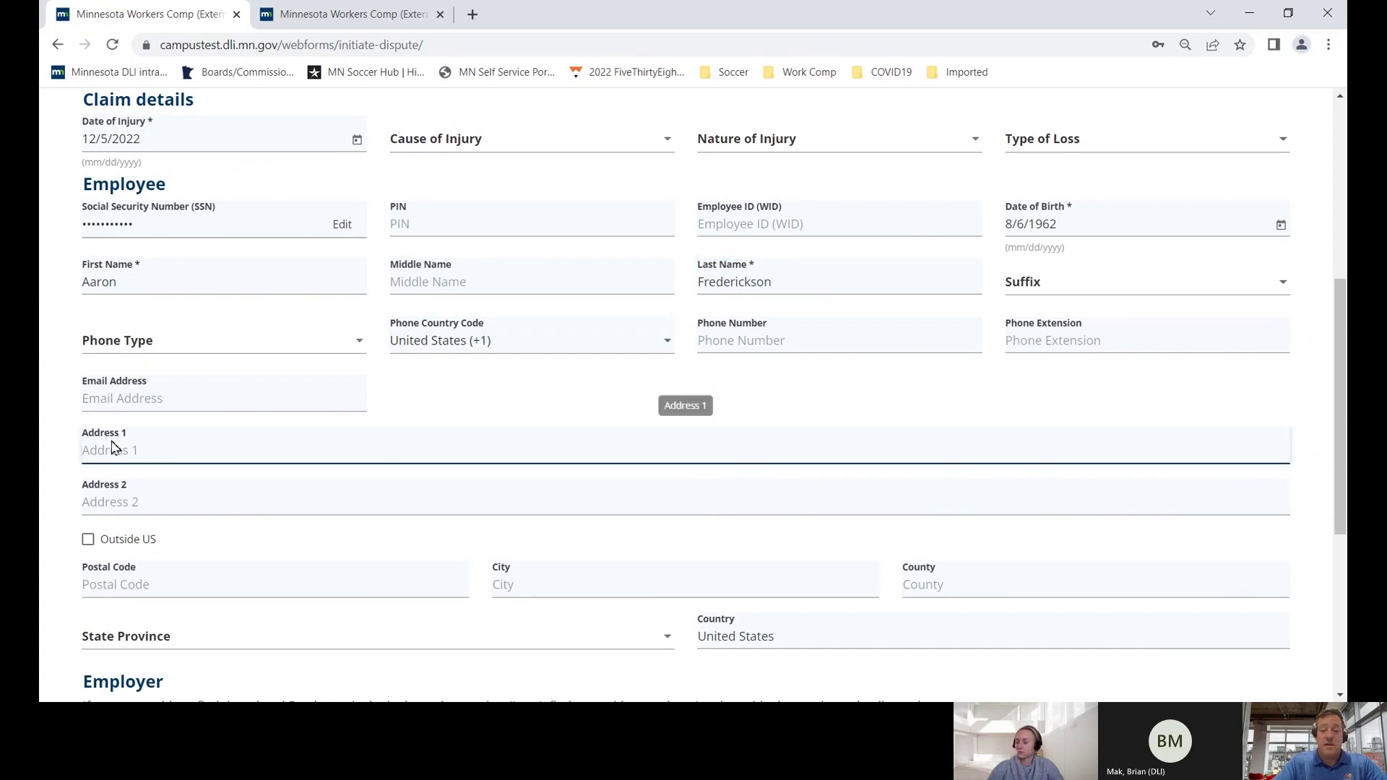
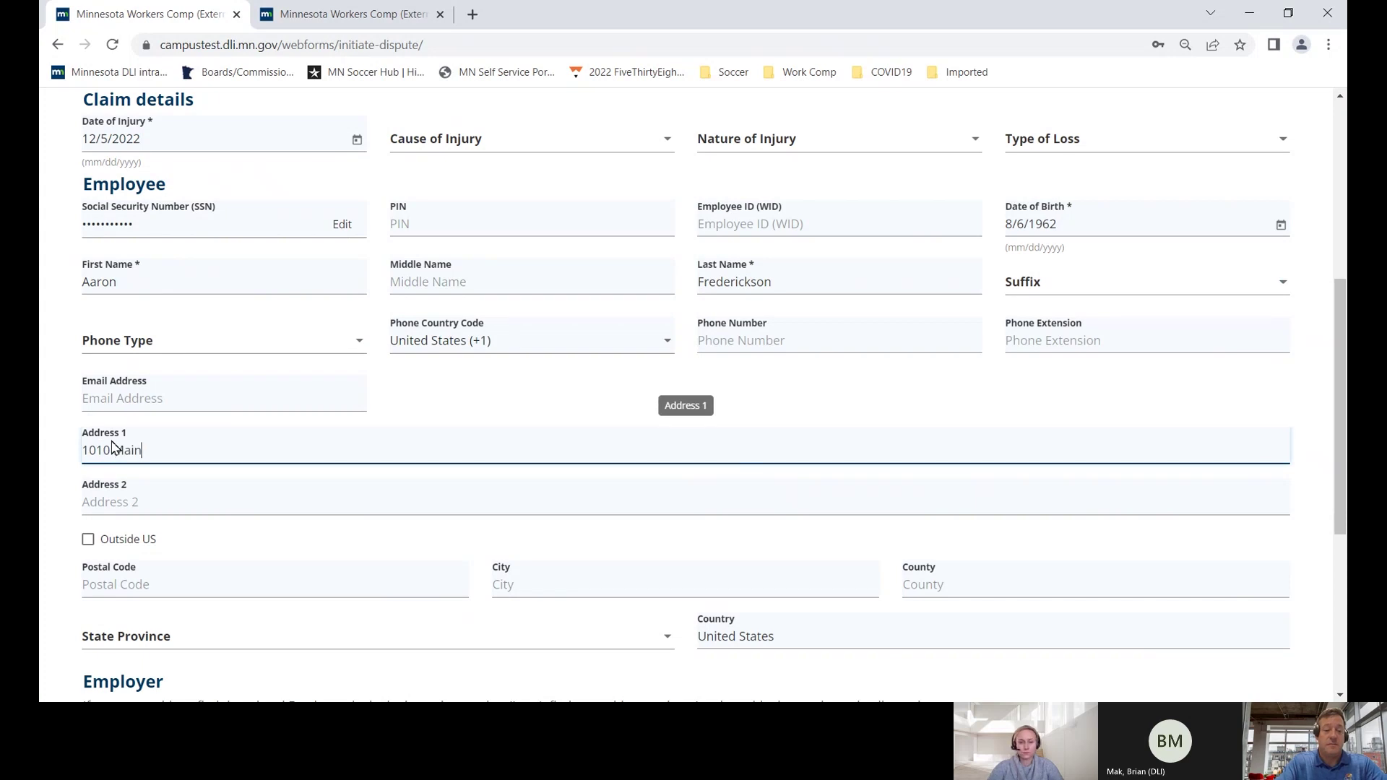
key("Tab")
key("Tab")
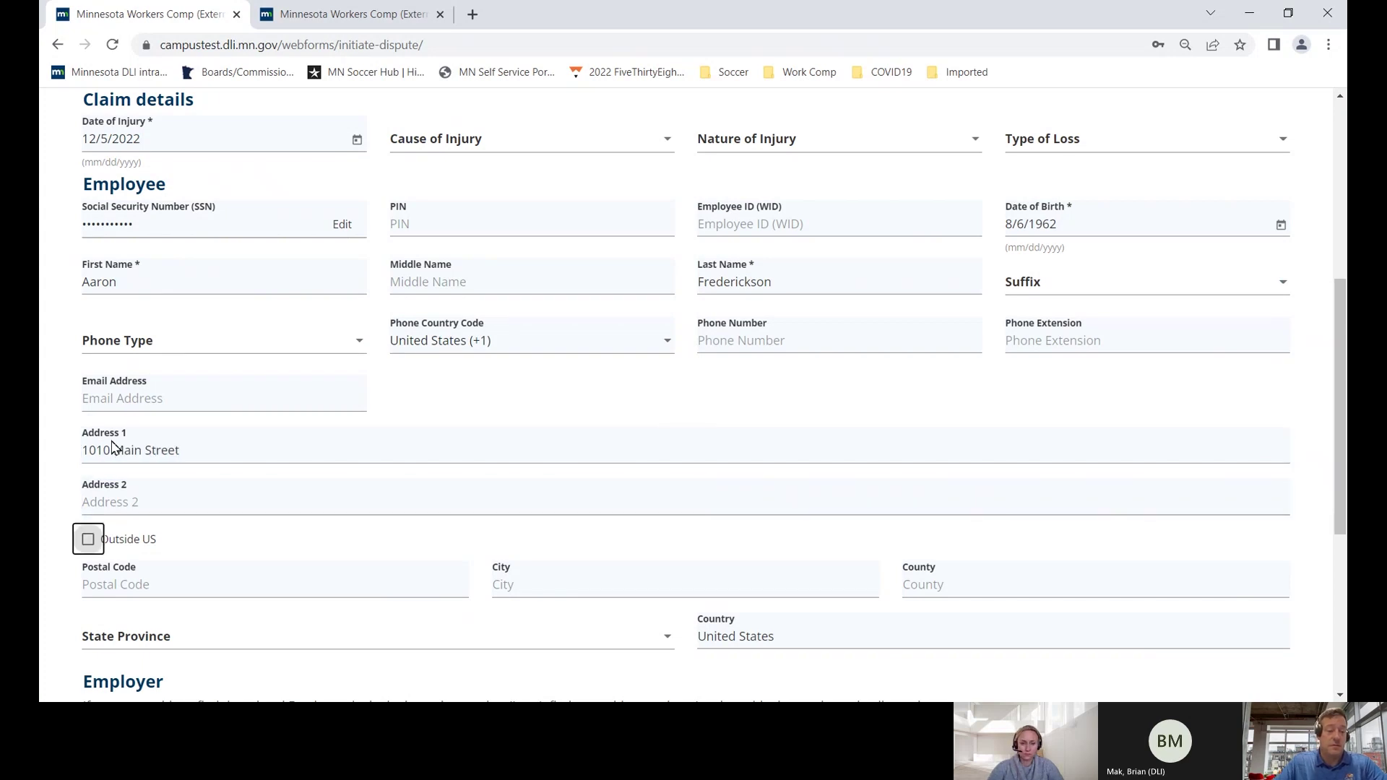
left_click(137, 584)
type("55155")
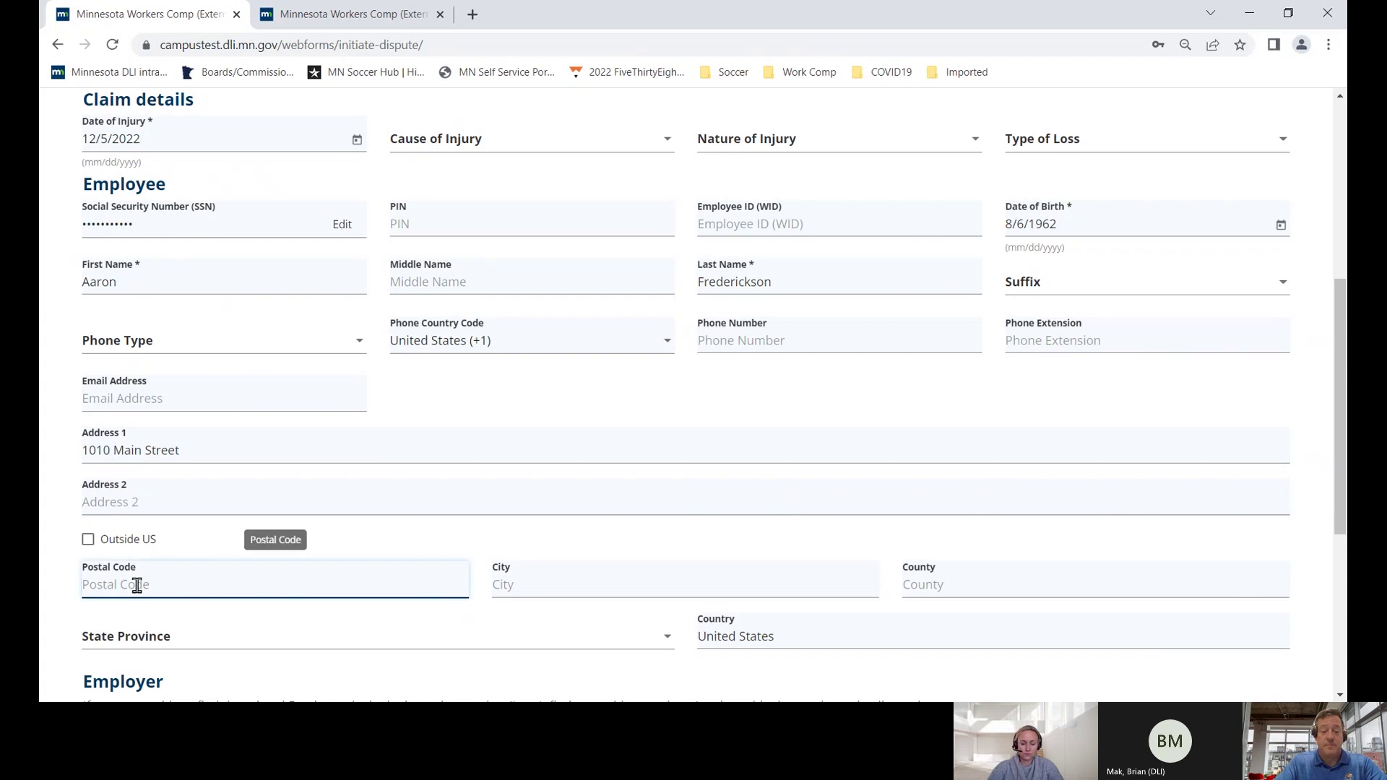
key("Tab")
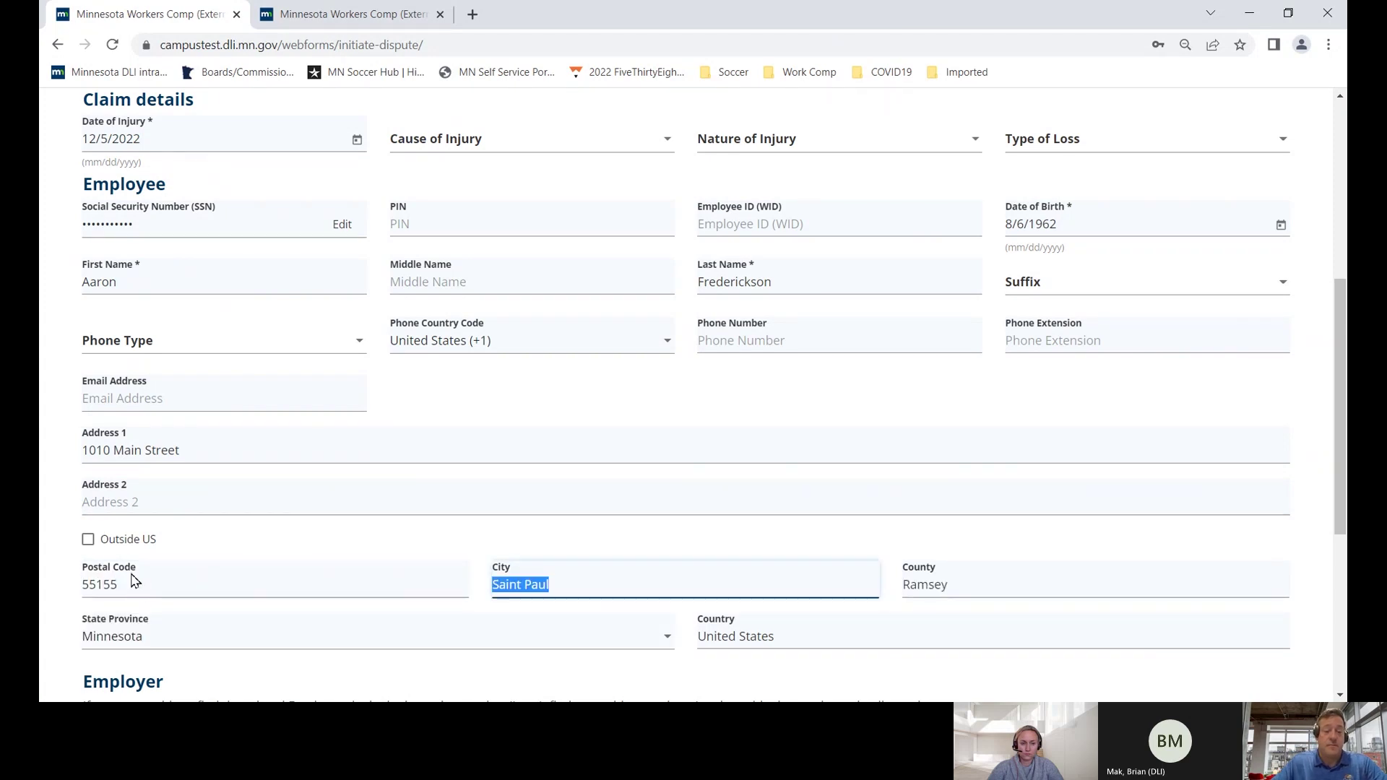
- Search employers for 'First' and select FIRST INTERNATIONAL BANK & TRUST as the employer
scroll(116, 586, "down", 3)
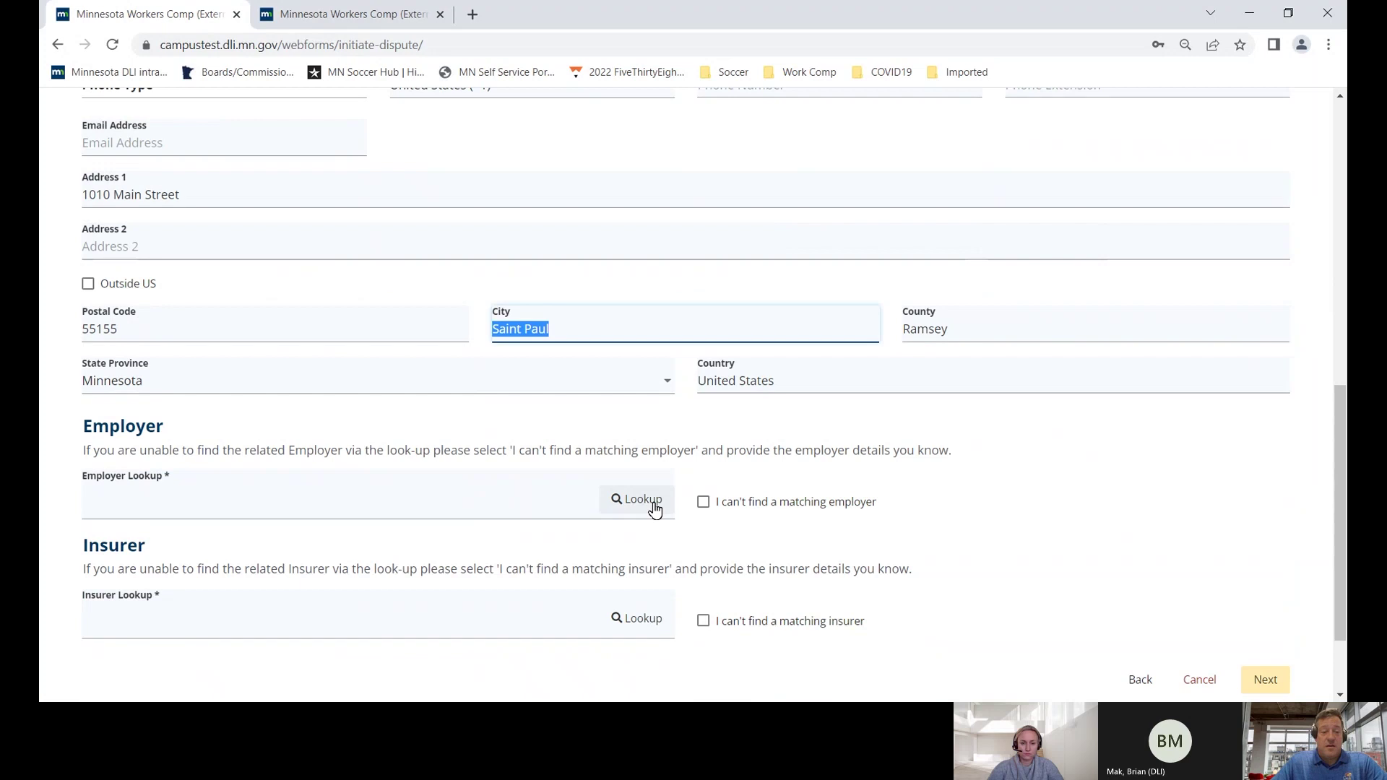
left_click(653, 507)
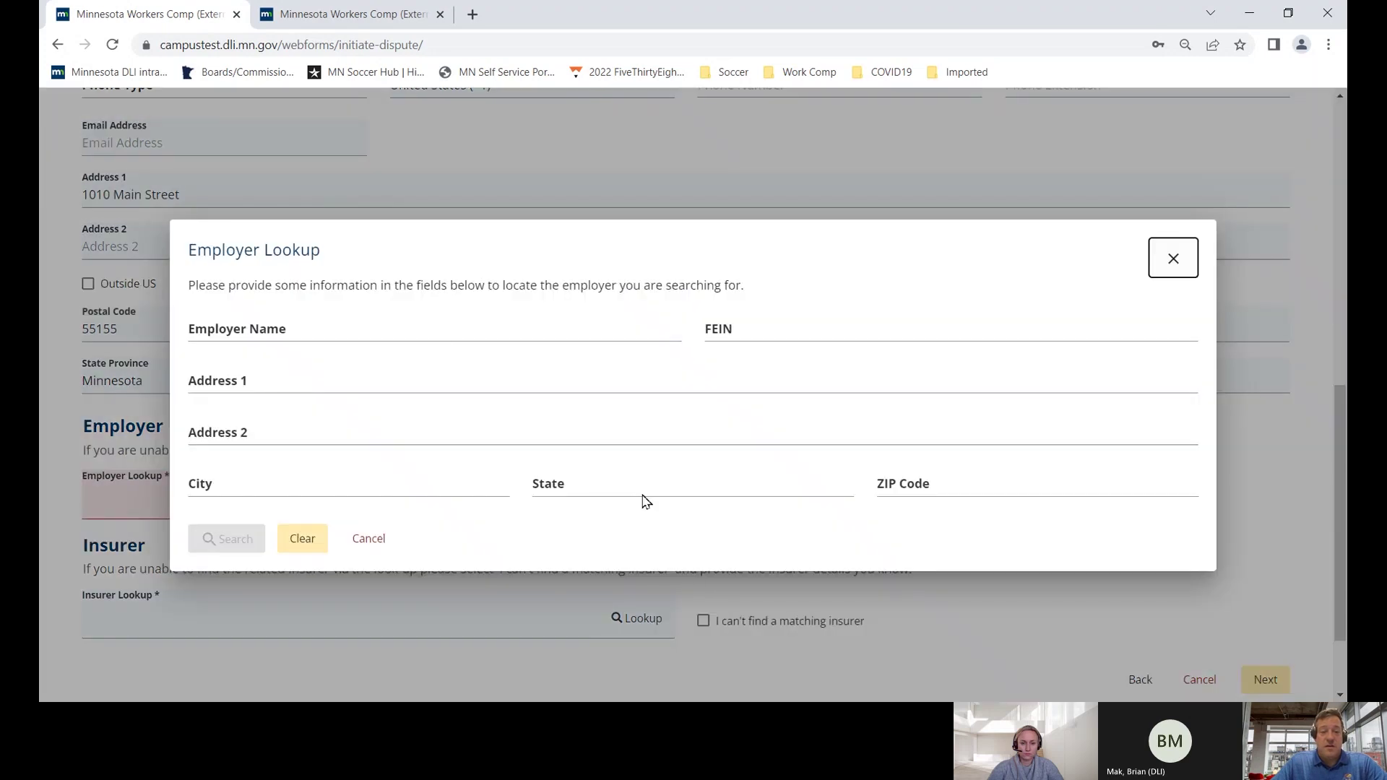
left_click(395, 324)
type("First")
left_click(246, 547)
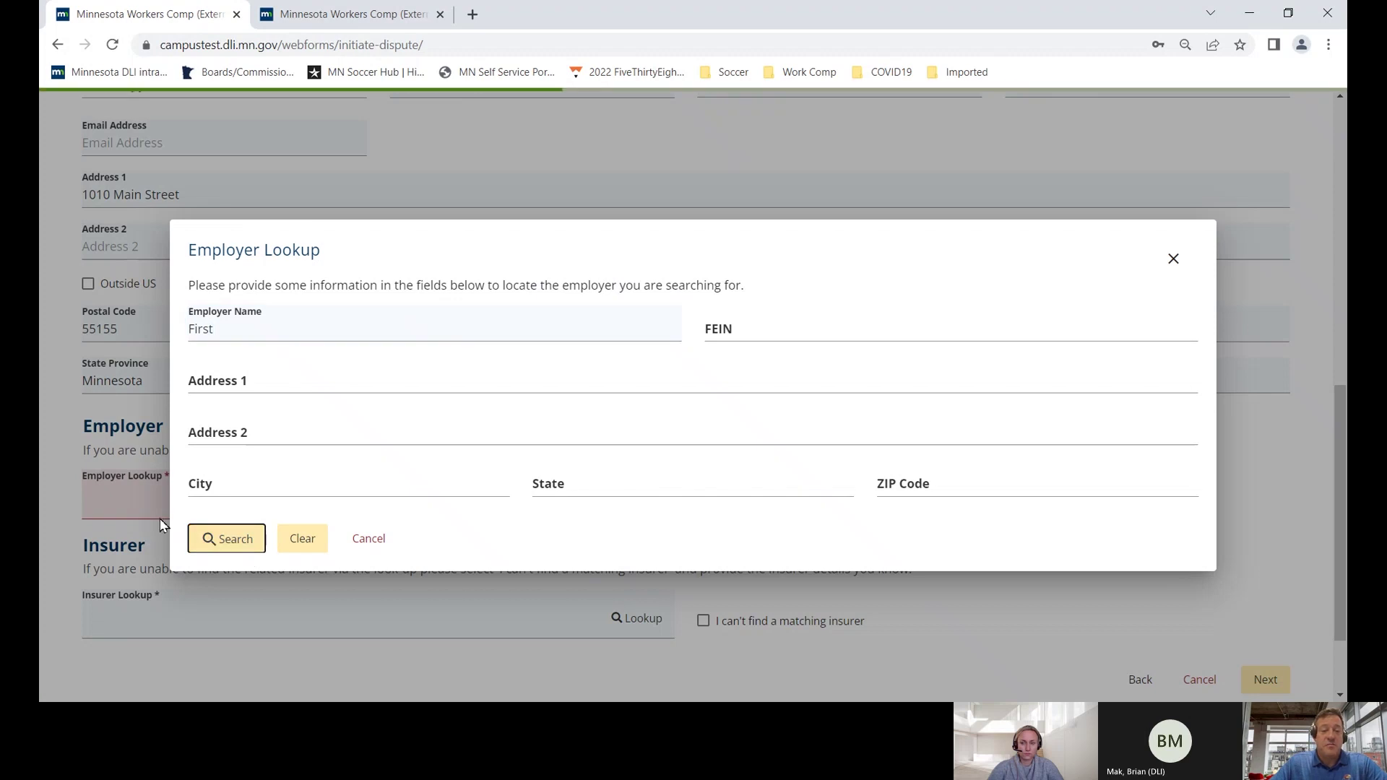
scroll(201, 530, "down", 3)
scroll(200, 531, "down", 3)
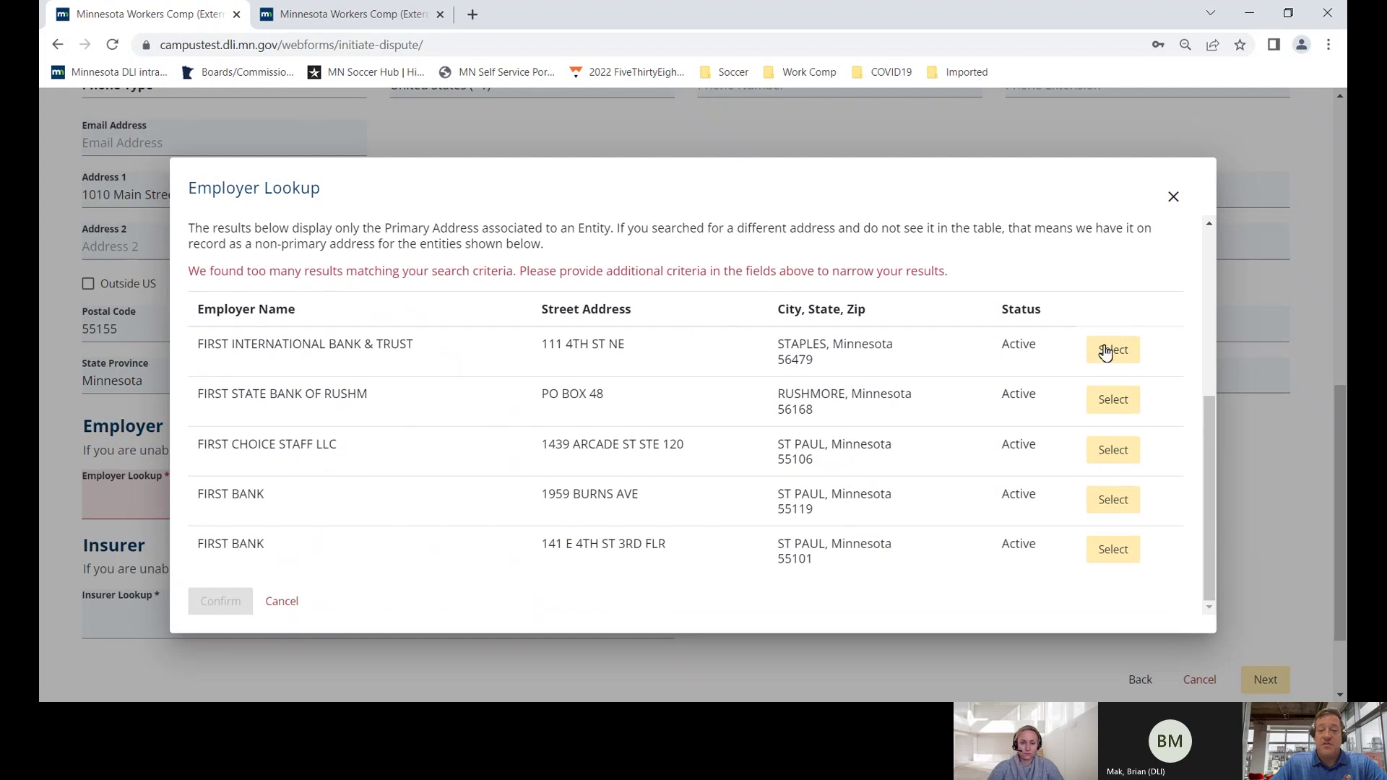
left_click(1113, 349)
scroll(618, 506, "down", 2)
- Search insurers for 'First', select FIRST DAKOTA INDEMNITY CO, and review the claim form
left_click(622, 508)
type("First")
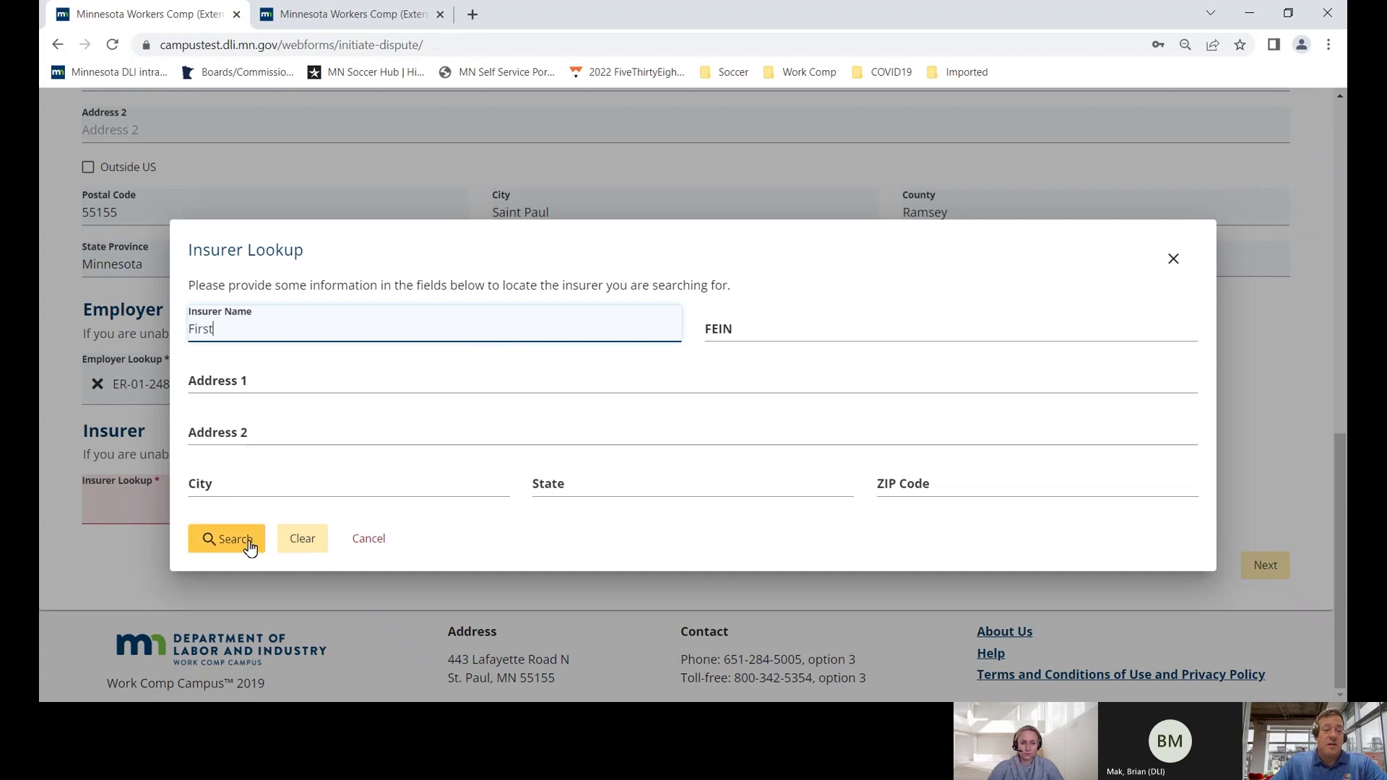
left_click(226, 539)
scroll(247, 551, "down", 2)
scroll(247, 550, "down", 3)
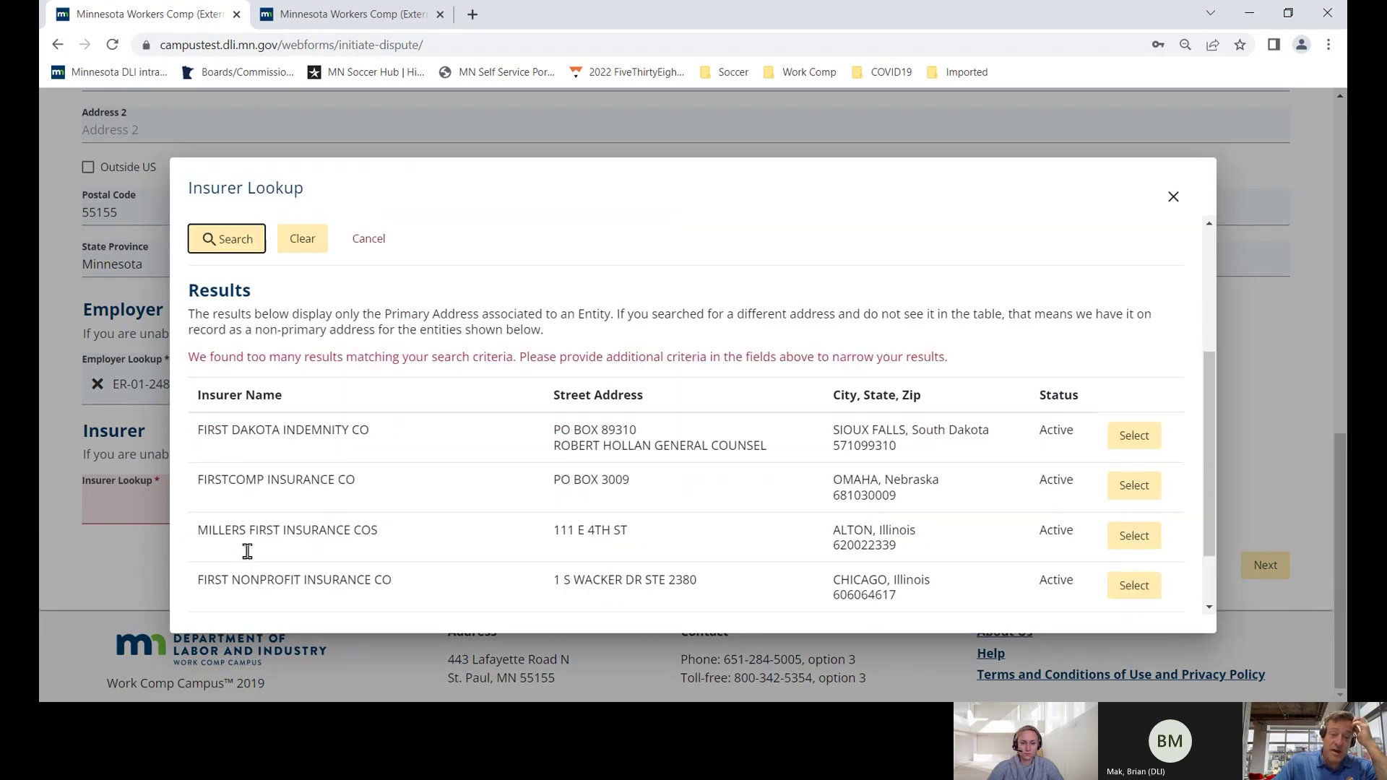
left_click(1131, 425)
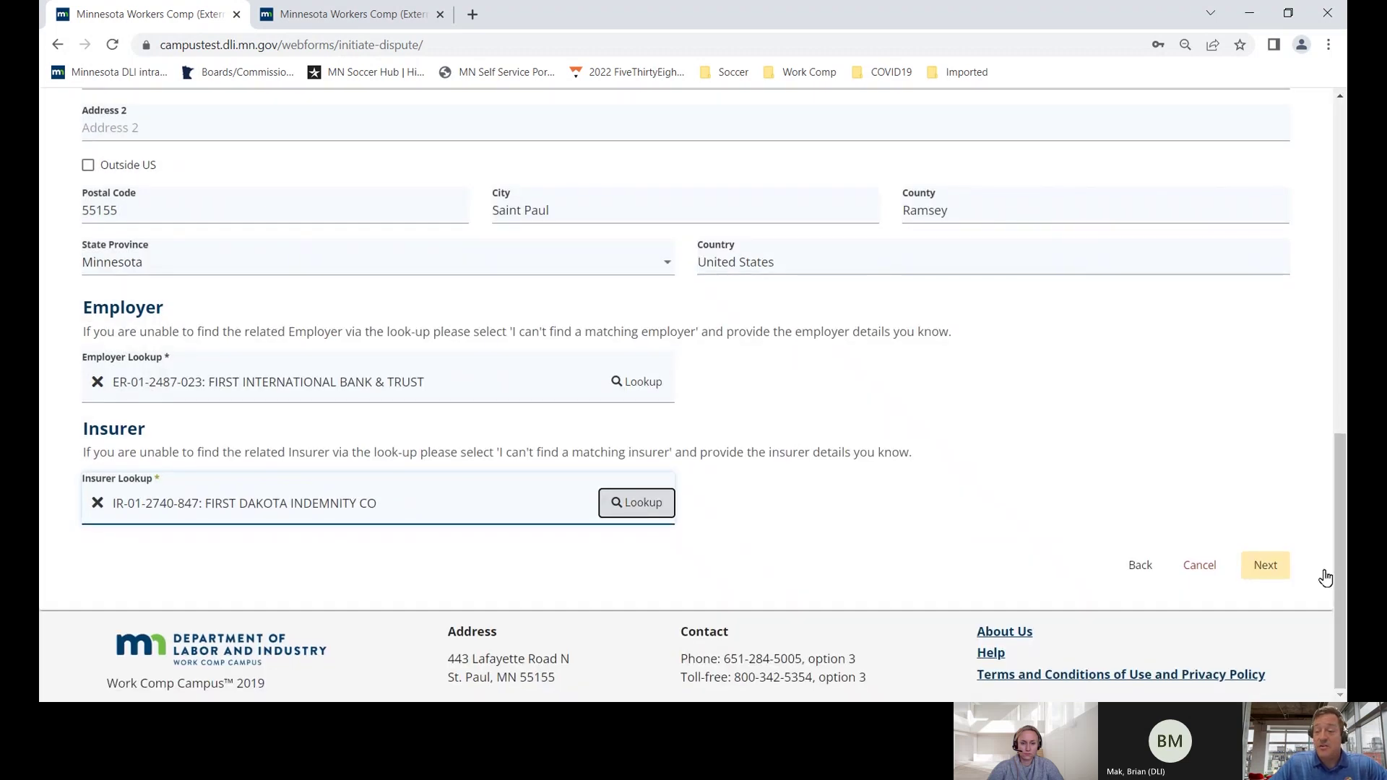
scroll(997, 463, "up", 7)
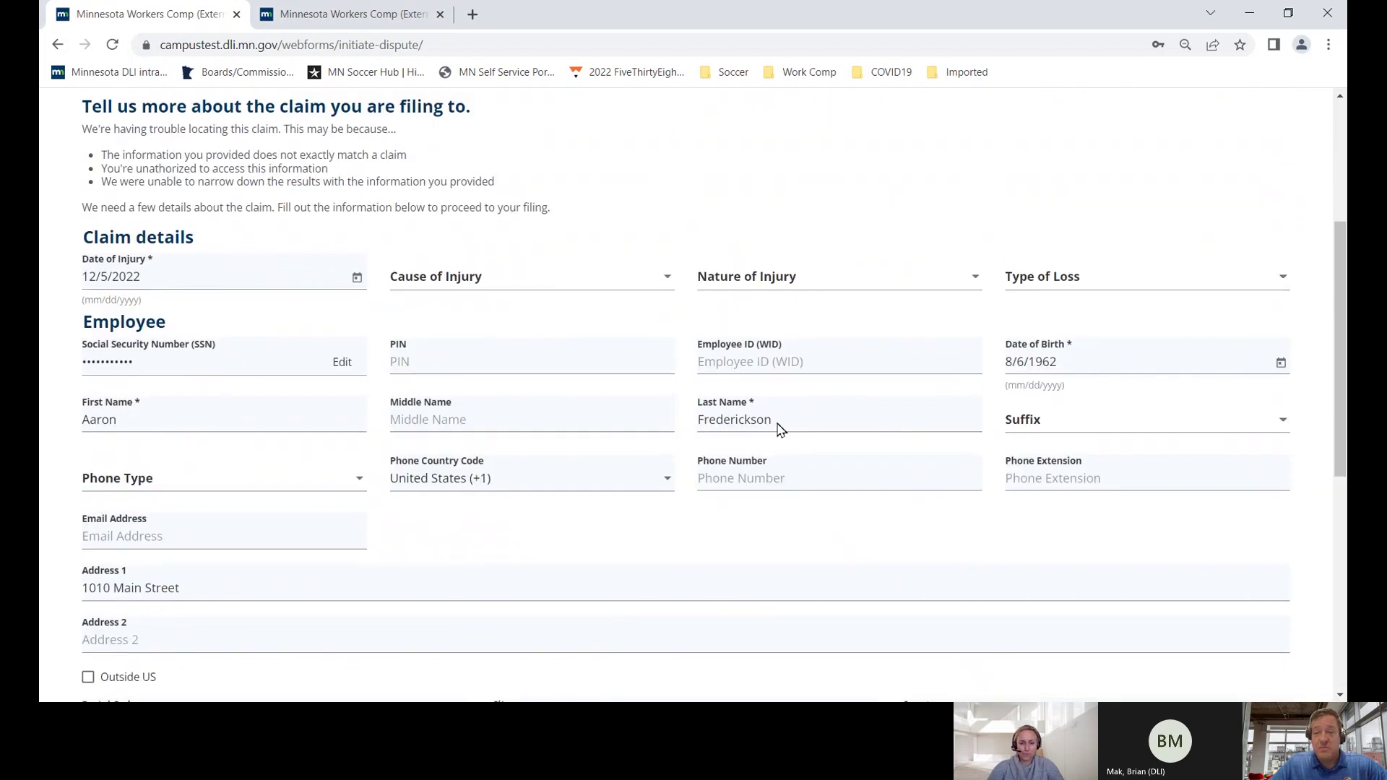
scroll(777, 427, "up", 2)
scroll(779, 428, "down", 4)
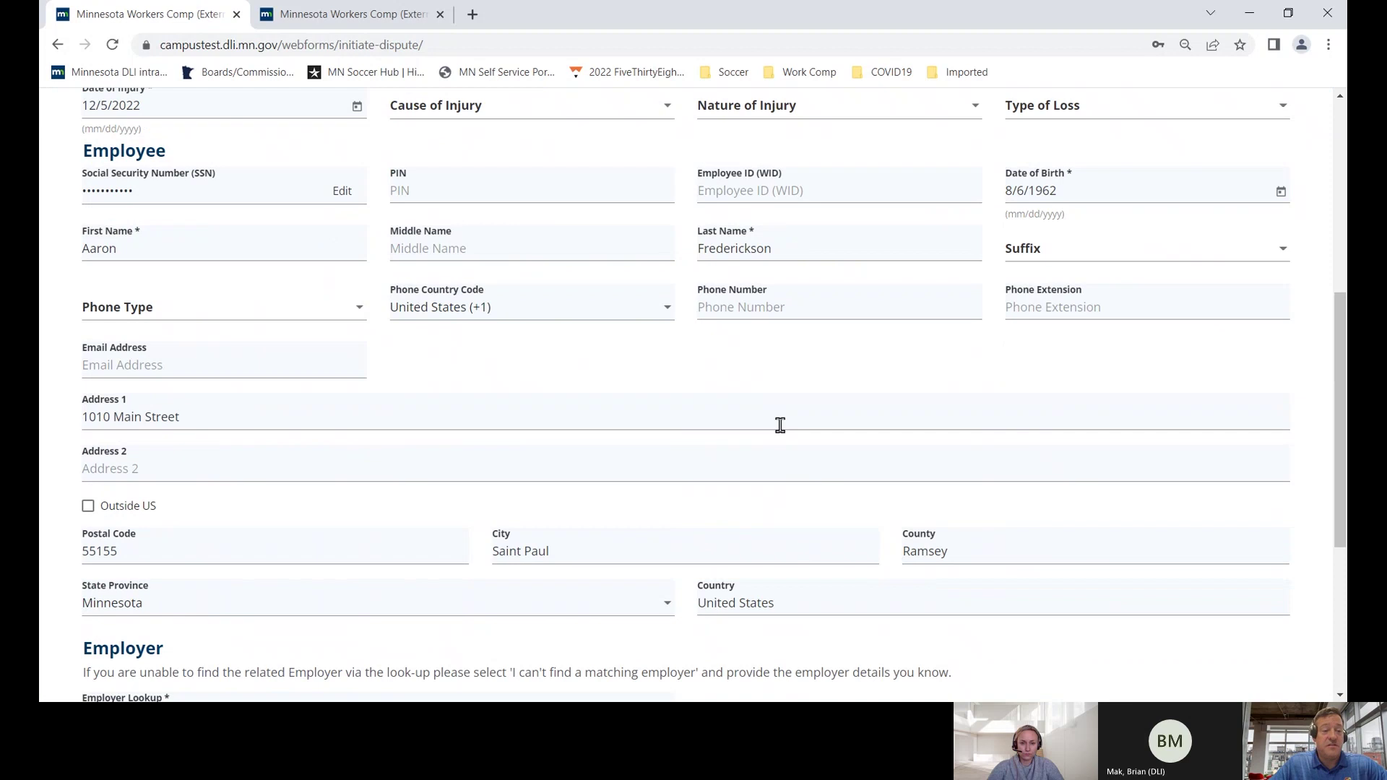
scroll(779, 428, "down", 5)
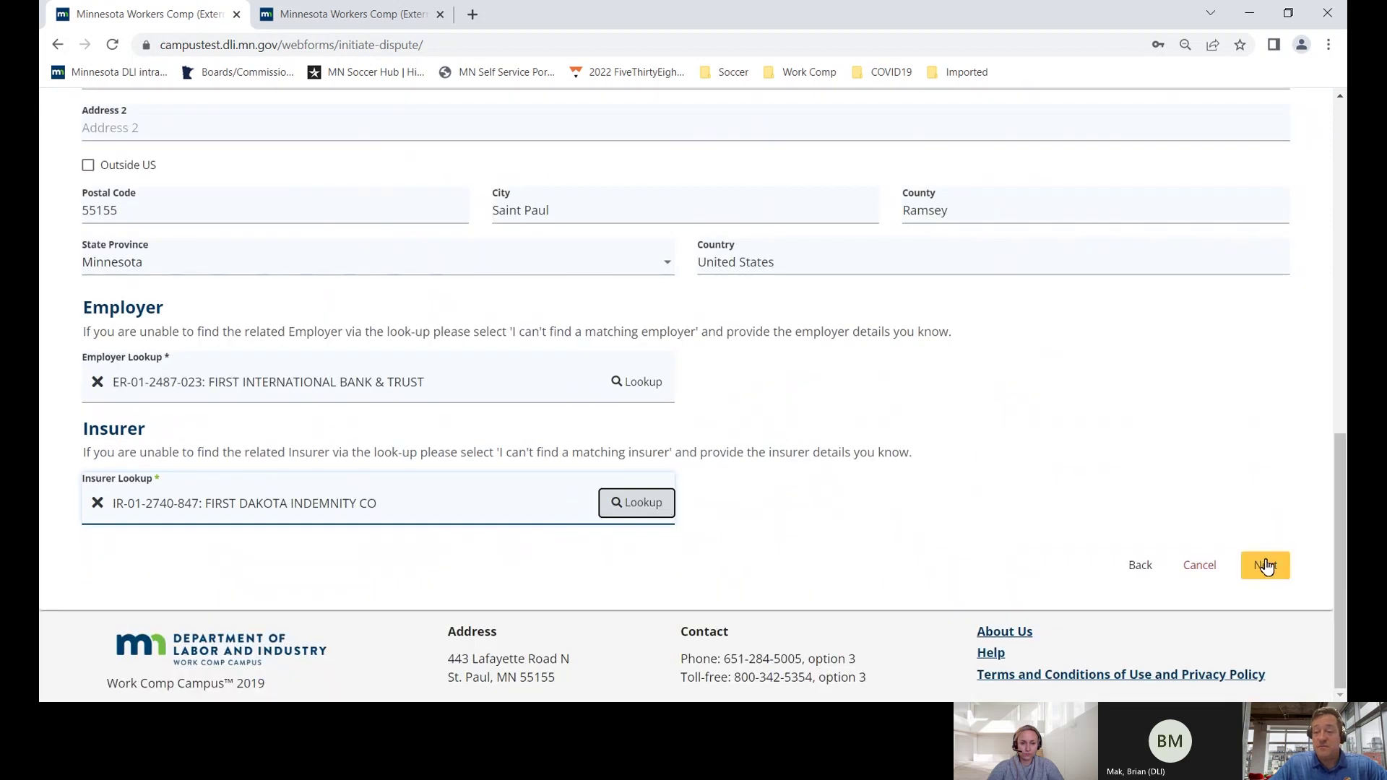
- Represent the employee and mark FIRST INTERNATIONAL BANK & TRUST as another disputing party, leaving the insurer unmarked
left_click(1264, 565)
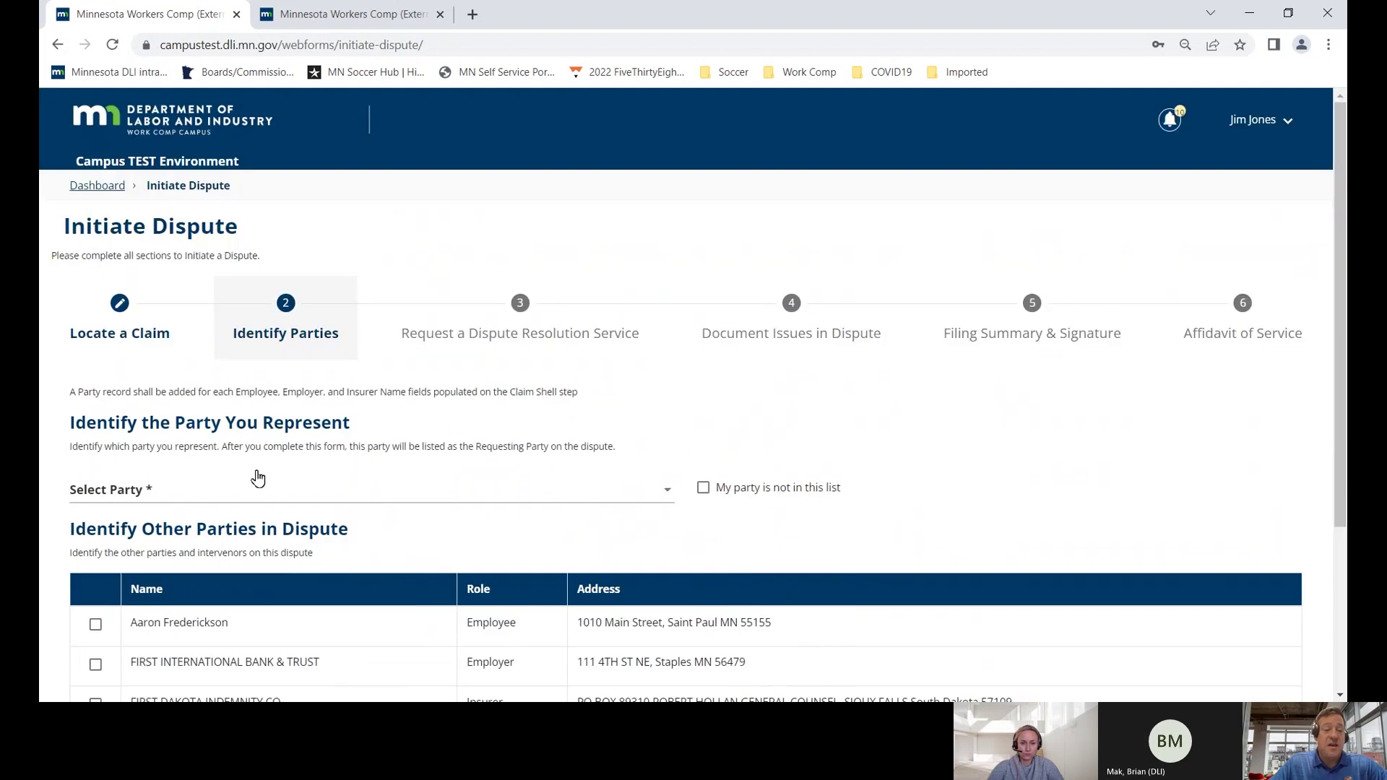
left_click(218, 489)
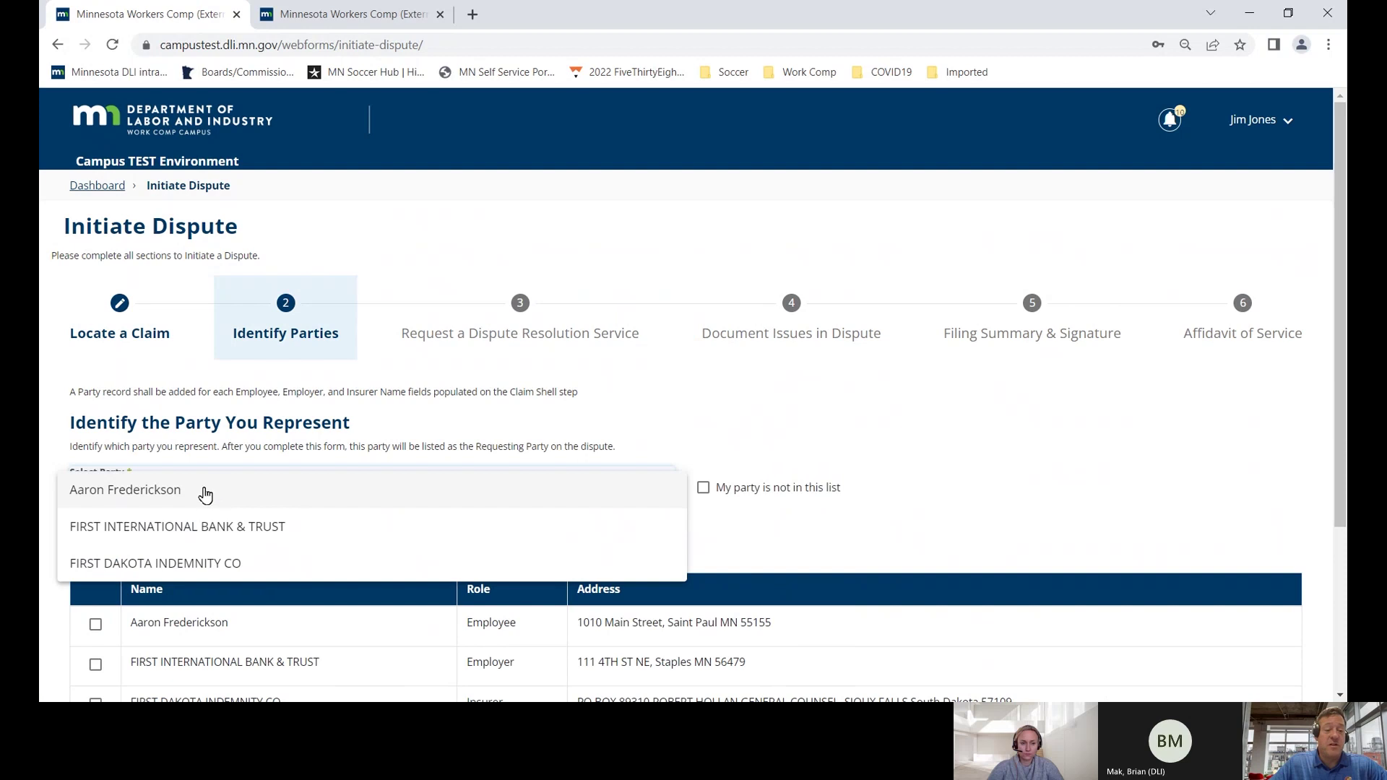
left_click(204, 492)
scroll(205, 493, "down", 3)
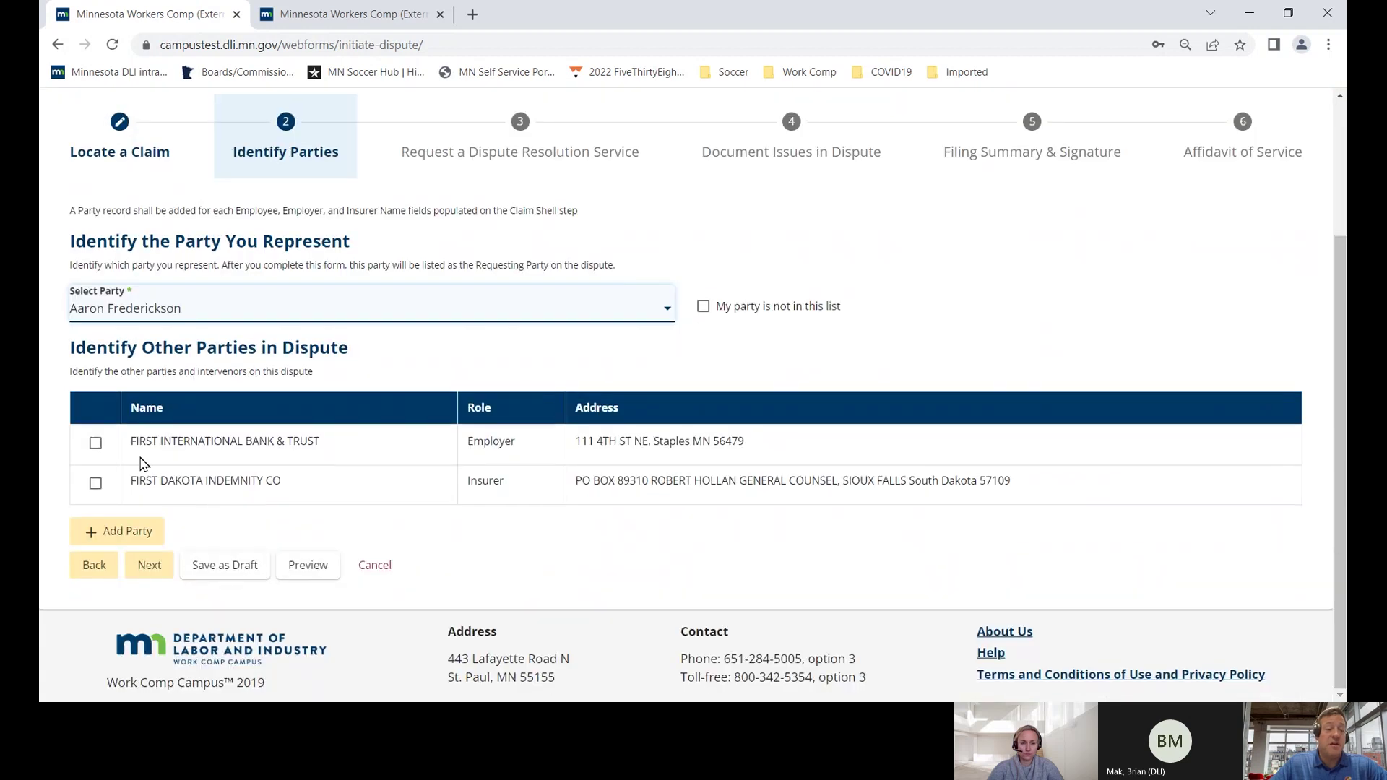
left_click(96, 444)
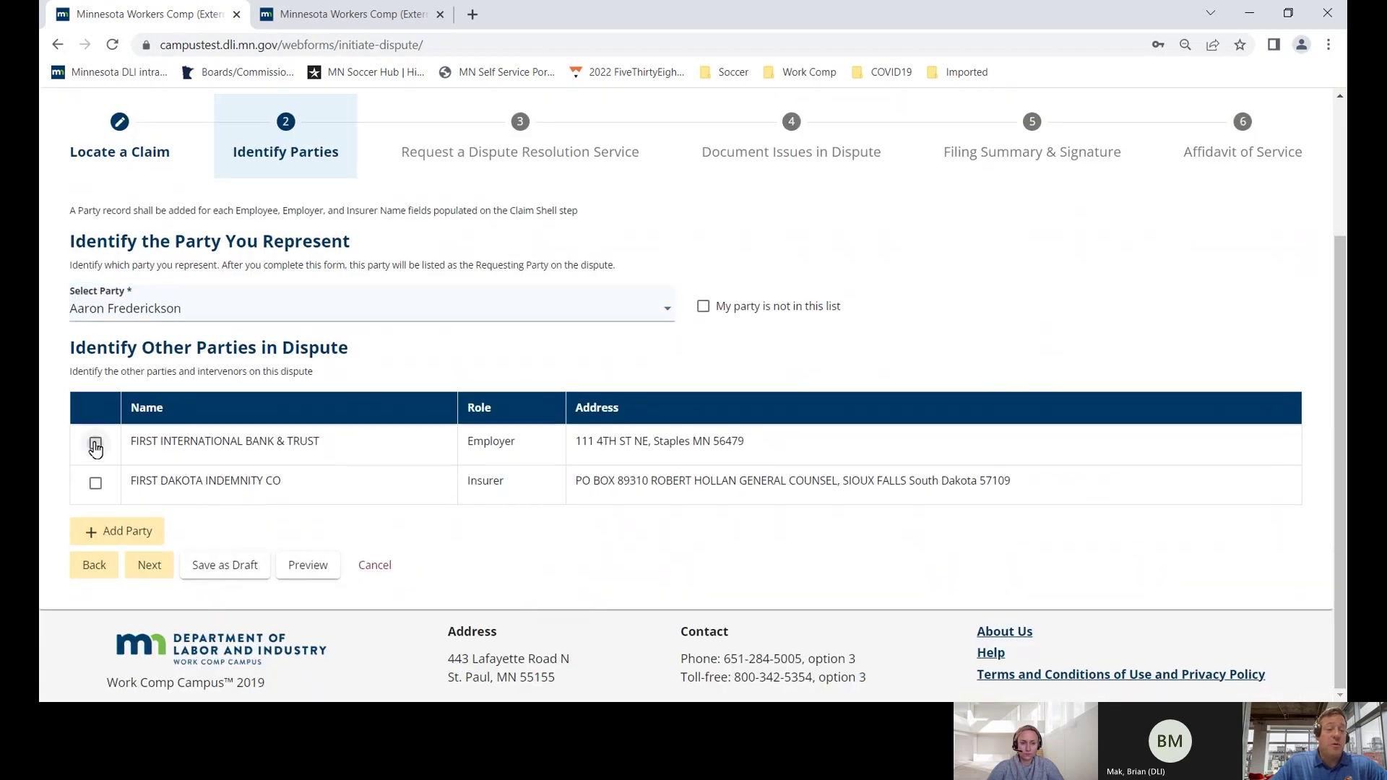
left_click(95, 483)
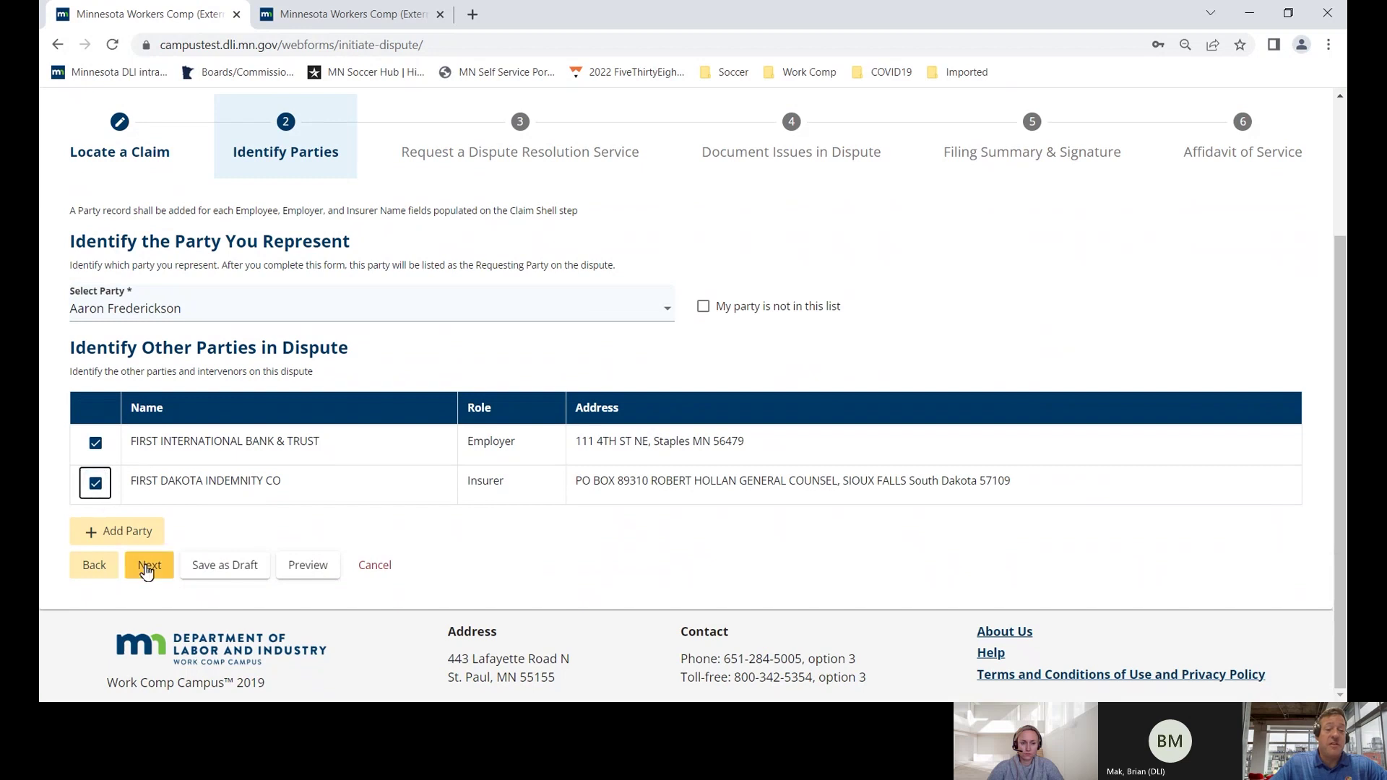
left_click(96, 484)
- Re-mark the insurer, choose Certify this Dispute, and set the dispute type to Medical
left_click(96, 484)
left_click(148, 565)
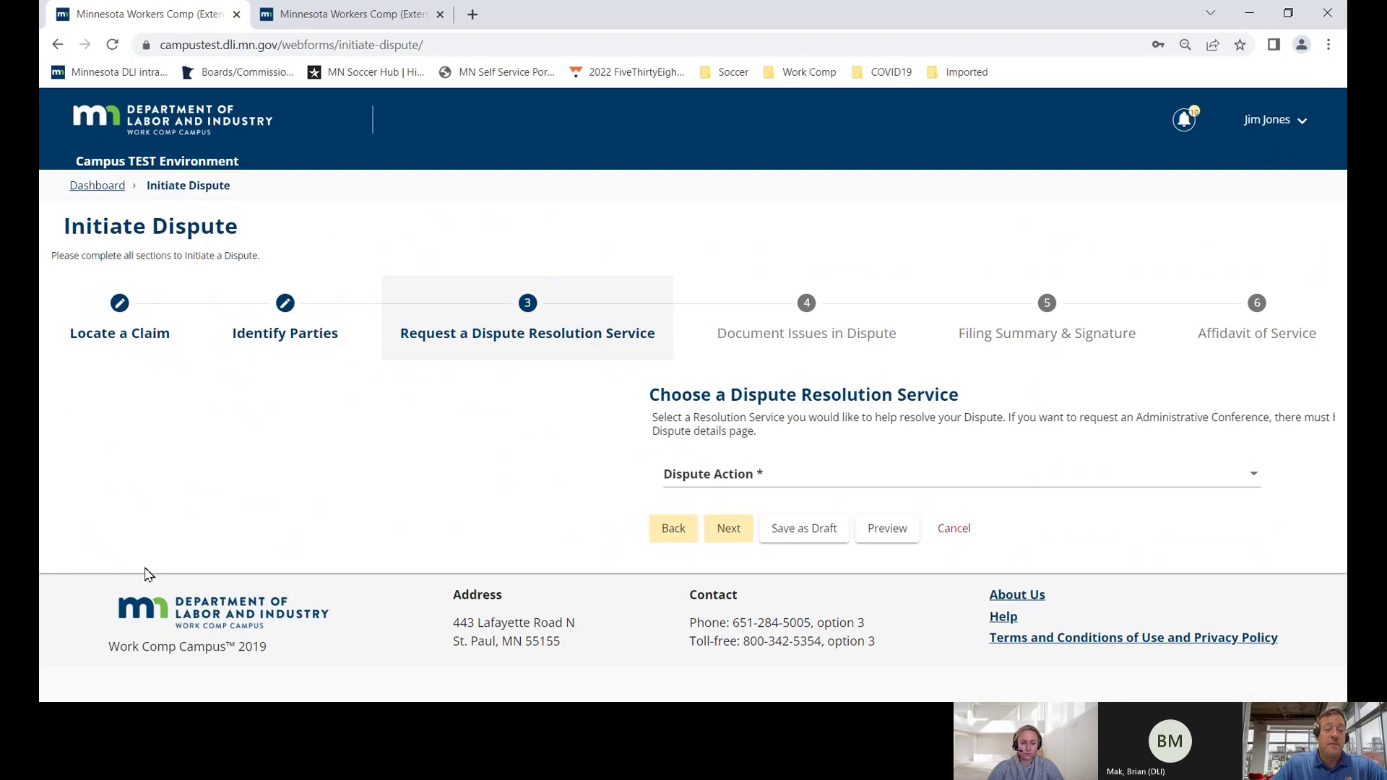
left_click(125, 470)
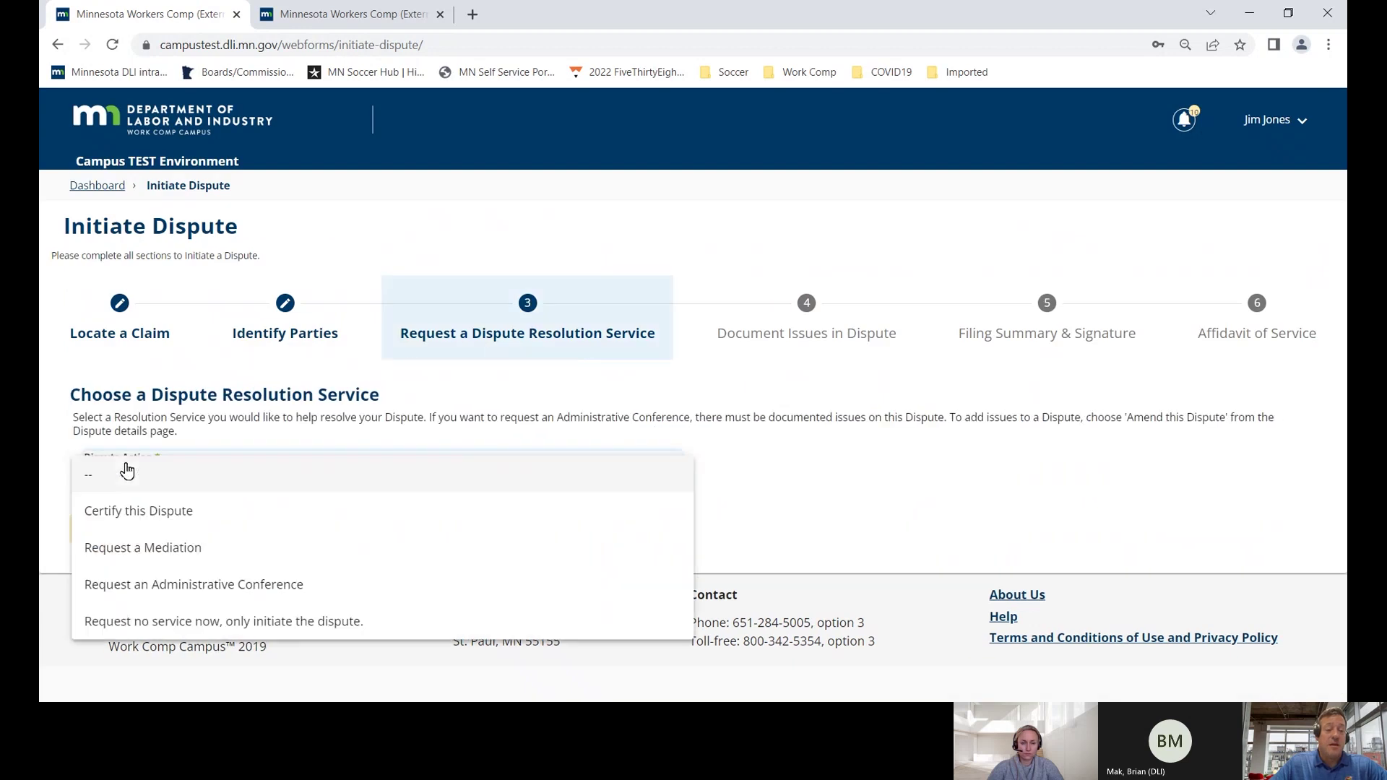
left_click(154, 508)
left_click(152, 529)
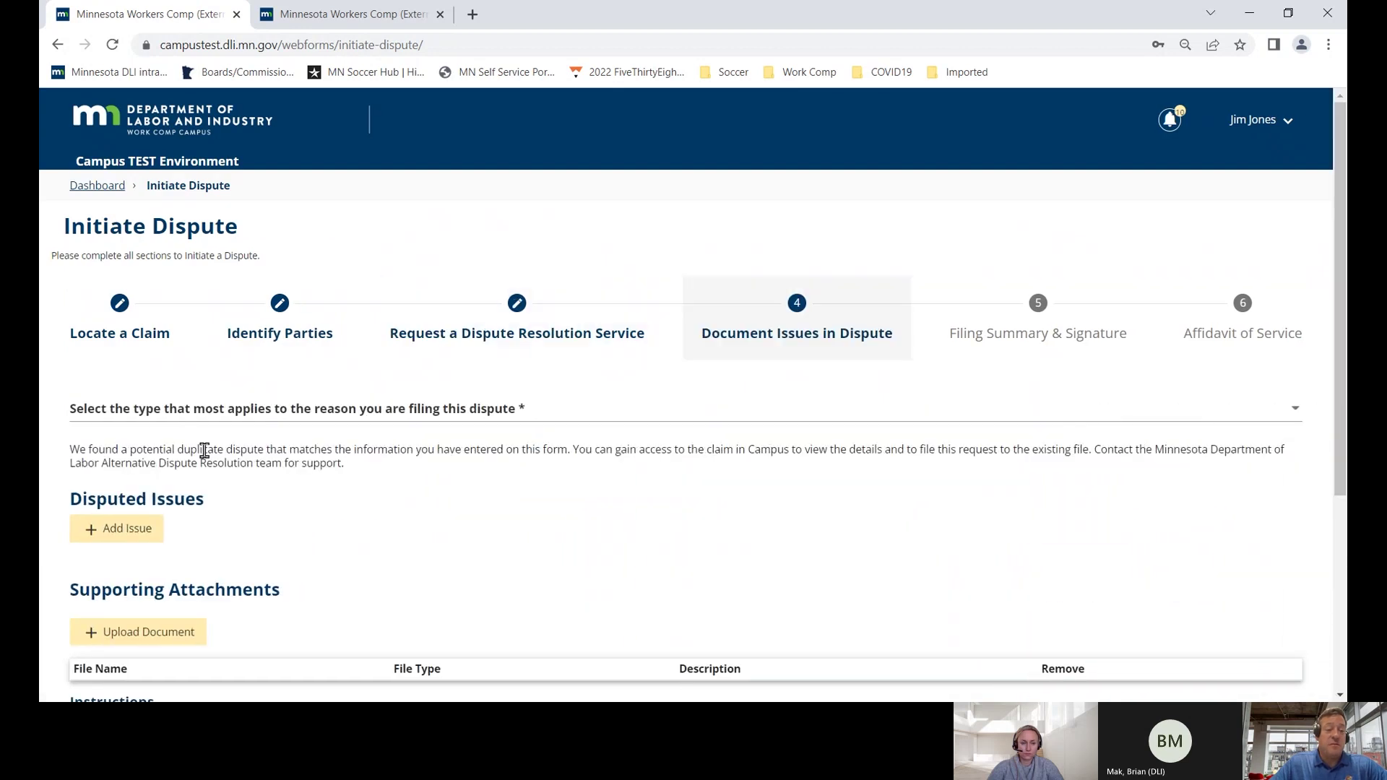
left_click(203, 416)
left_click(180, 444)
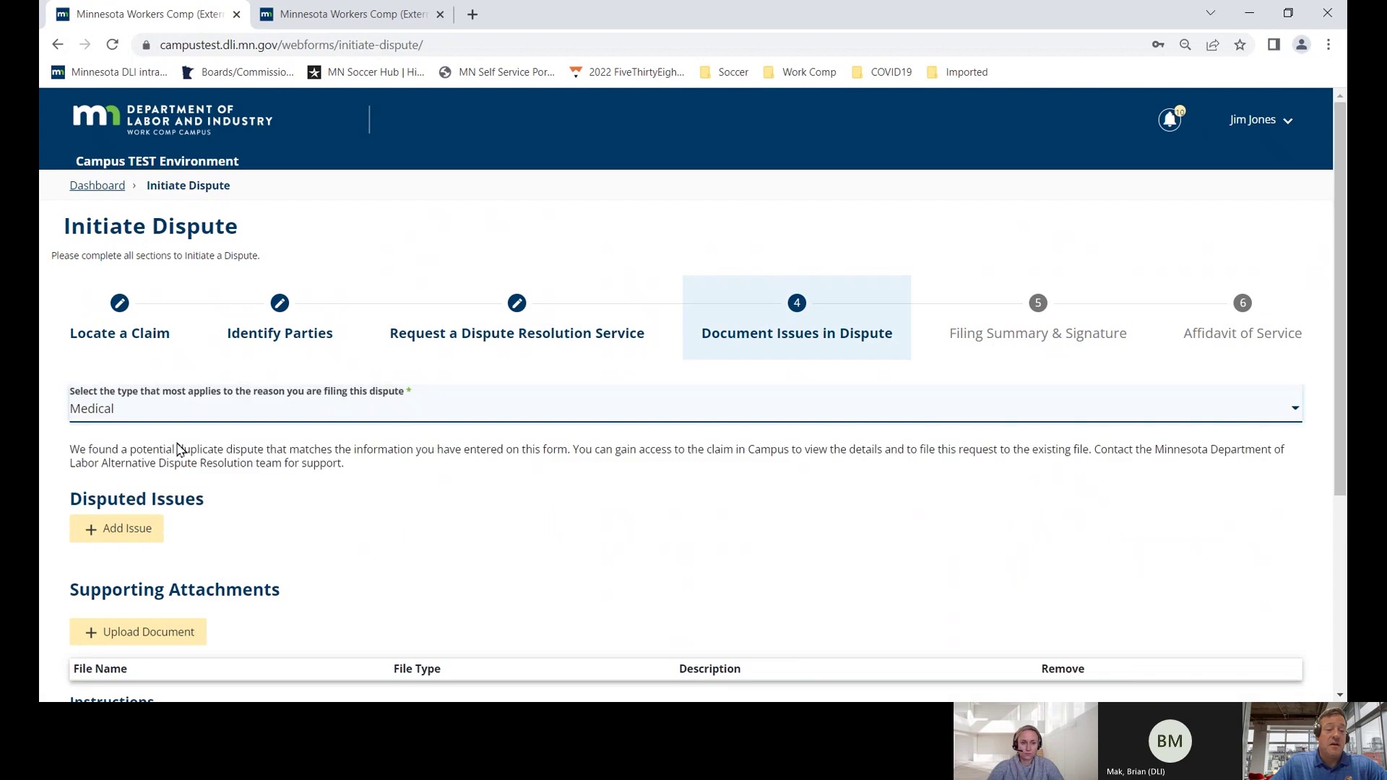
- Add a Medical Prescriptions service issue detailed 'Employee seeks medicine.' and save it
left_click(142, 530)
left_click(378, 322)
left_click(253, 376)
left_click(258, 389)
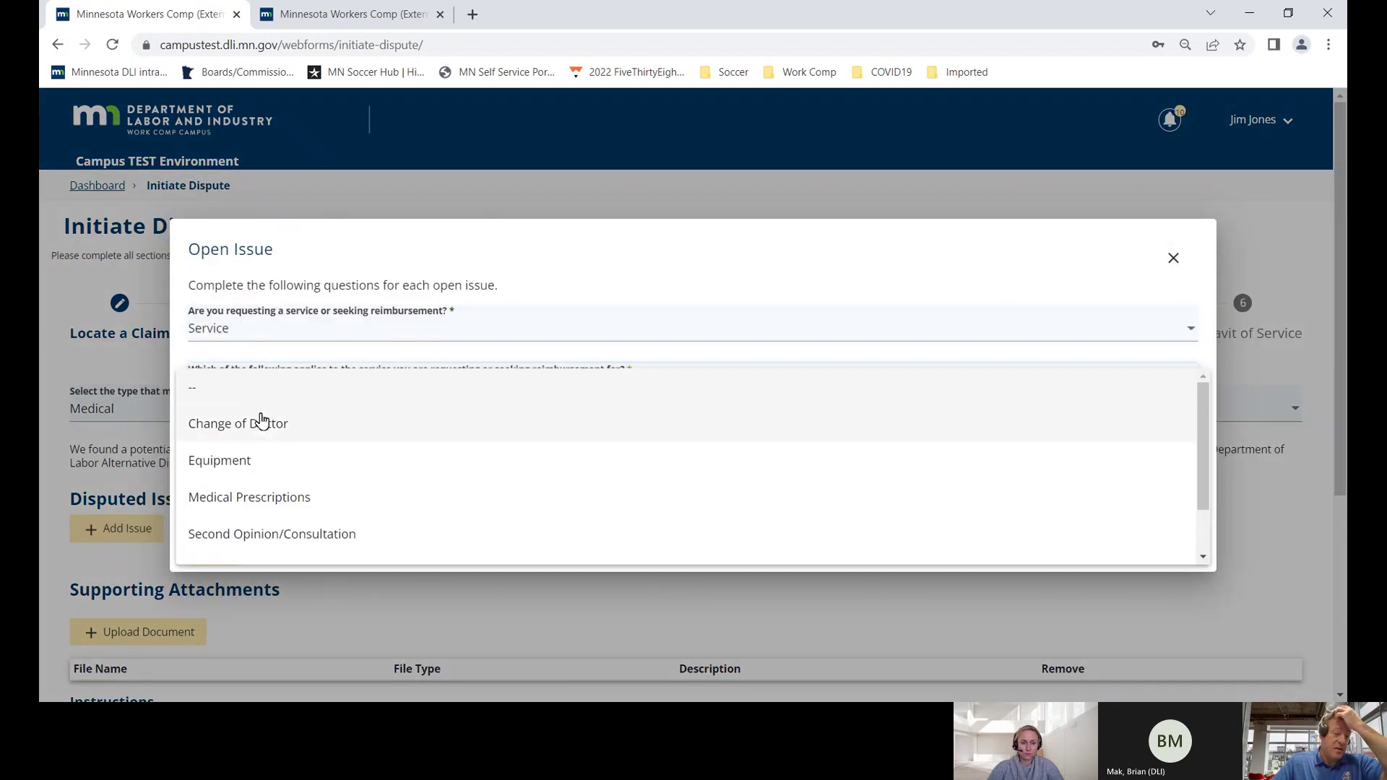
scroll(270, 444, "down", 2)
left_click(270, 437)
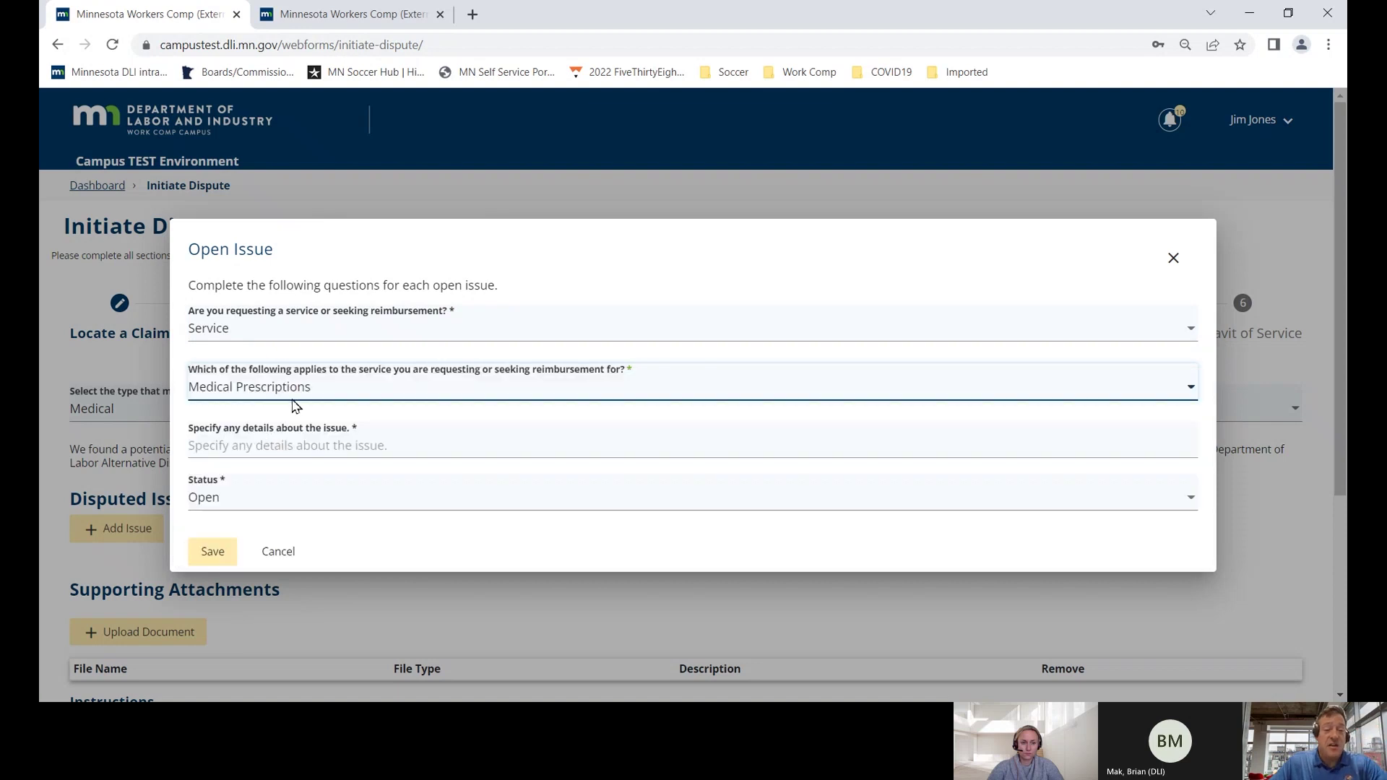
left_click(299, 442)
type("Employee seeks")
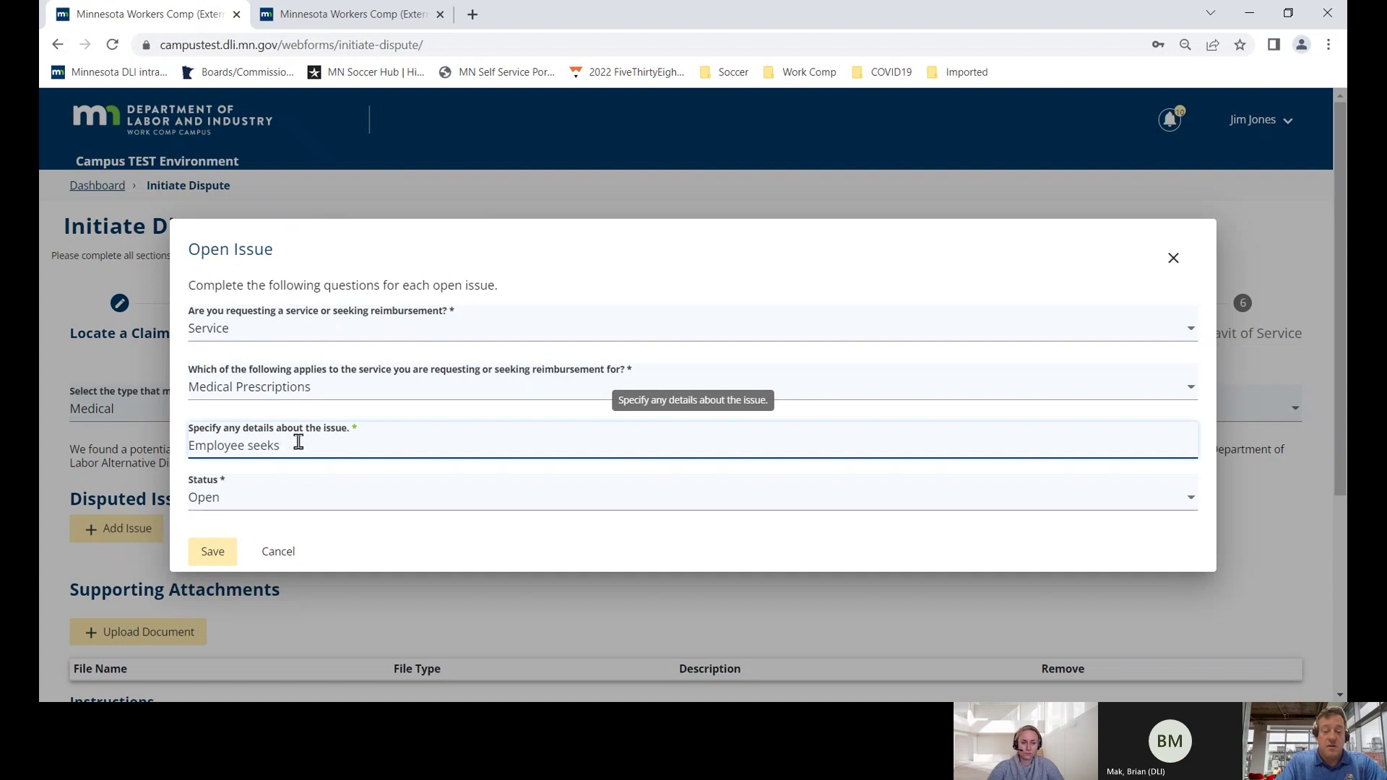
type("medicine.")
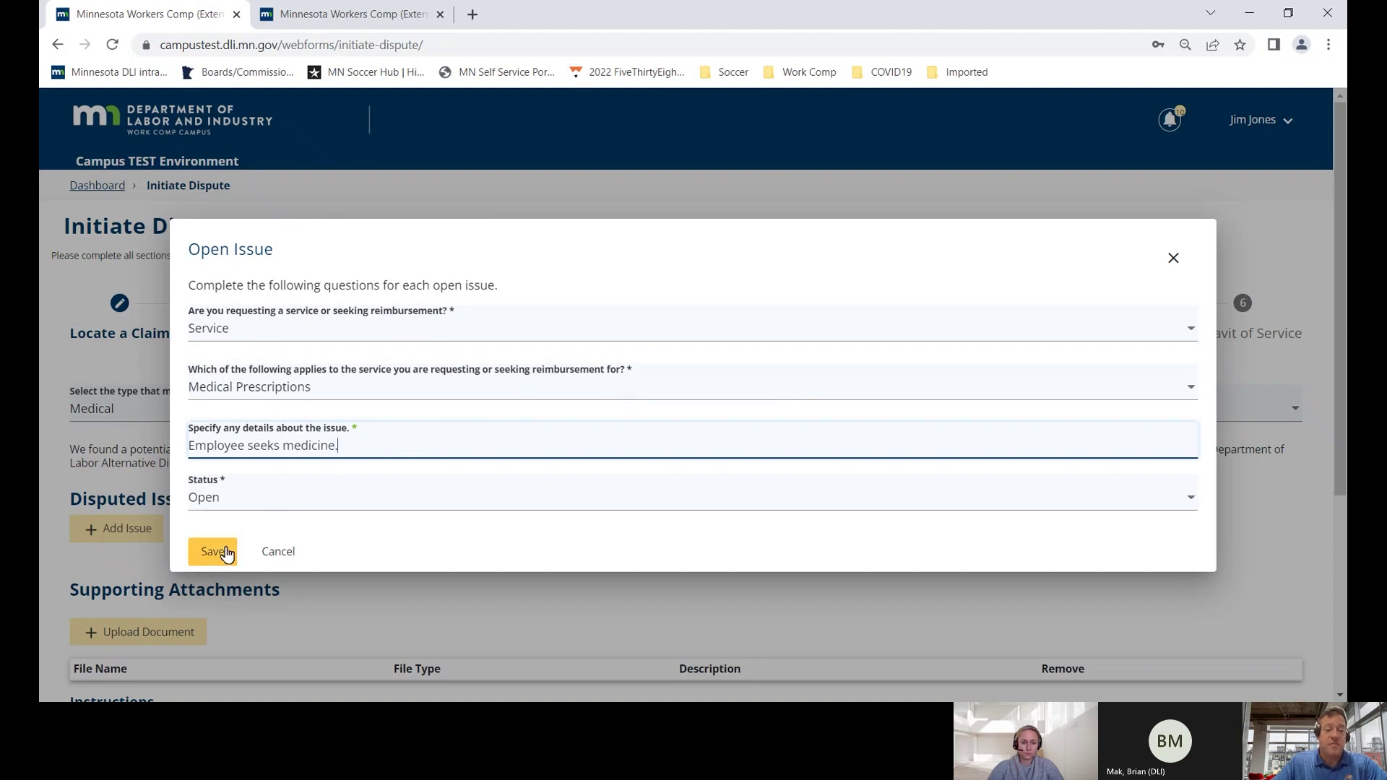
left_click(225, 553)
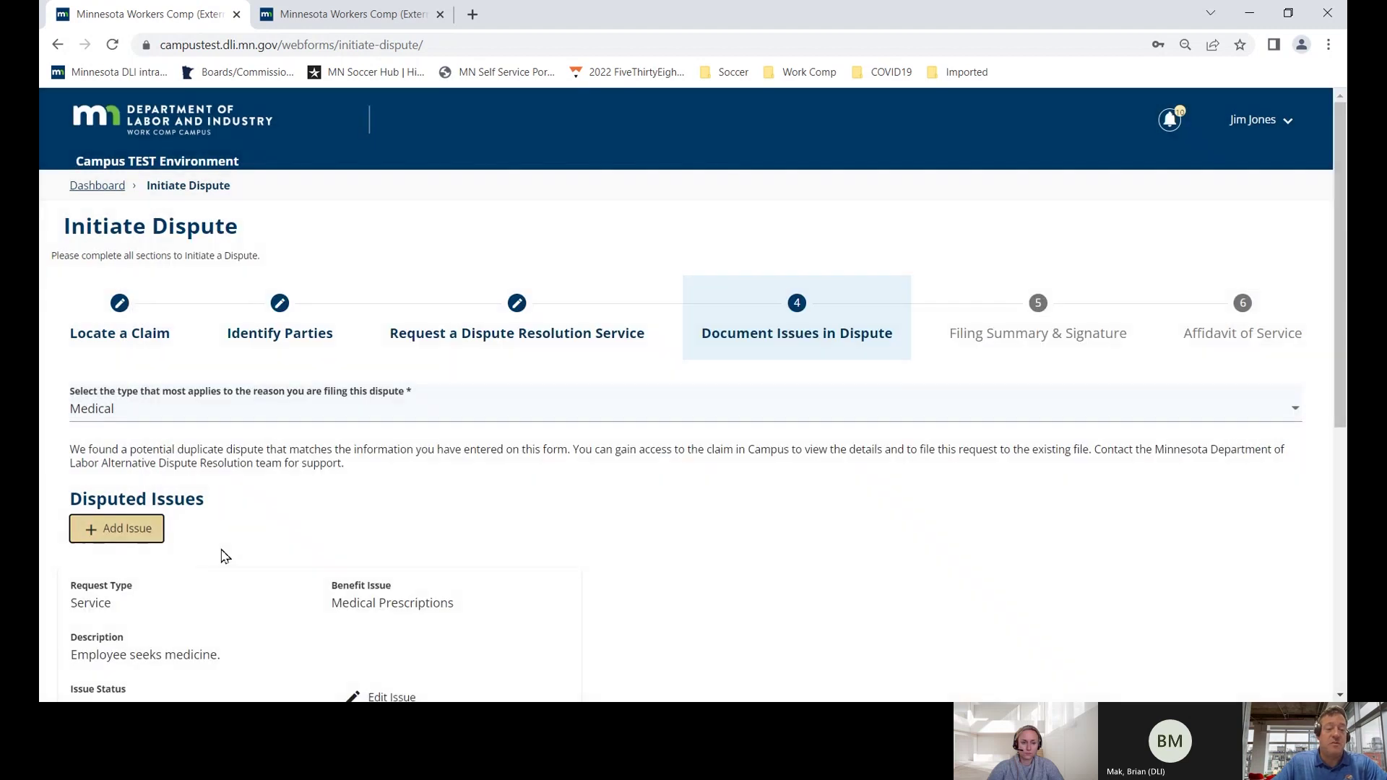
scroll(225, 557, "down", 3)
left_click(189, 568)
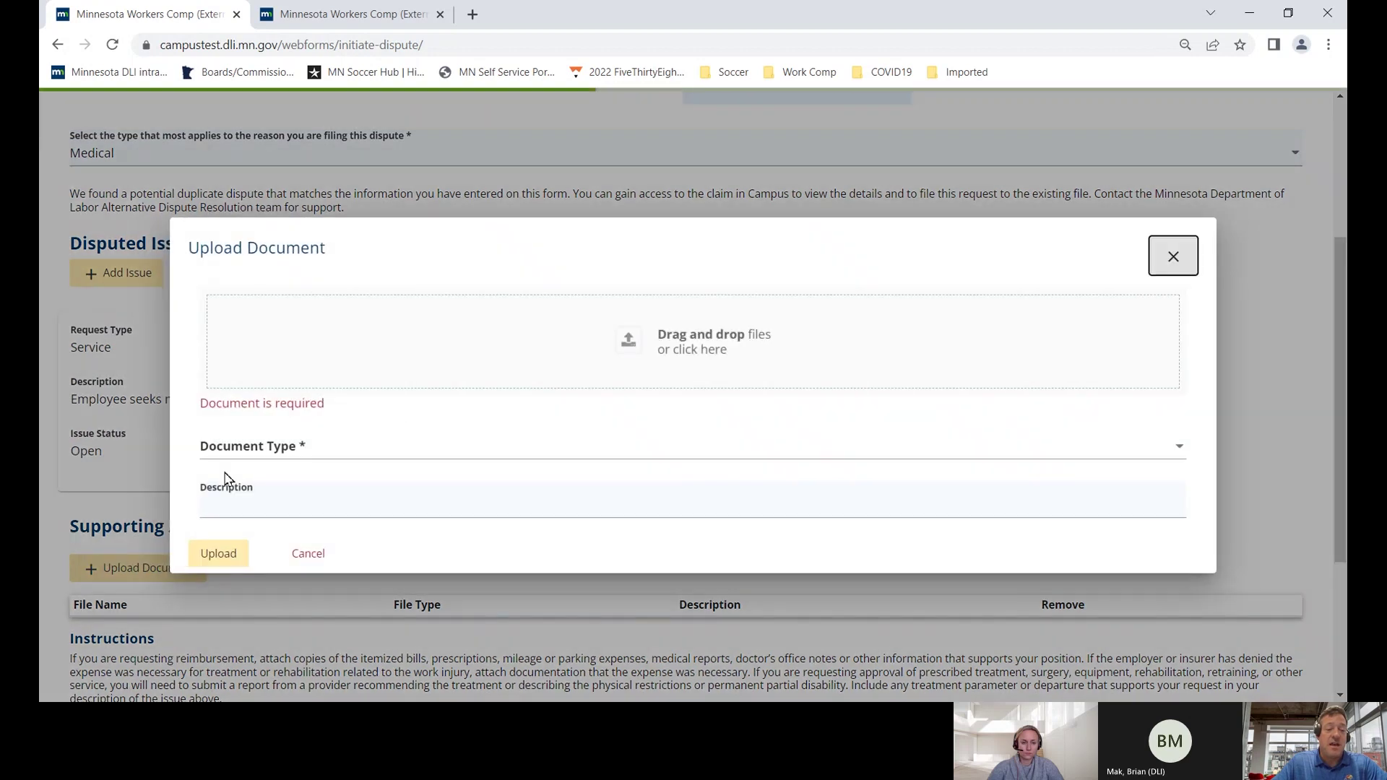
- Upload Test doument.pdf as a 106 Conference document described as a medical record from the doctor
left_click(629, 343)
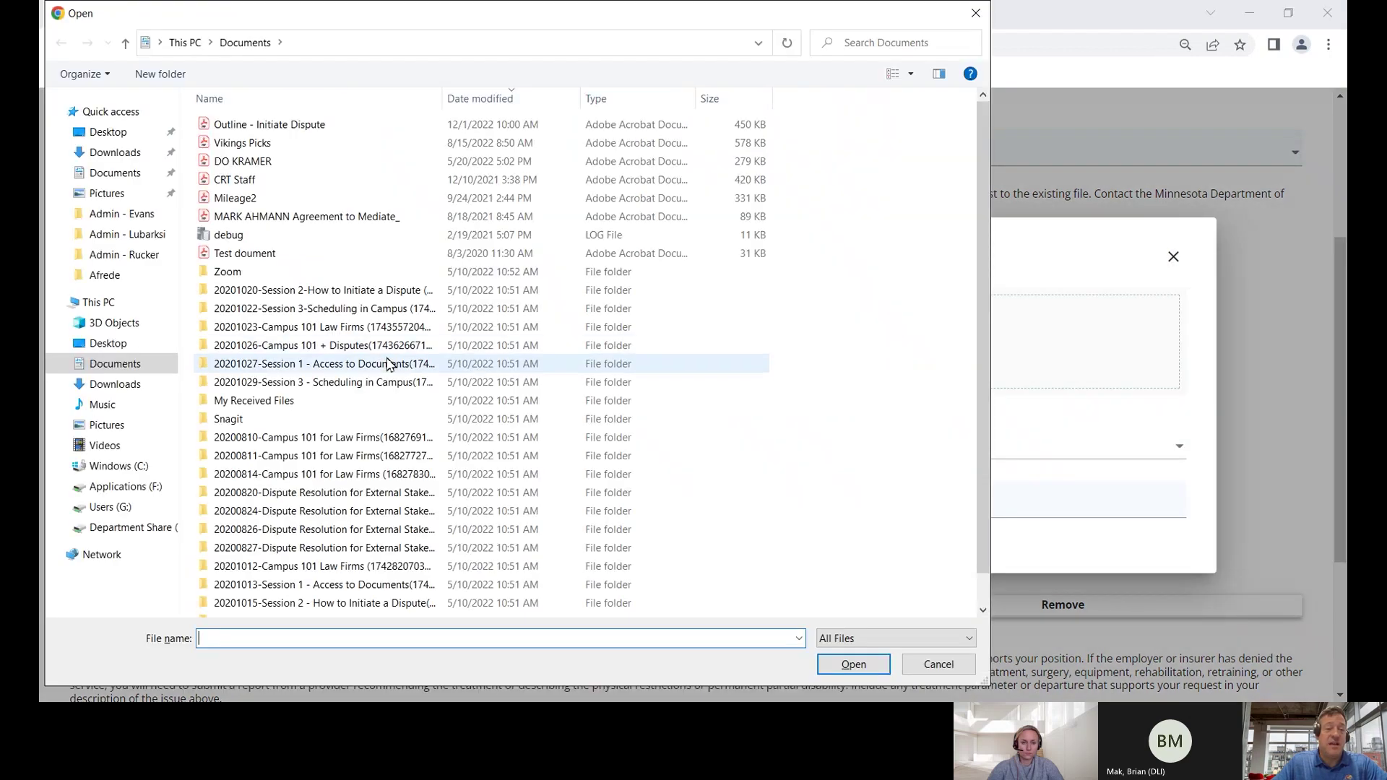
double_click(250, 254)
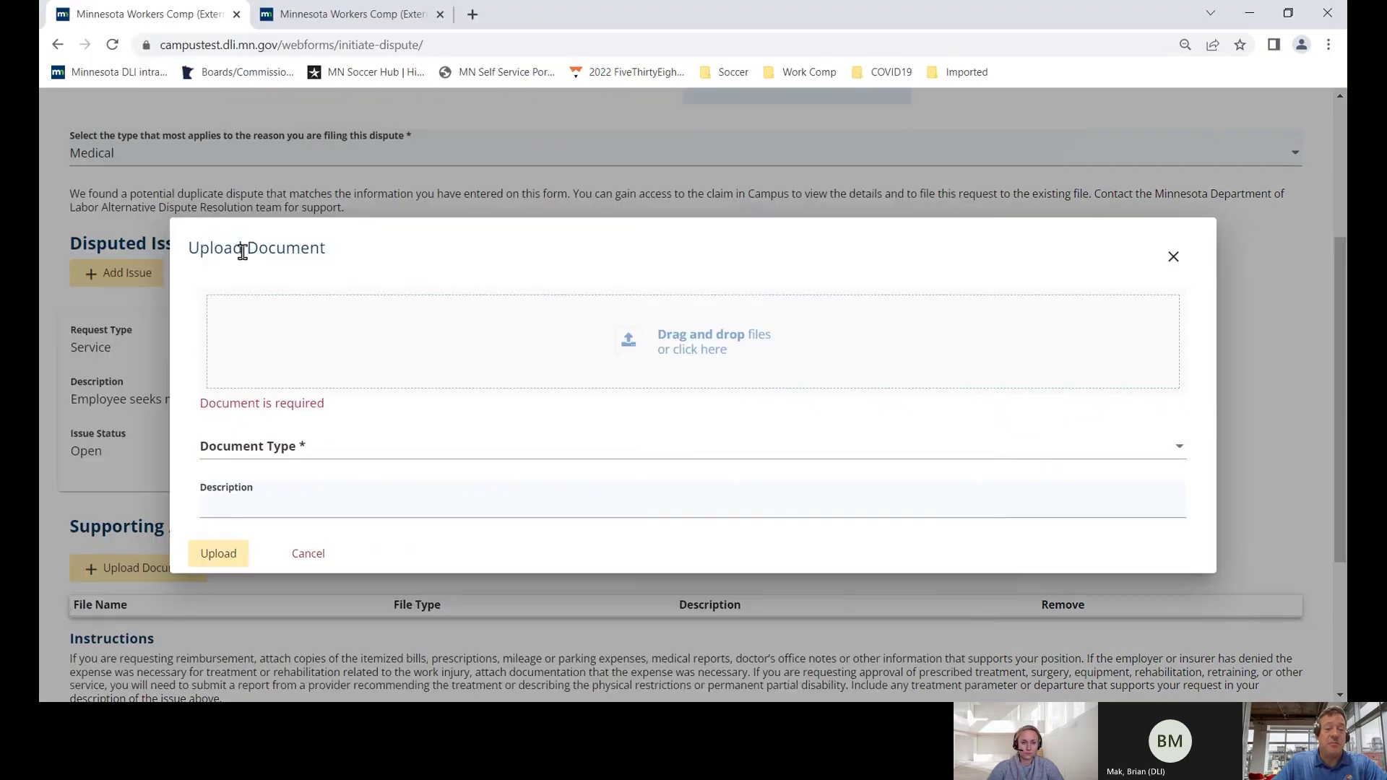
left_click(298, 451)
left_click(282, 478)
left_click_drag(309, 500, 209, 498)
key("BackSpace")
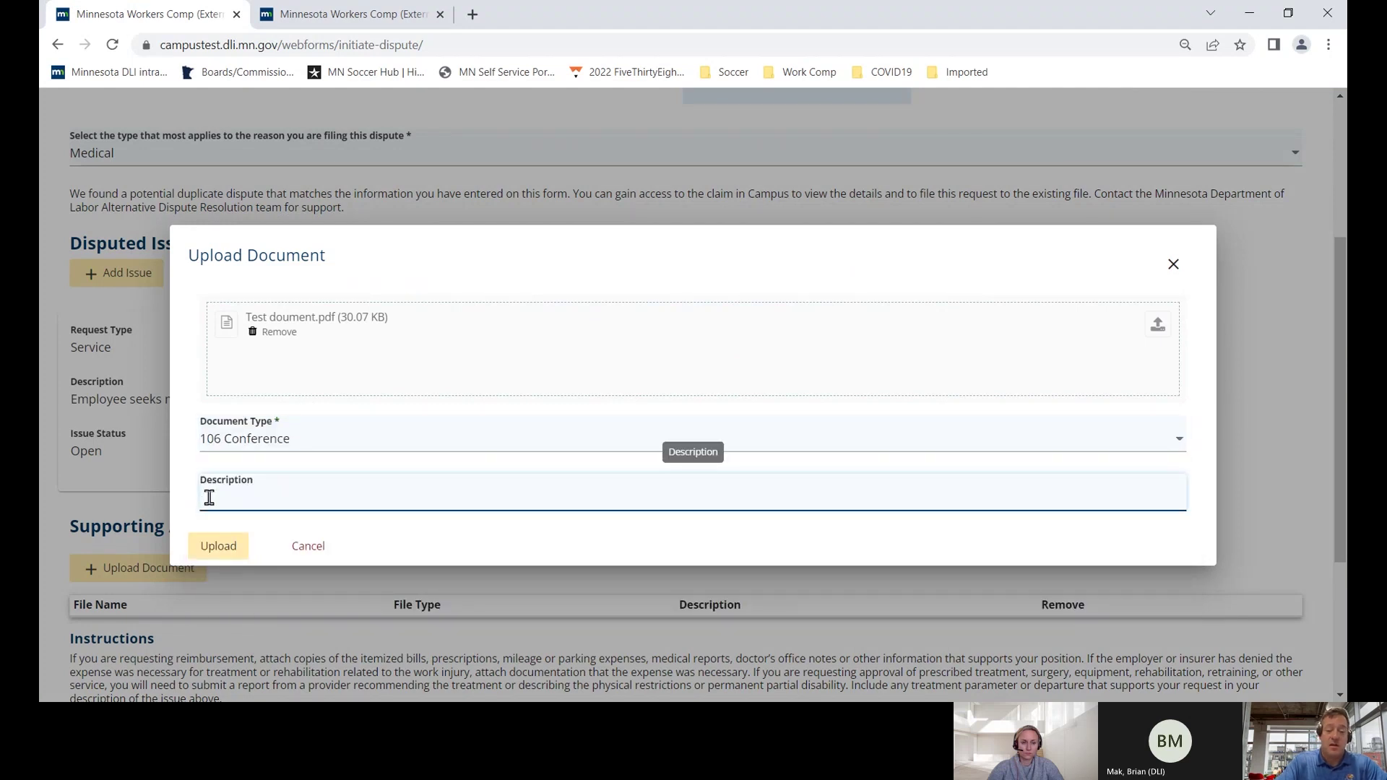
type("Medical recor")
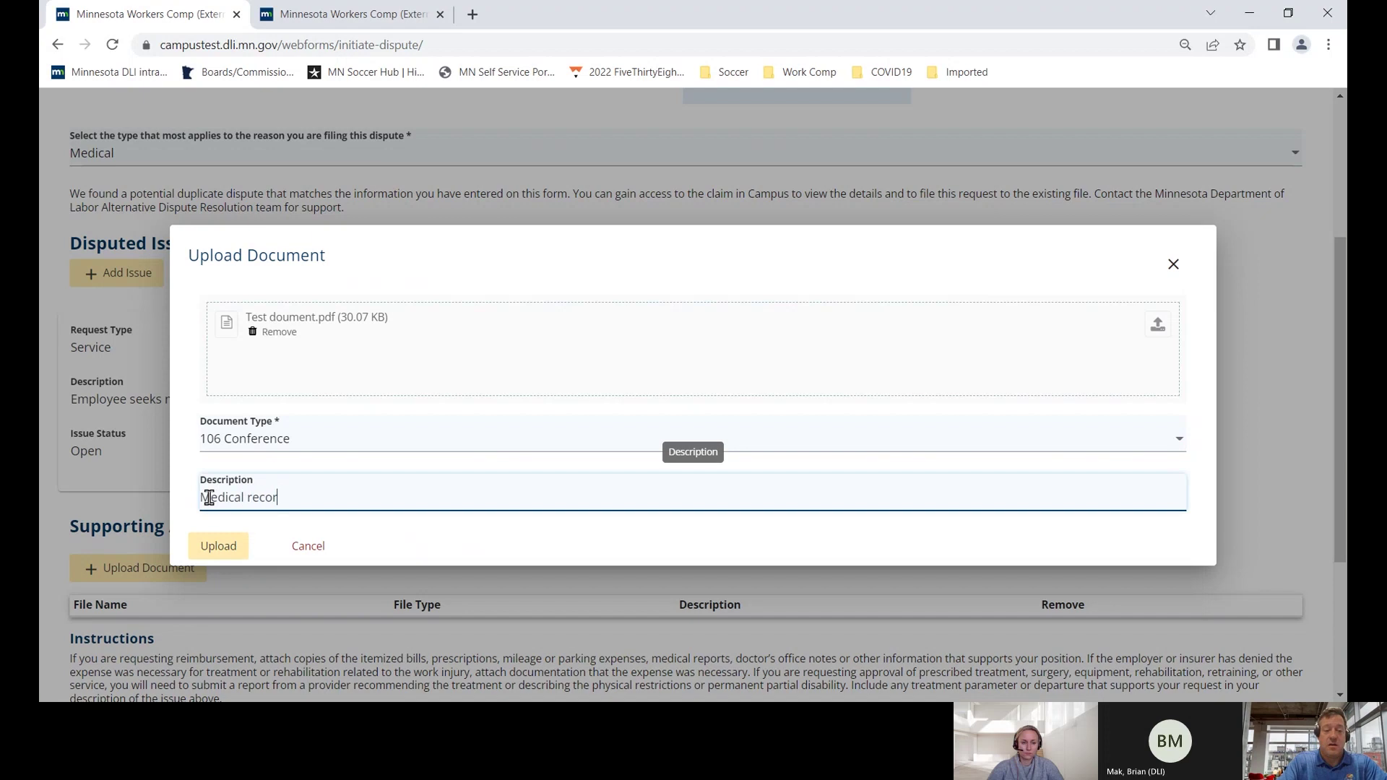
type("d from ")
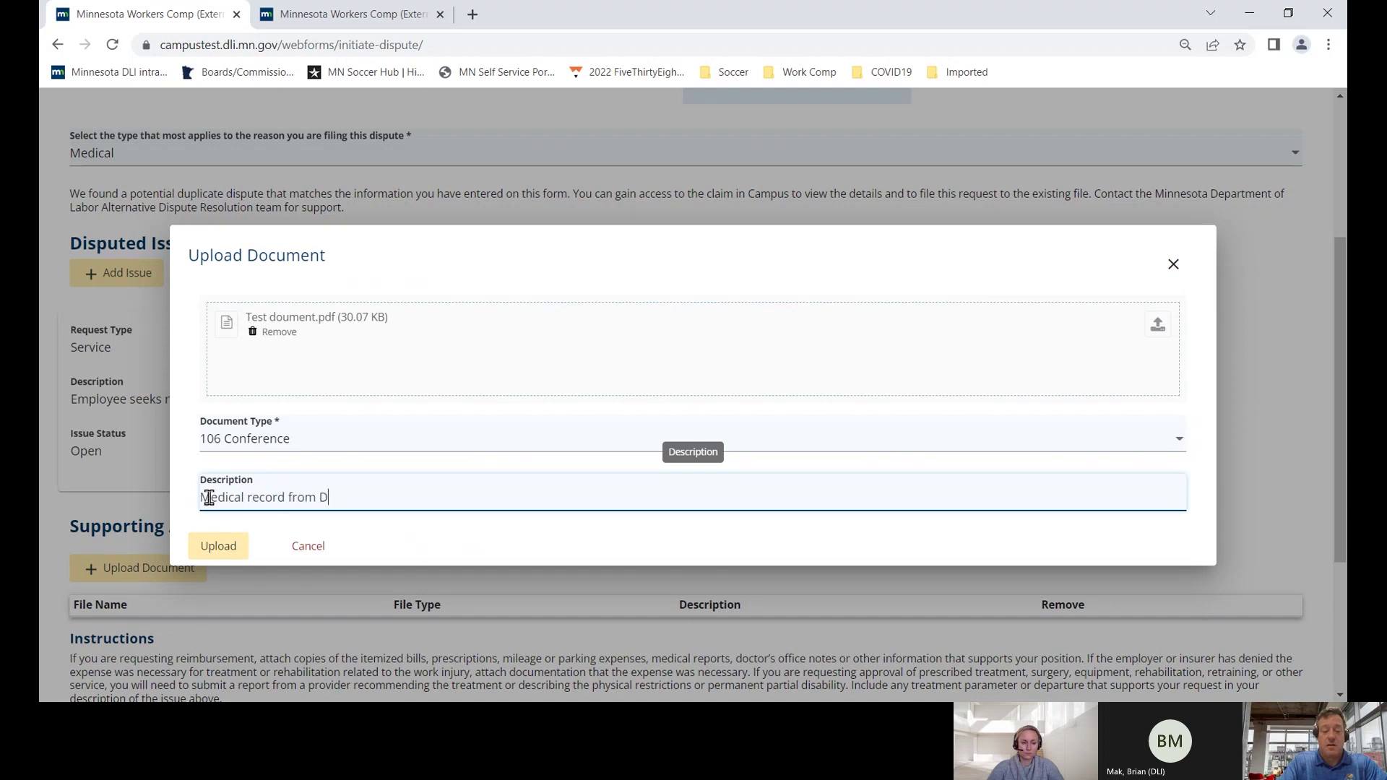
type("Dr. Smith")
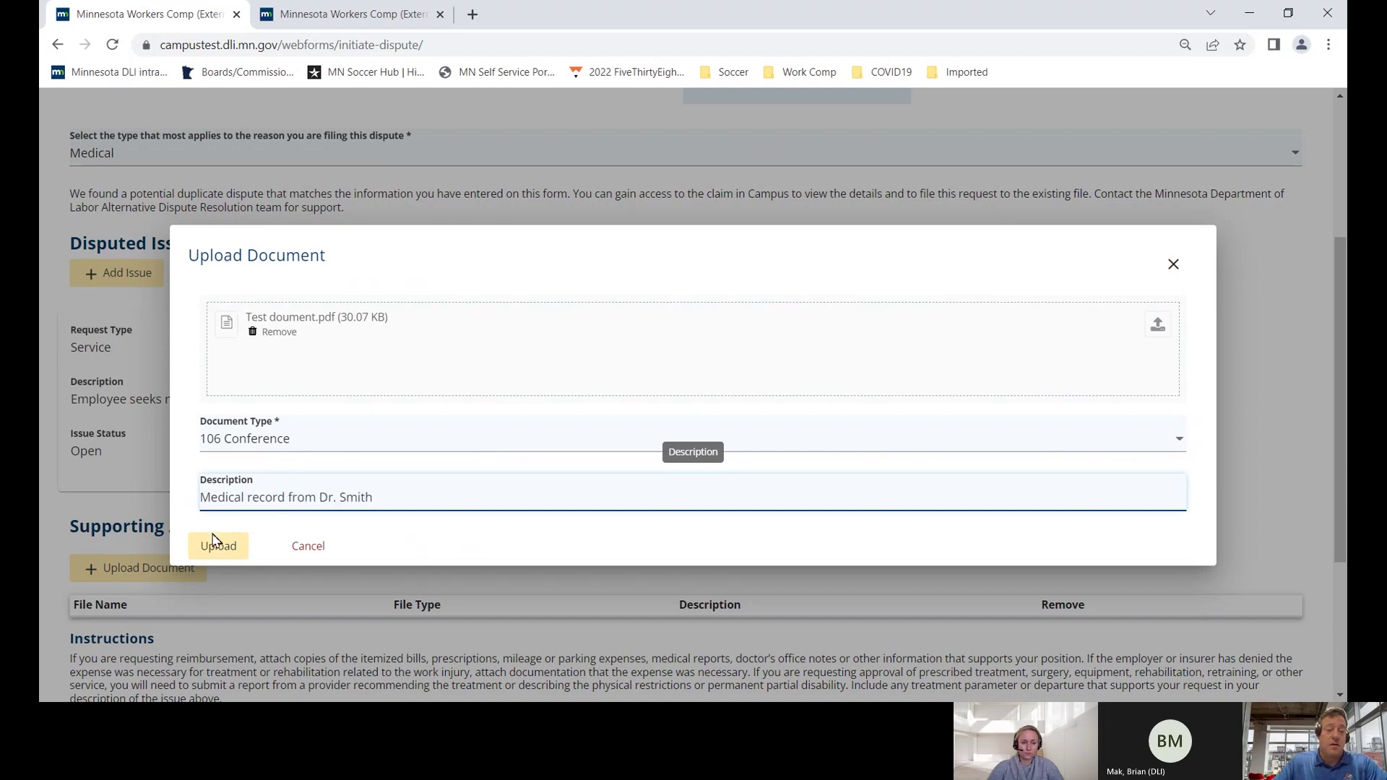
left_click(226, 547)
- Enter the request details 'EE fell and hurt' and '51-5', then continue to the filing summary
scroll(216, 547, "down", 3)
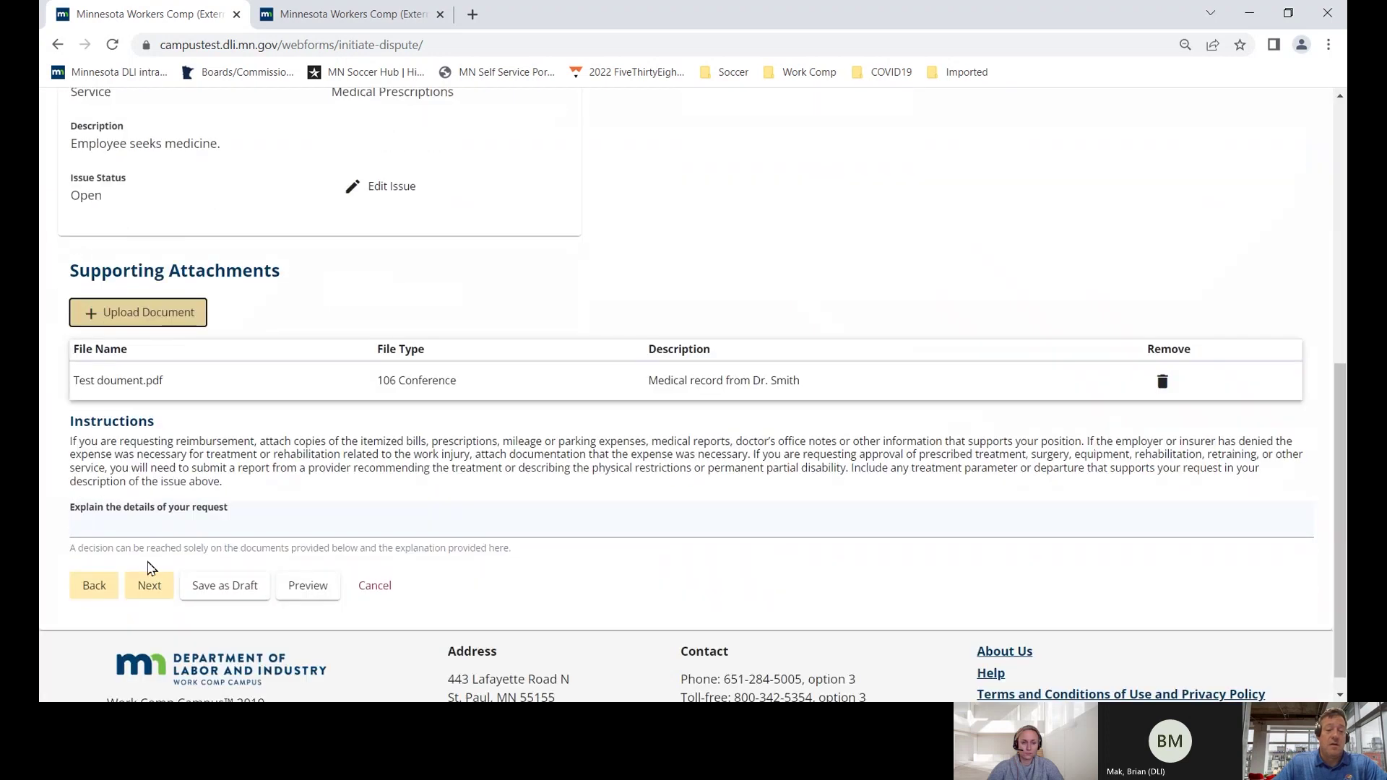
left_click(130, 528)
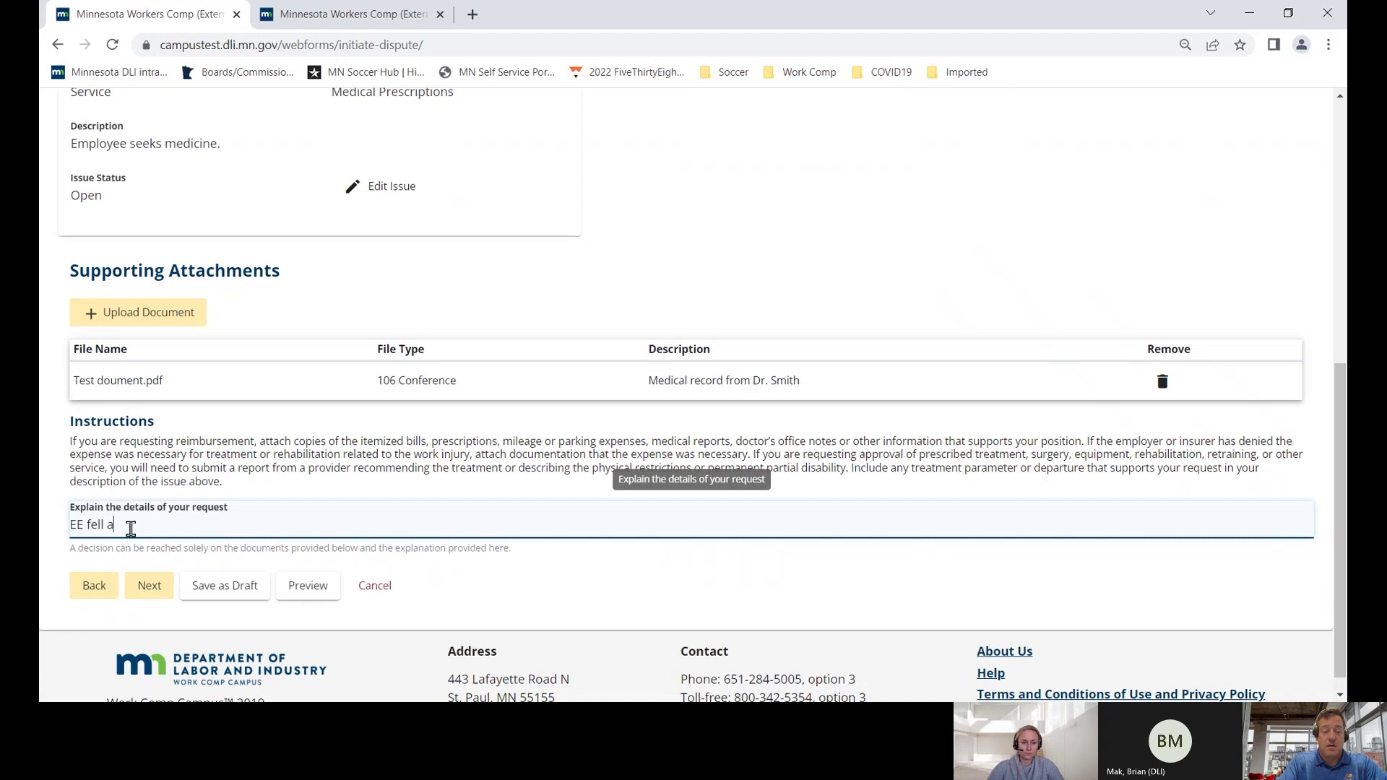
type("EE fell and hurt his knee.  Needs medicine.  Claim handler Joe Smi")
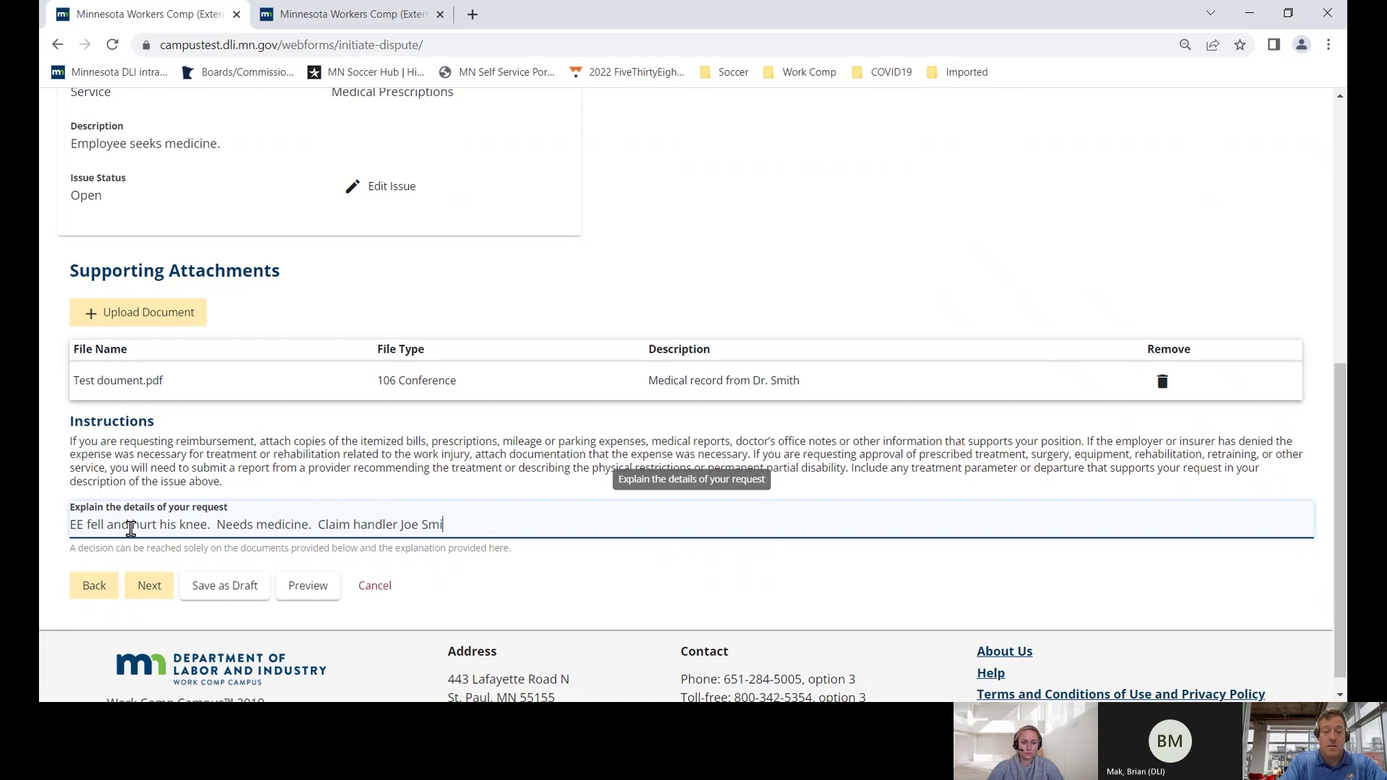
type("51-555-5555.")
left_click(148, 584)
- Enter the attorney ID, choose the saved signatory name, and acknowledge legally signing the form
scroll(150, 575, "down", 3)
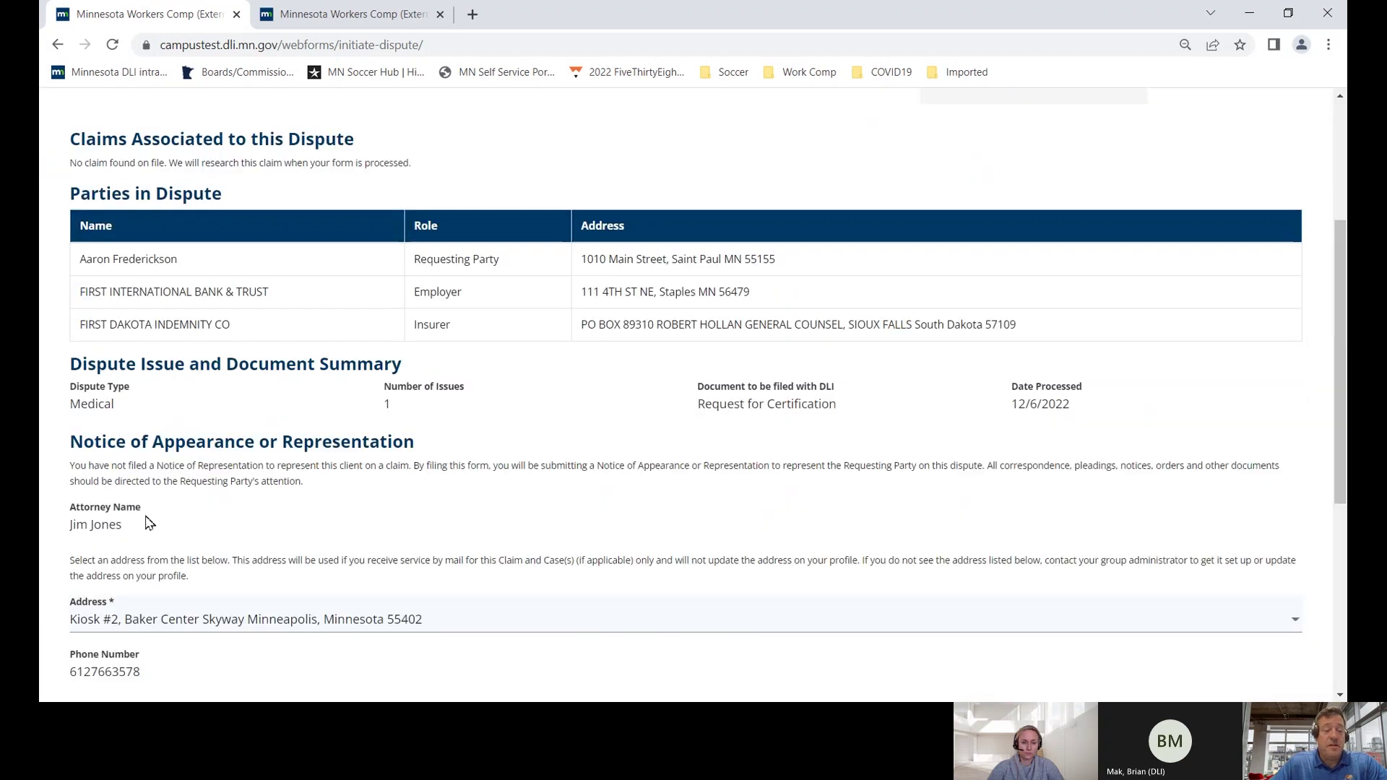
scroll(149, 522, "down", 1)
scroll(148, 521, "down", 5)
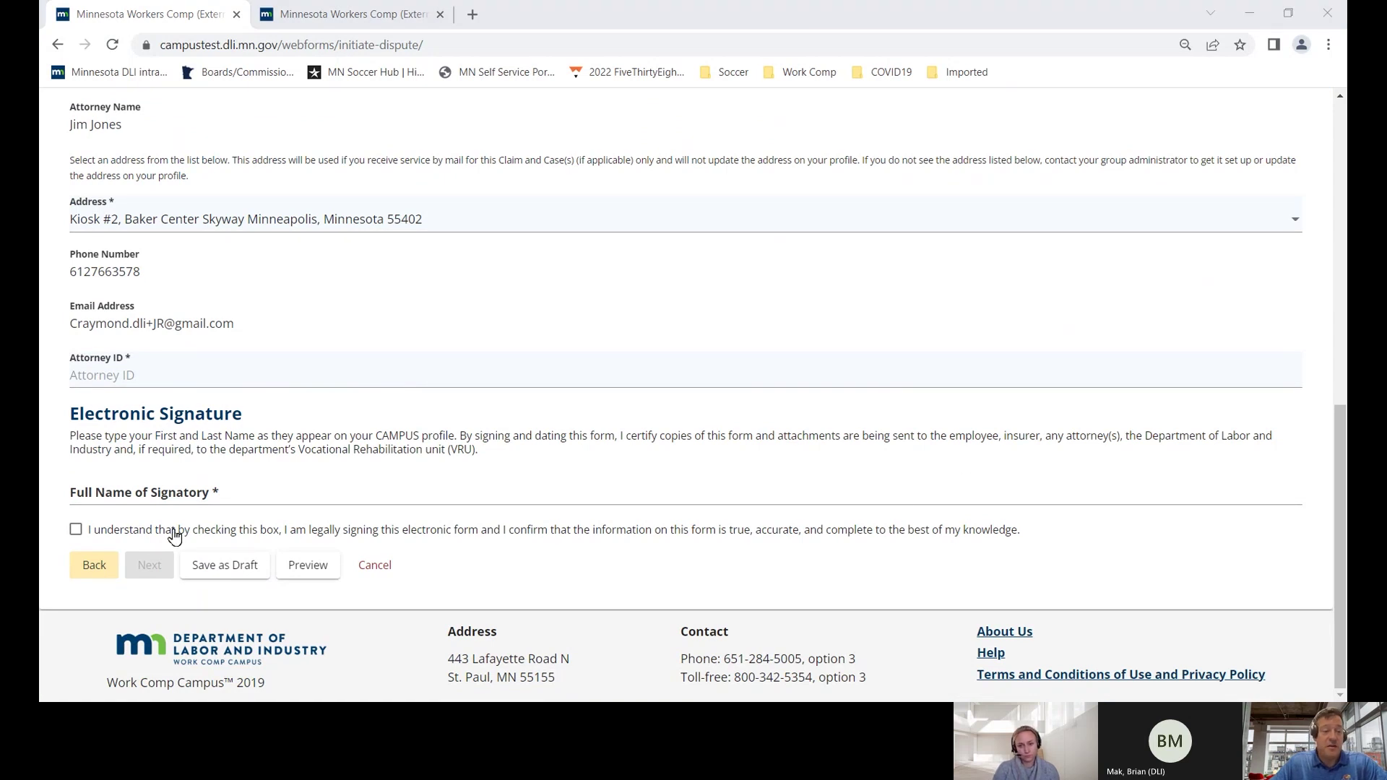
left_click(106, 379)
type("9879871")
left_click(126, 490)
left_click(148, 529)
left_click(87, 533)
left_click(147, 566)
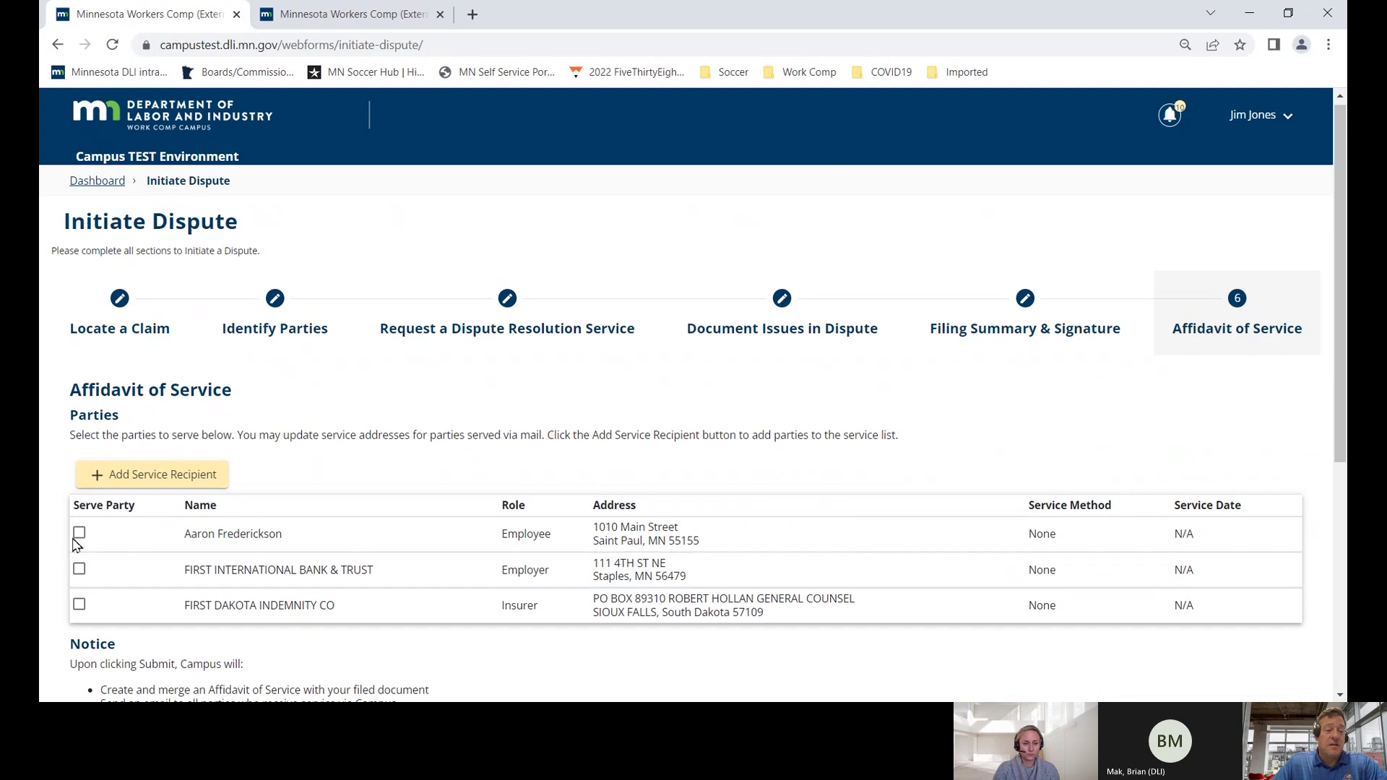
- Mark the employee, employer and insurer to be served with this filing
scroll(85, 382, "down", 2)
left_click(79, 368)
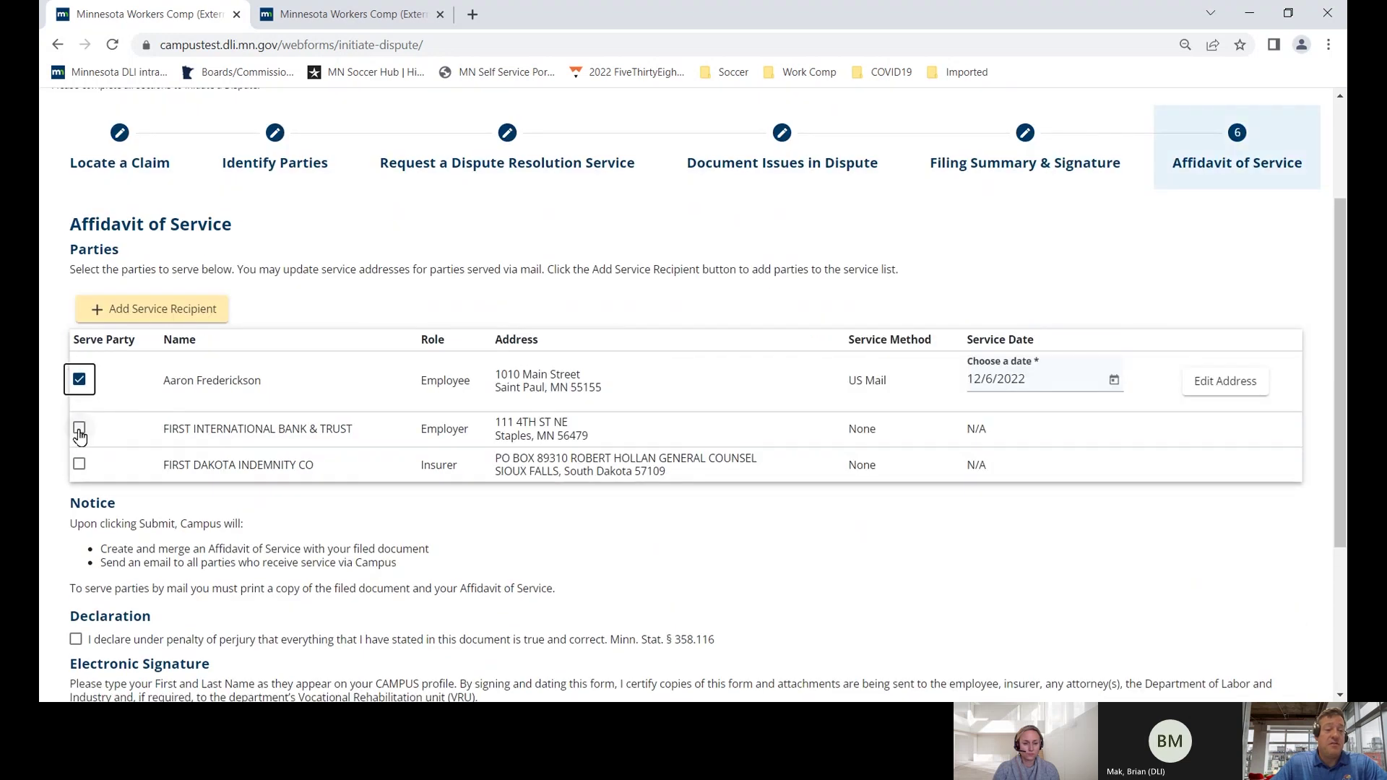
left_click(79, 427)
left_click(79, 489)
- Accept the perjury declaration, sign with the signatory's full name, and submit the dispute
scroll(85, 481, "down", 3)
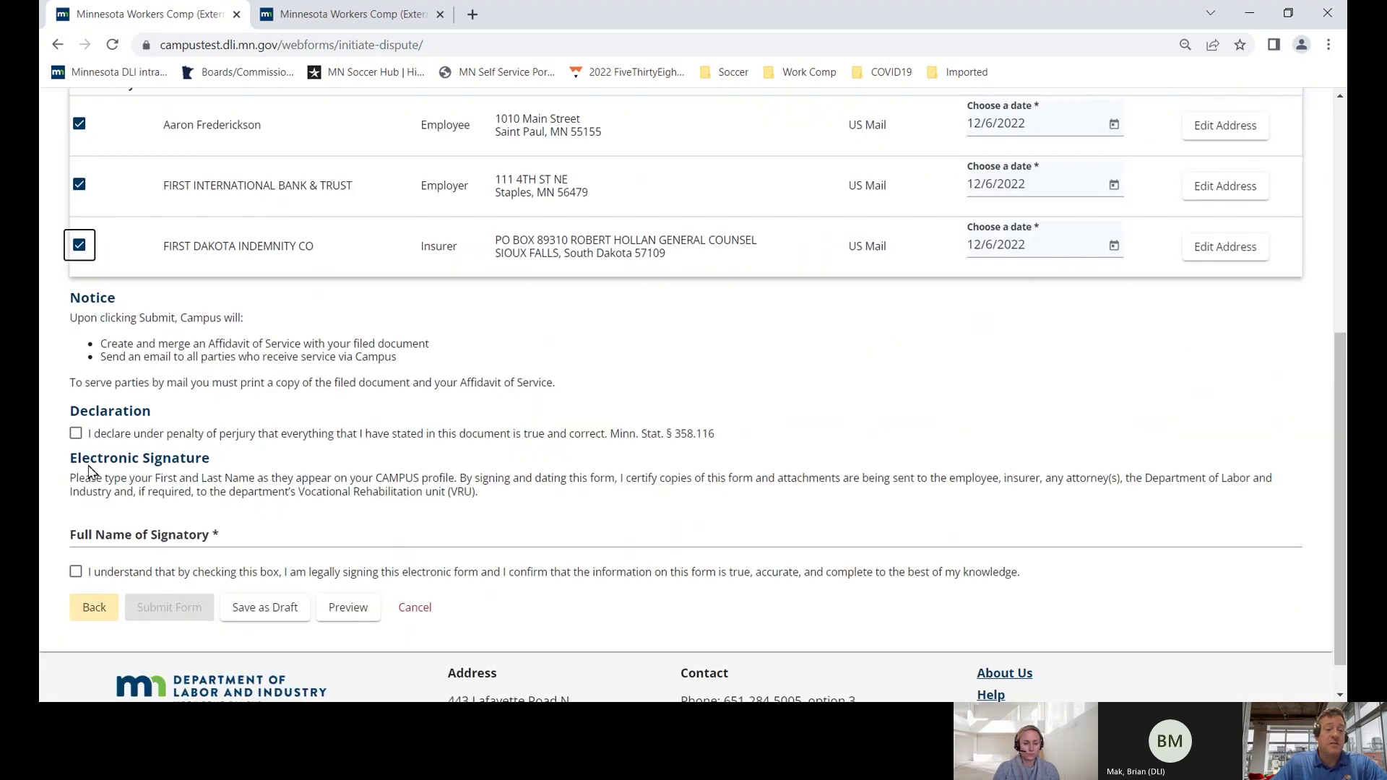
left_click(77, 435)
left_click(89, 531)
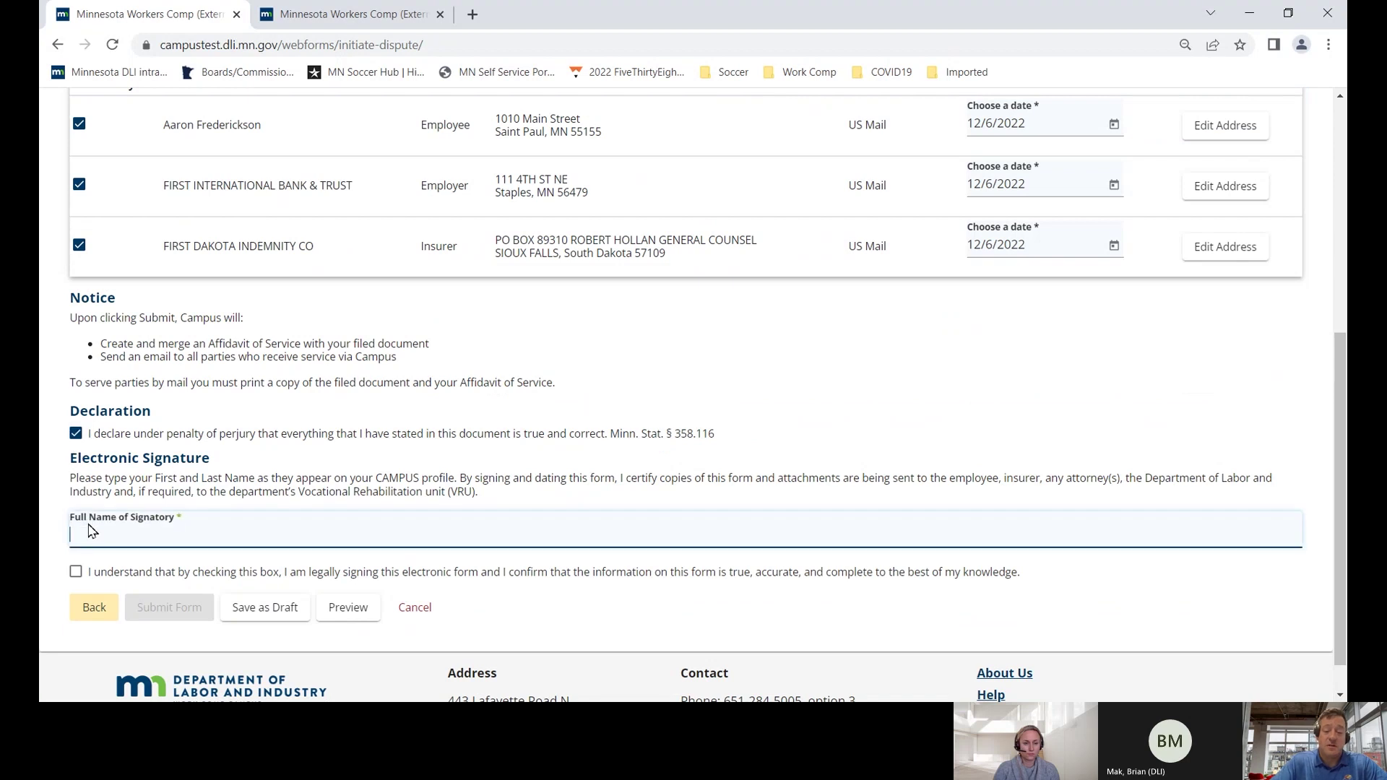
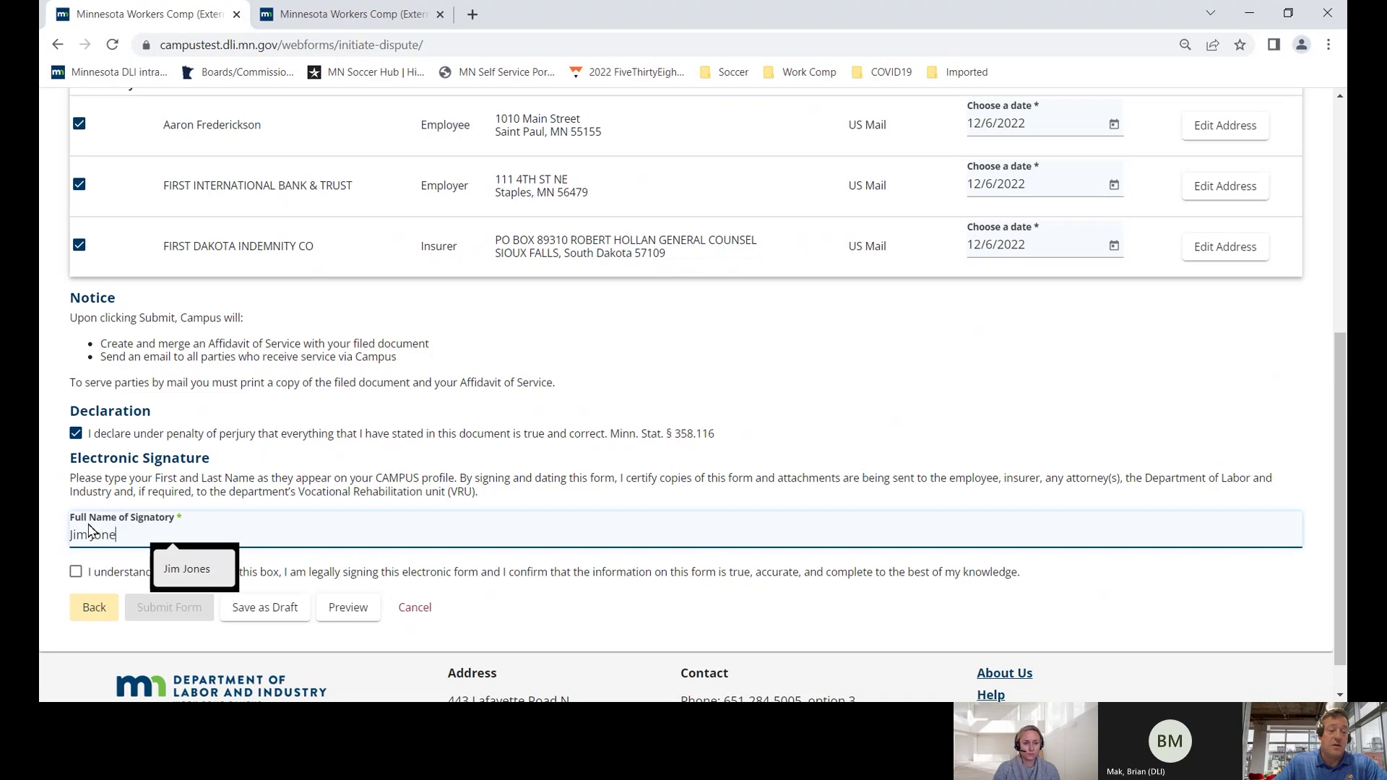
left_click(76, 572)
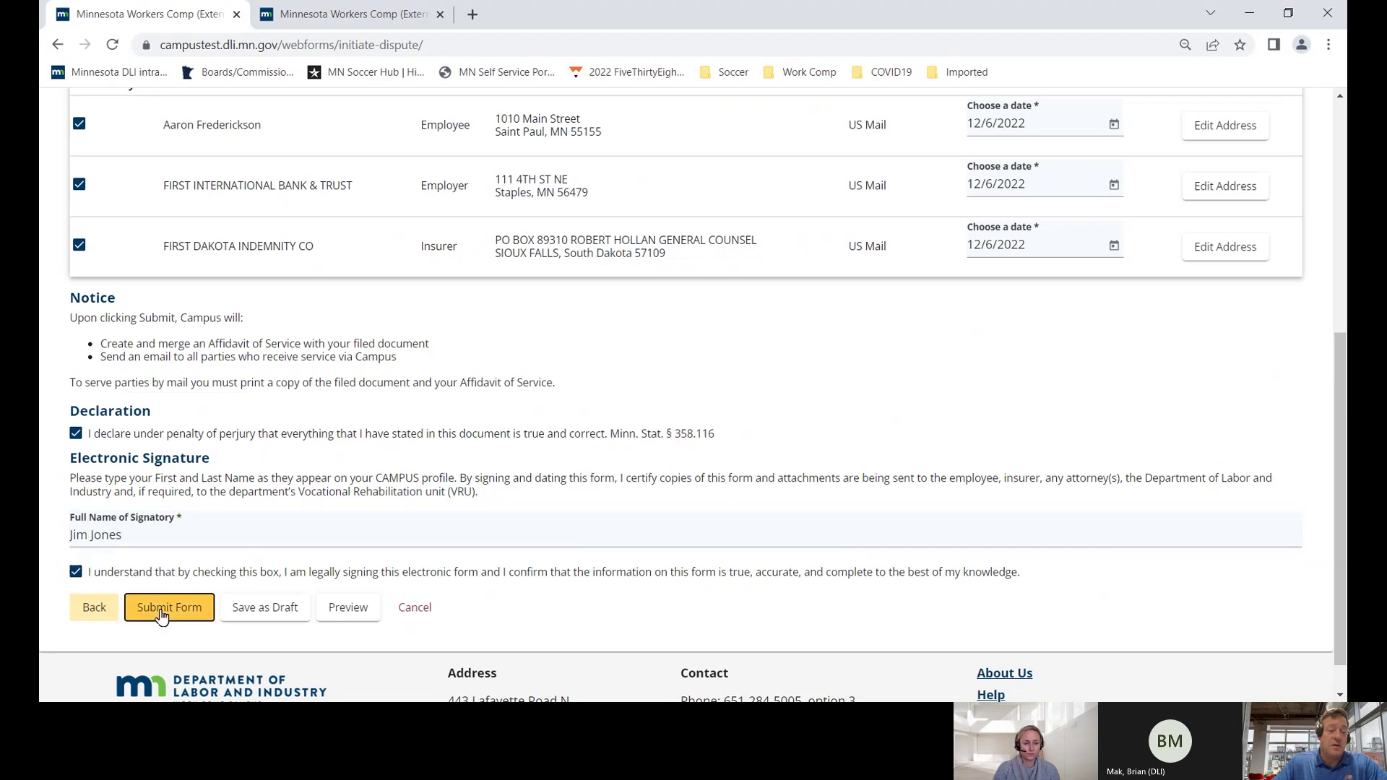
left_click(155, 608)
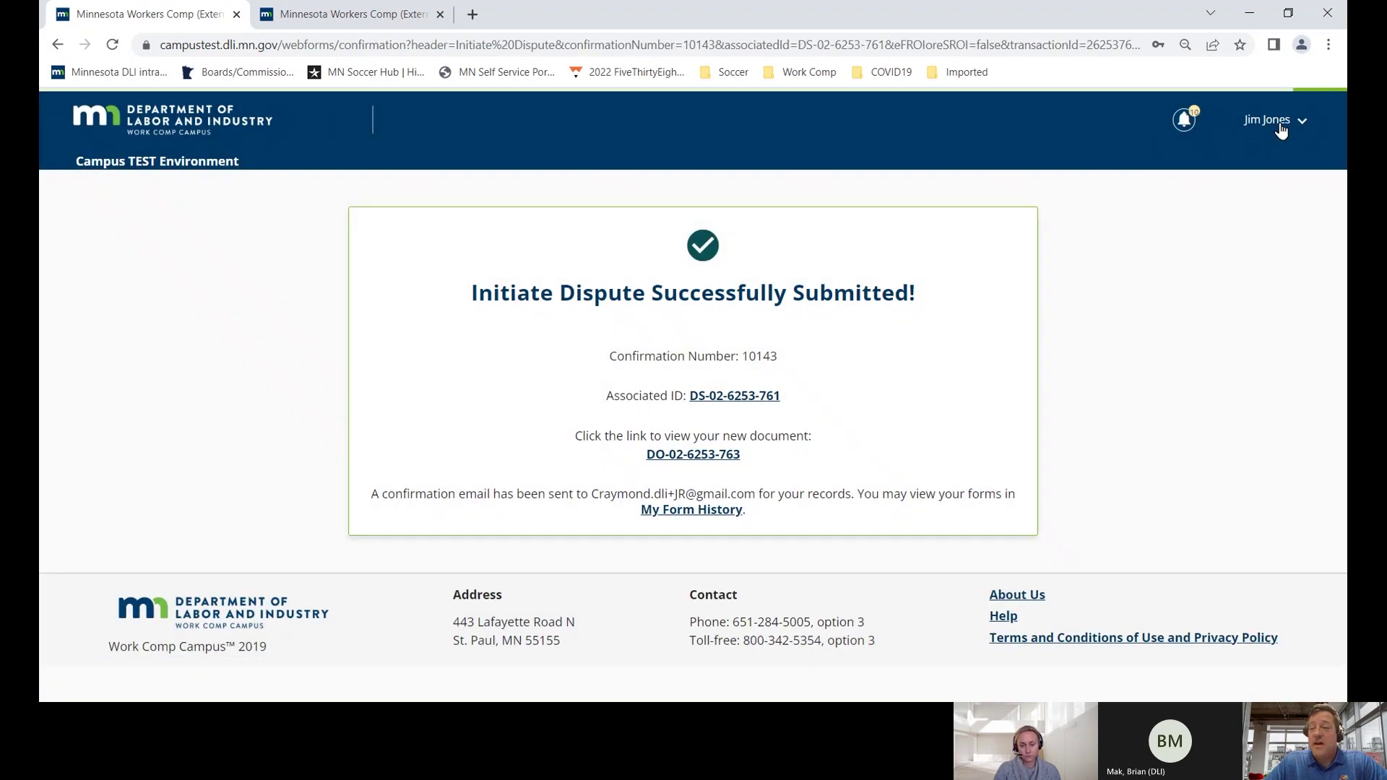
- Log out and fill in the other account's saved login e-mail
left_click(1282, 131)
left_click(1270, 236)
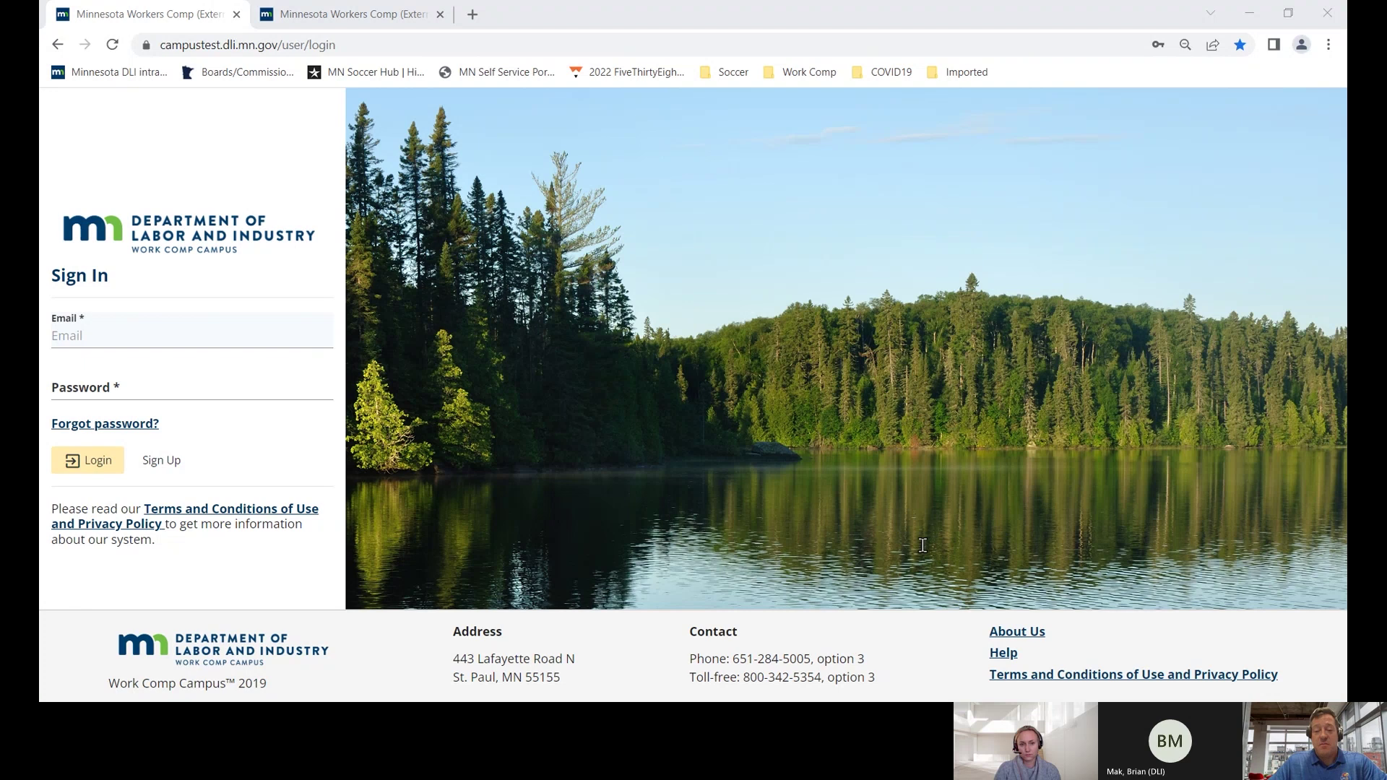
left_click(86, 336)
key("ctrl+v")
key("Tab")
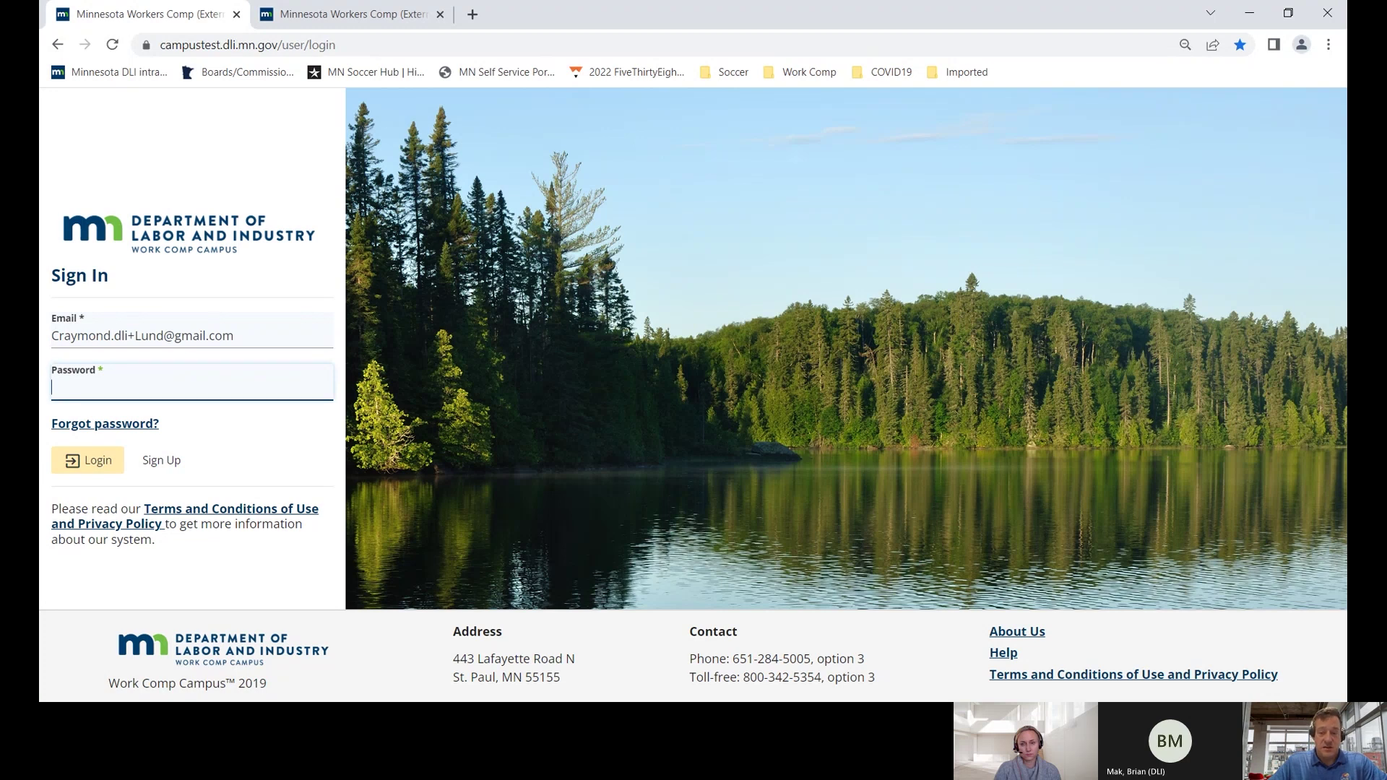
- Paste the account password, log in, and accept the access requirements acknowledgement
left_click(838, 551)
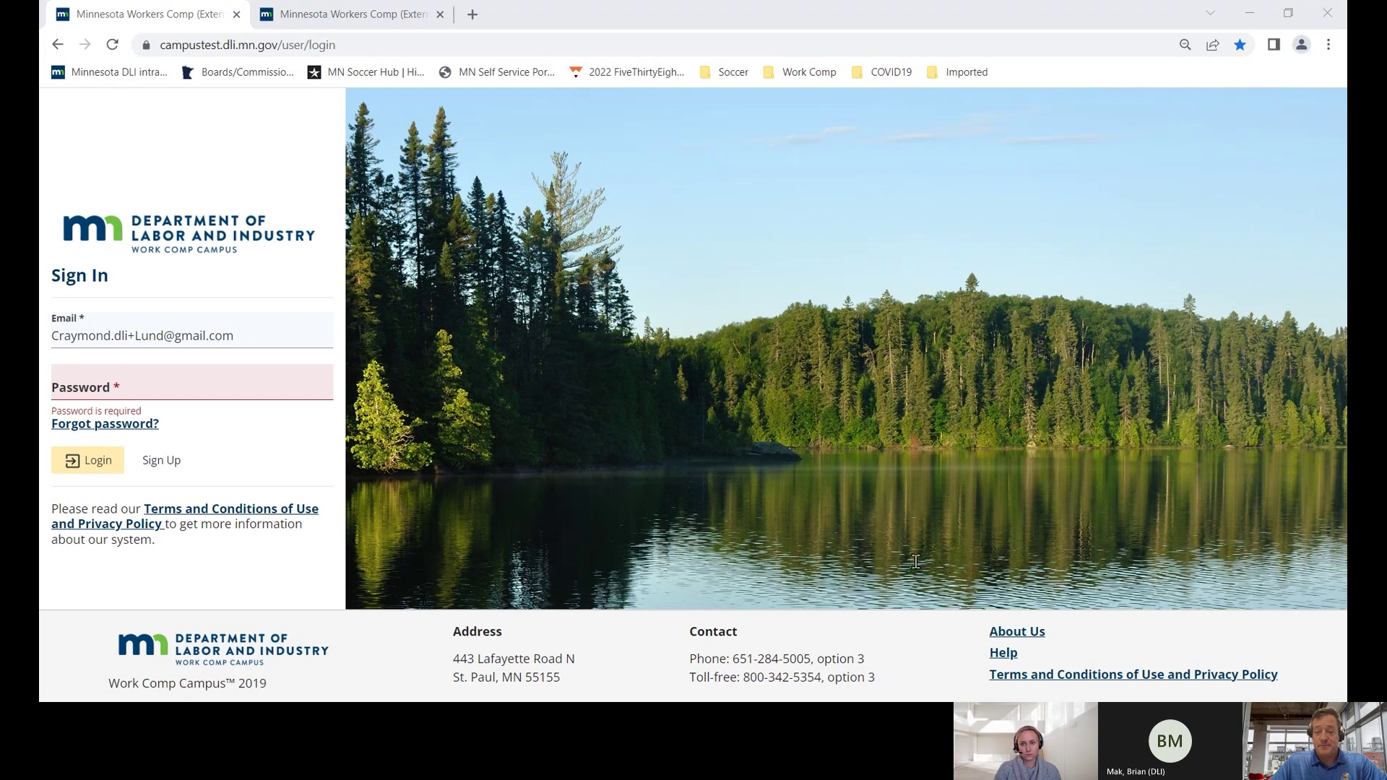
left_click(128, 395)
key("ctrl+v")
left_click(101, 469)
left_click(208, 478)
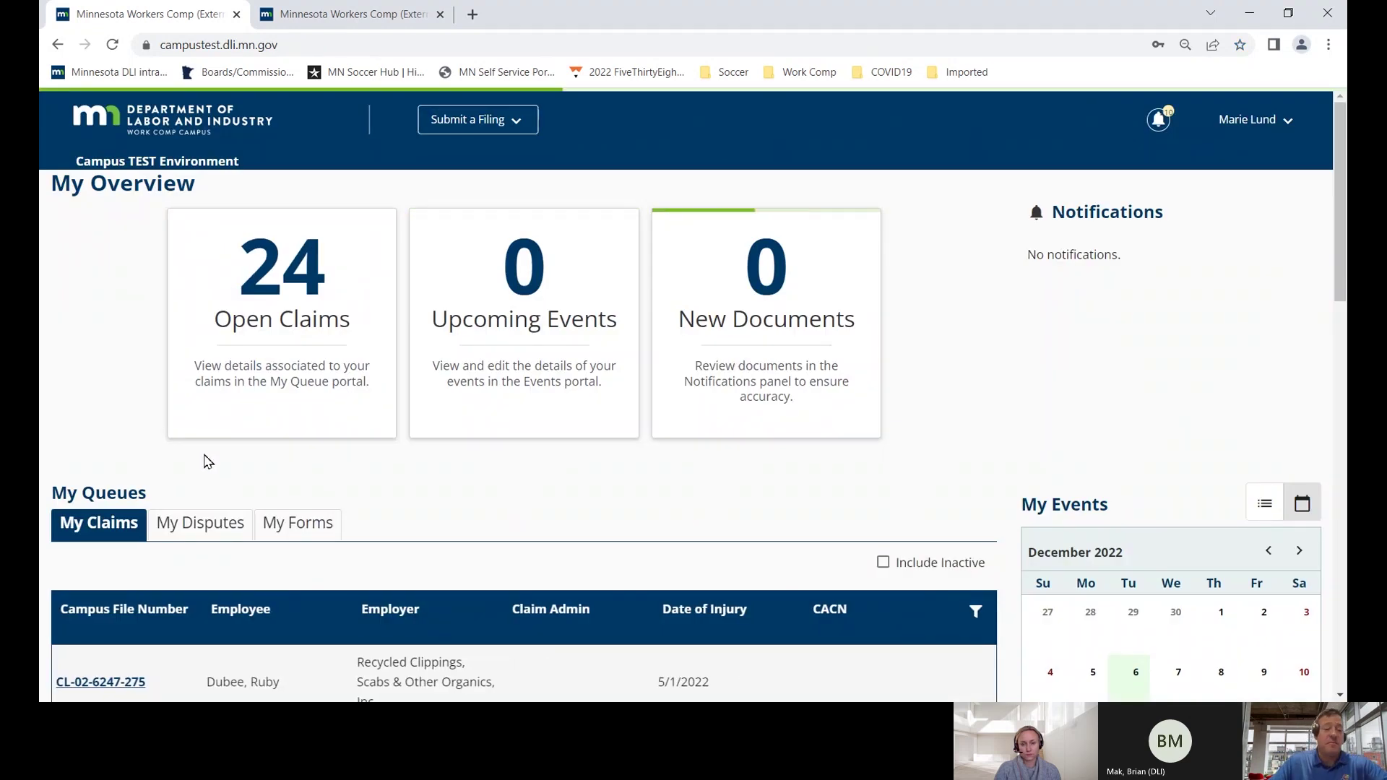
- Scroll through the My Claims queue on the dashboard to review the open claims
scroll(133, 393, "down", 3)
scroll(133, 393, "down", 3)
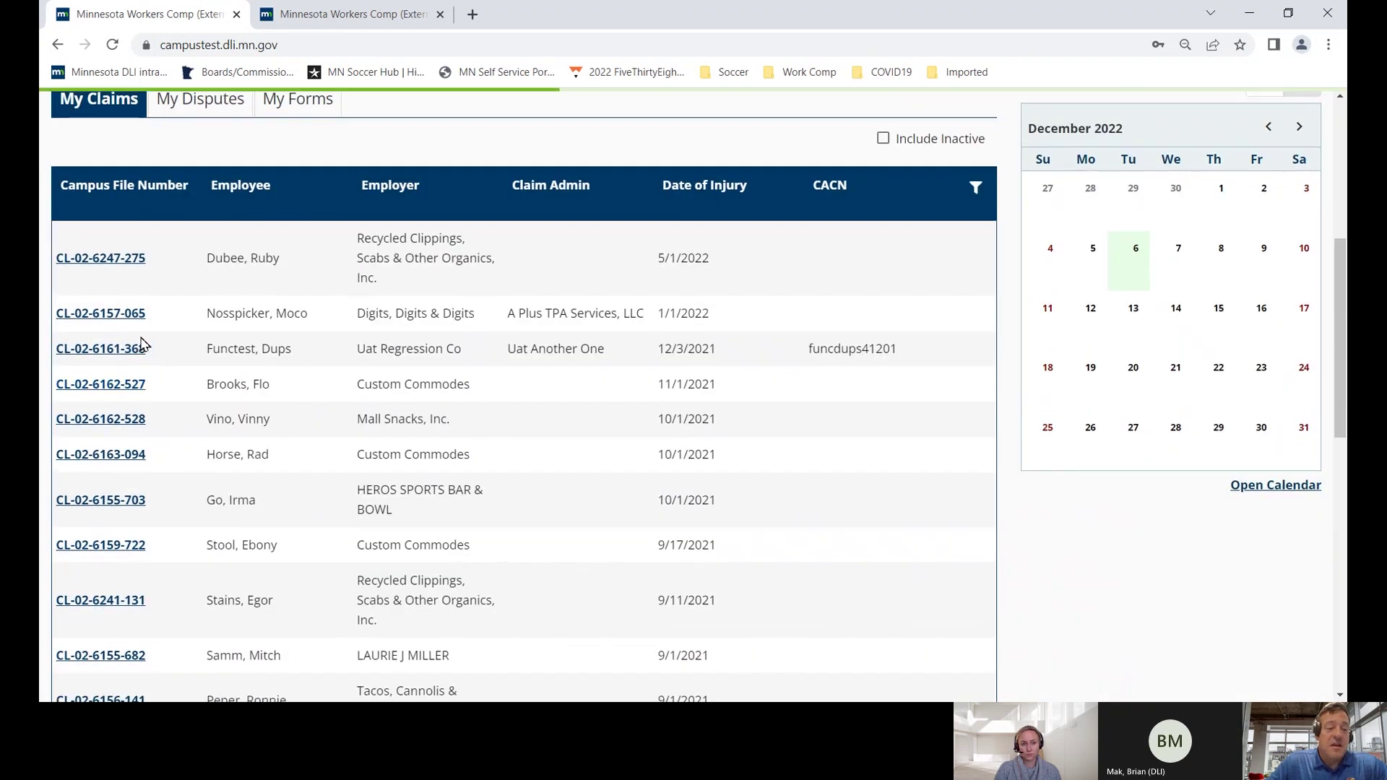
scroll(137, 345, "up", 4)
left_click(114, 371)
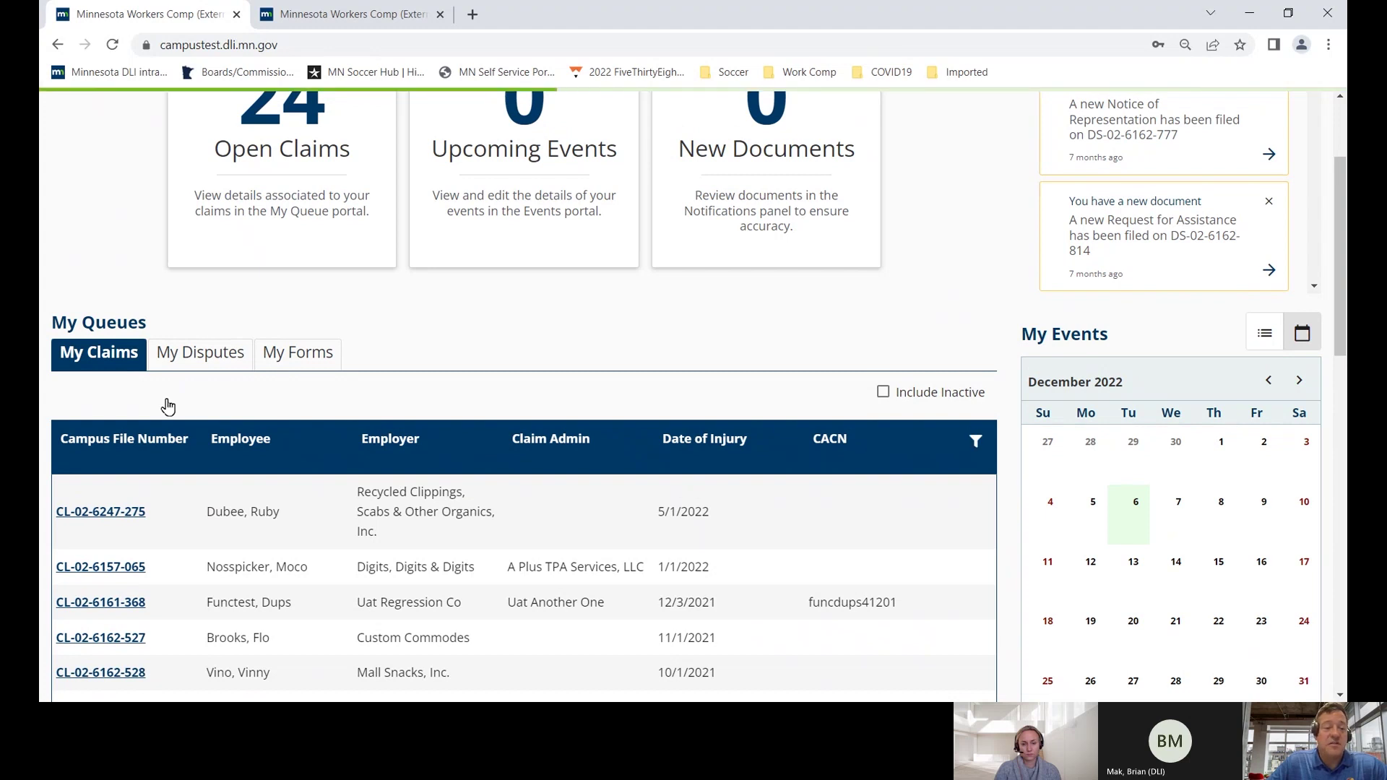
scroll(138, 406, "down", 1)
scroll(139, 410, "down", 1)
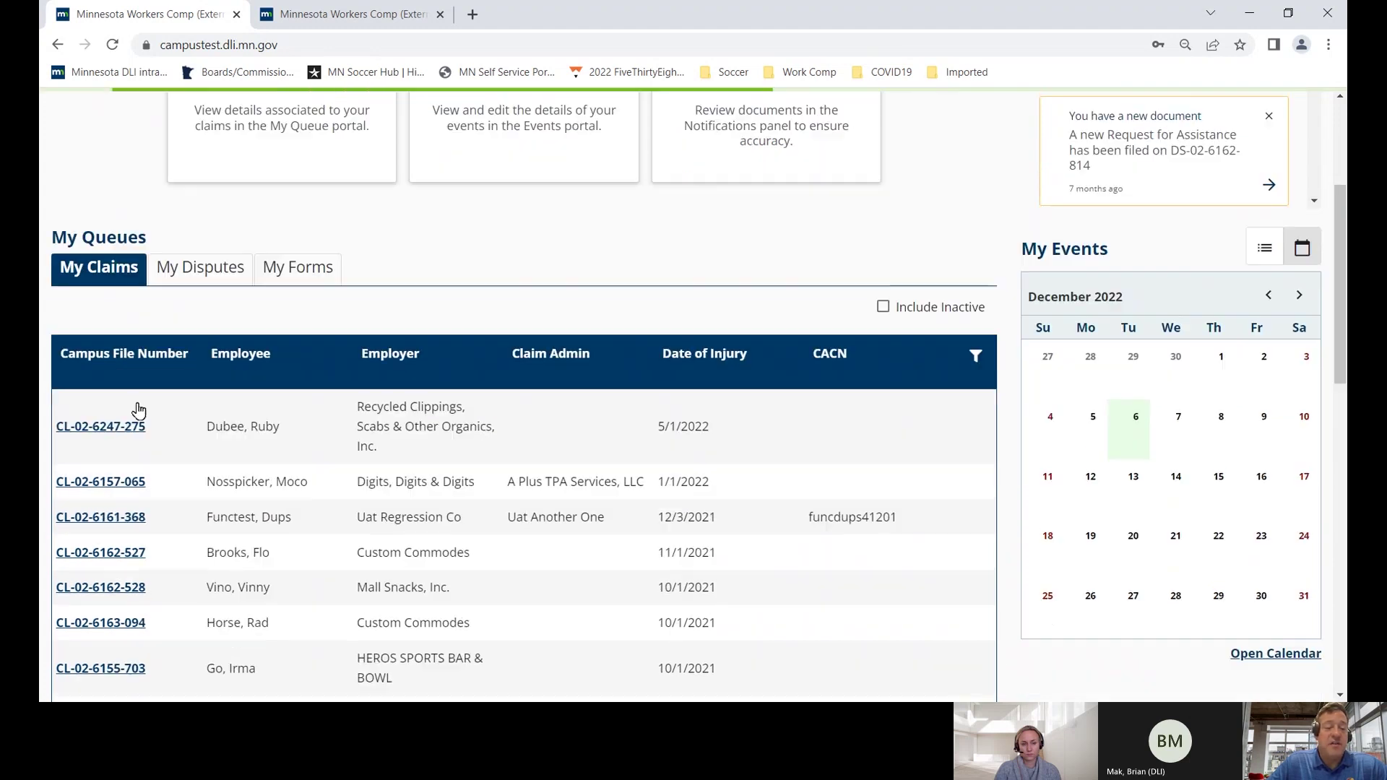
scroll(139, 410, "down", 3)
scroll(139, 409, "down", 3)
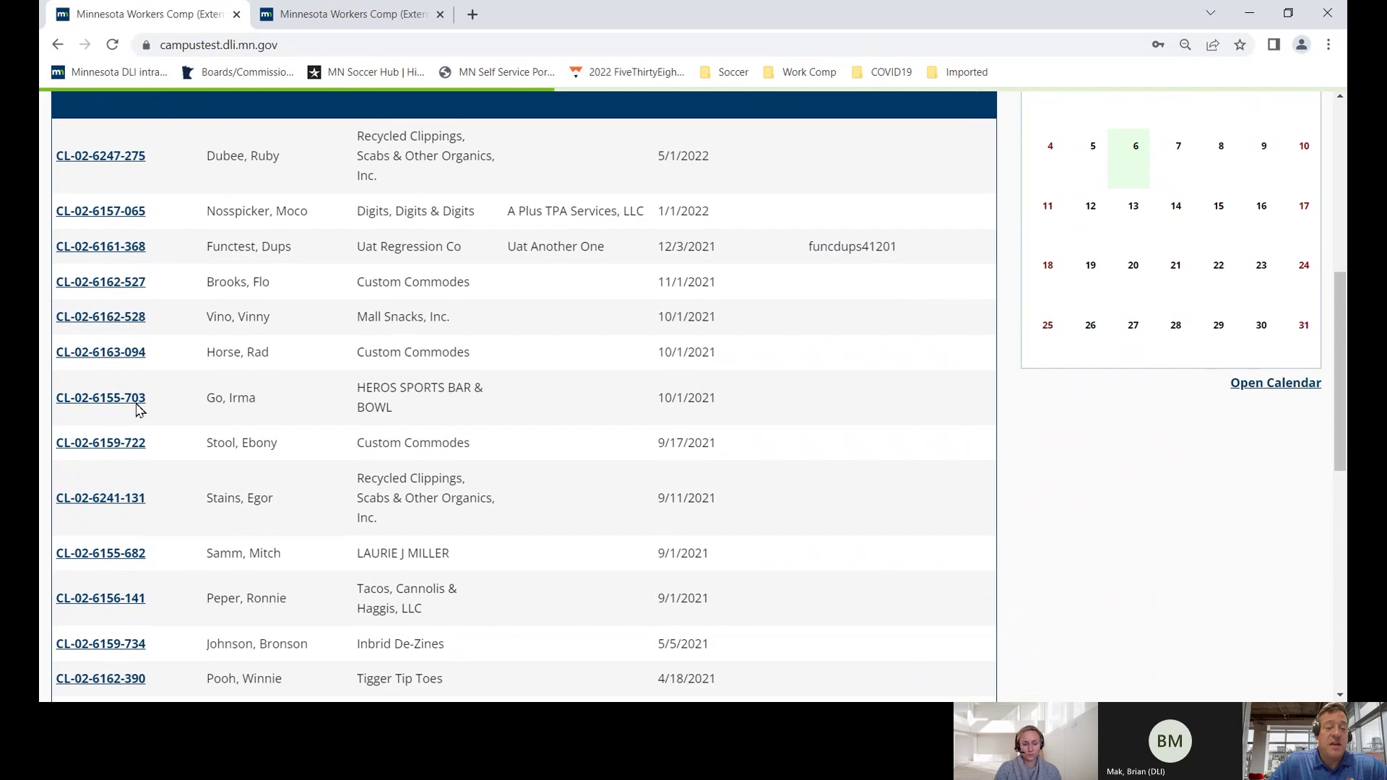
scroll(139, 410, "down", 5)
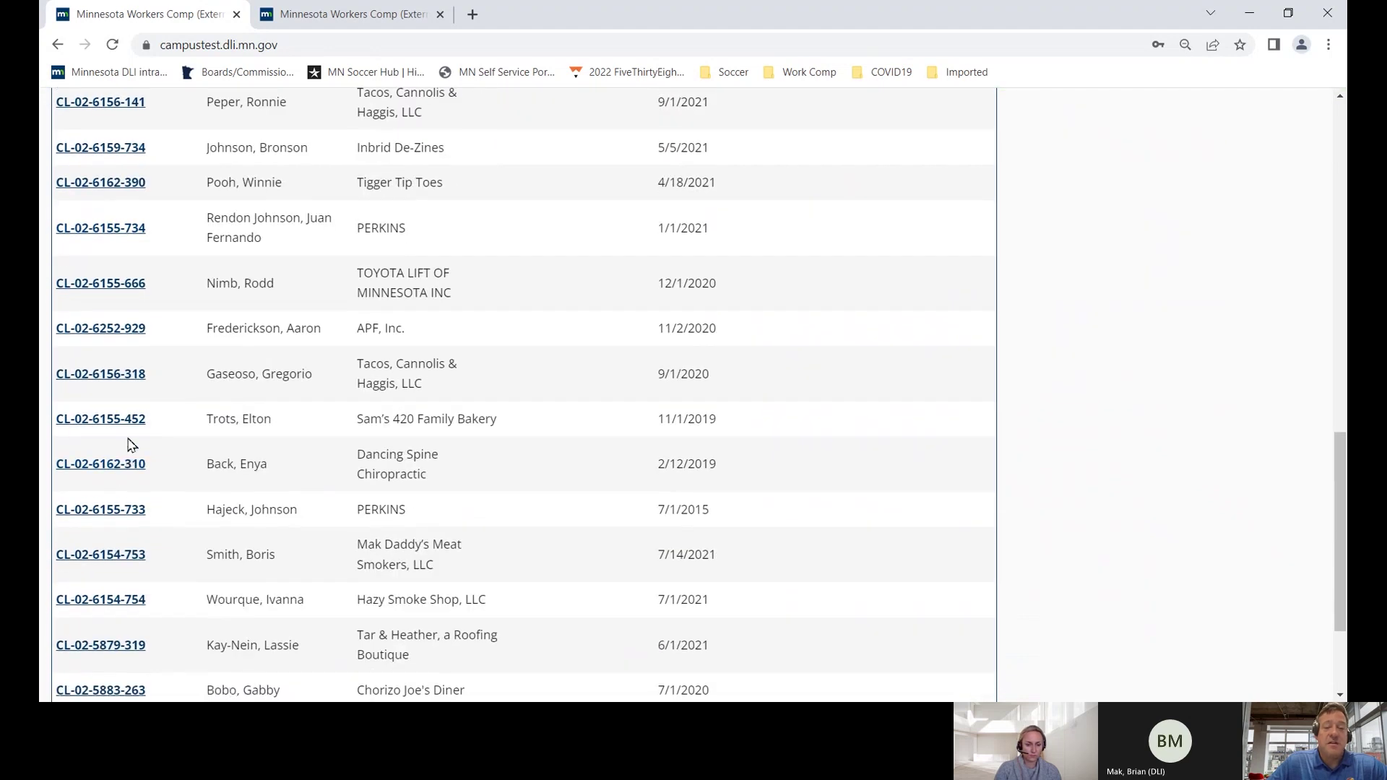
scroll(130, 448, "up", 12)
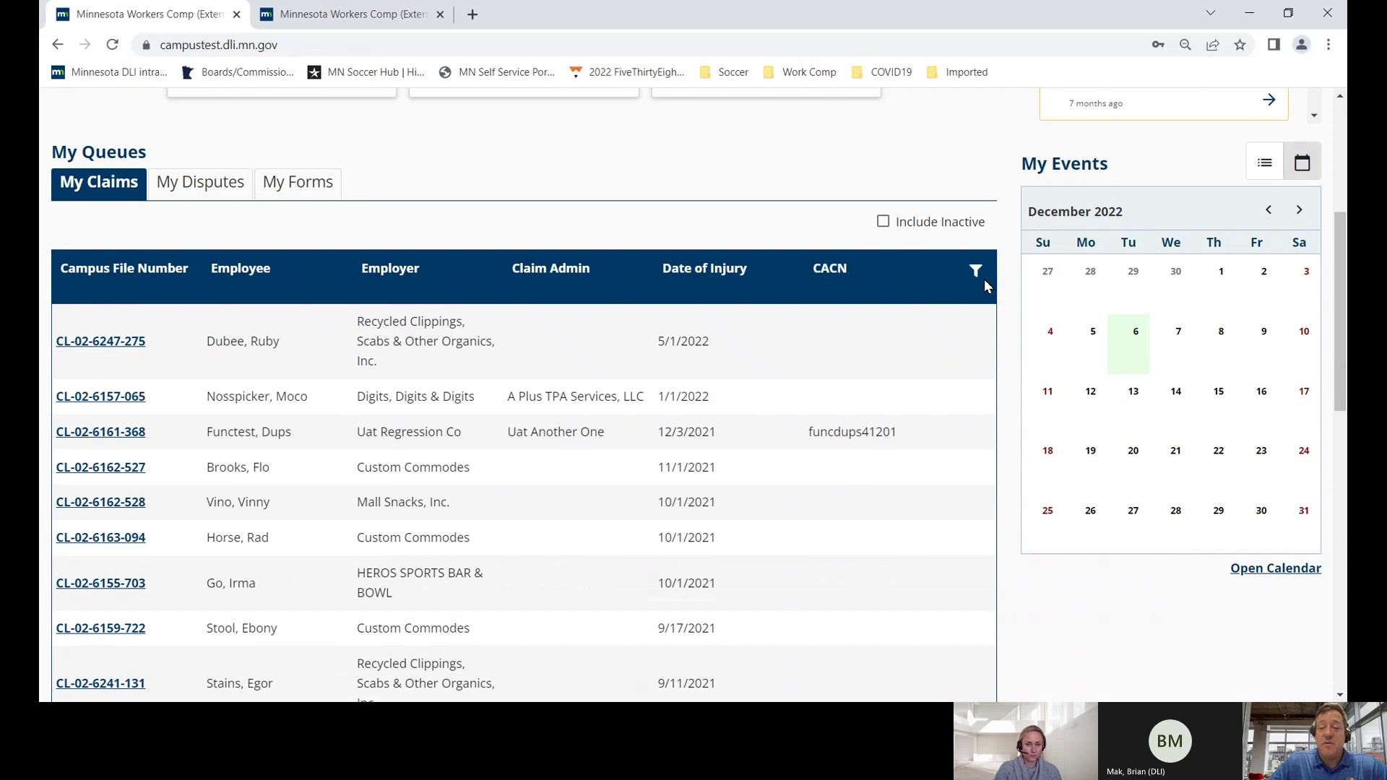
- Filter the claims queue on the Employee column by the employee's name and open the matching claim
left_click(976, 274)
left_click(117, 310)
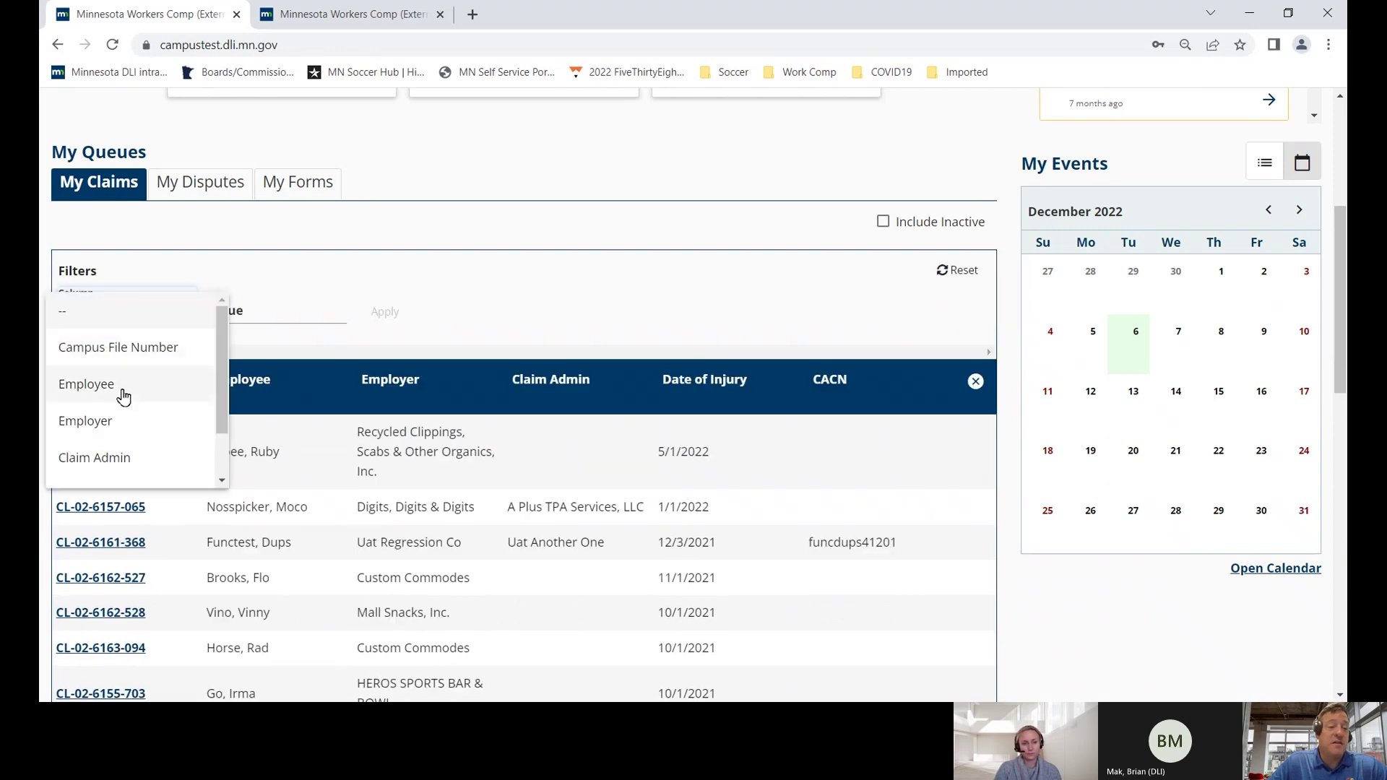
left_click(121, 399)
left_click(259, 314)
type("Fred")
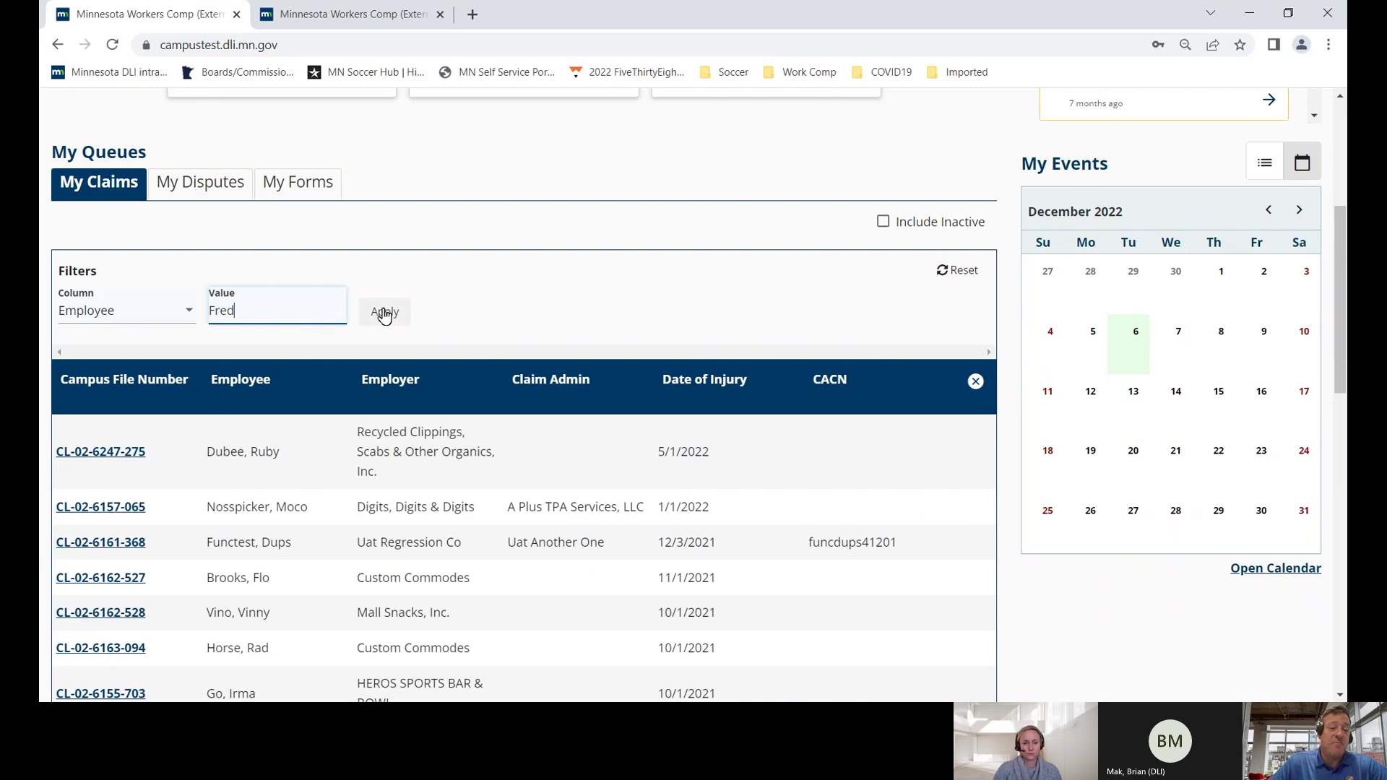
left_click(384, 313)
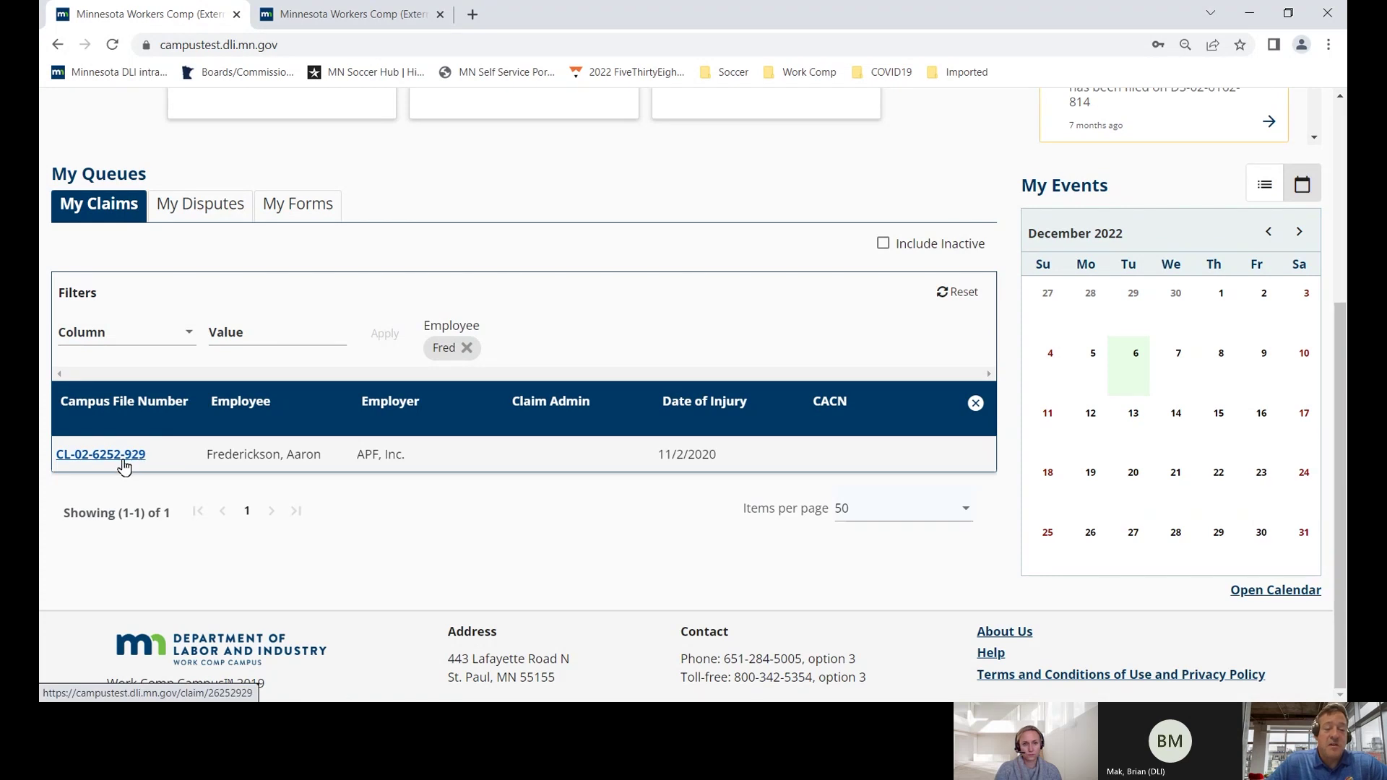
left_click_drag(659, 456, 727, 457)
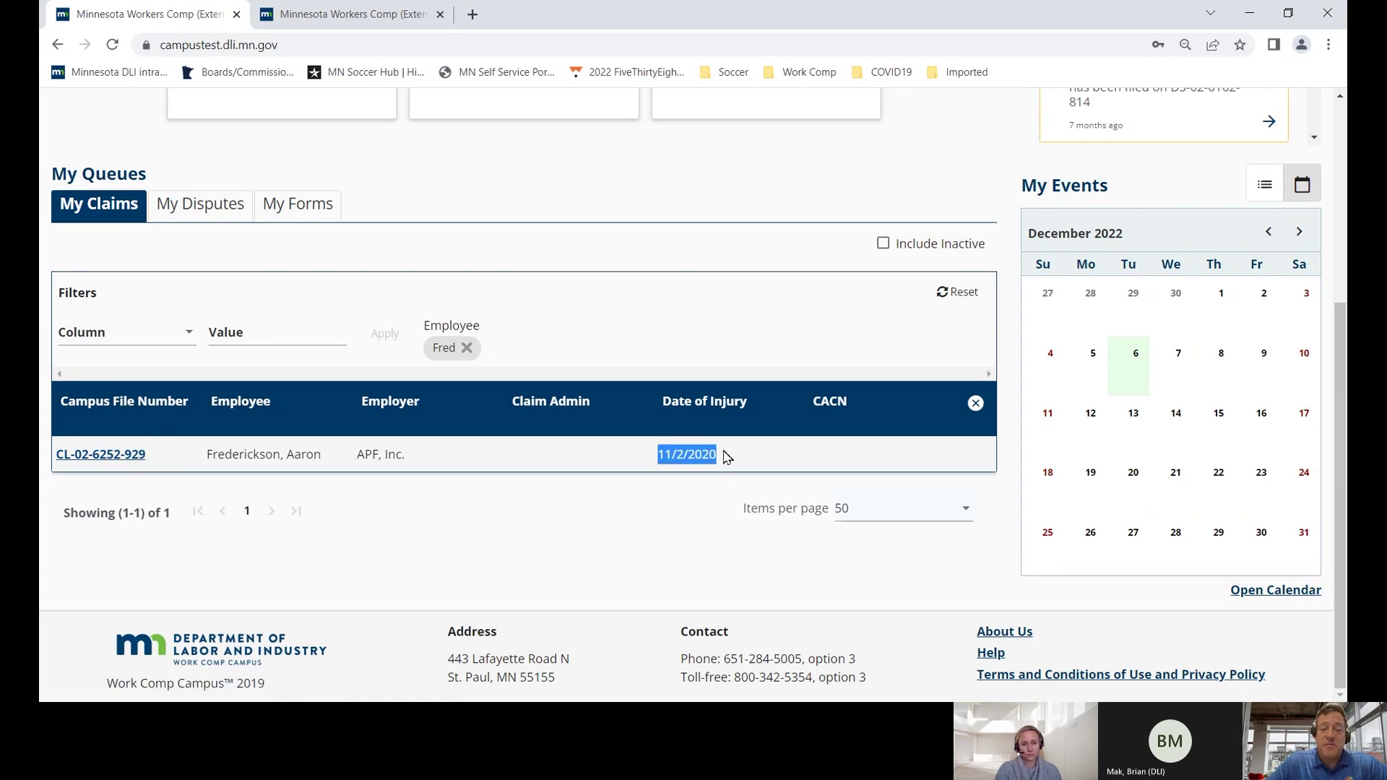
left_click(122, 456)
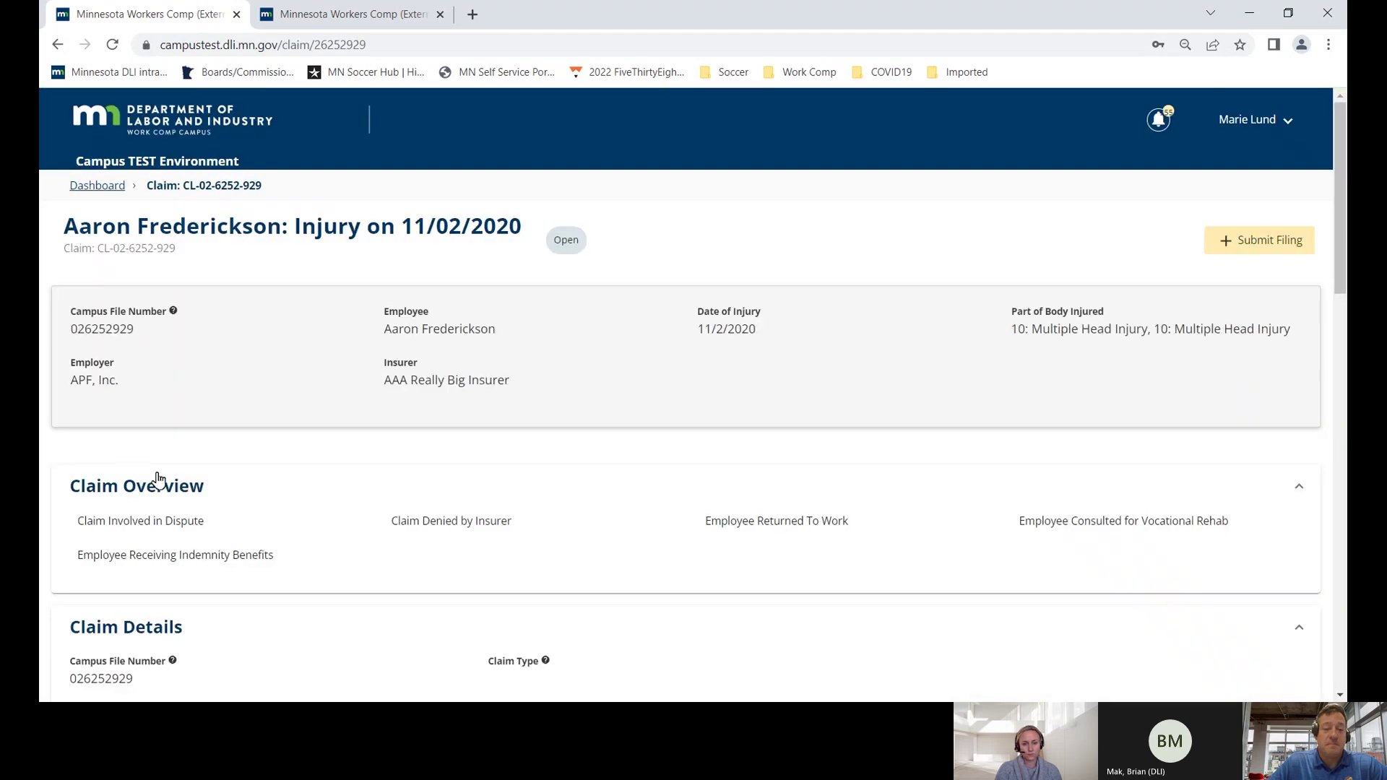
scroll(157, 479, "down", 14)
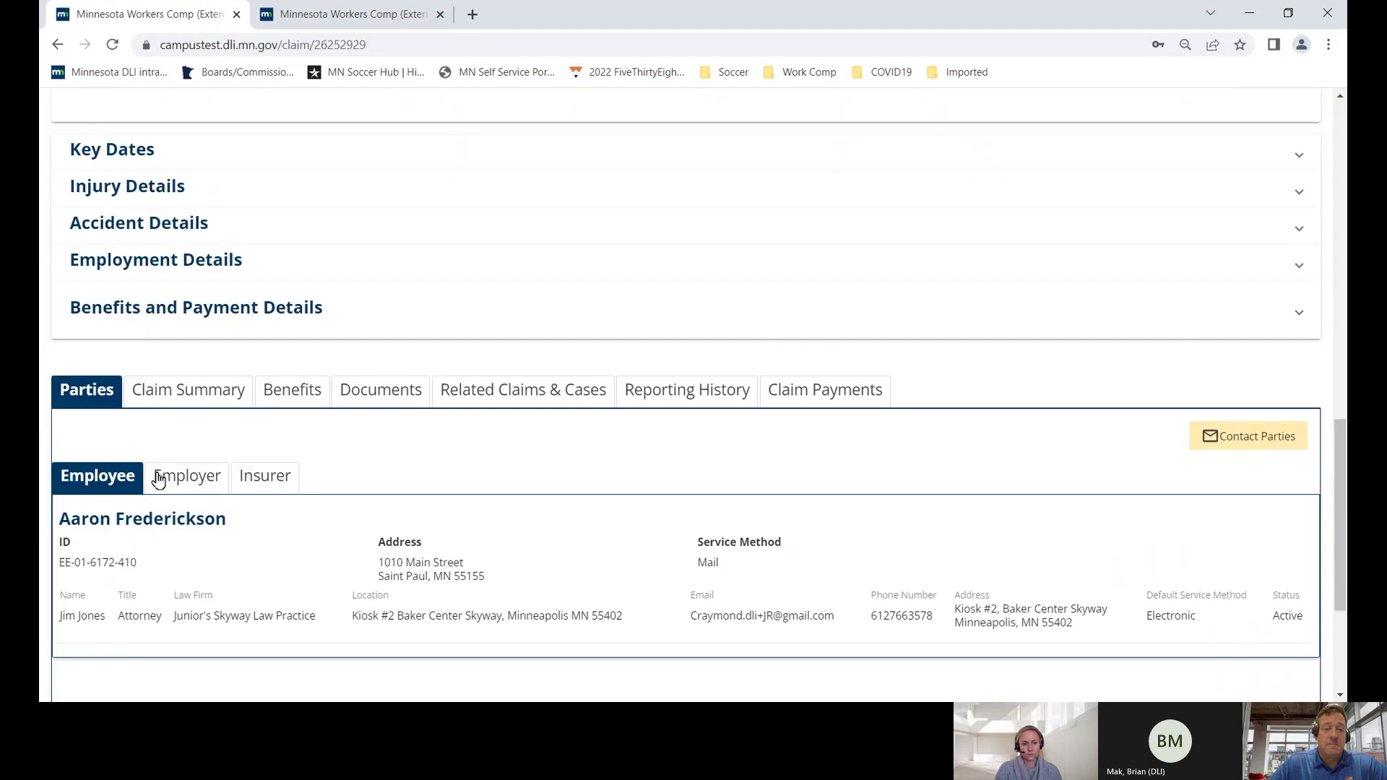
left_click(487, 230)
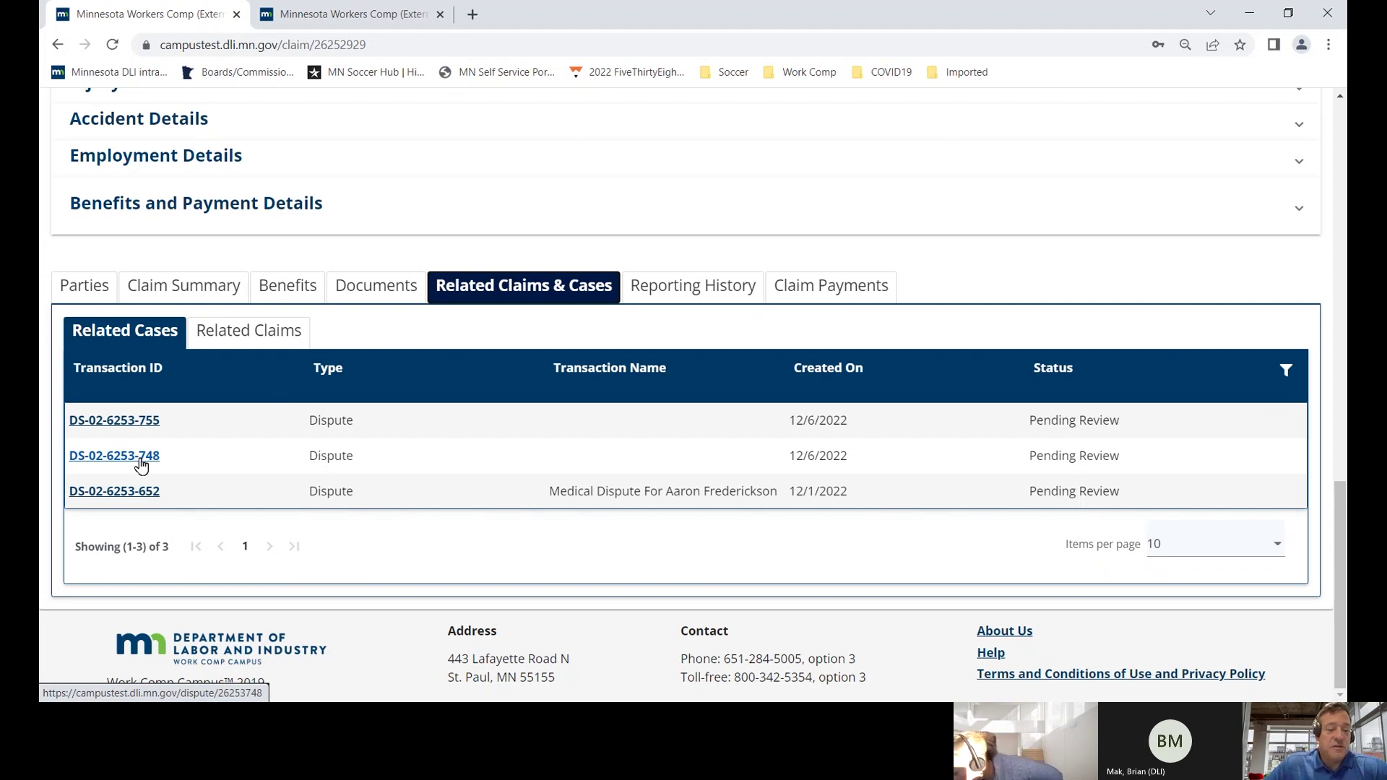
right_click(140, 459)
left_click(170, 472)
left_click(526, 17)
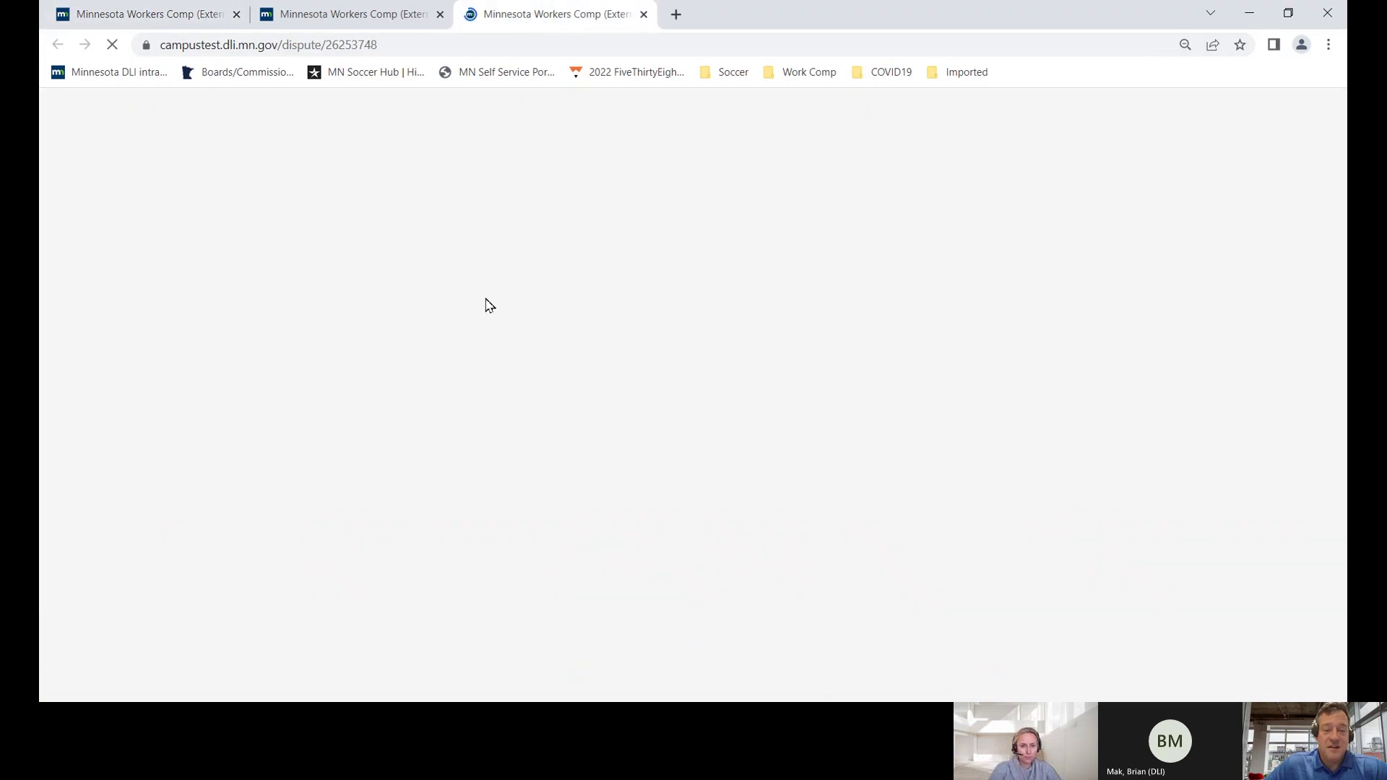
scroll(483, 426, "down", 5)
scroll(484, 431, "down", 7)
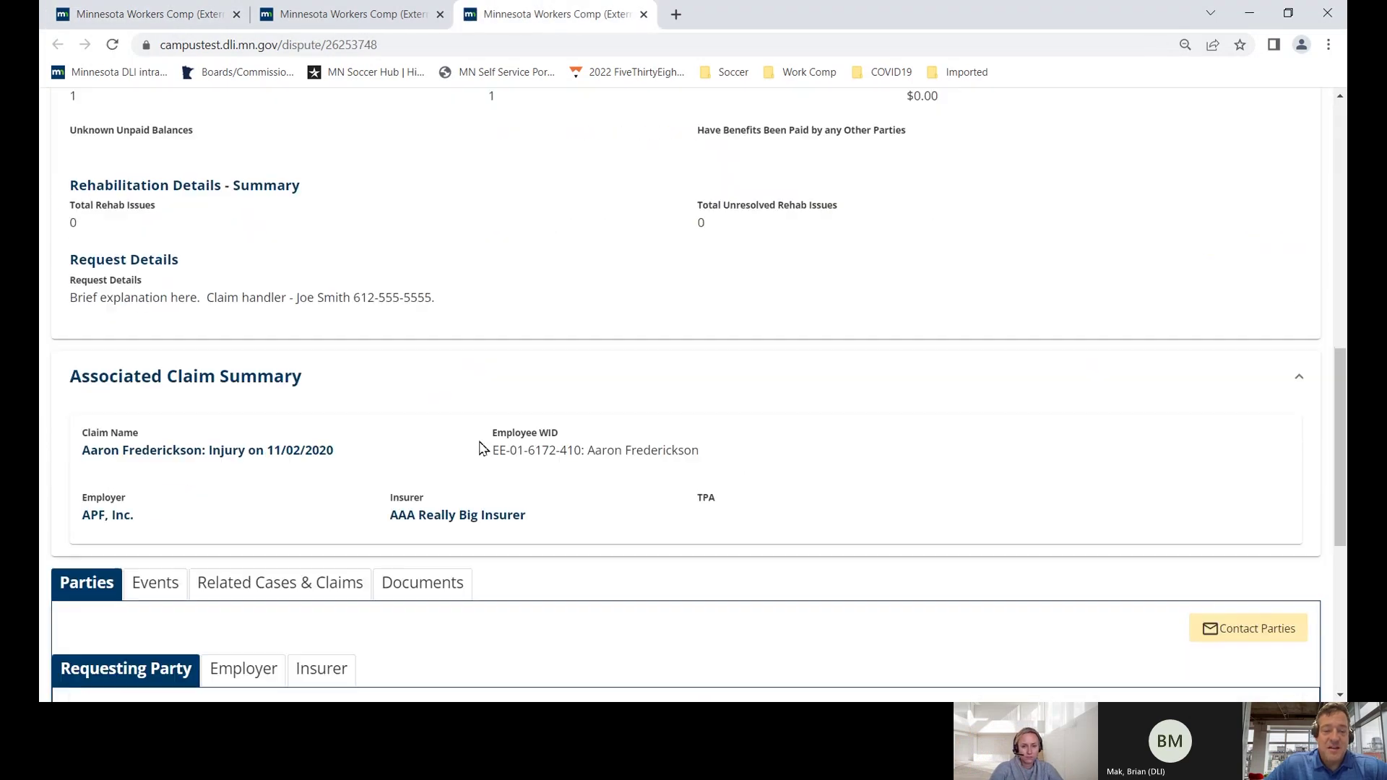
left_click(414, 334)
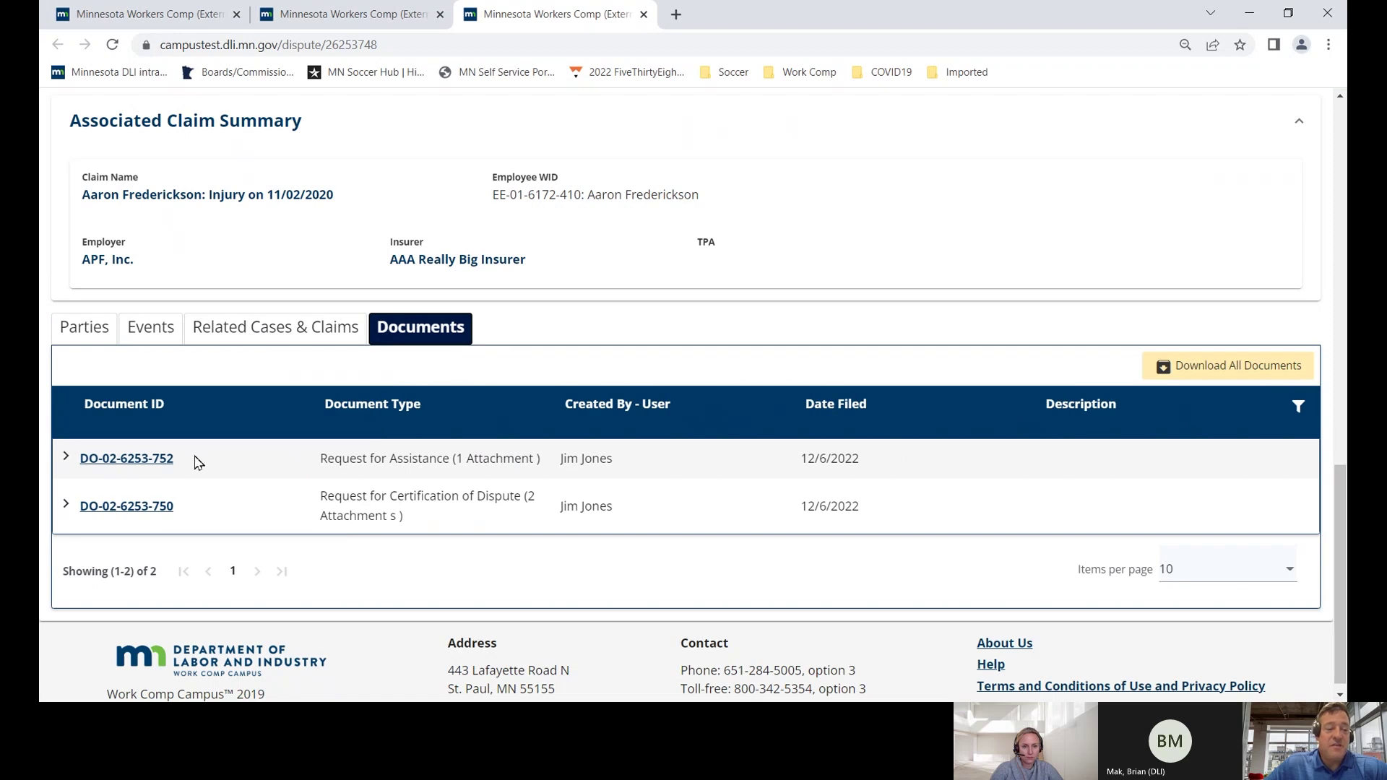
scroll(324, 417, "up", 10)
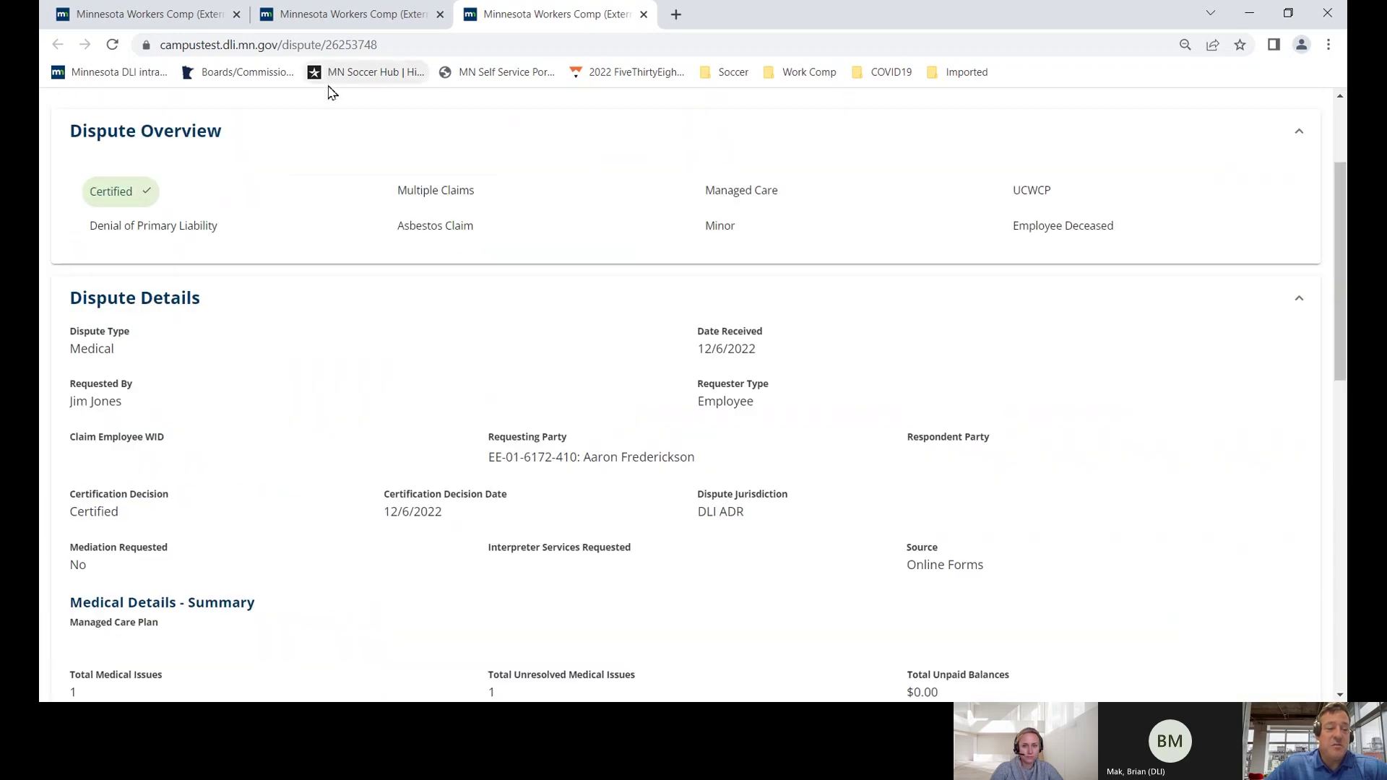
scroll(303, 208, "up", 3)
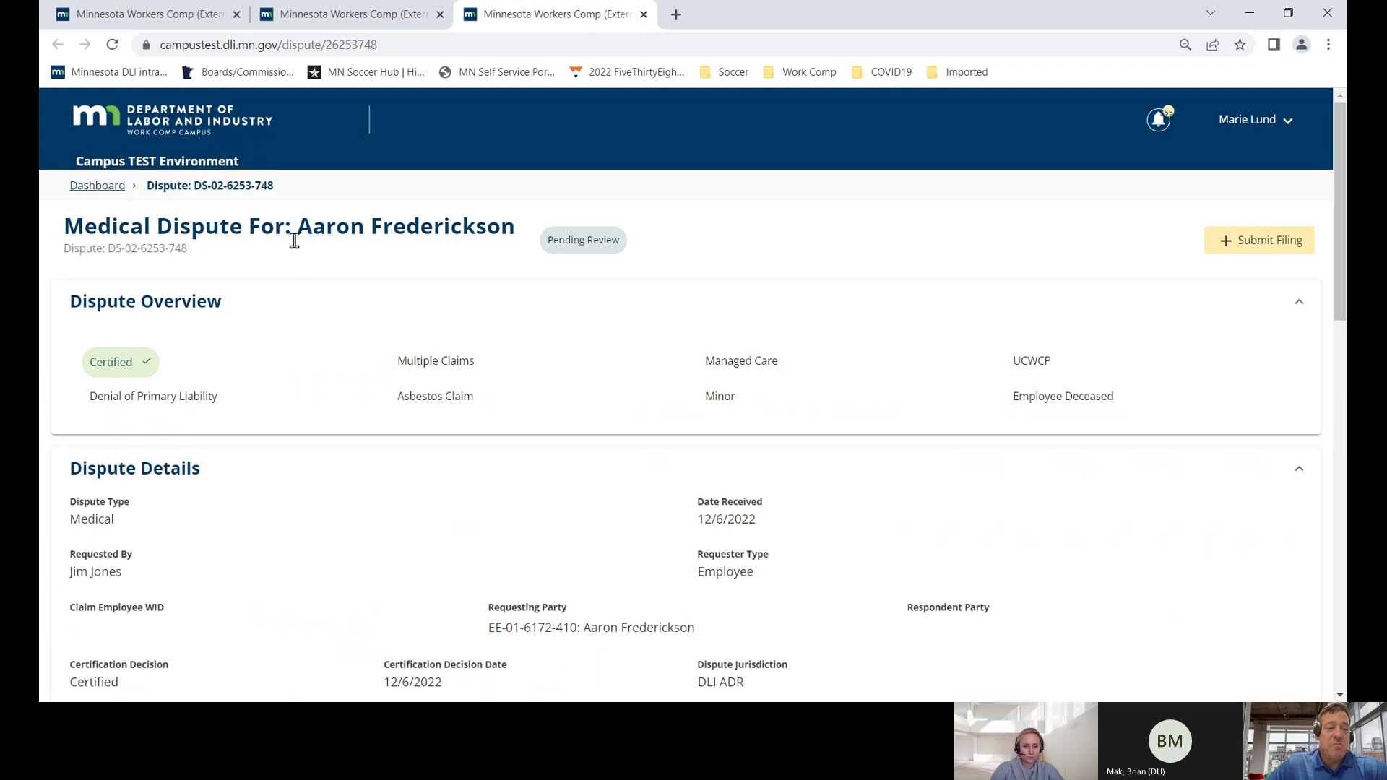
scroll(294, 240, "down", 12)
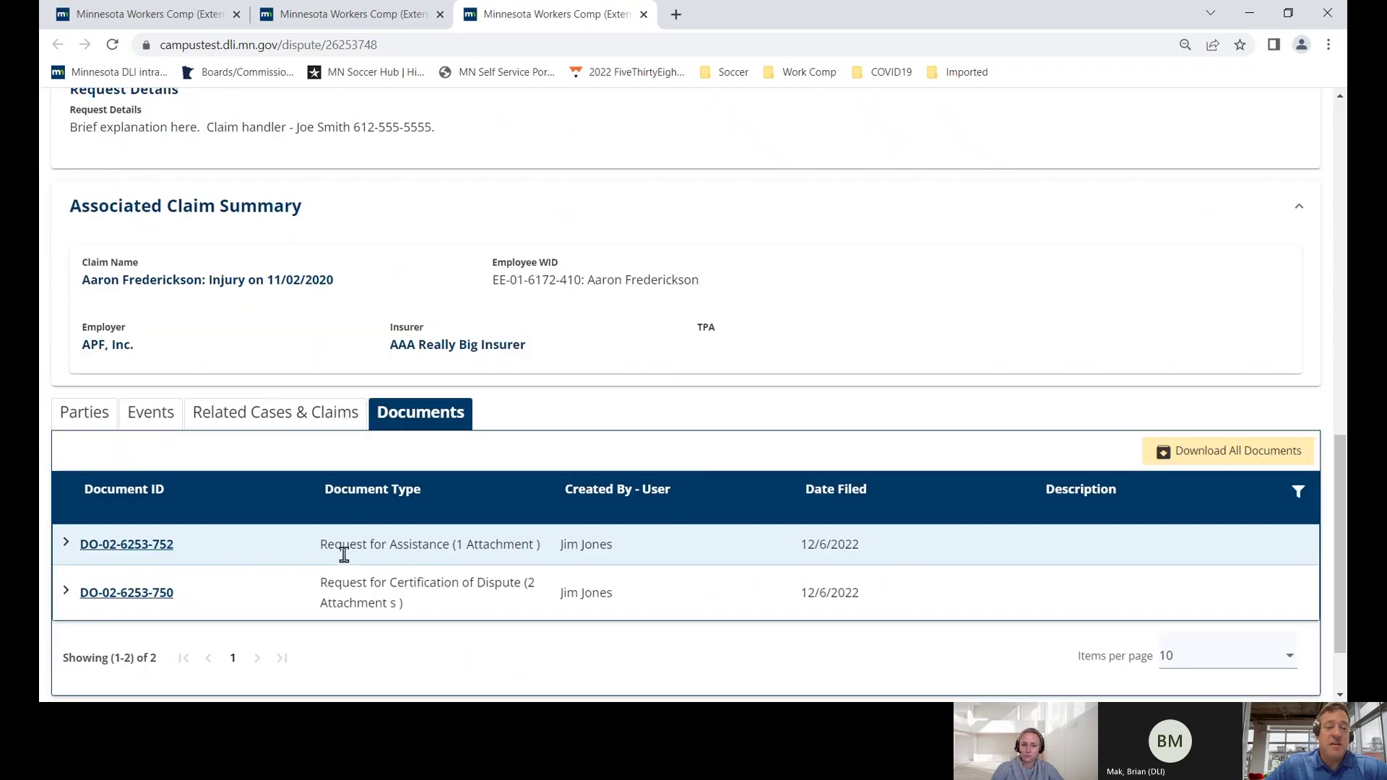
scroll(315, 533, "up", 12)
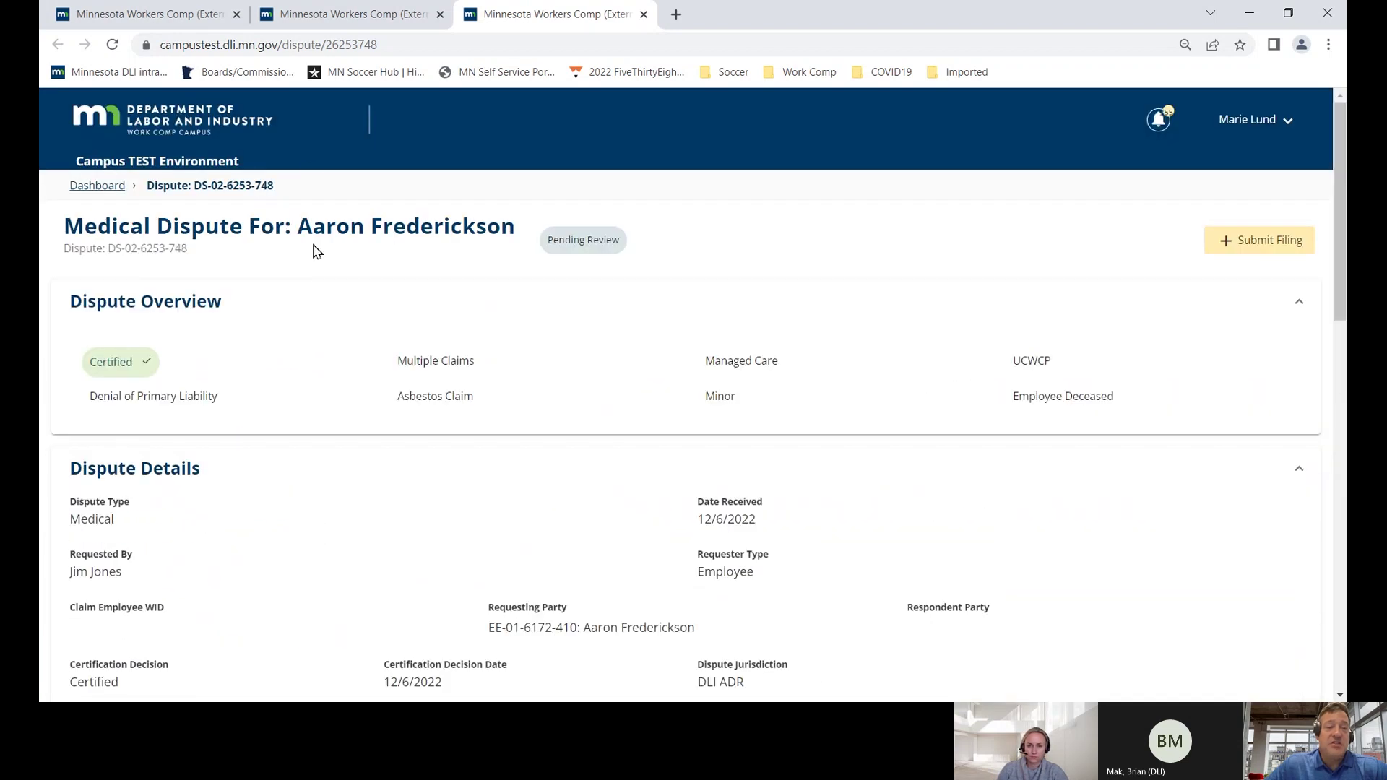
left_click(195, 14)
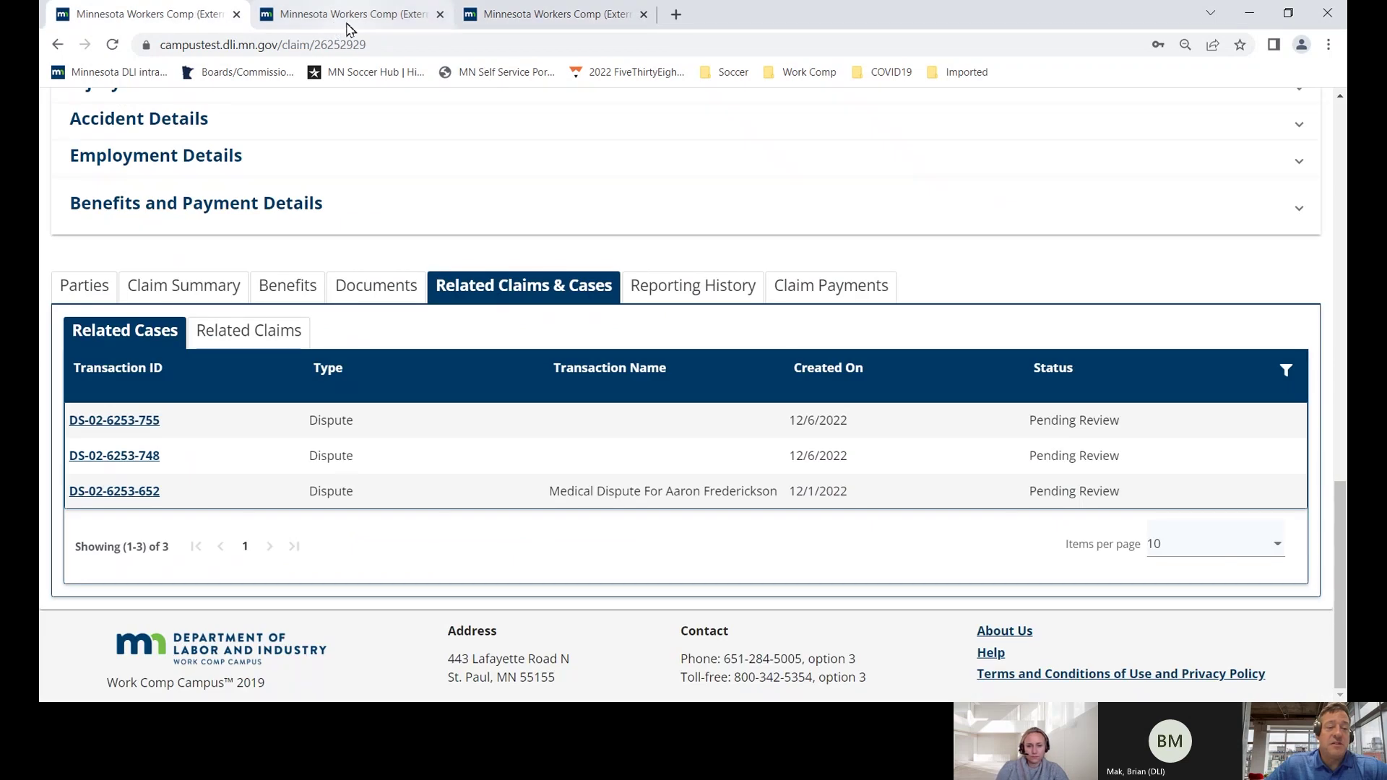
left_click(567, 16)
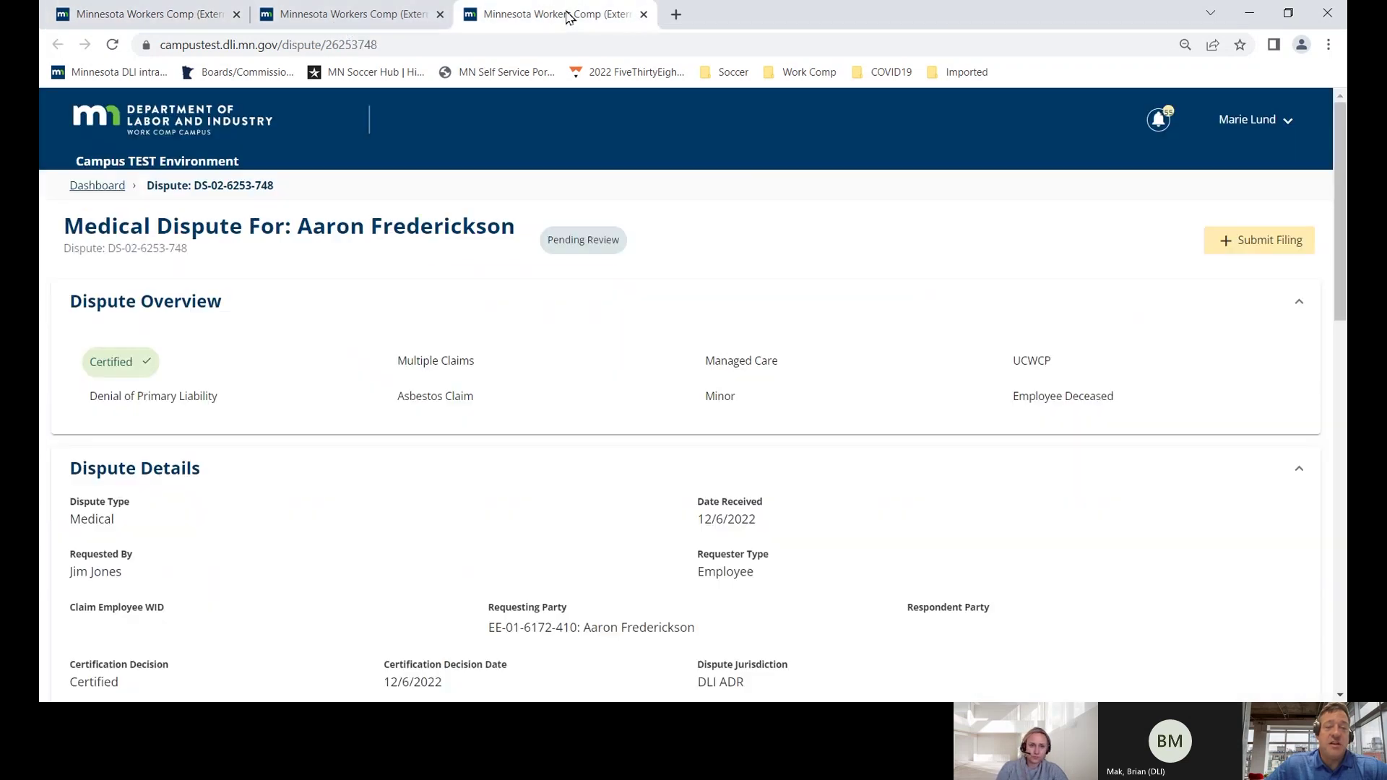
- Start a new filing on this dispute with filing type Rehab/Medical Response
left_click(1249, 246)
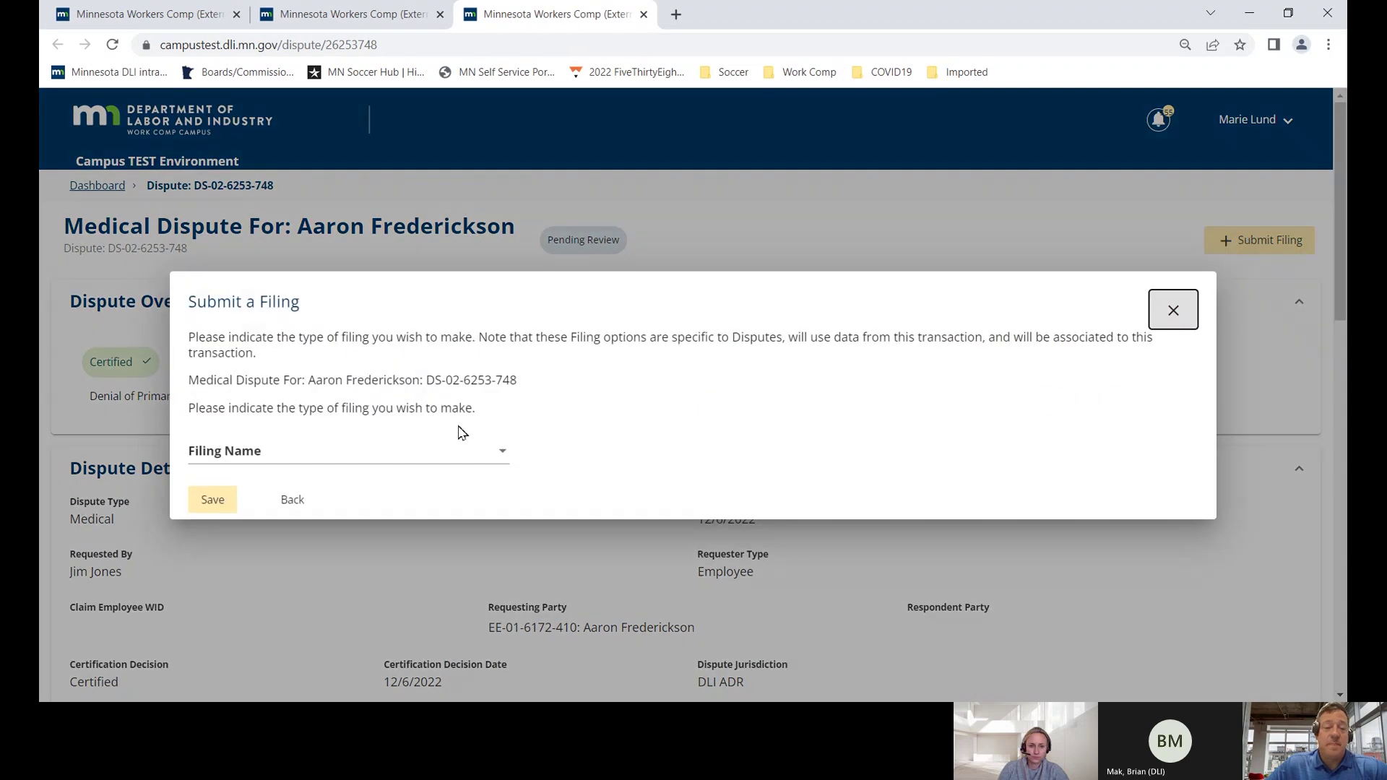
left_click(414, 453)
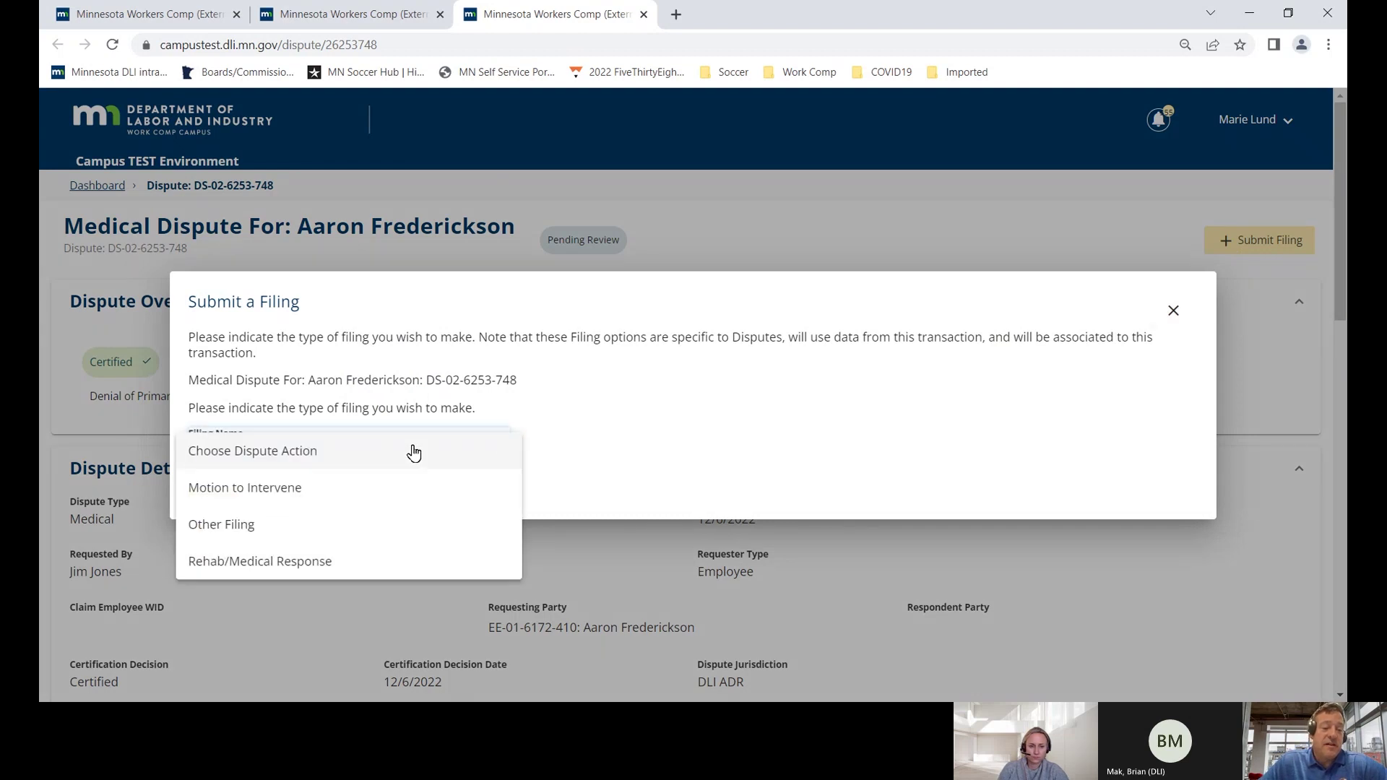
left_click(315, 567)
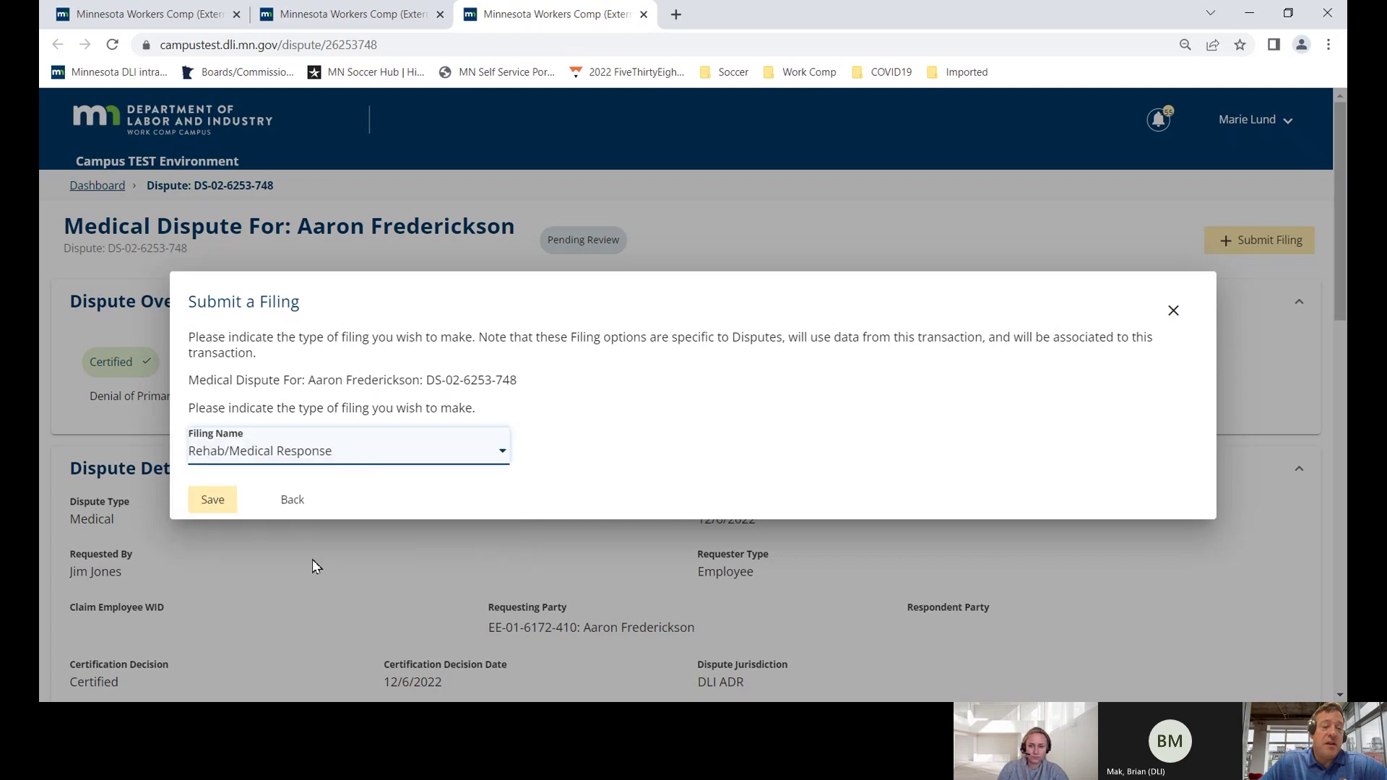
- Save the filing choice, file on behalf of AAA Really Big Insurer, and skip adding parties
left_click(212, 500)
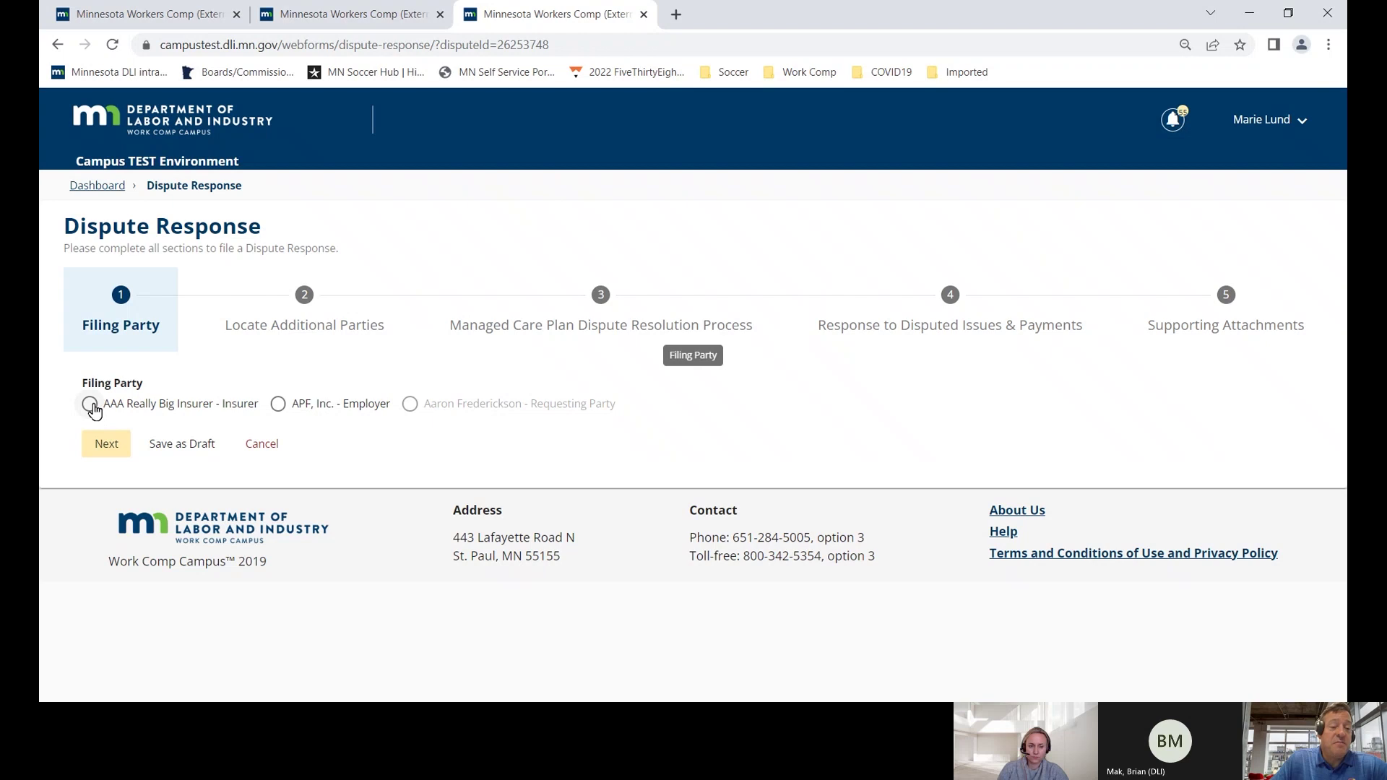
left_click(91, 405)
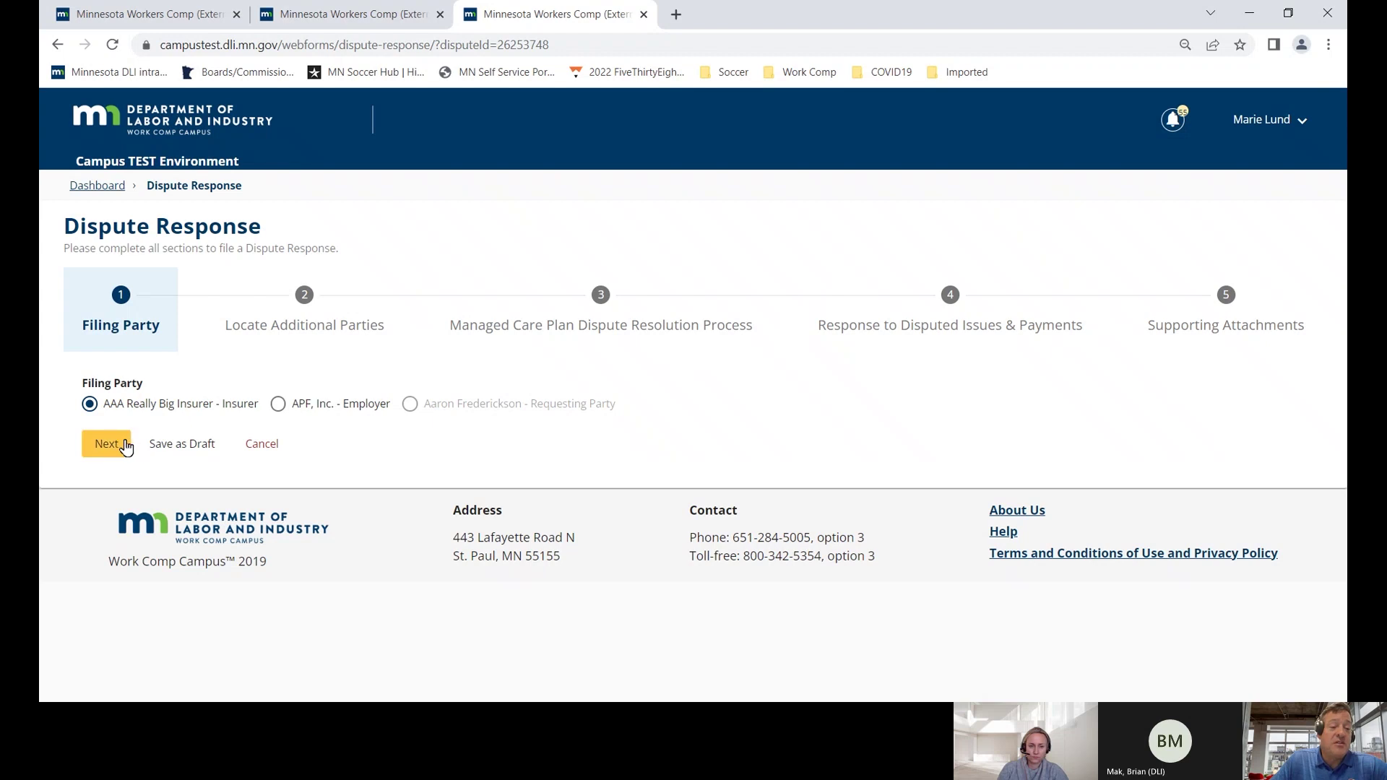
left_click(125, 446)
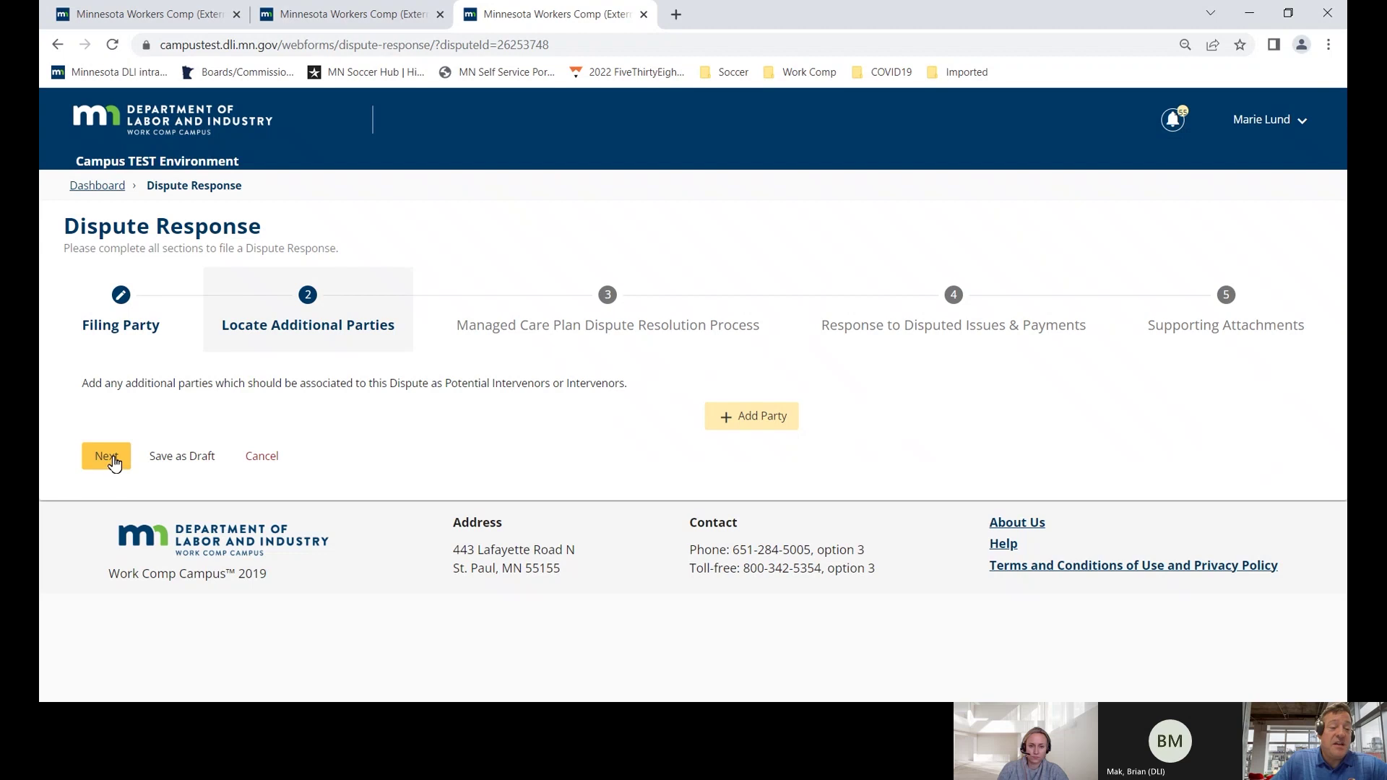
left_click(114, 463)
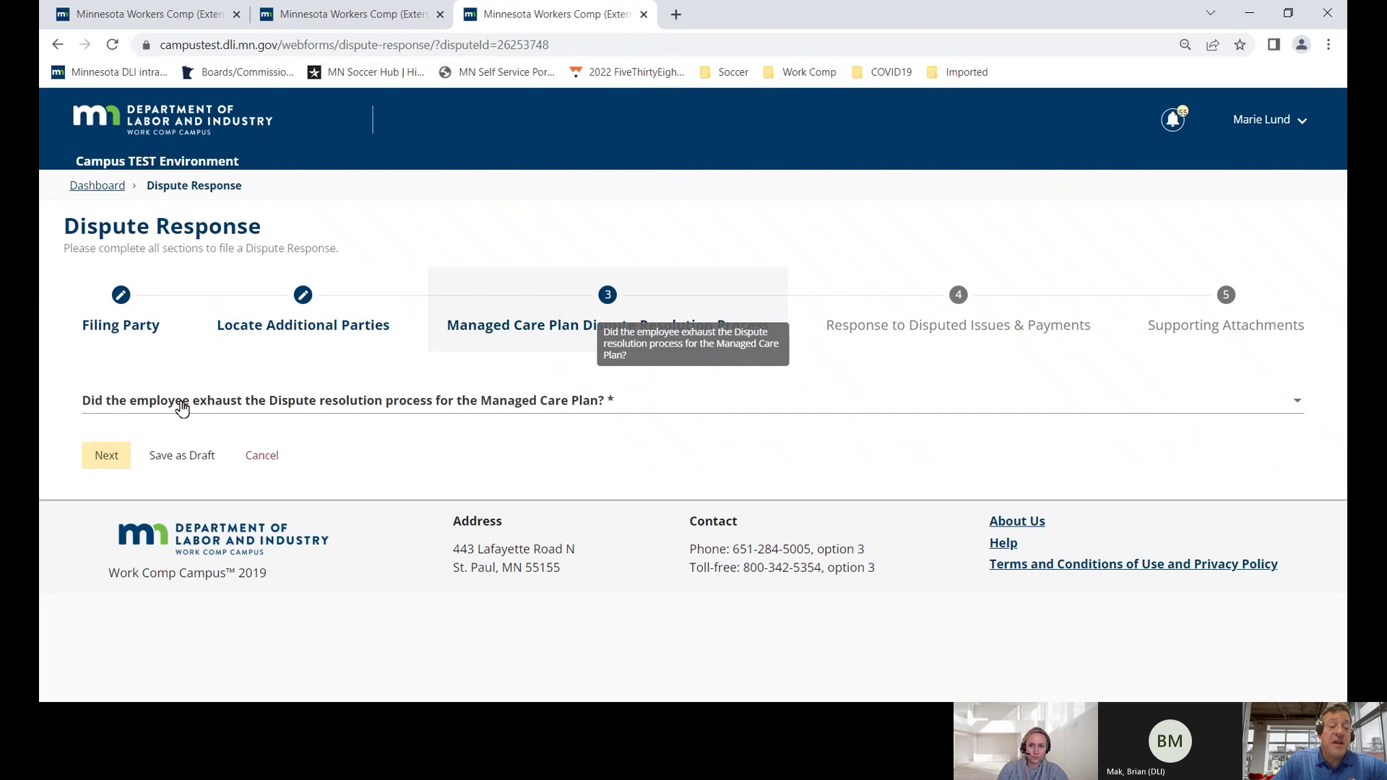
- Answer Yes to exhausting the managed care process and continue to disputed issues
left_click(181, 407)
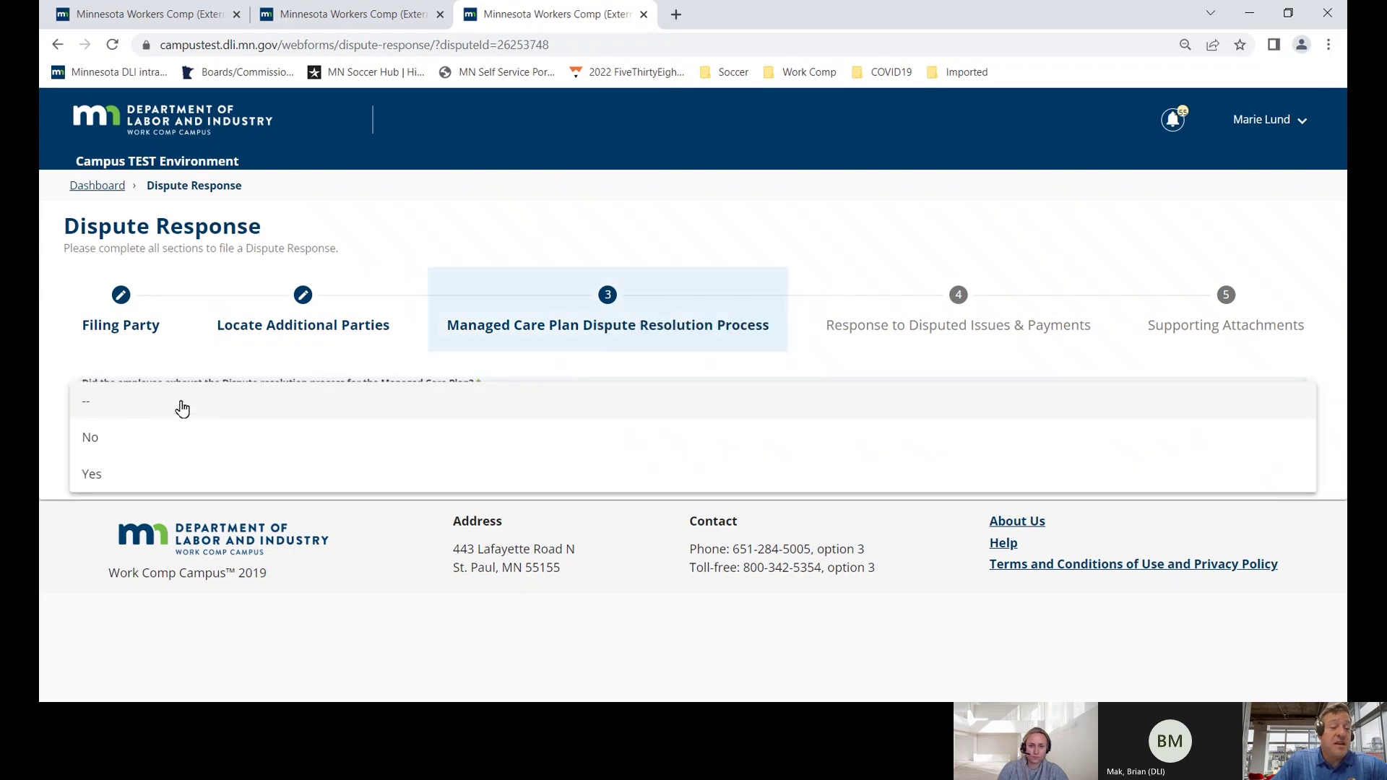
left_click(137, 481)
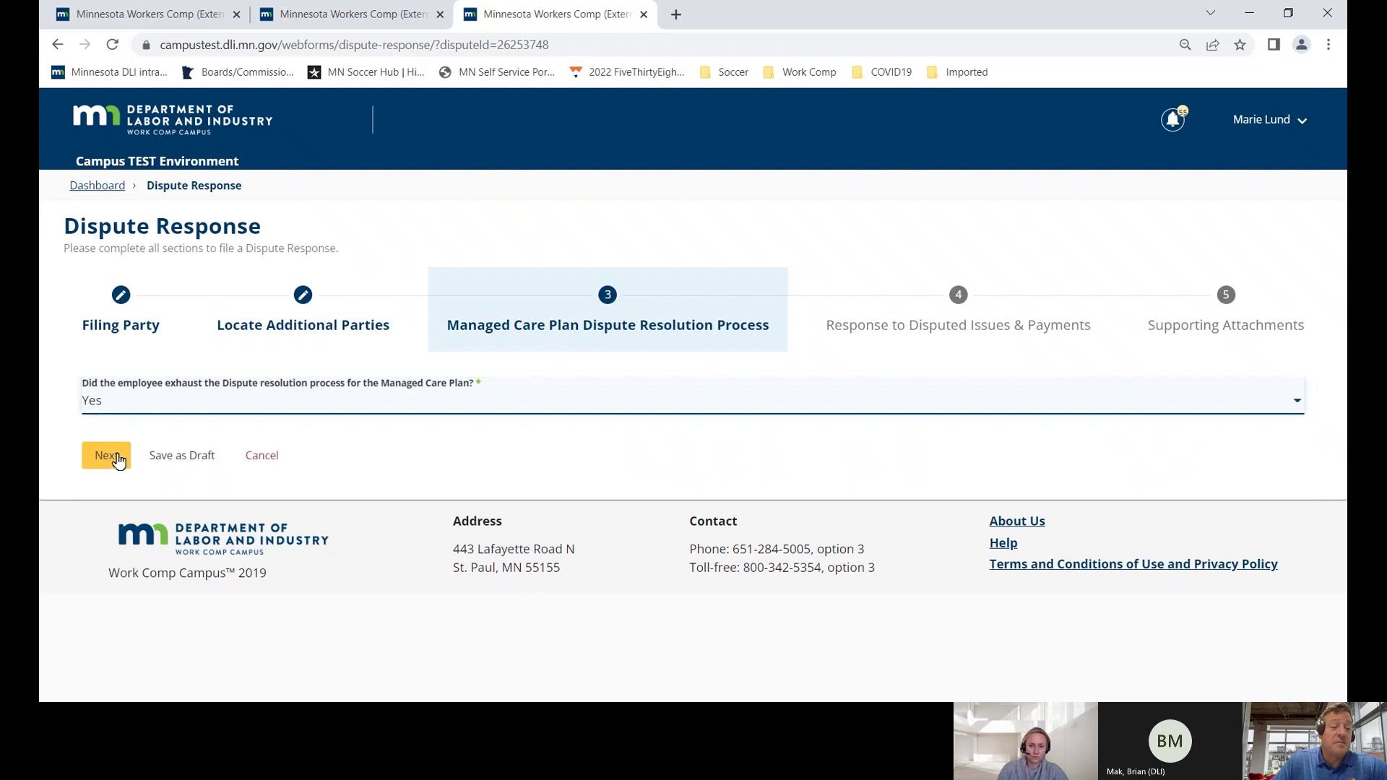
left_click(119, 463)
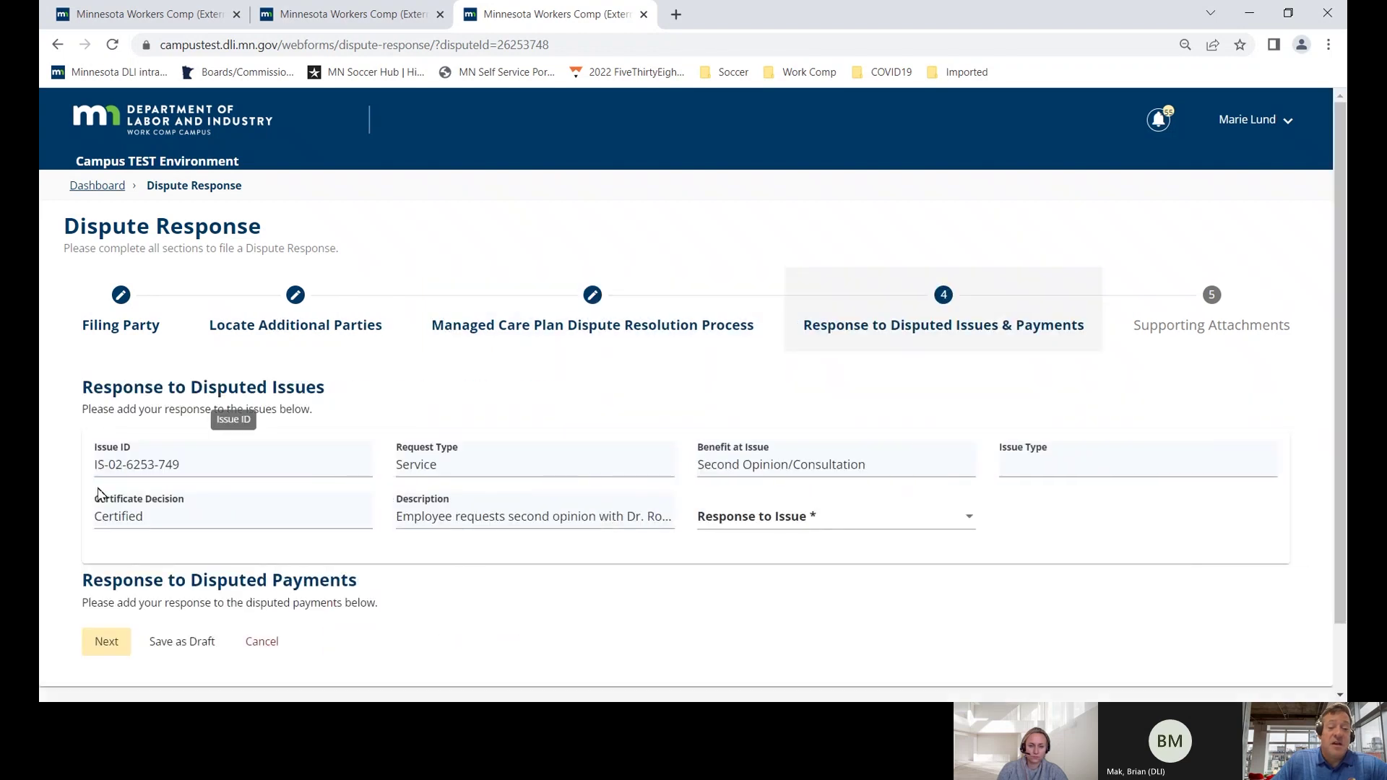
- Set the issue's response to Disagree with Requesting Party Request
scroll(99, 495, "down", 1)
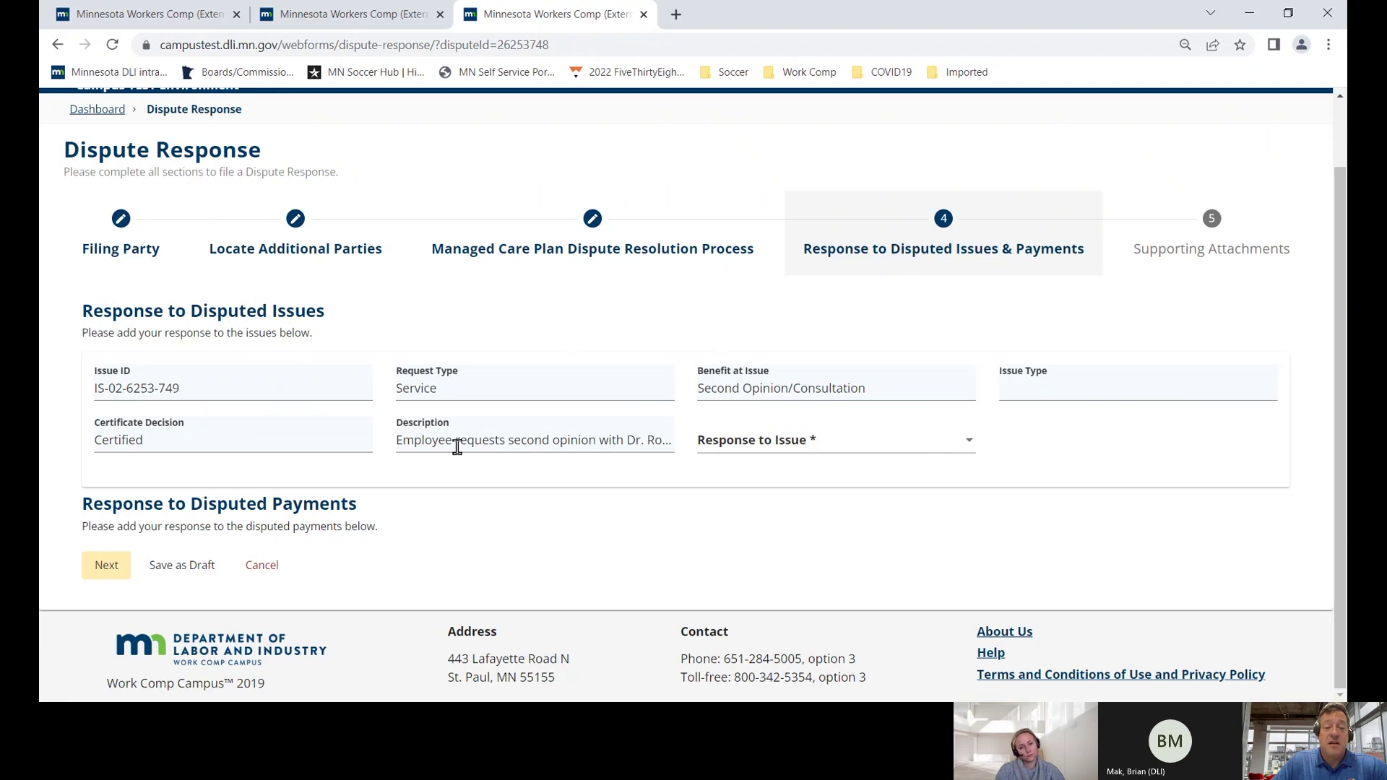
left_click_drag(403, 442, 672, 439)
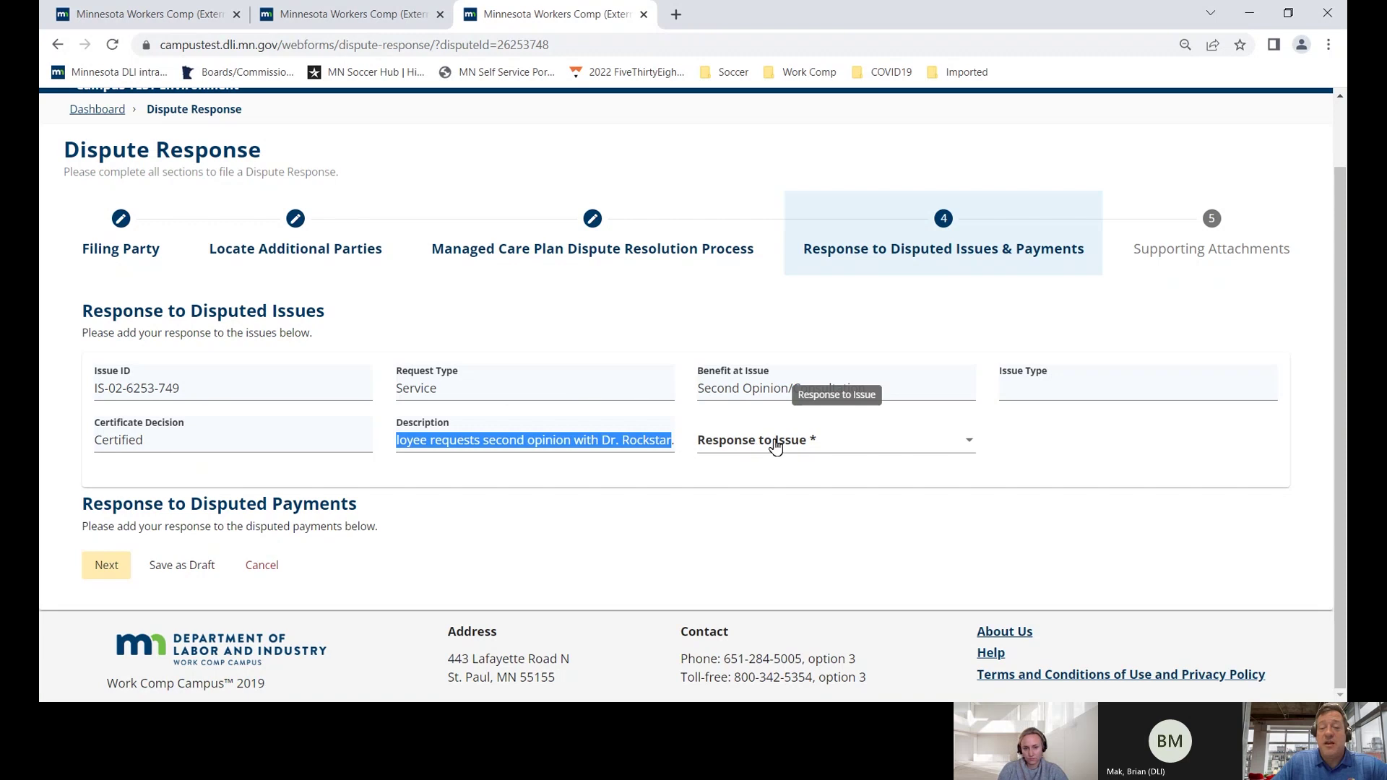
left_click(844, 445)
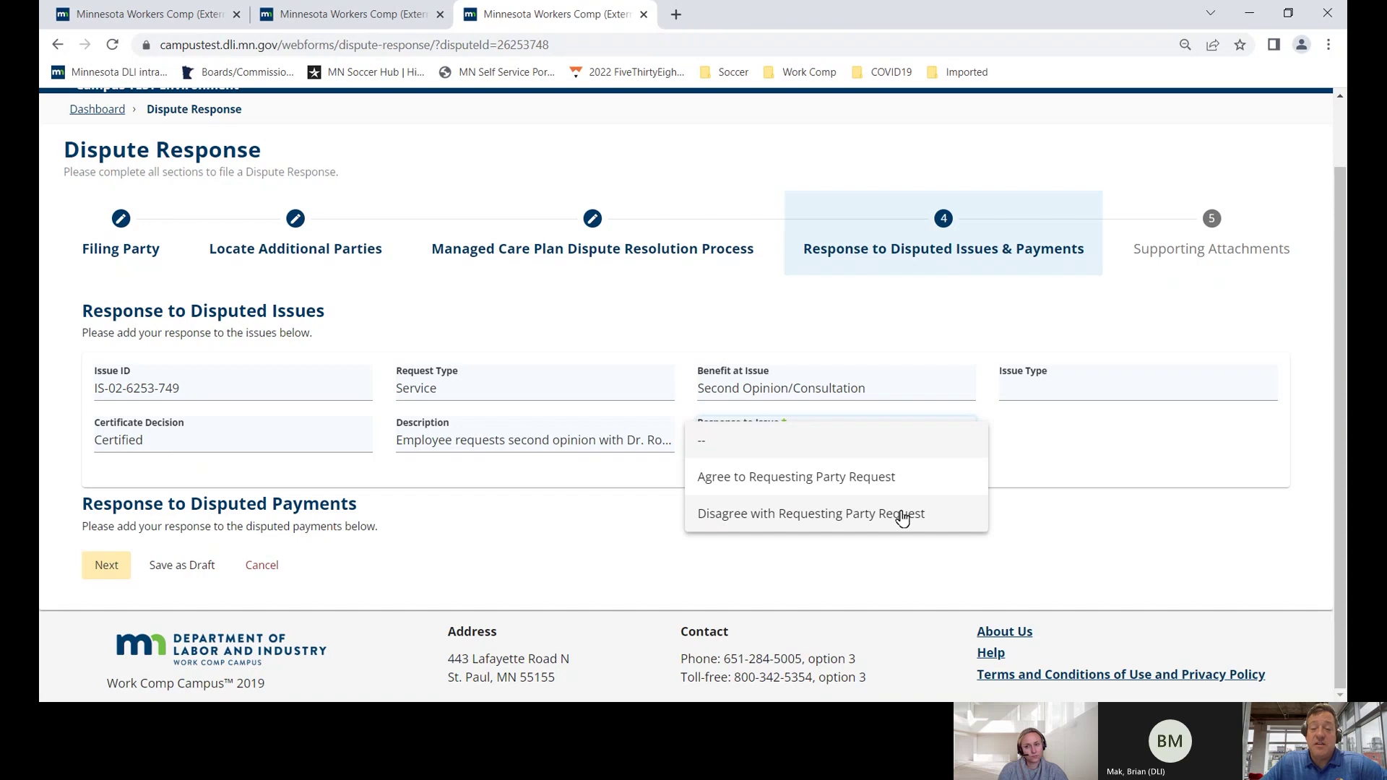
left_click(925, 514)
- Give the reason that an IME found the medical care not reasonable and necessary
scroll(478, 569, "down", 1)
scroll(477, 569, "down", 1)
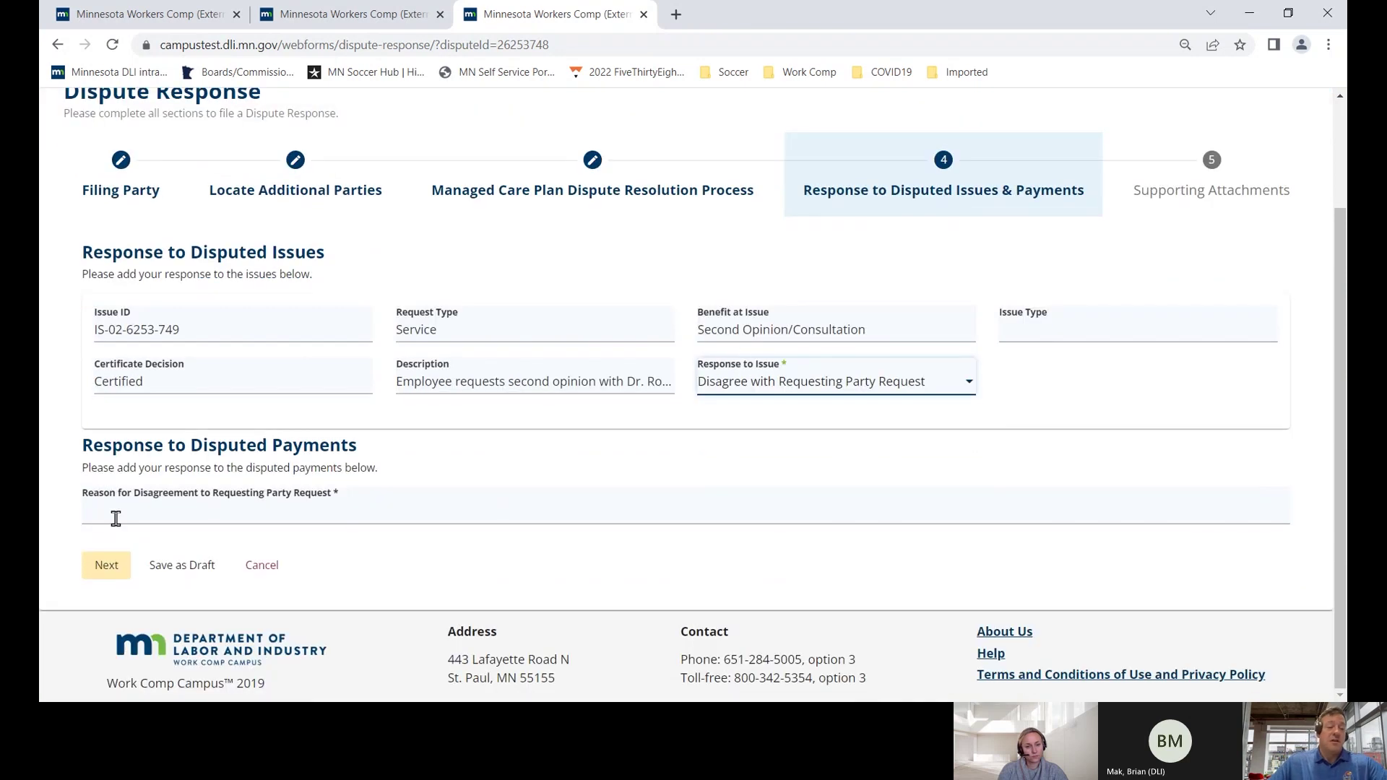
left_click(118, 508)
type("Medical care is not reasonable and necessary per IME of Dr. Wonderfu")
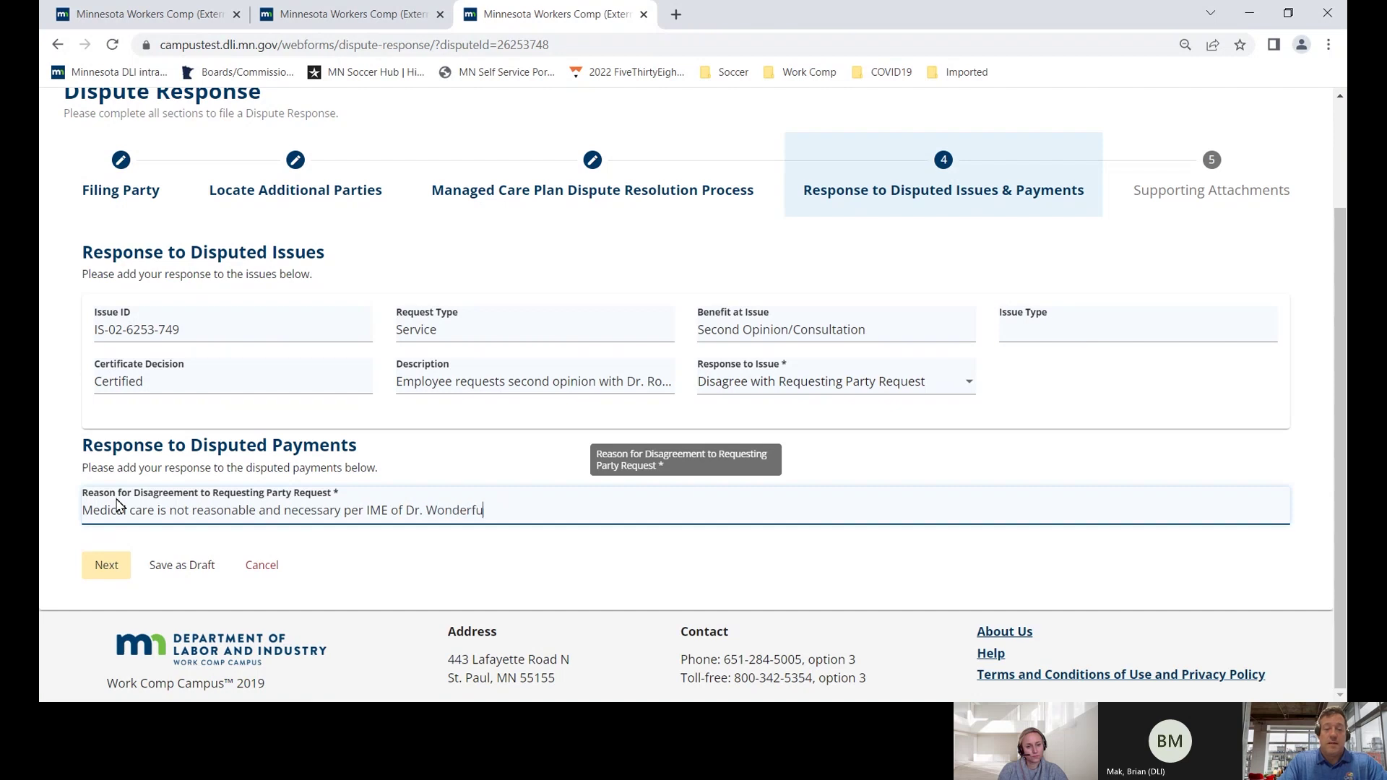
type(".")
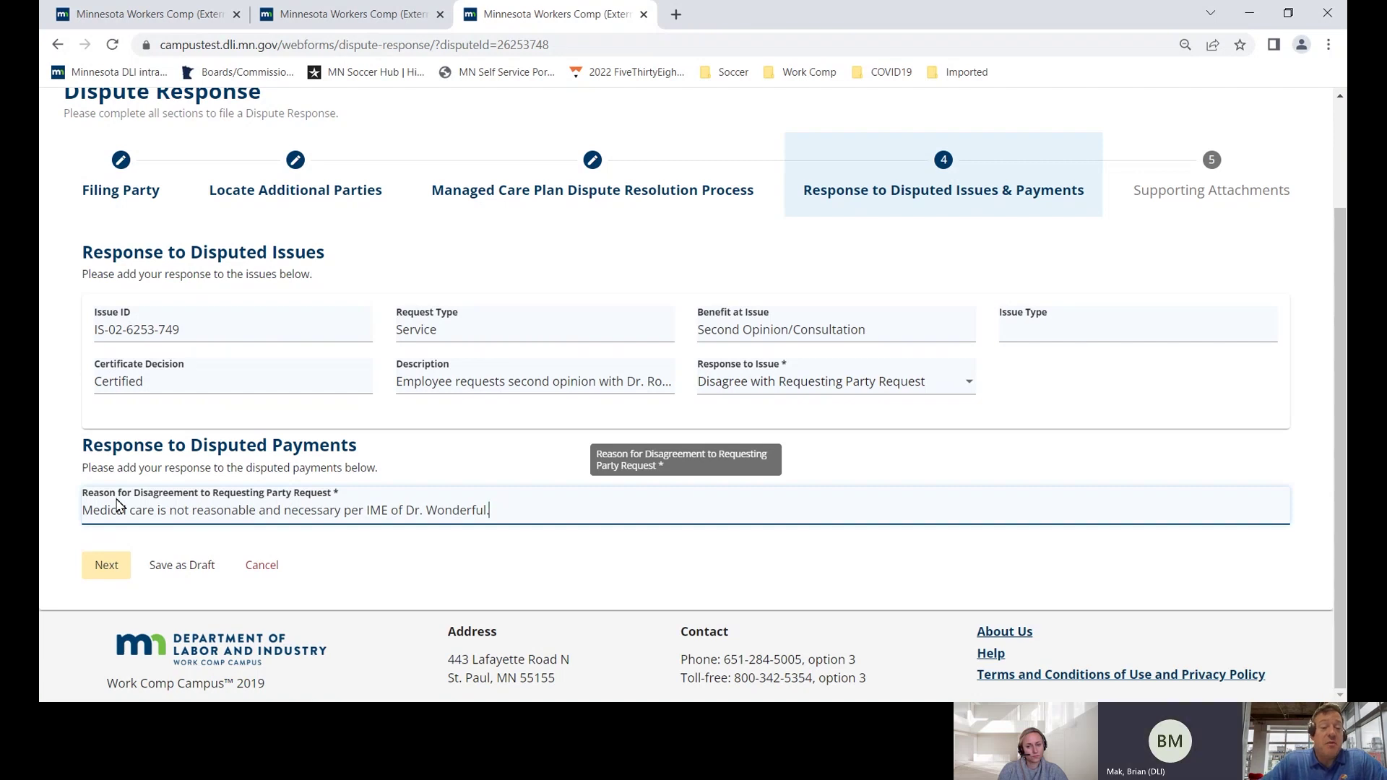
left_click(110, 567)
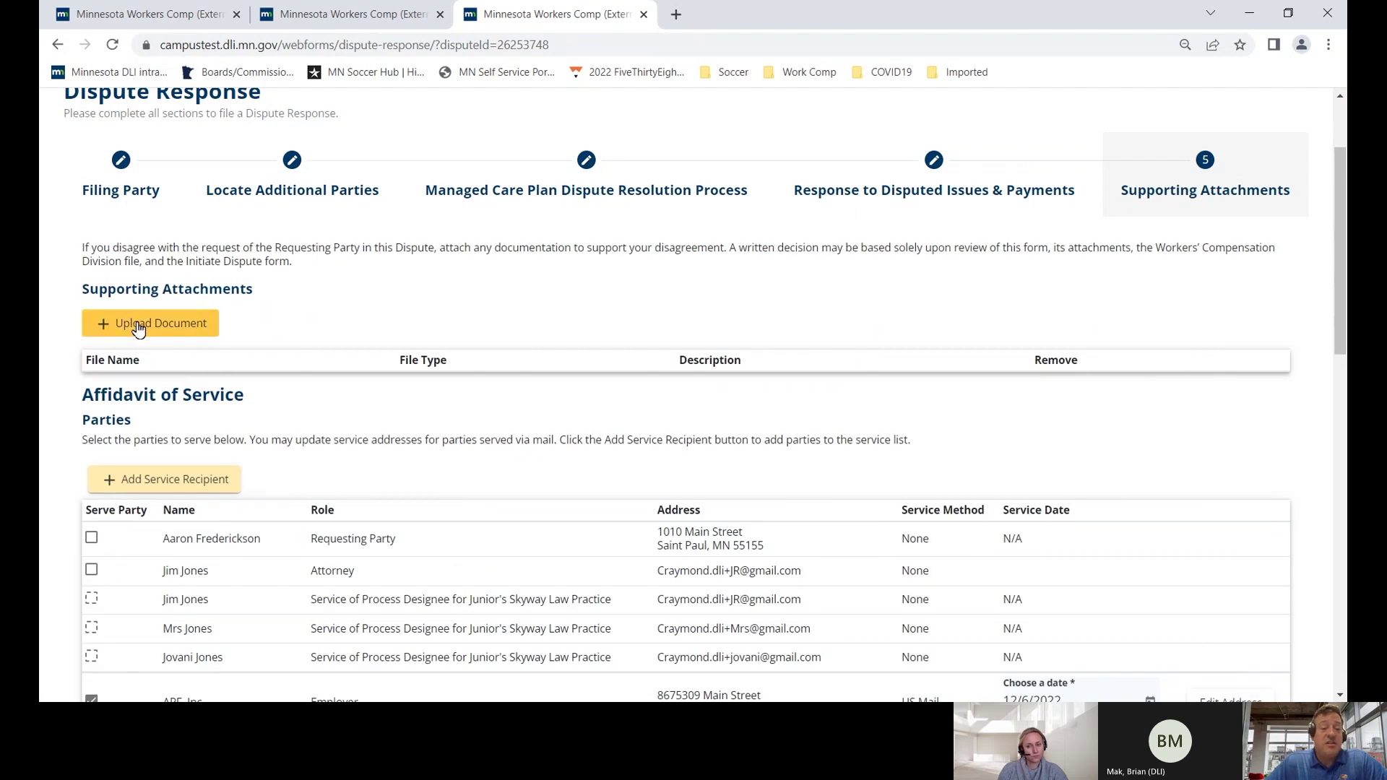
- Upload Test document.pdf as a 106 Conference attachment described as the doctor's IME report
left_click(138, 329)
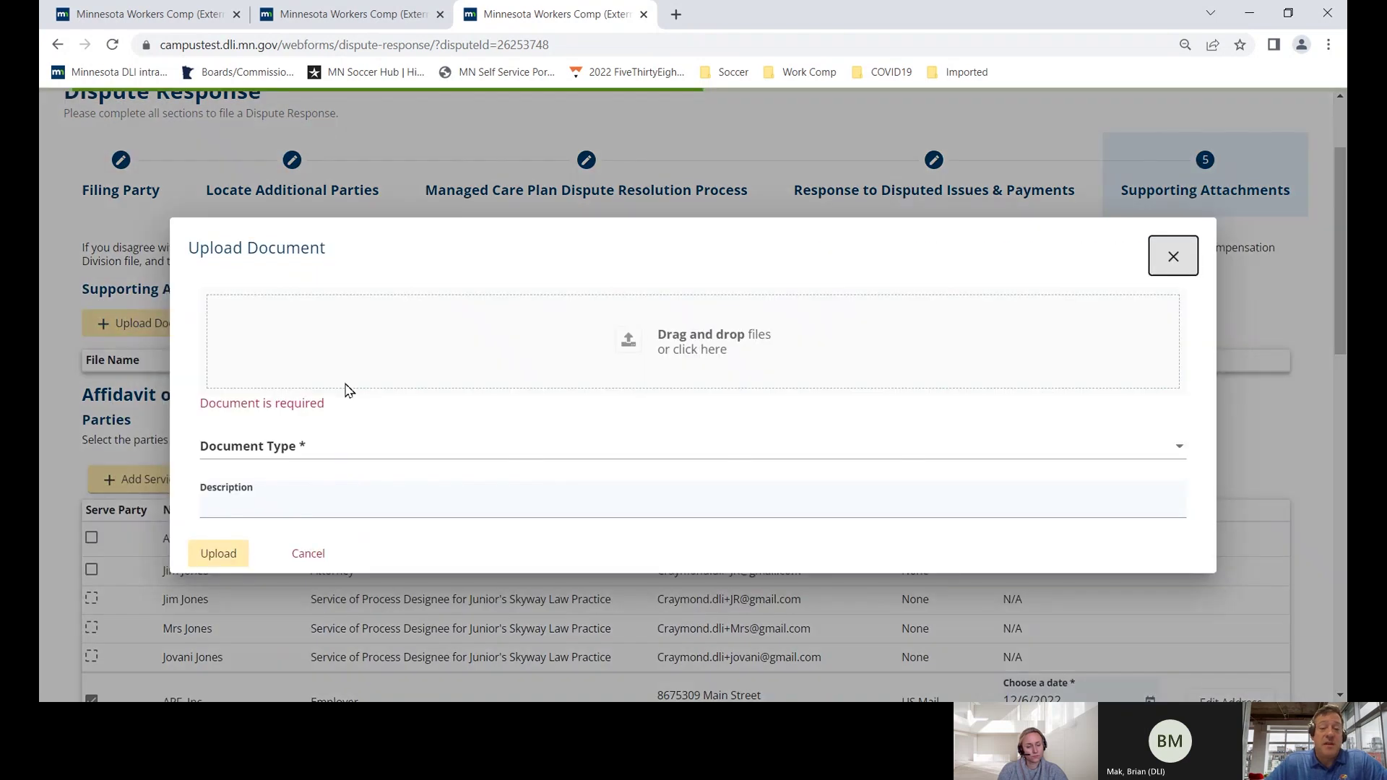
left_click(656, 352)
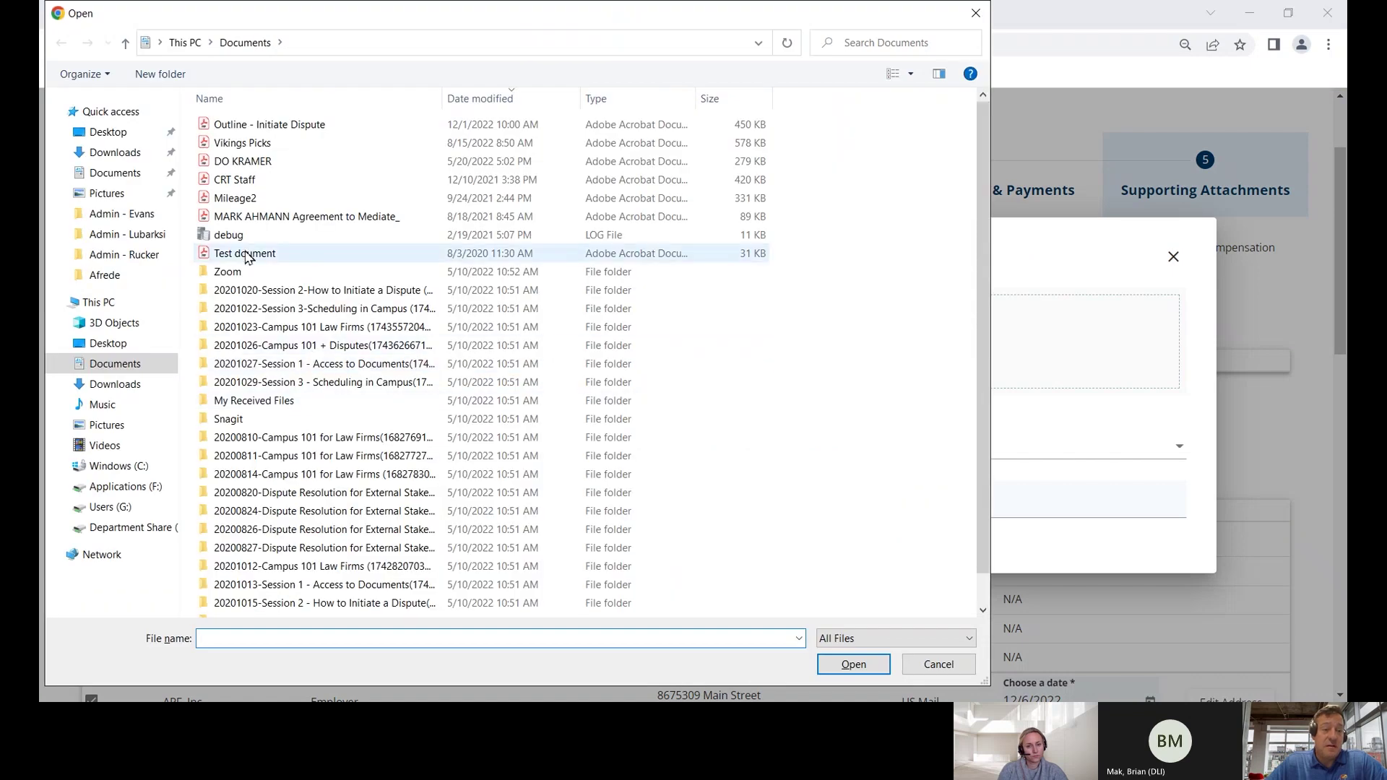
double_click(244, 253)
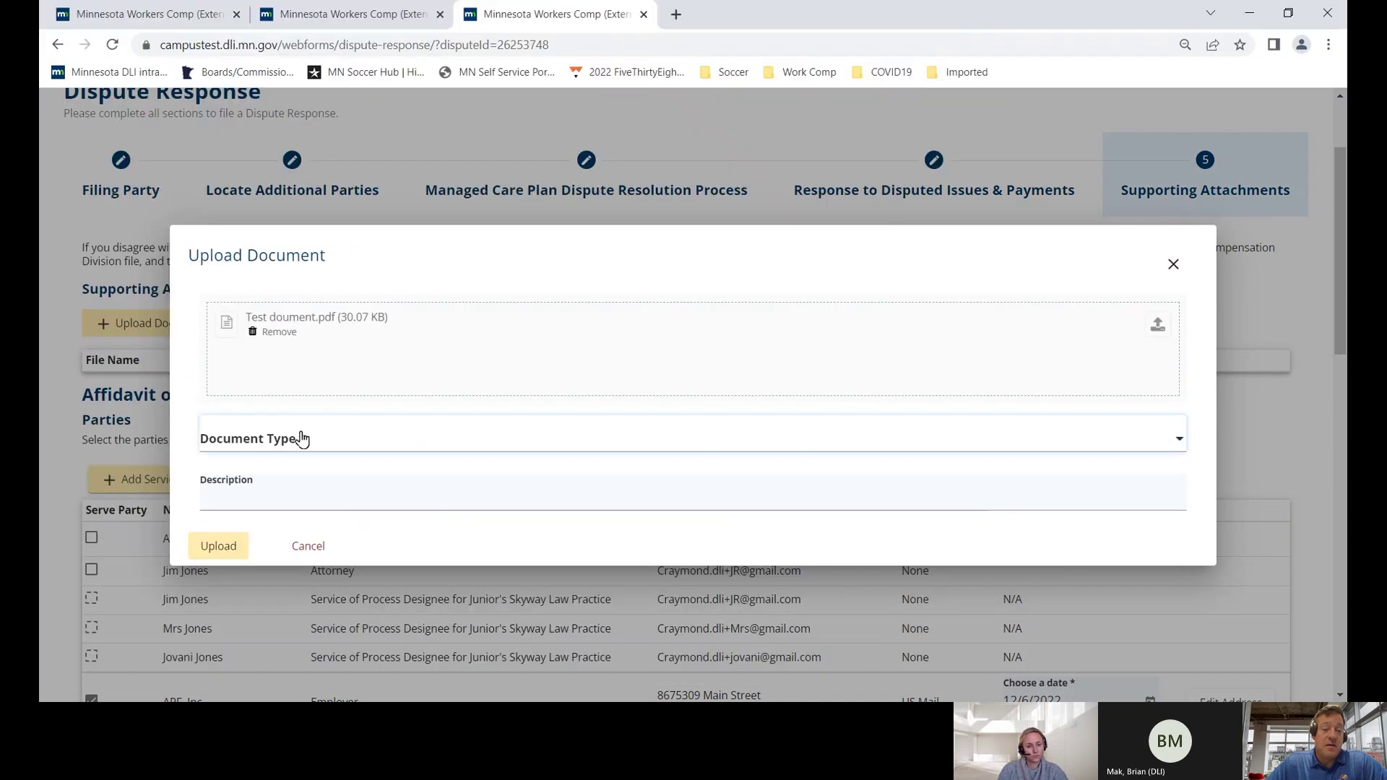
left_click(302, 439)
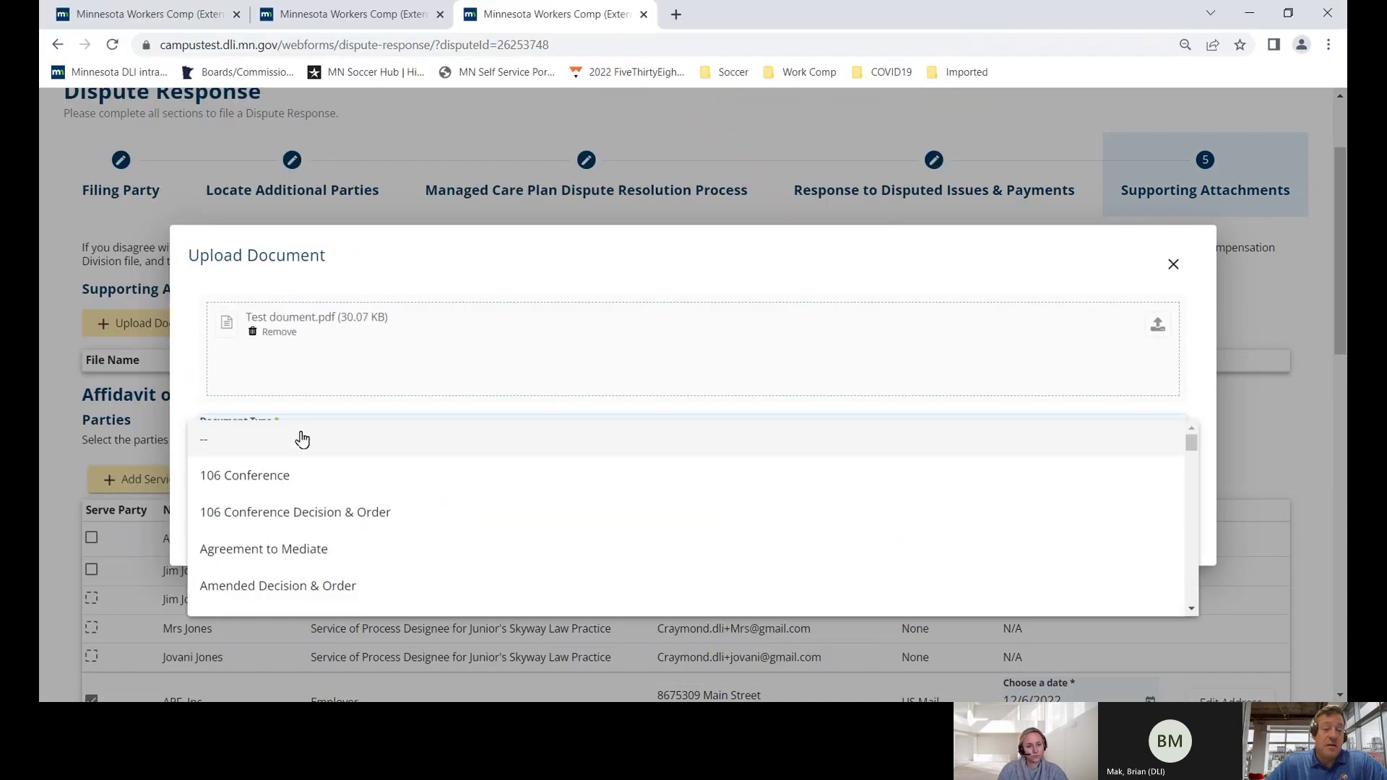
left_click(299, 476)
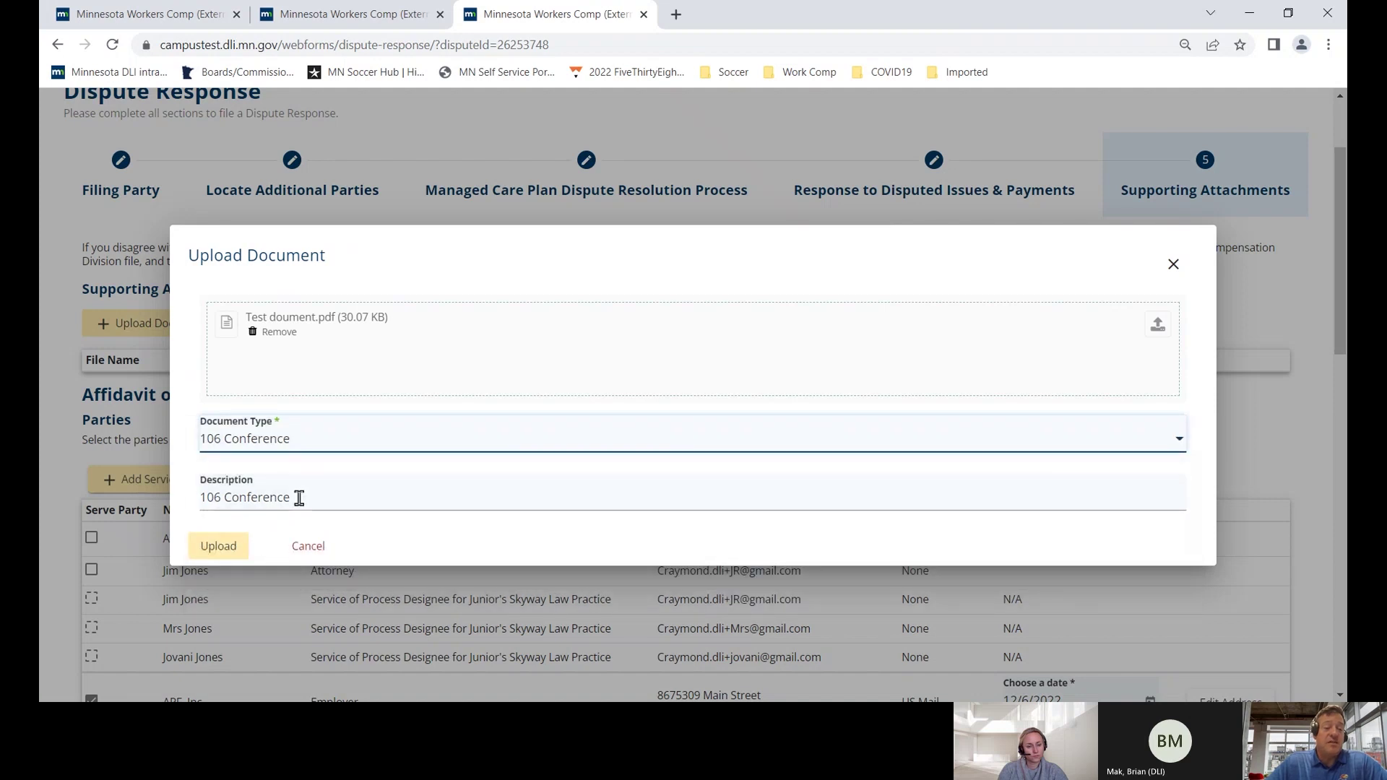
left_click_drag(300, 497, 177, 497)
type("IME report of")
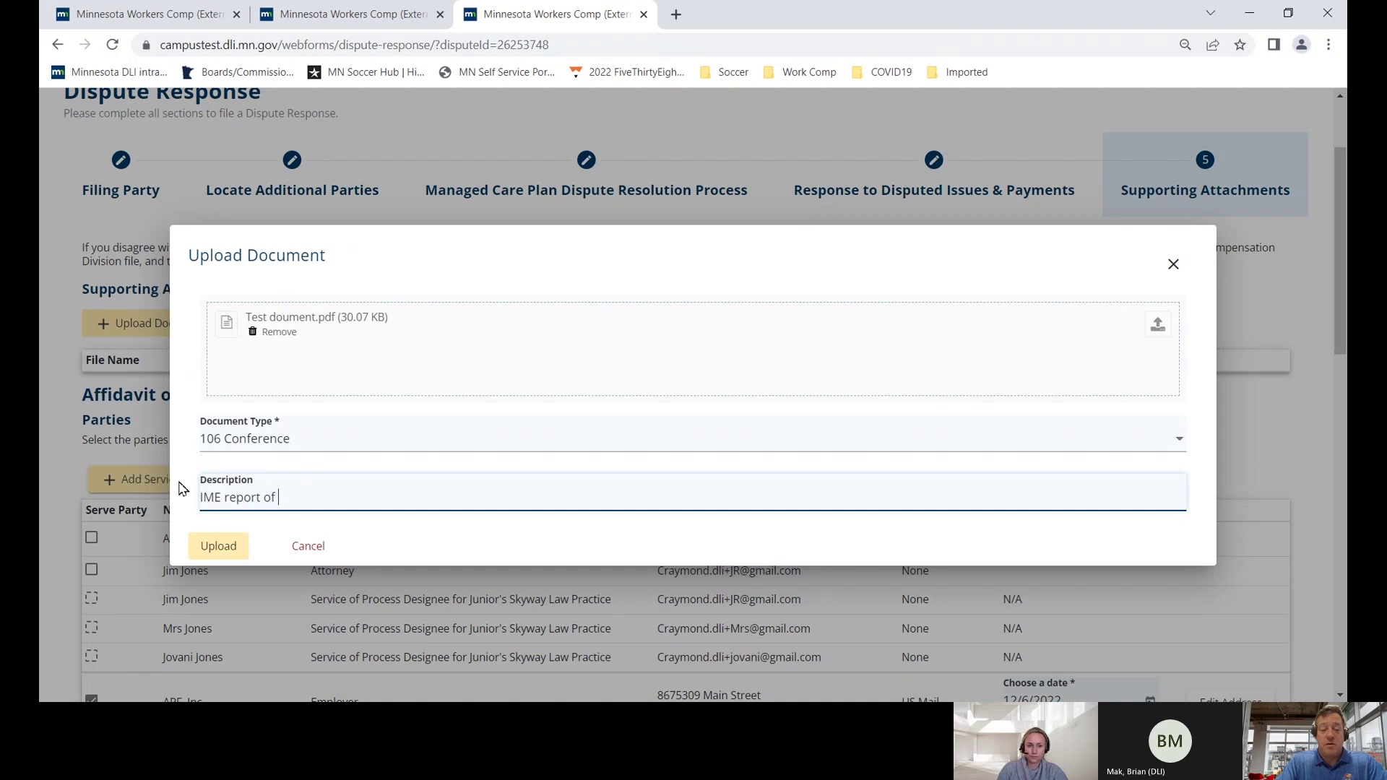
type(" Dr. Wonderful.")
left_click(209, 547)
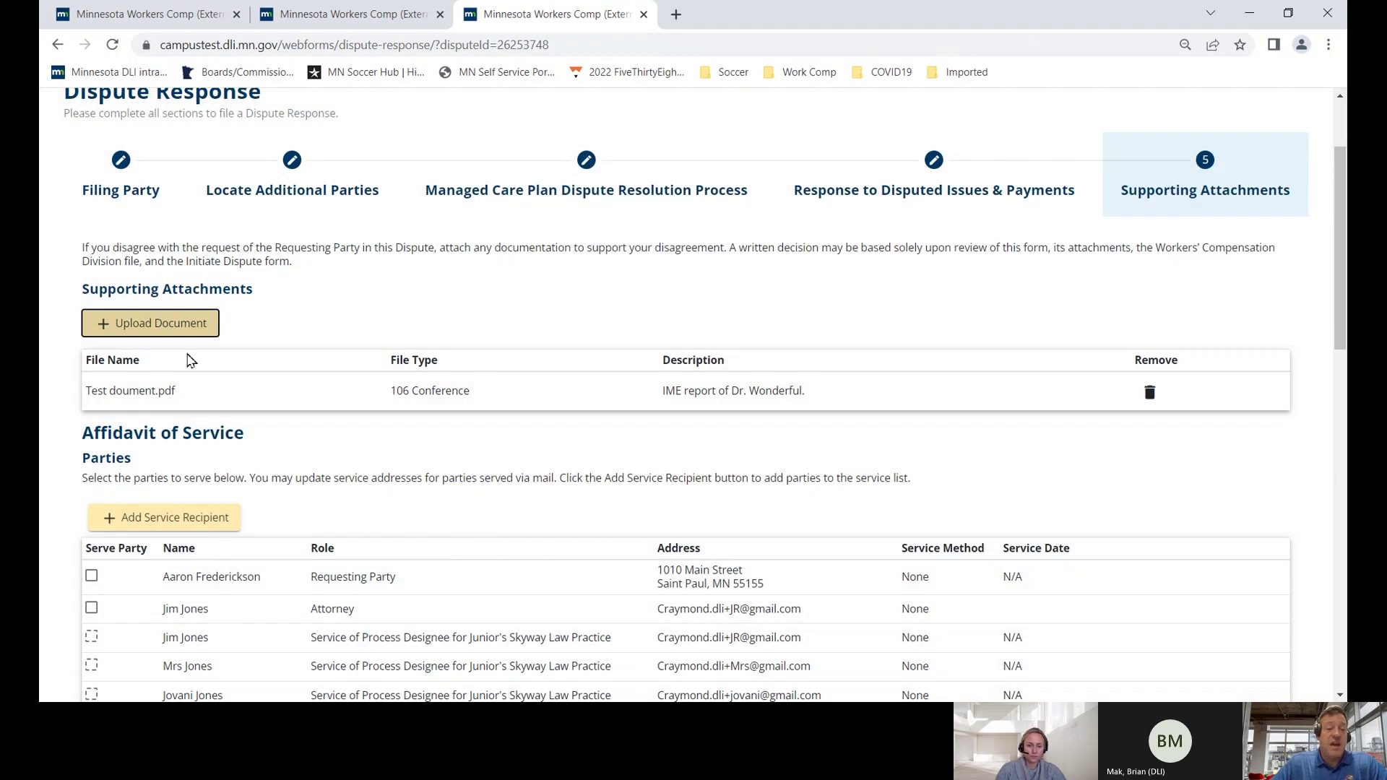
- Serve the employee by US Mail, plus the employee's attorney, other representative and insurer's designees
scroll(227, 383, "down", 5)
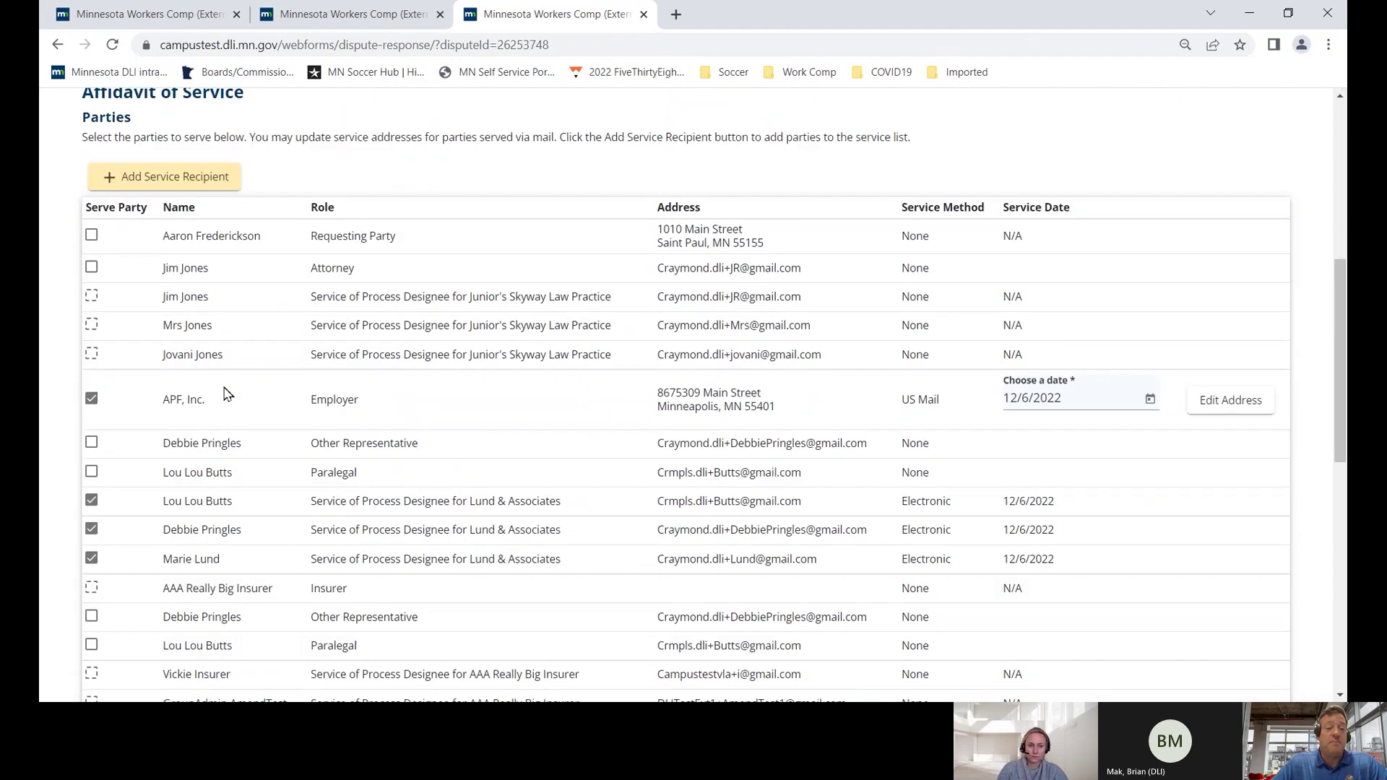
left_click(91, 236)
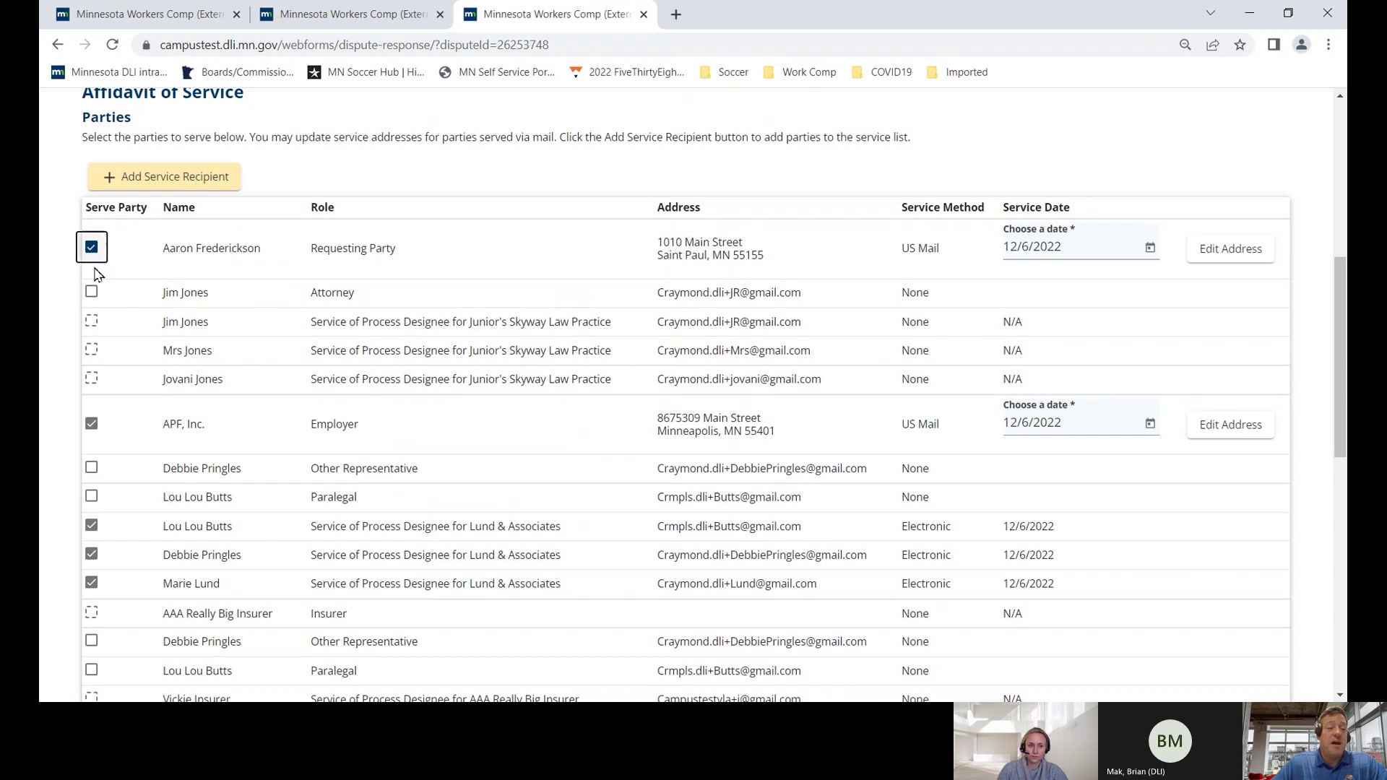
left_click(92, 292)
scroll(105, 374, "down", 4)
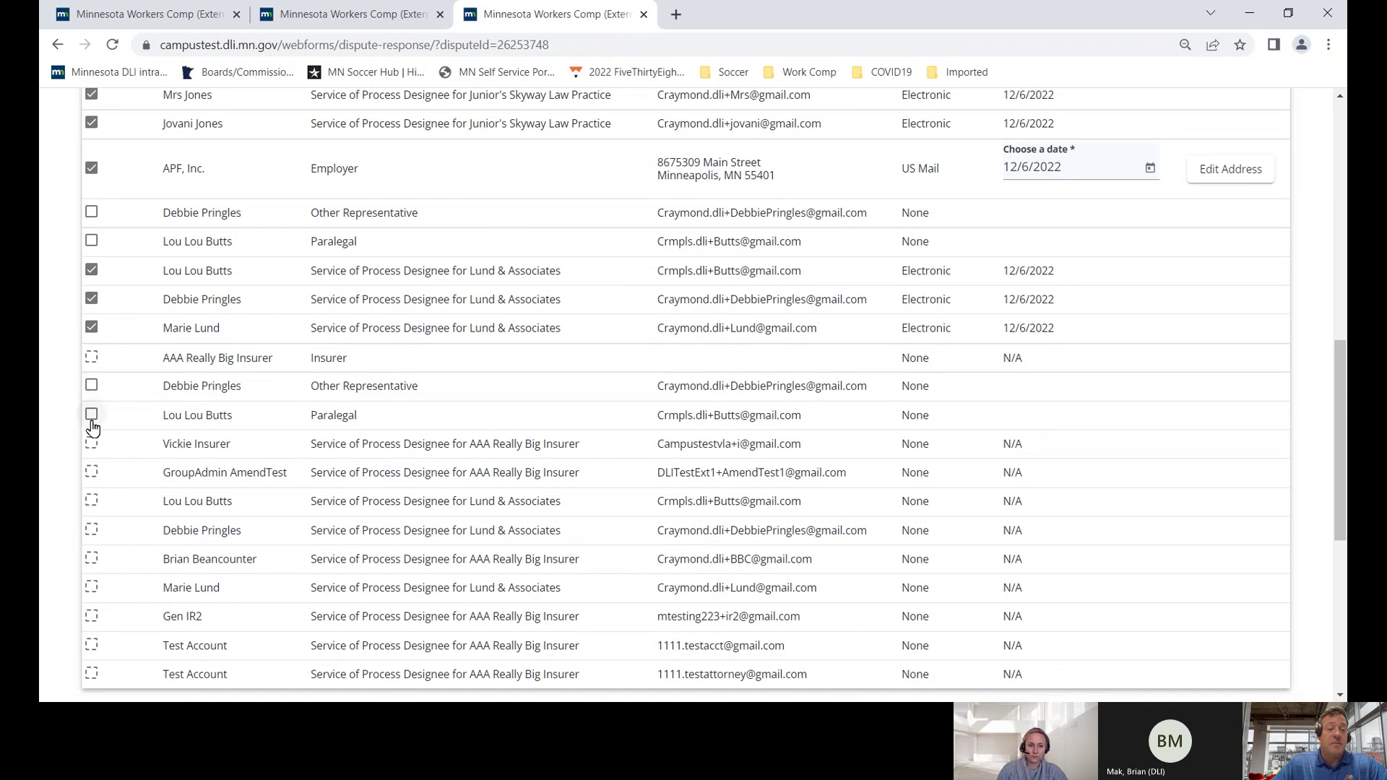
scroll(92, 426, "down", 3)
scroll(92, 394, "up", 2)
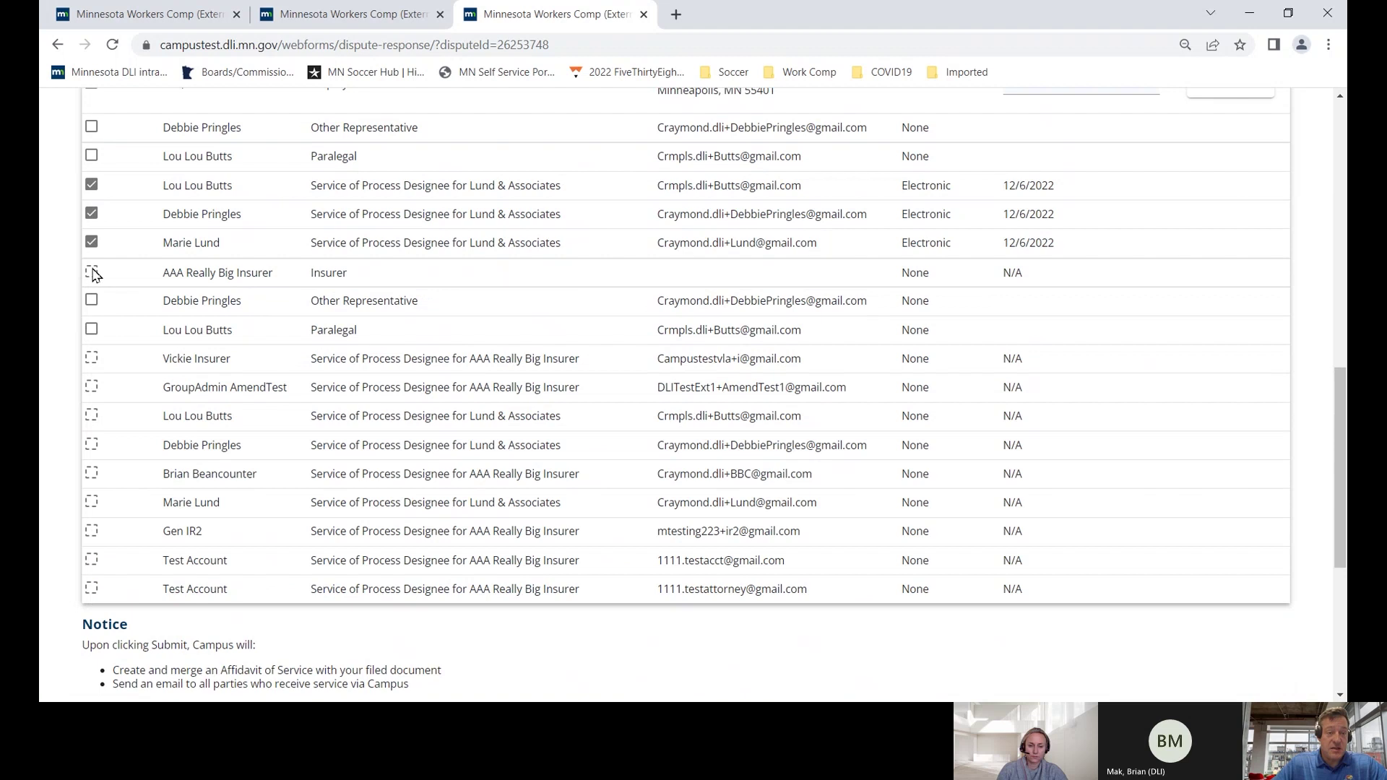
left_click(92, 301)
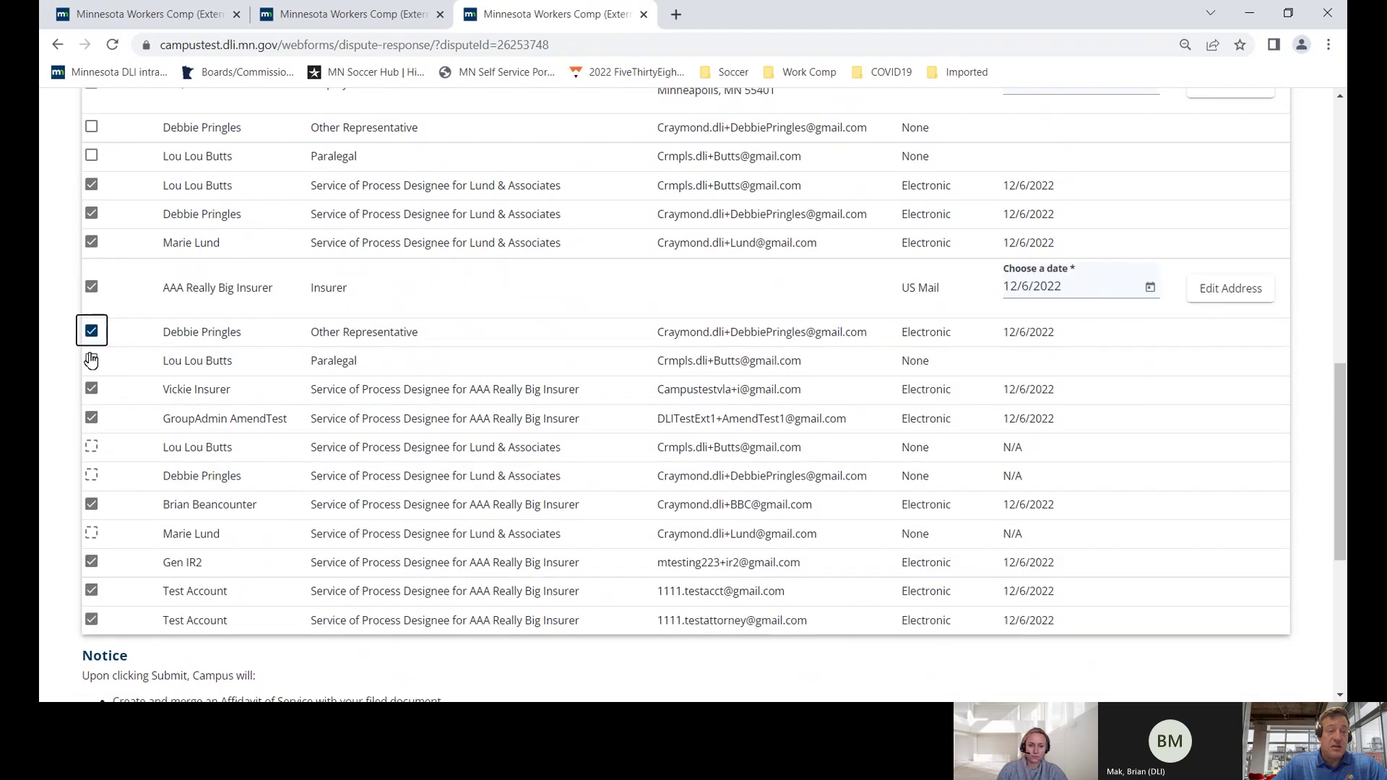
scroll(90, 433, "down", 2)
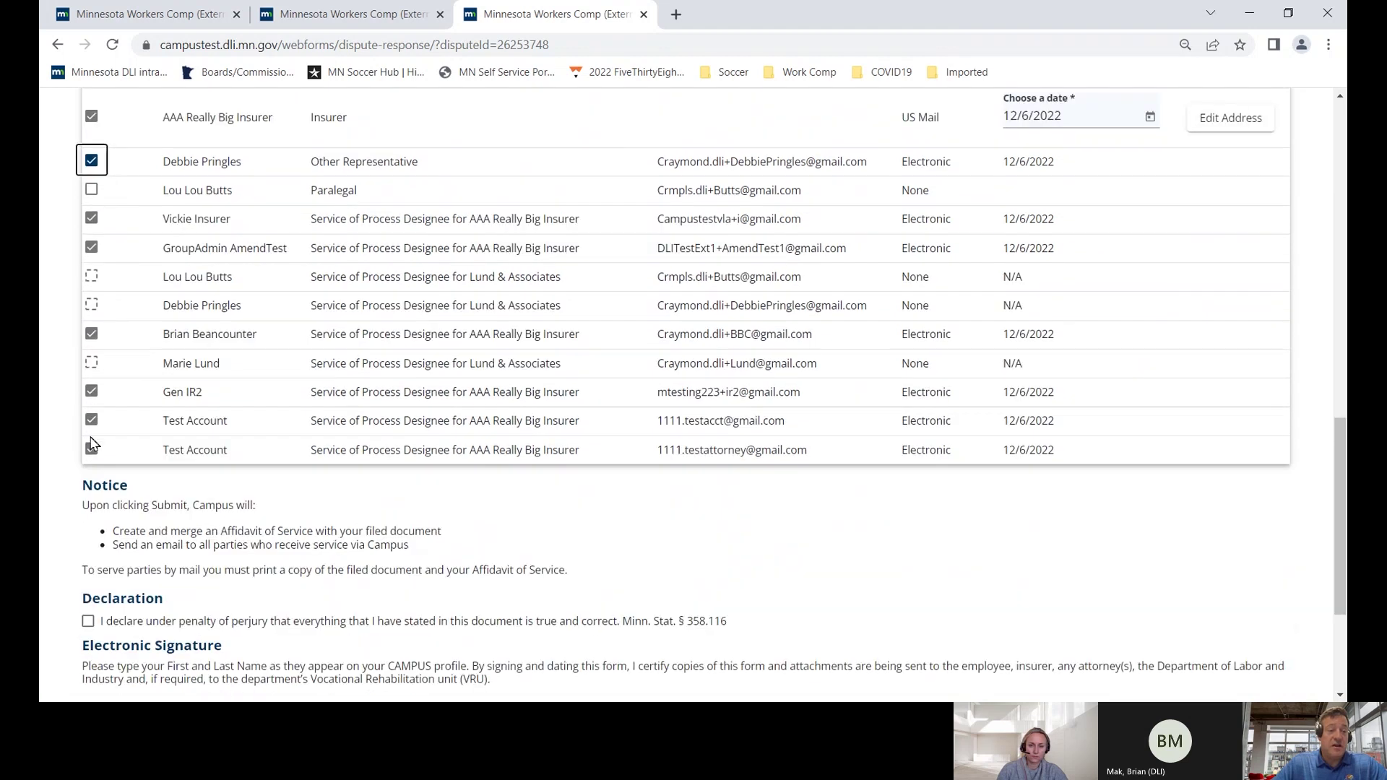
scroll(92, 443, "down", 3)
- Accept the perjury declaration, sign with the signatory's full name, and submit the response
left_click(88, 392)
left_click(124, 492)
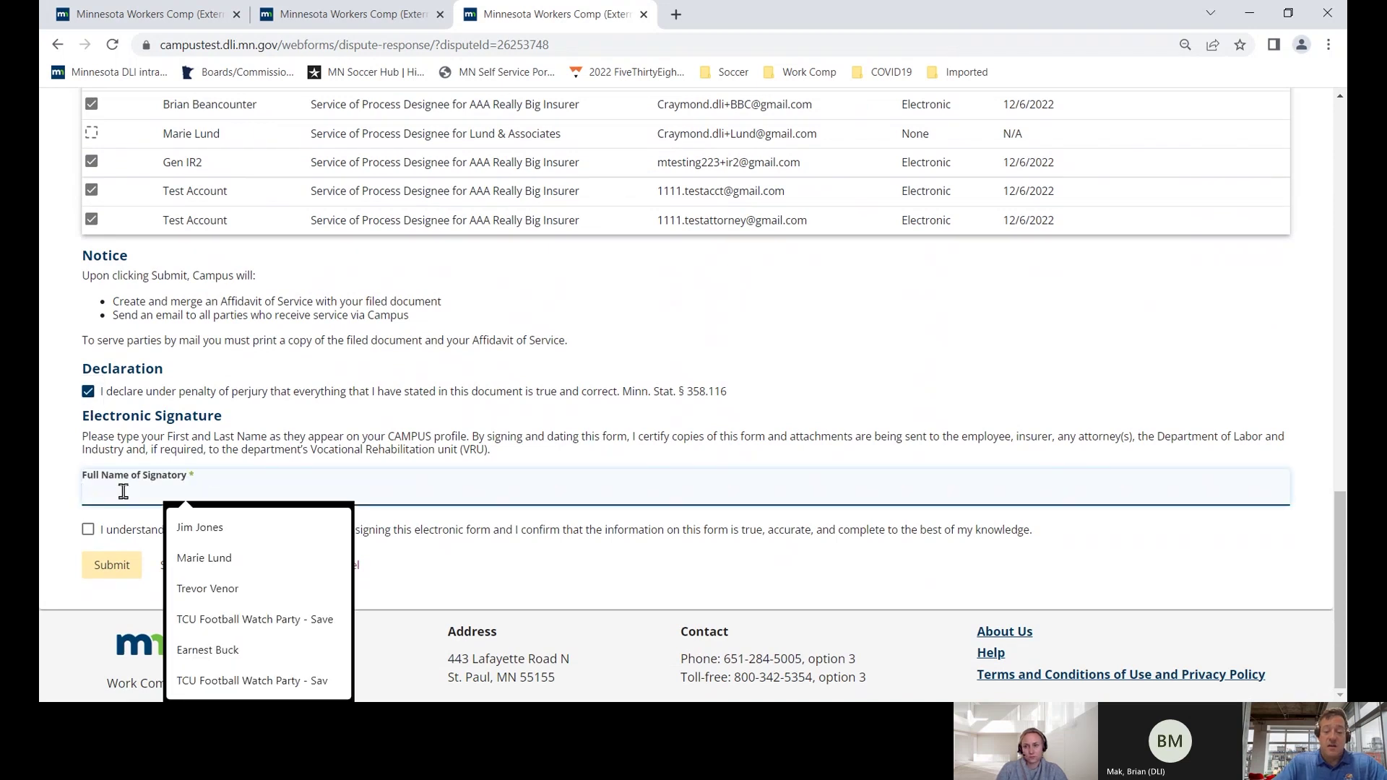
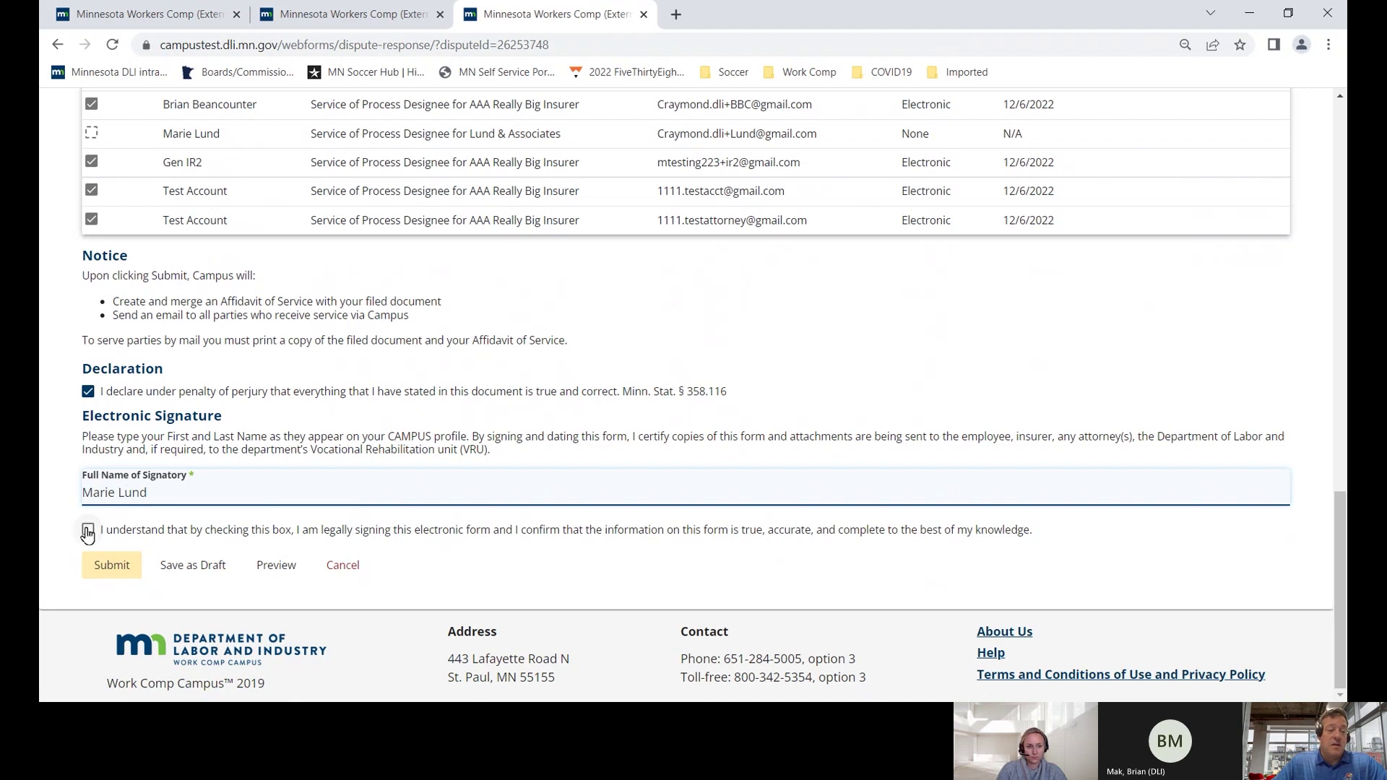
left_click(88, 532)
scroll(165, 528, "up", 15)
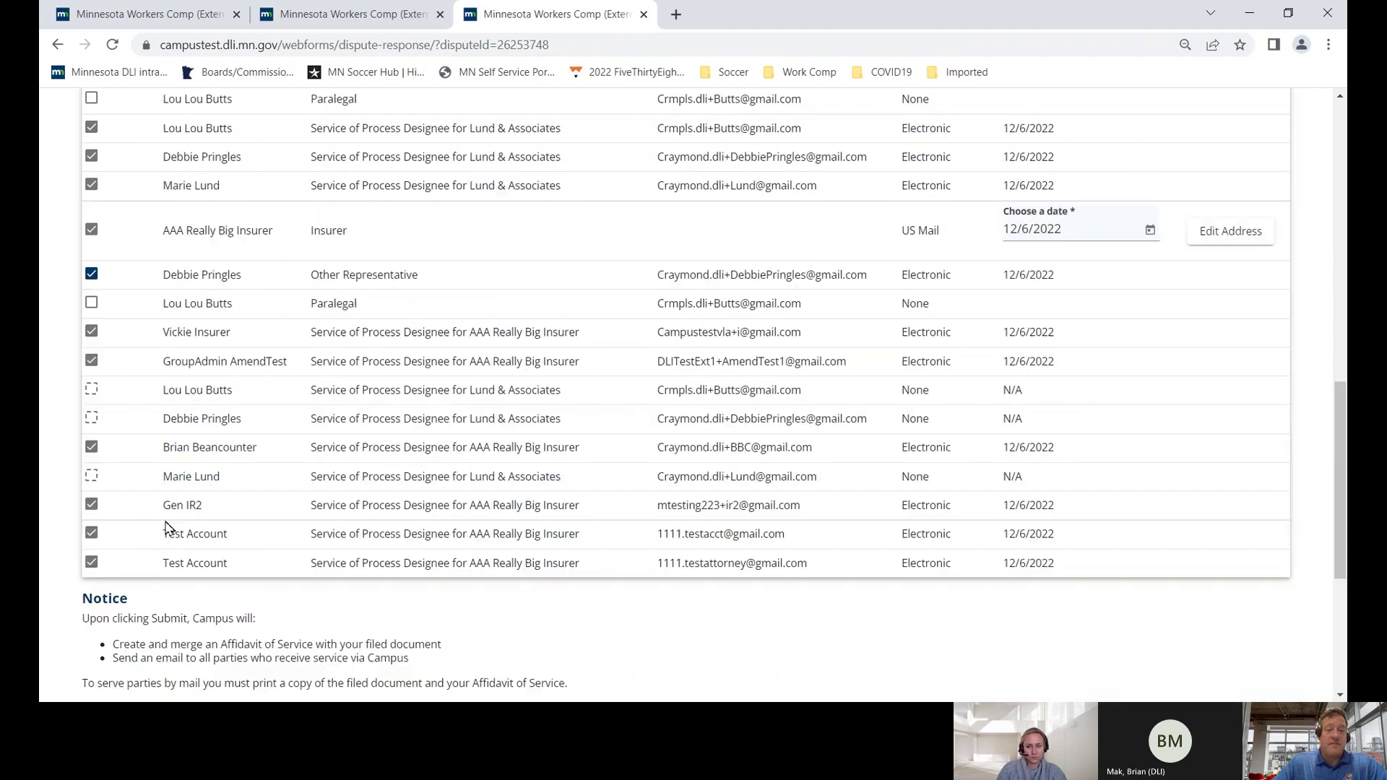
scroll(166, 527, "down", 15)
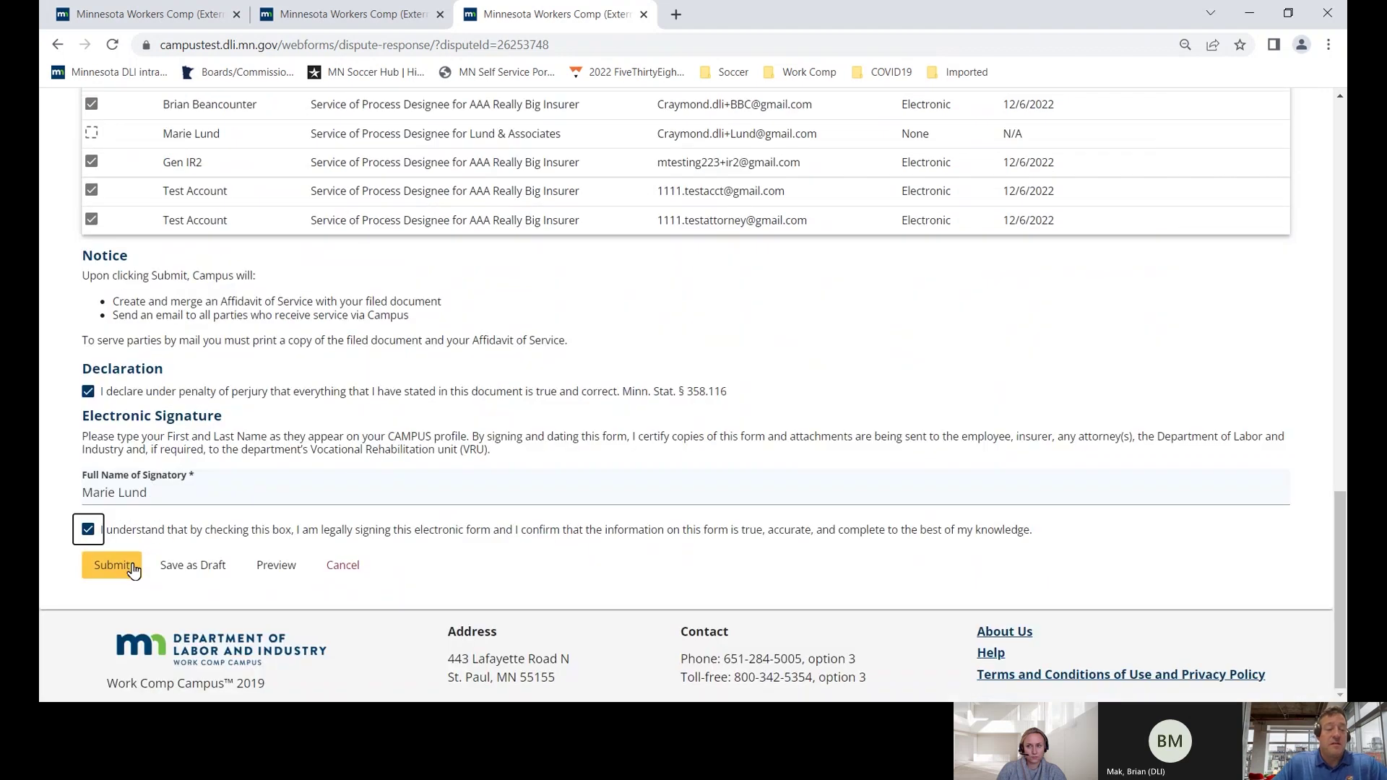
left_click(133, 570)
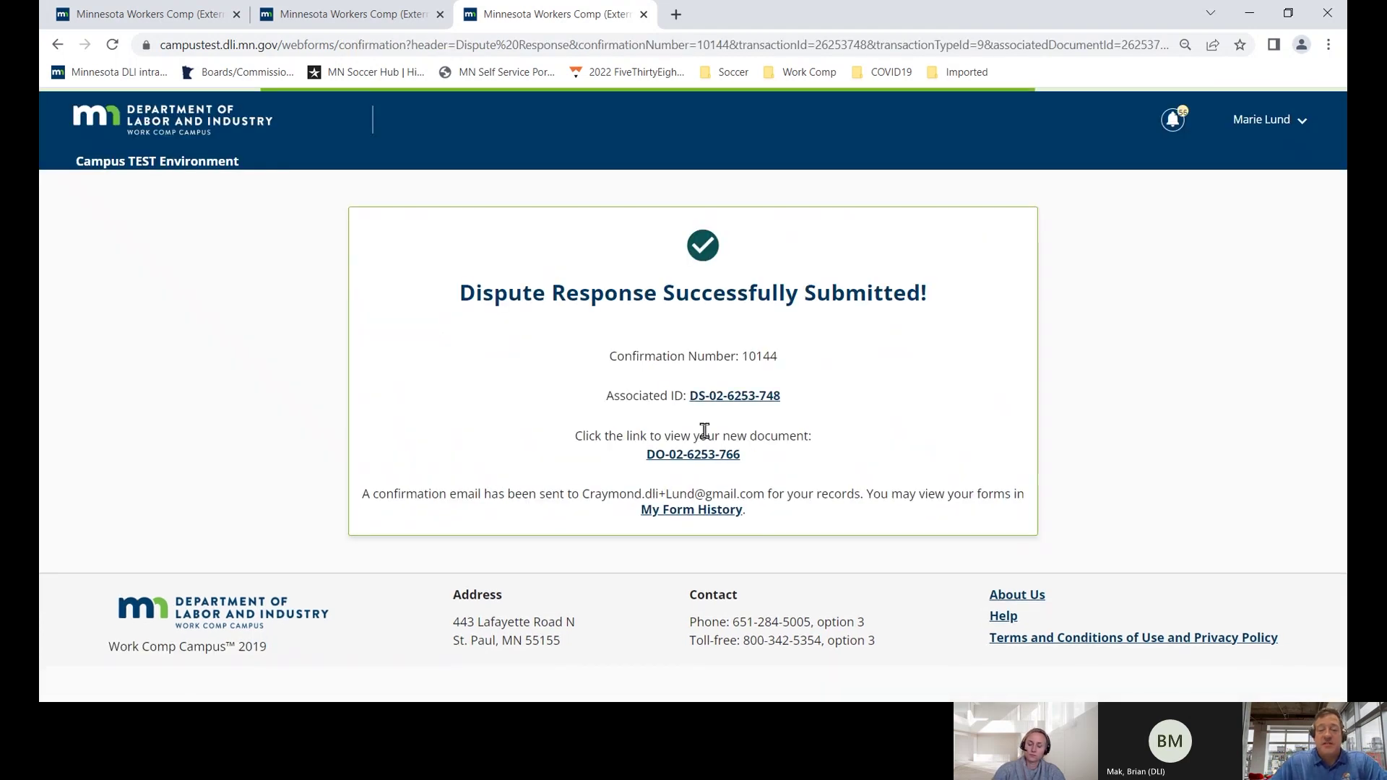
left_click(745, 407)
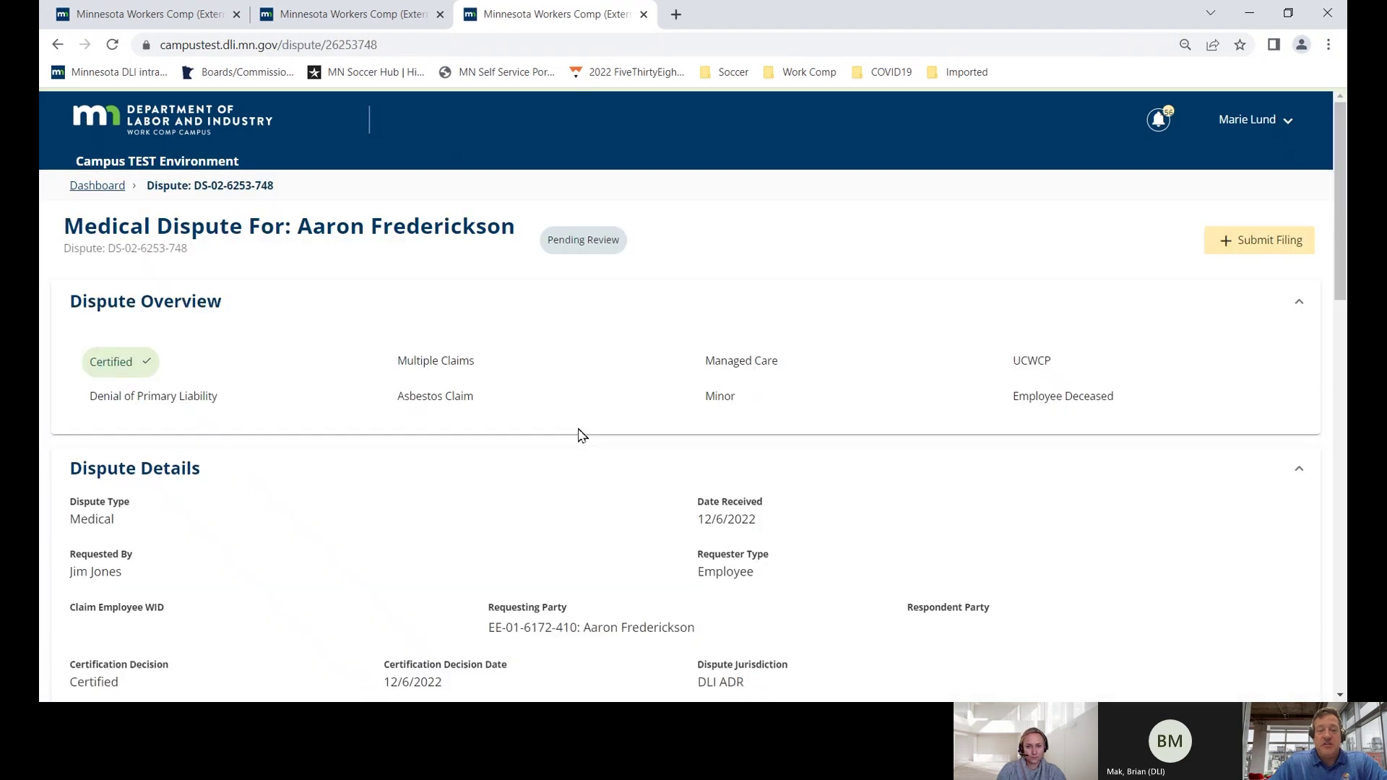
scroll(580, 434, "down", 15)
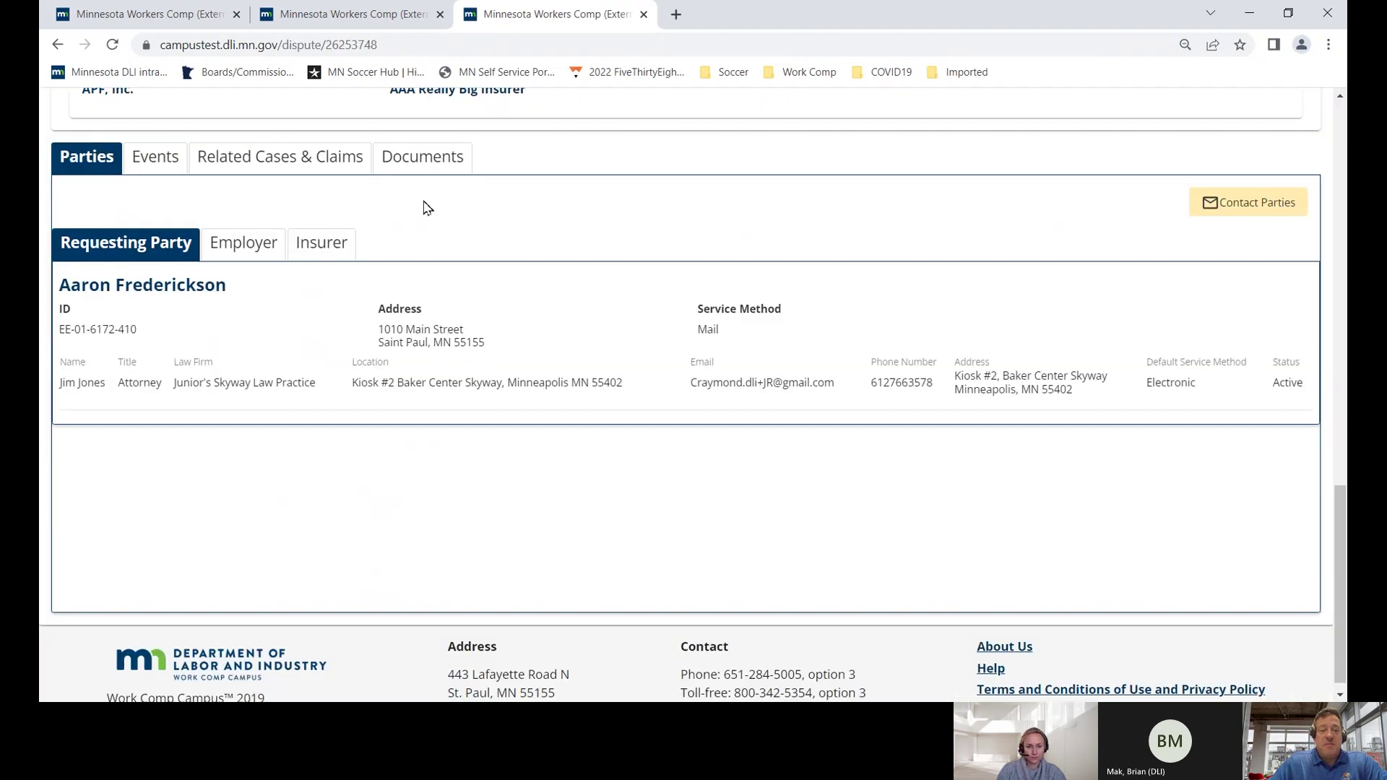
left_click(424, 161)
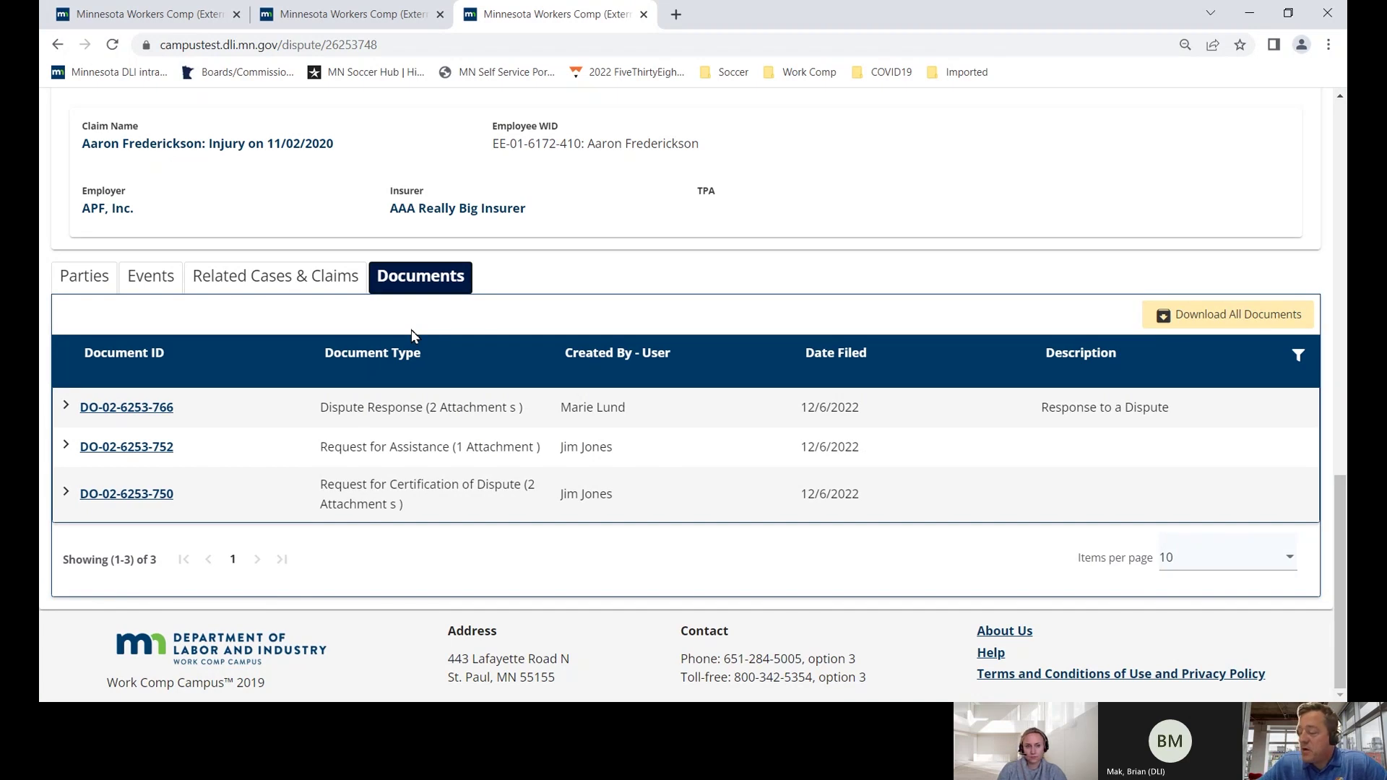
scroll(410, 329, "up", 10)
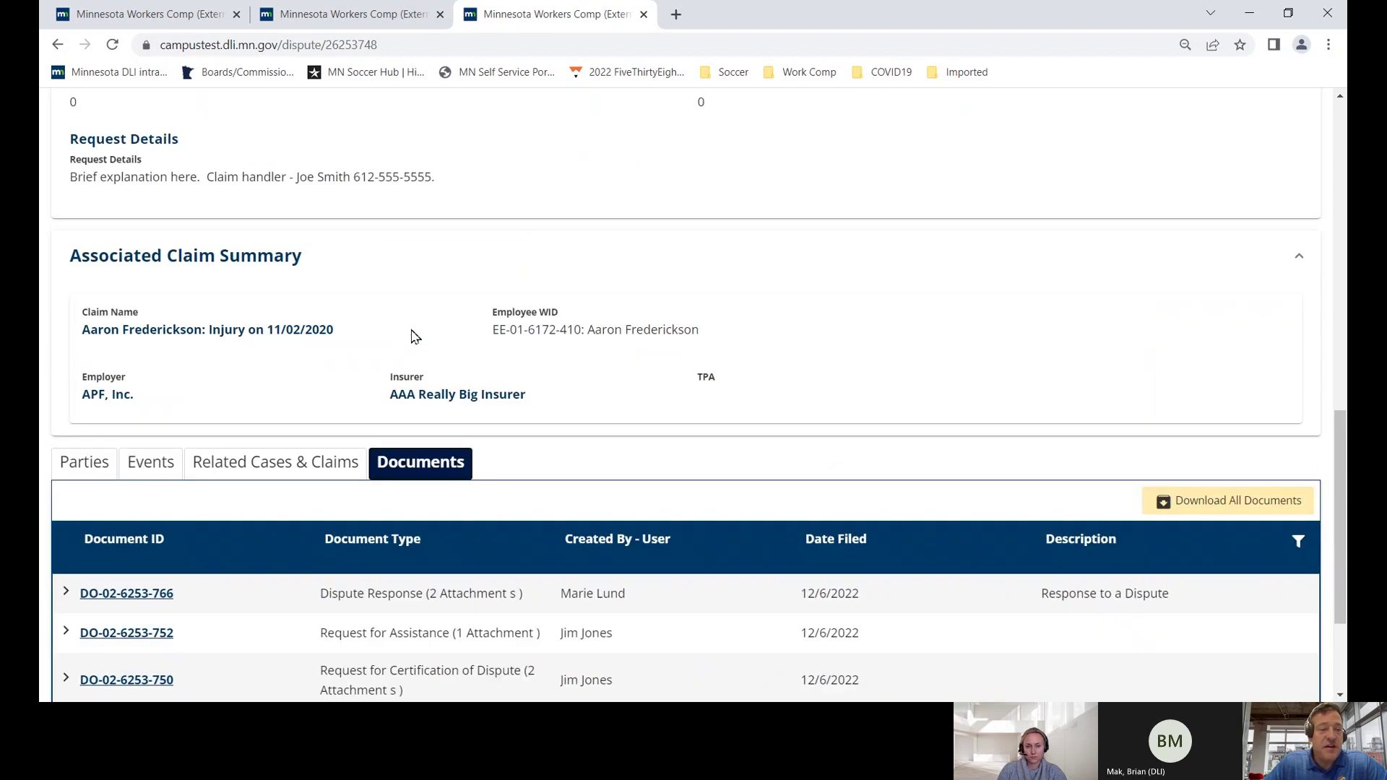
scroll(415, 336, "up", 2)
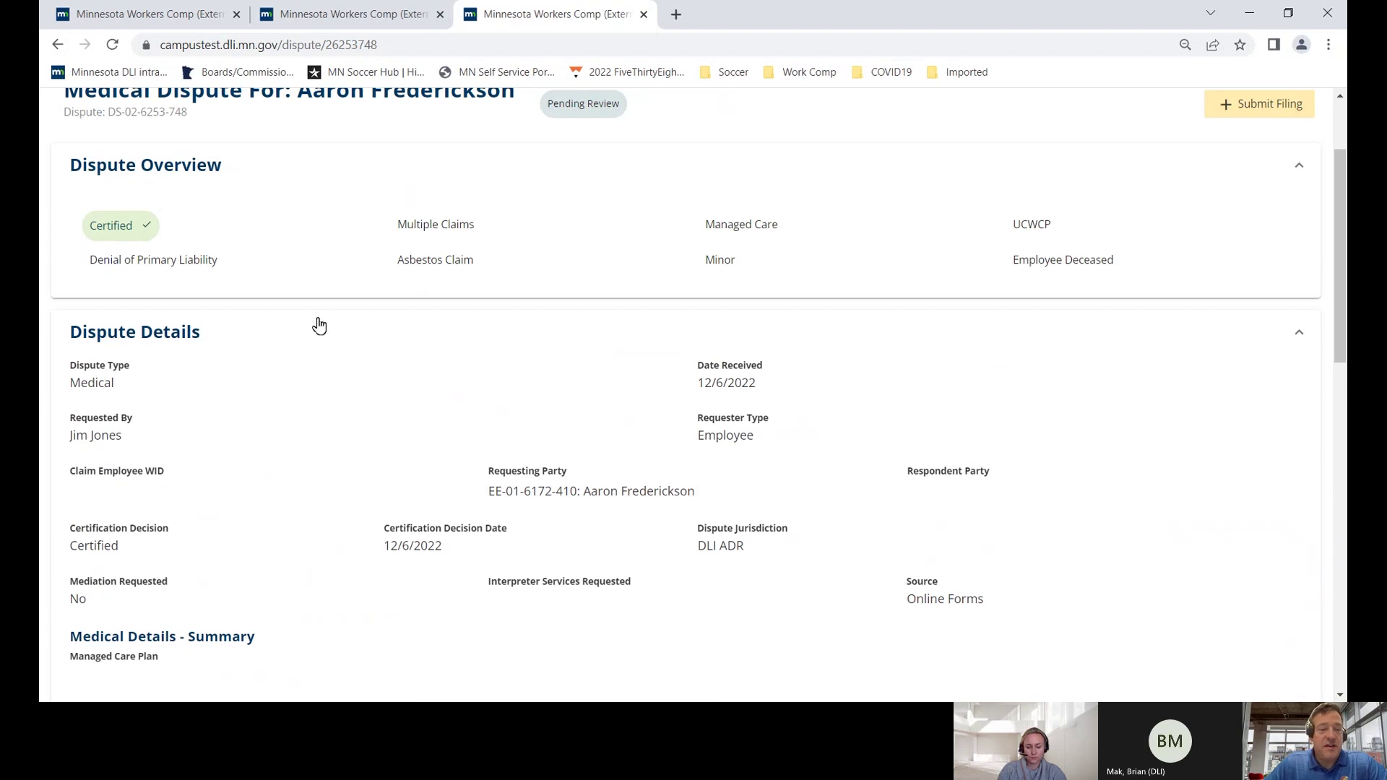
- Highlight the Certified status and the Request for Certification of Dispute entry
left_click_drag(171, 230, 86, 231)
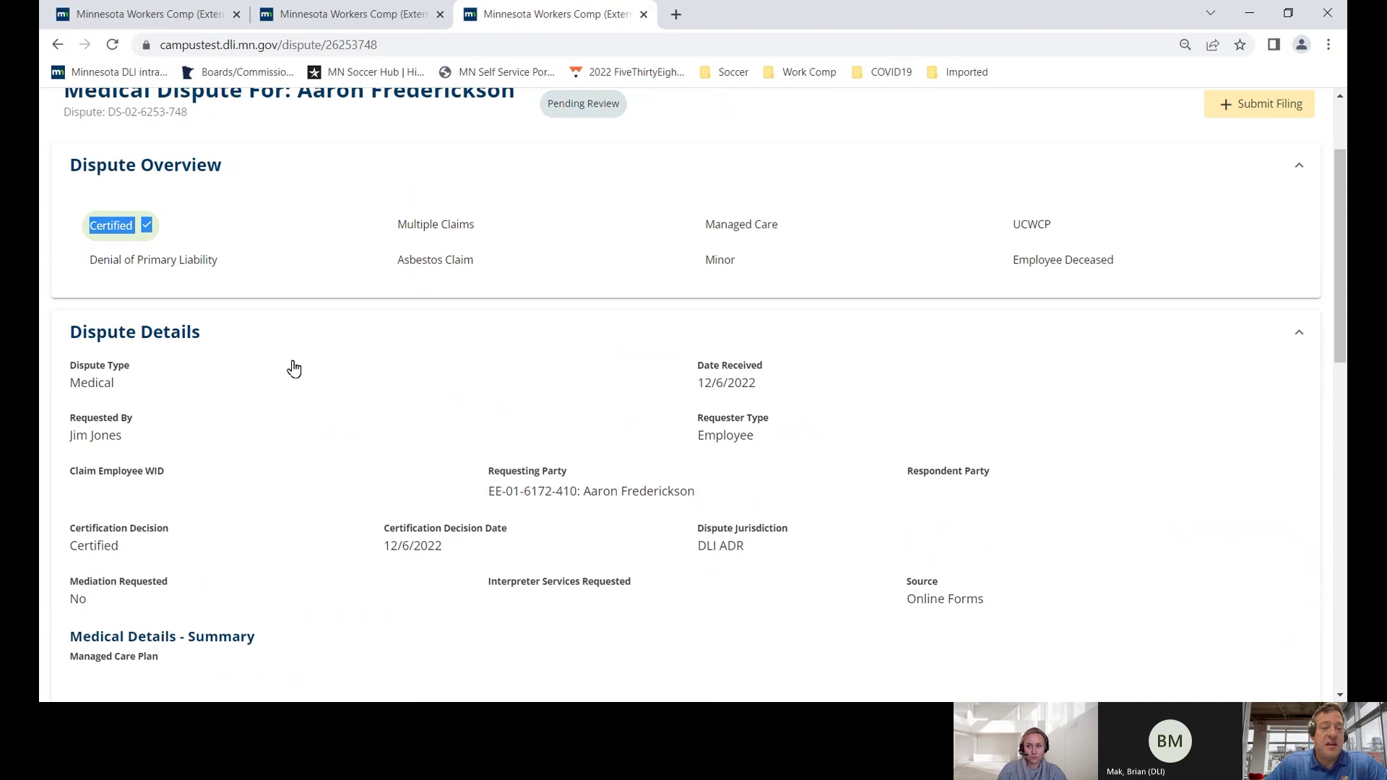
scroll(295, 369, "up", 2)
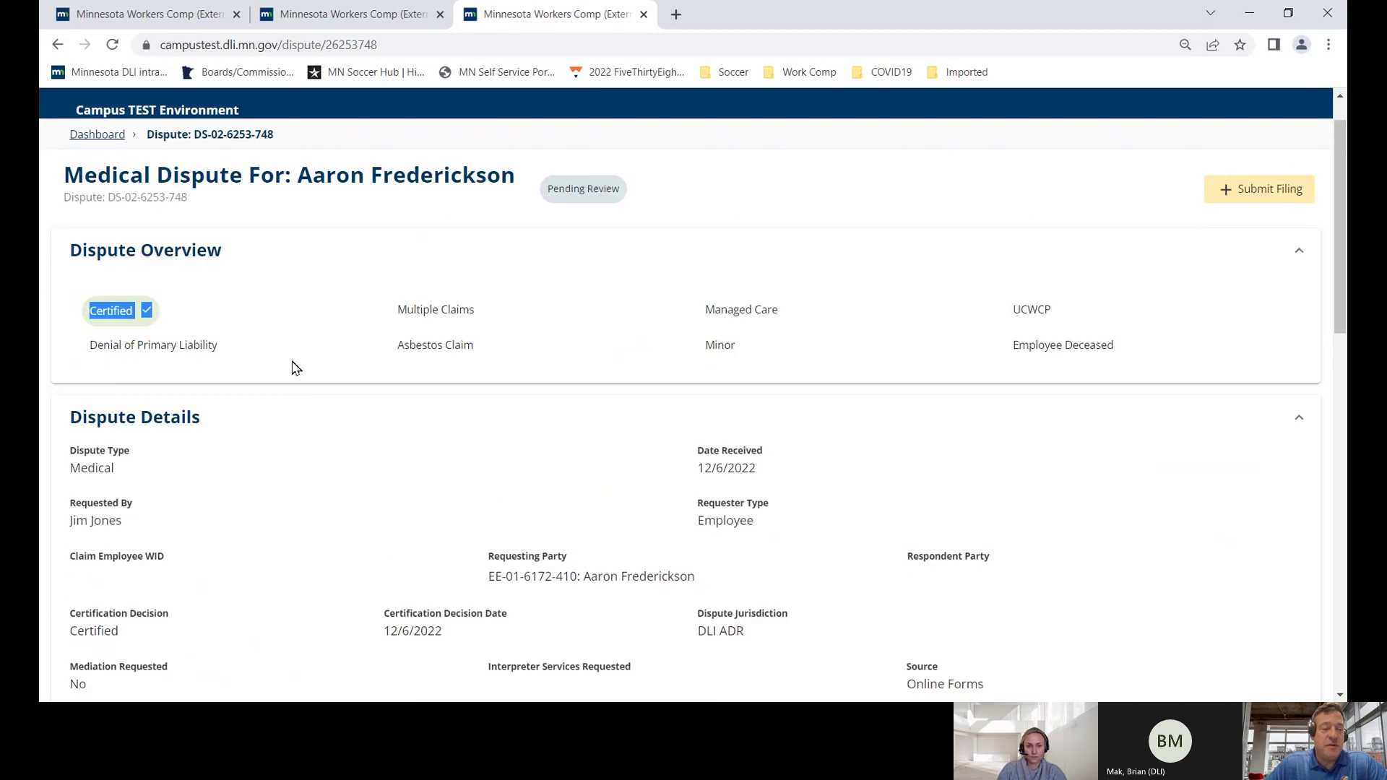
scroll(294, 369, "down", 12)
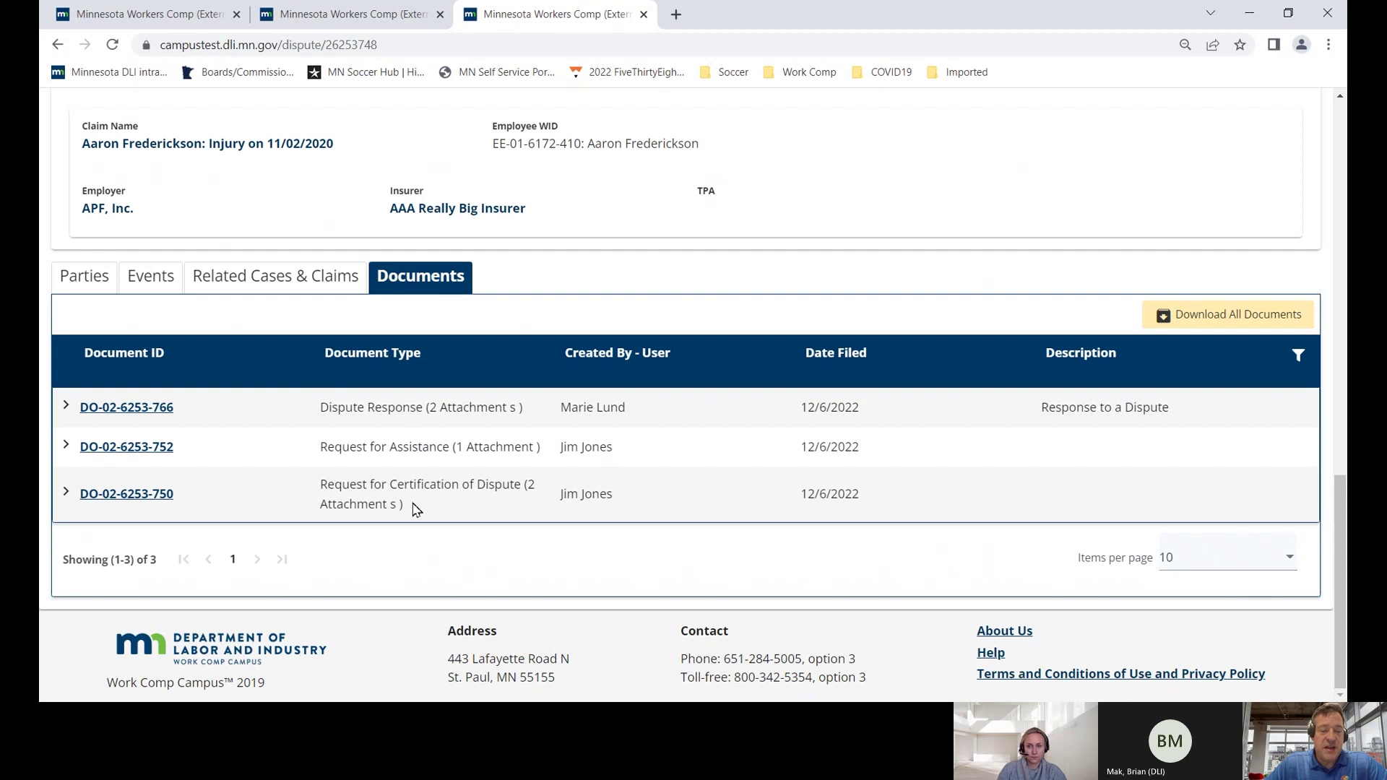
left_click_drag(403, 508, 86, 509)
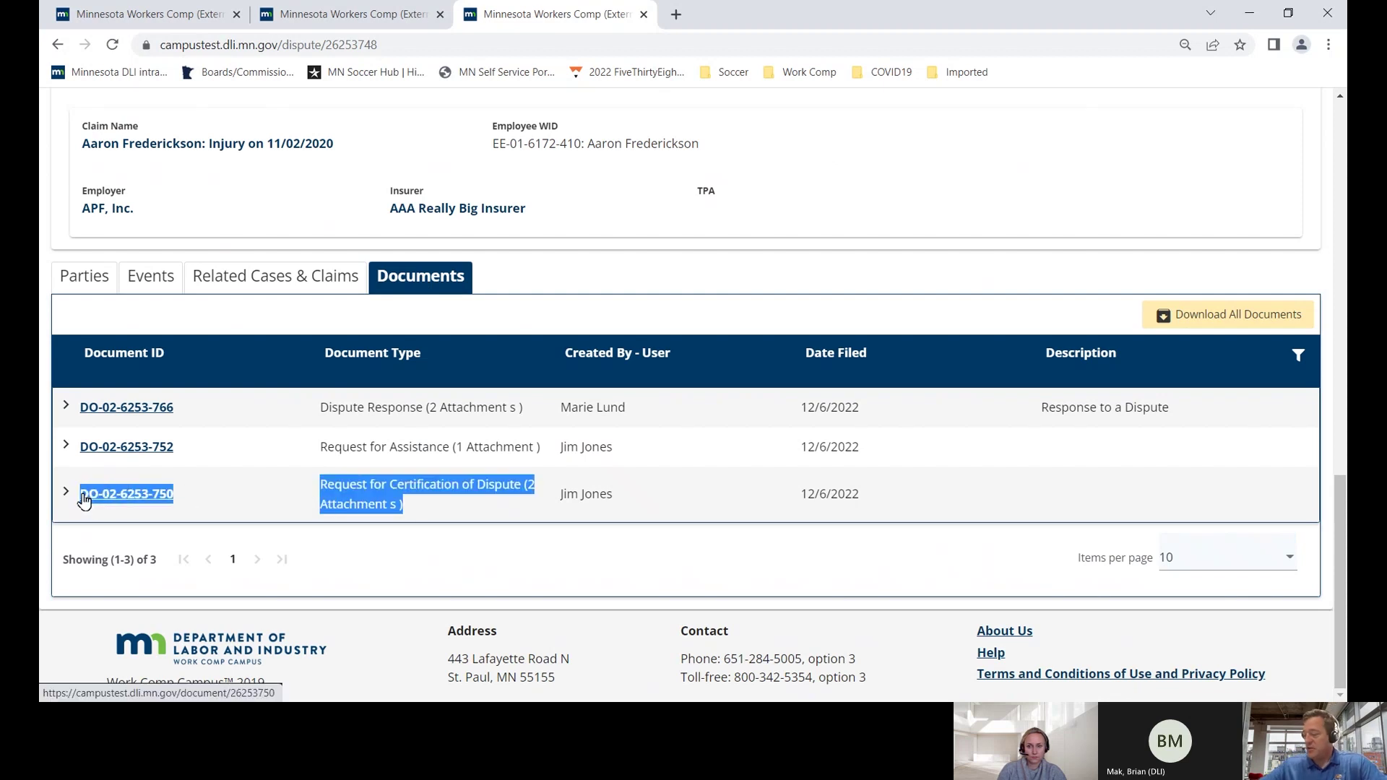
scroll(344, 367, "up", 15)
scroll(344, 366, "up", 1)
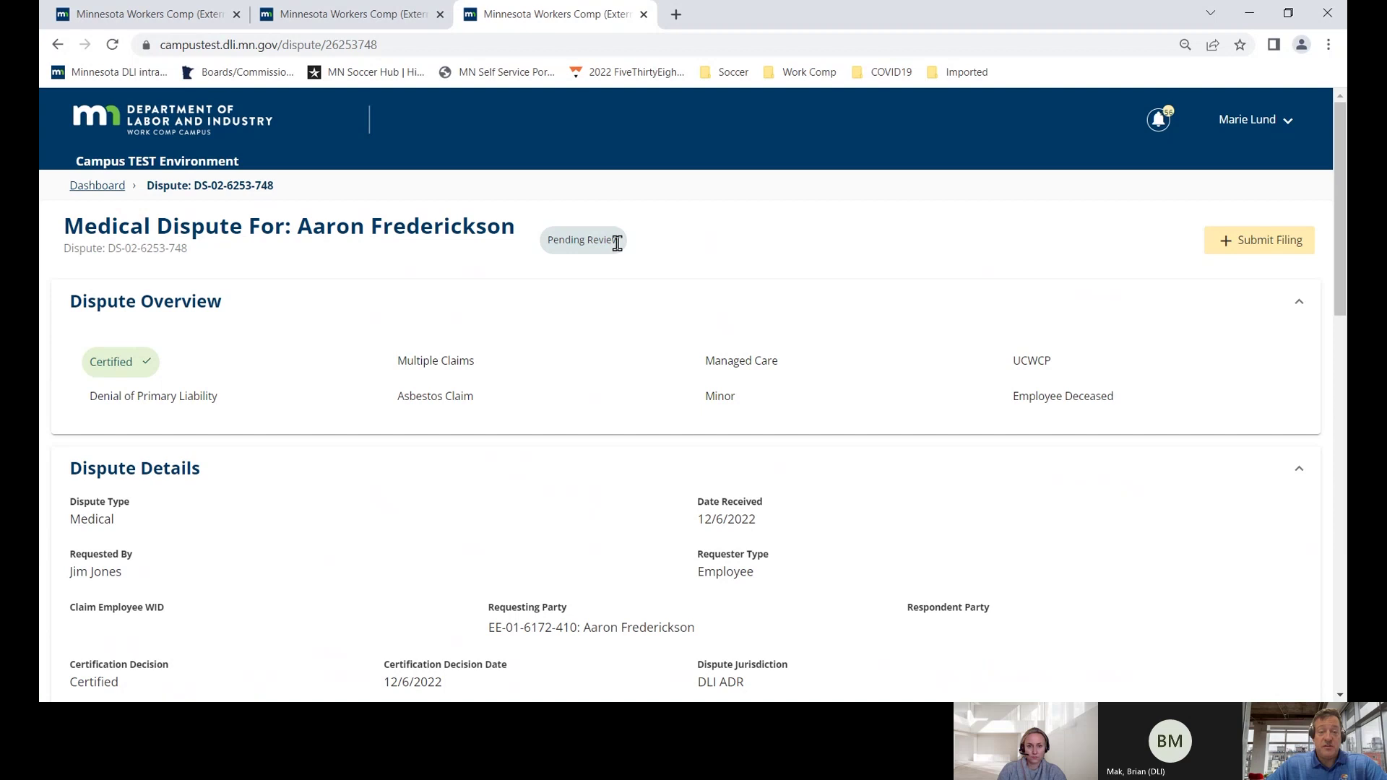
left_click_drag(618, 244, 536, 247)
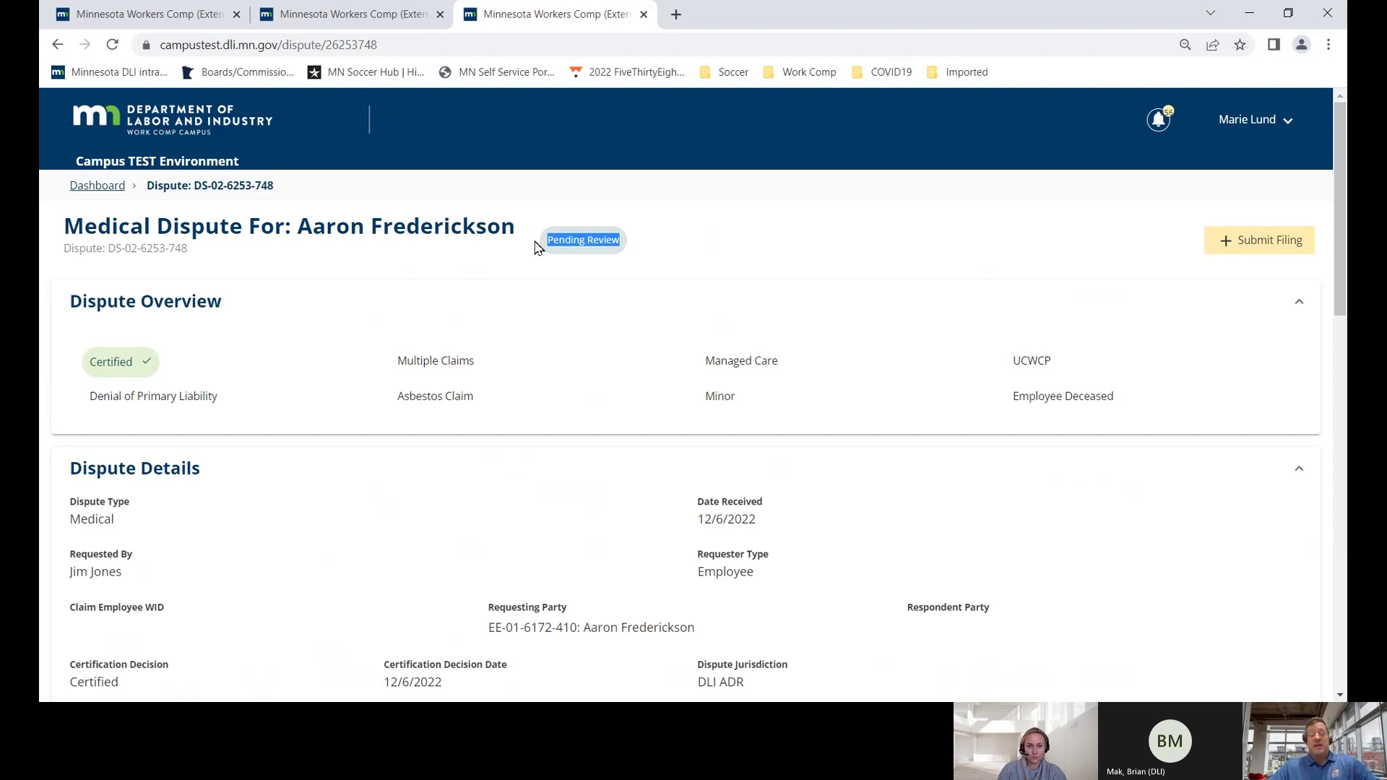